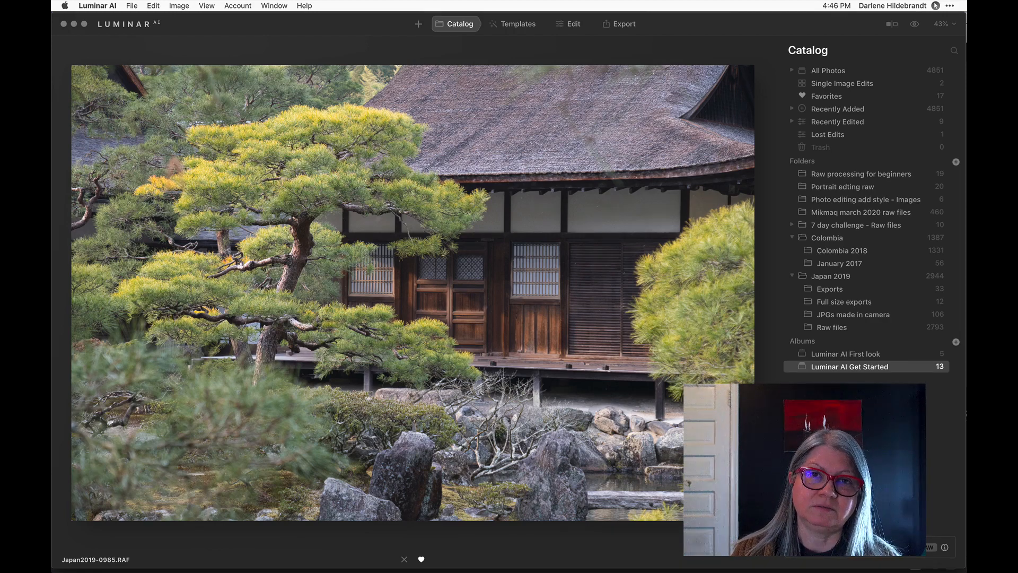
Add the image folder "sky pack #1 general" to the catalog and look through its photos
key("Right")
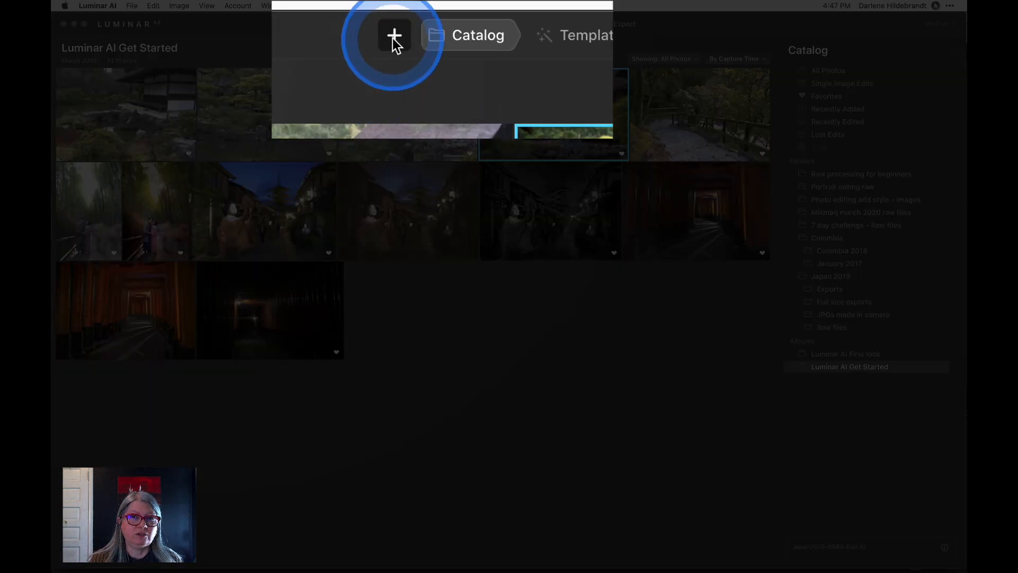
left_click(393, 39)
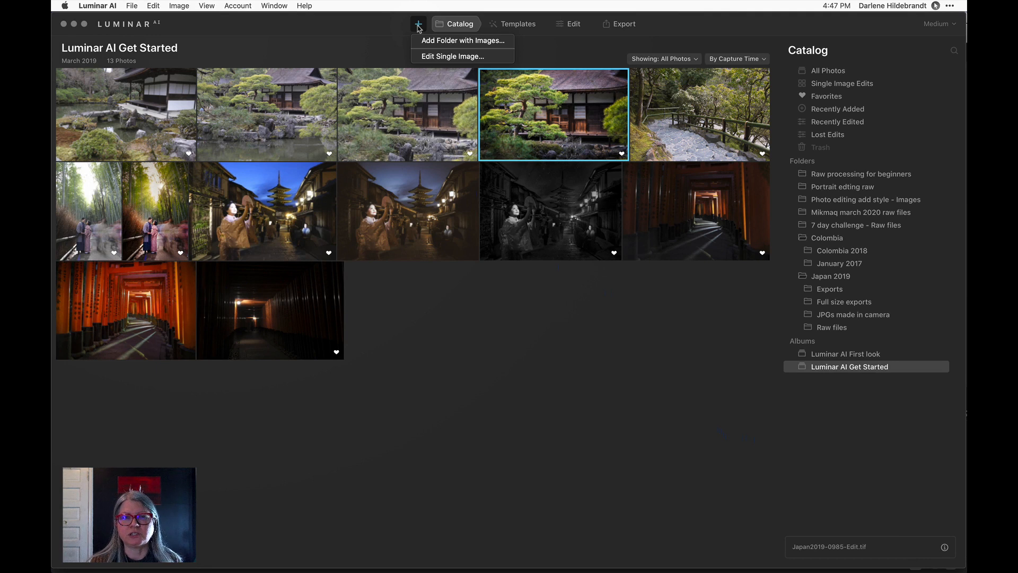
left_click(419, 27)
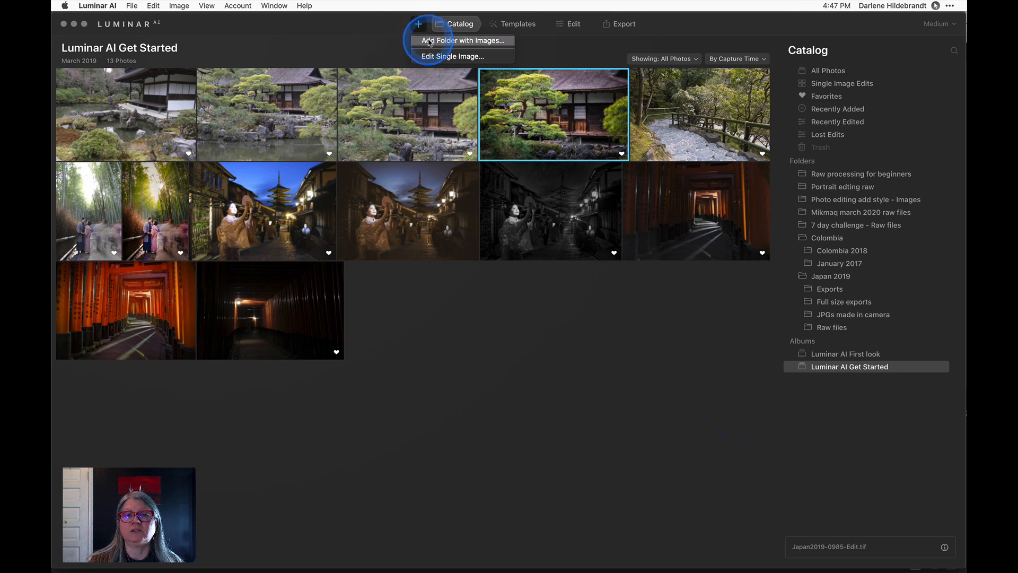
left_click(455, 42)
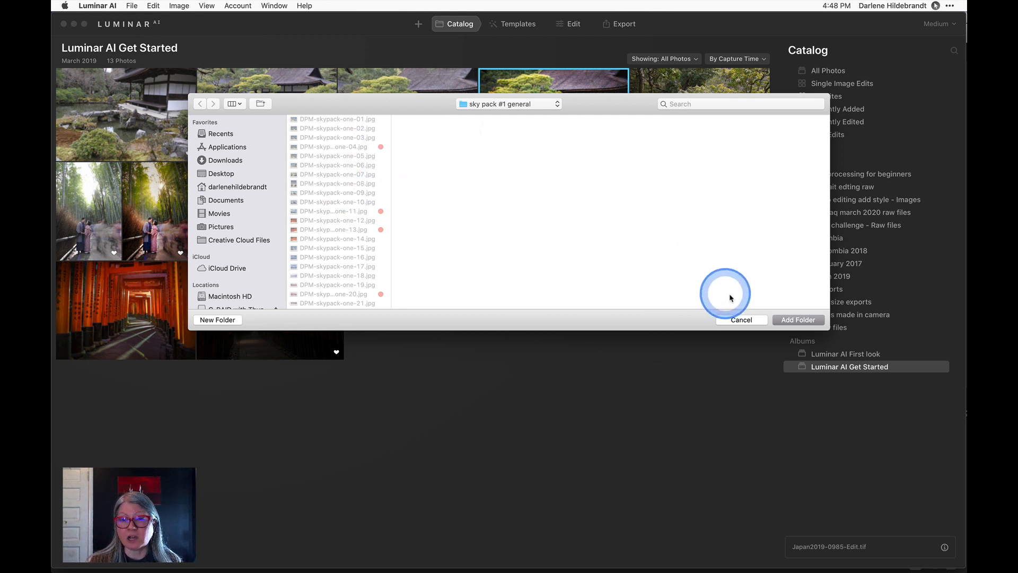
left_click(793, 320)
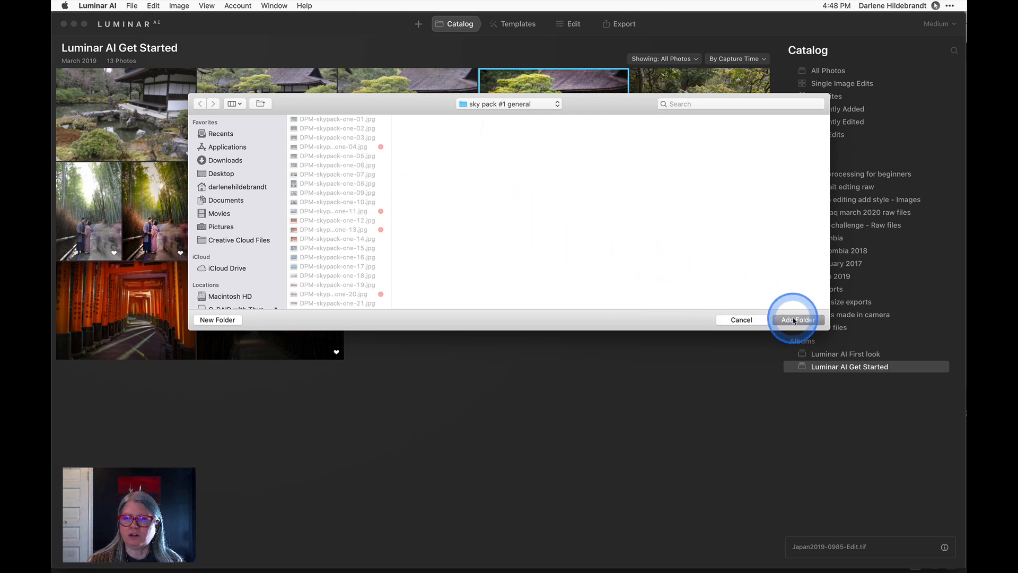
left_click(797, 320)
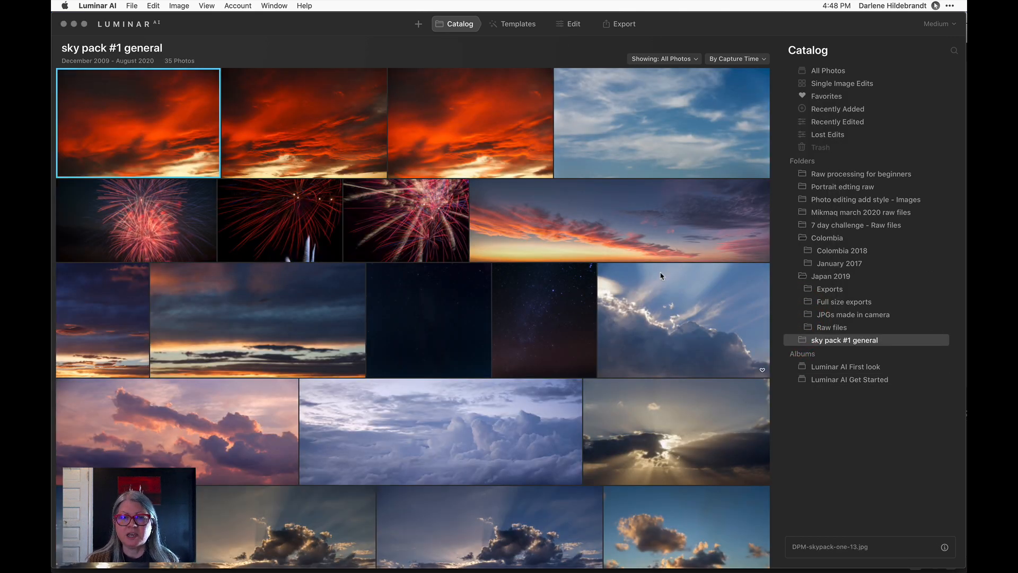
scroll(661, 276, "down", 10)
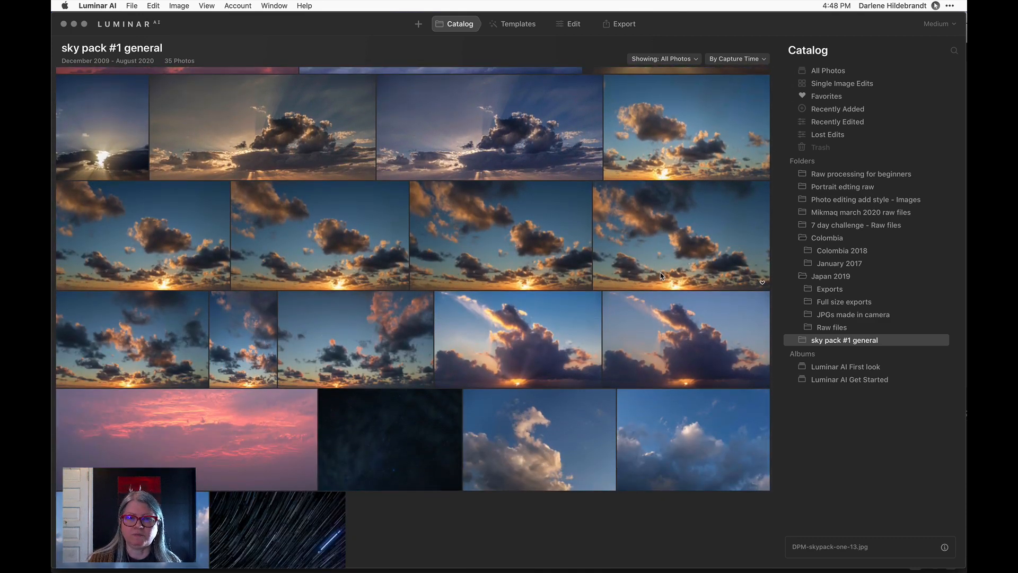
scroll(661, 275, "up", 10)
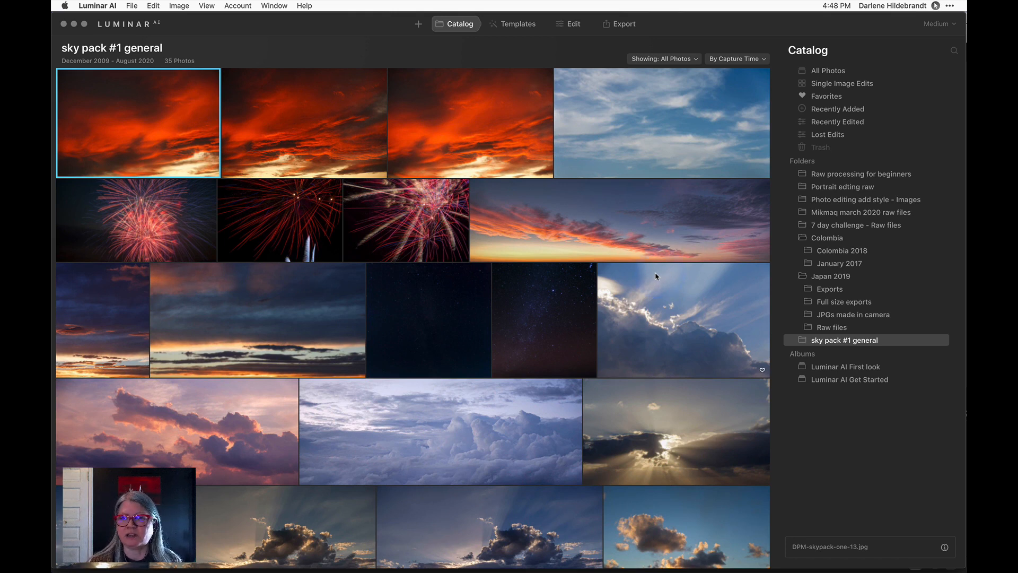
Open the "Luminar AI Get Started" album and filter it to show only Favorites
mouse_move(795, 165)
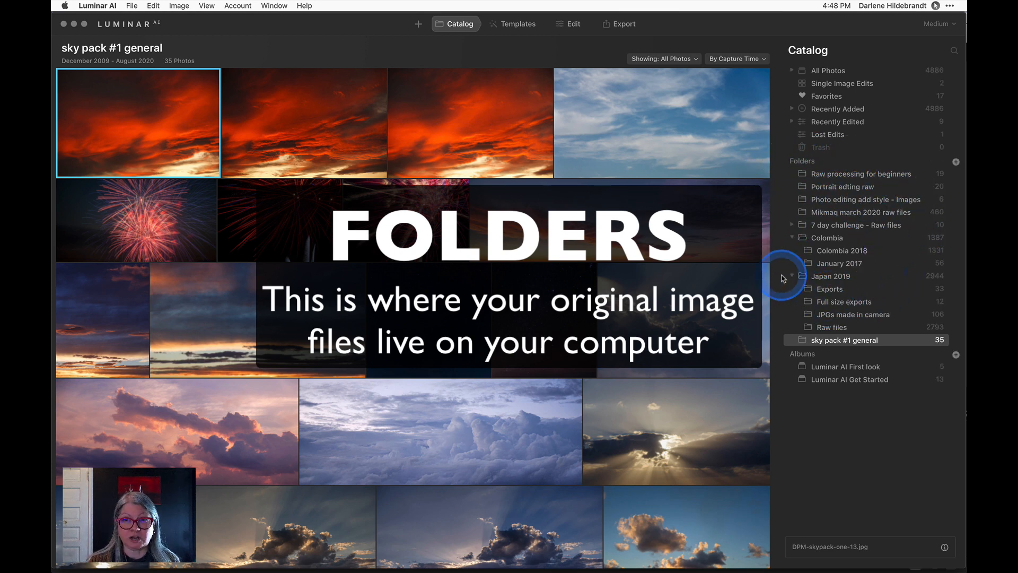
left_click(846, 381)
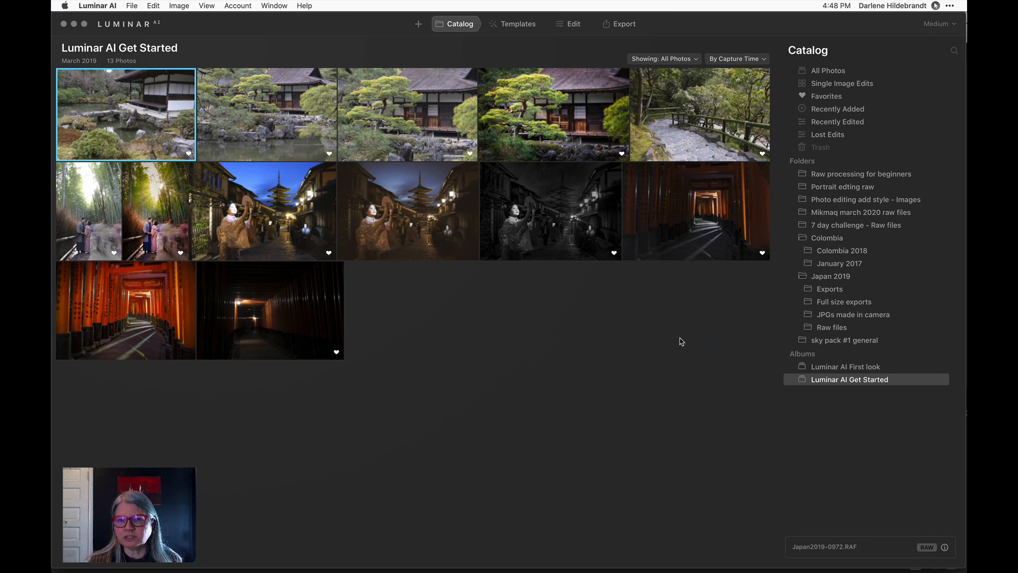
left_click(642, 330)
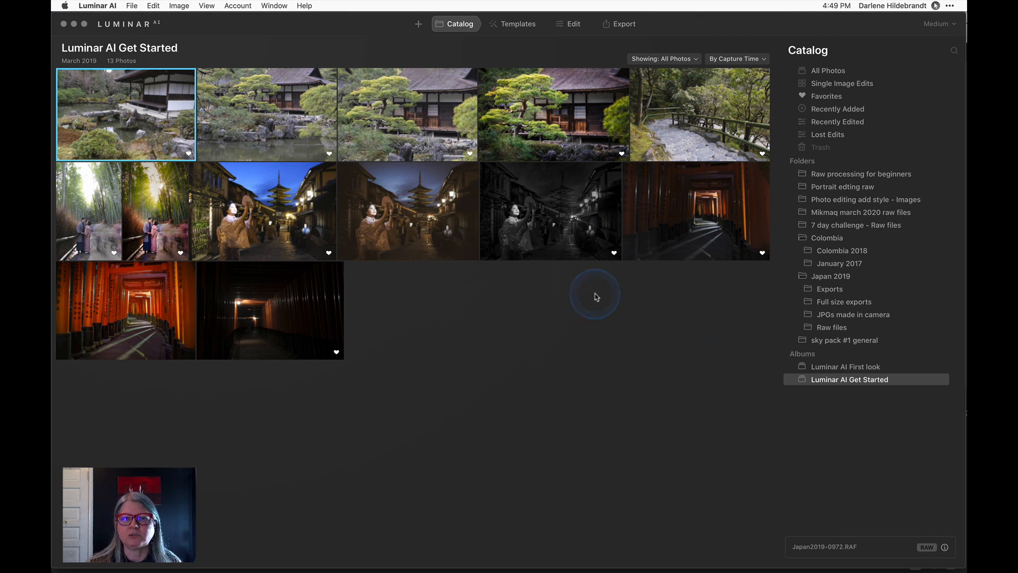
left_click(673, 58)
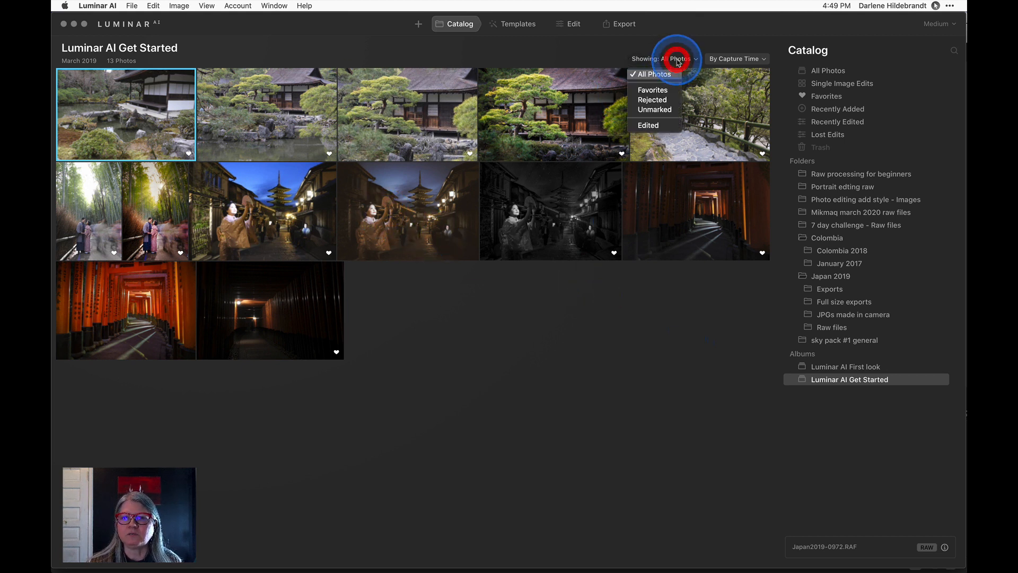
left_click(656, 91)
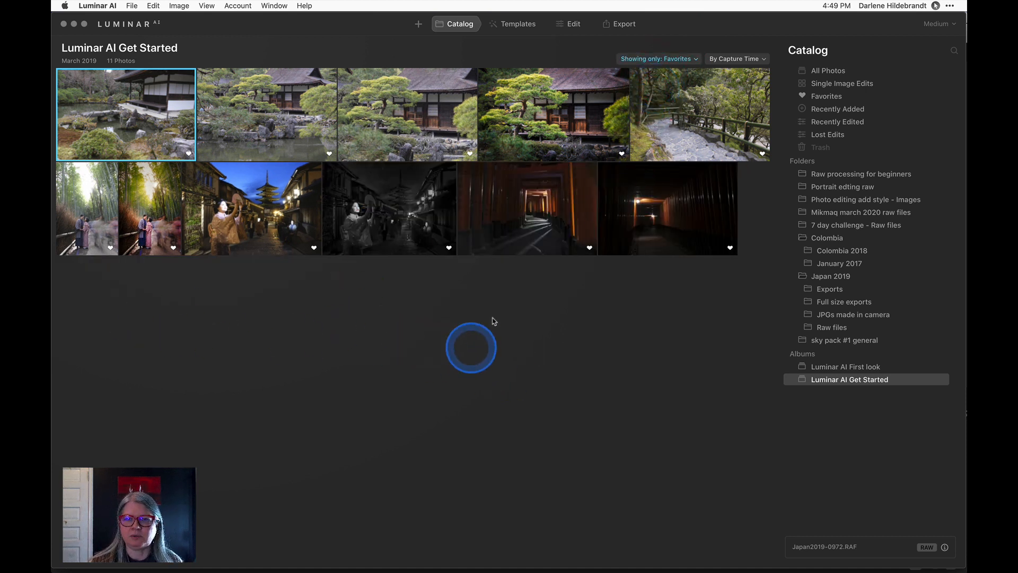
Filter the album to Unmarked photos and mark both the night street portrait and the orange torii gate photo as favorites
left_click(644, 59)
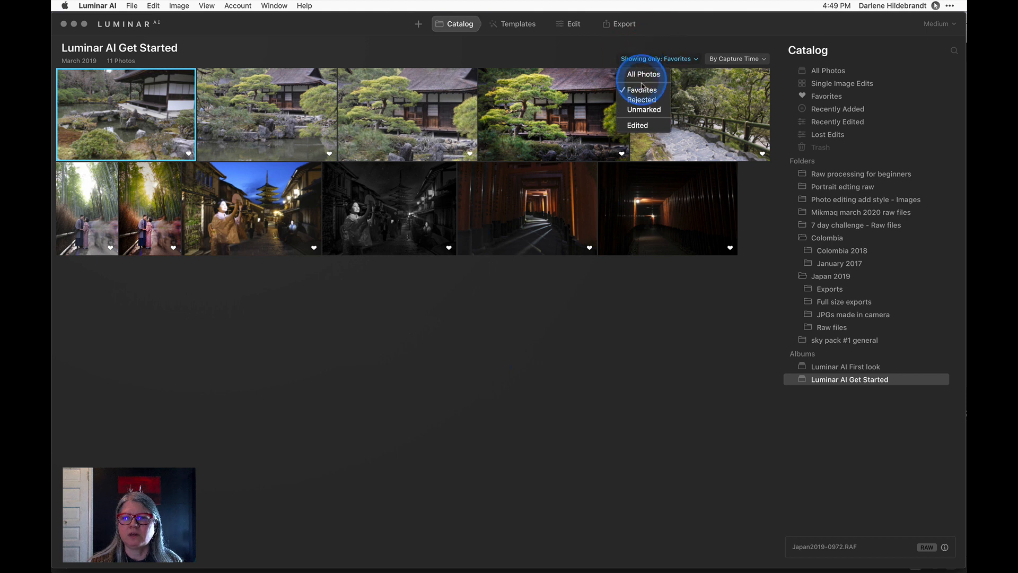
left_click(643, 109)
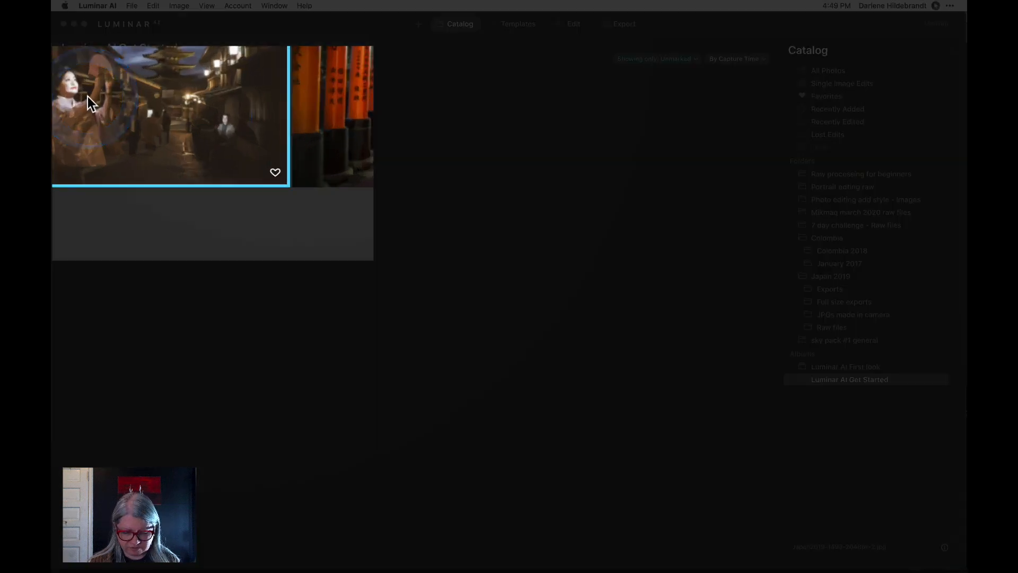
left_click(102, 126)
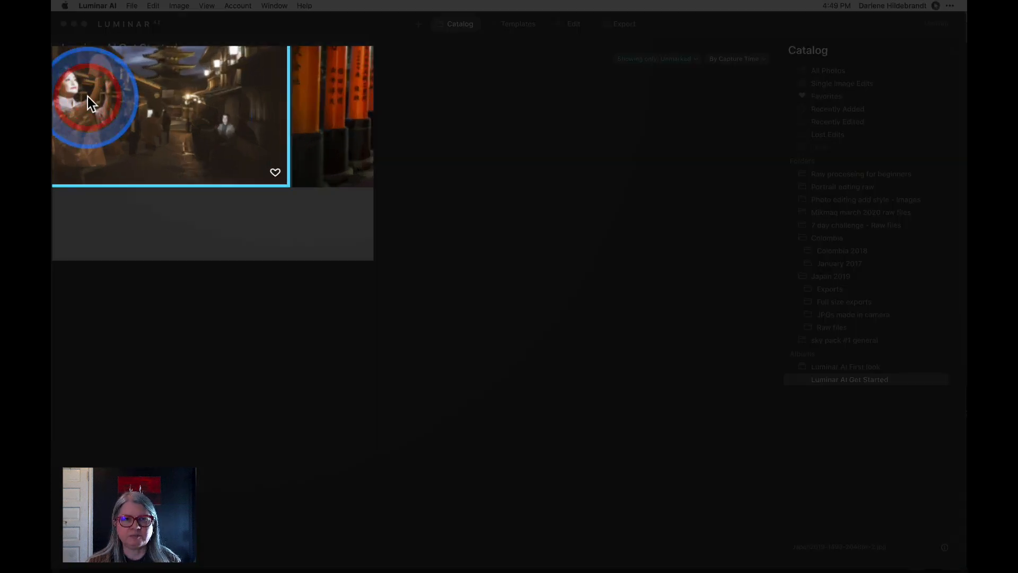
left_click(274, 172)
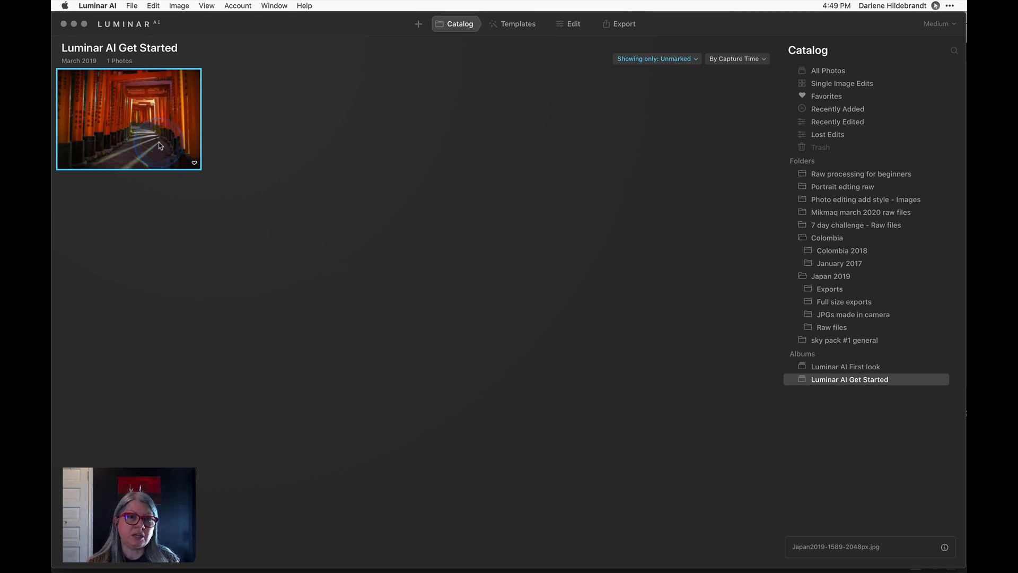
key("p")
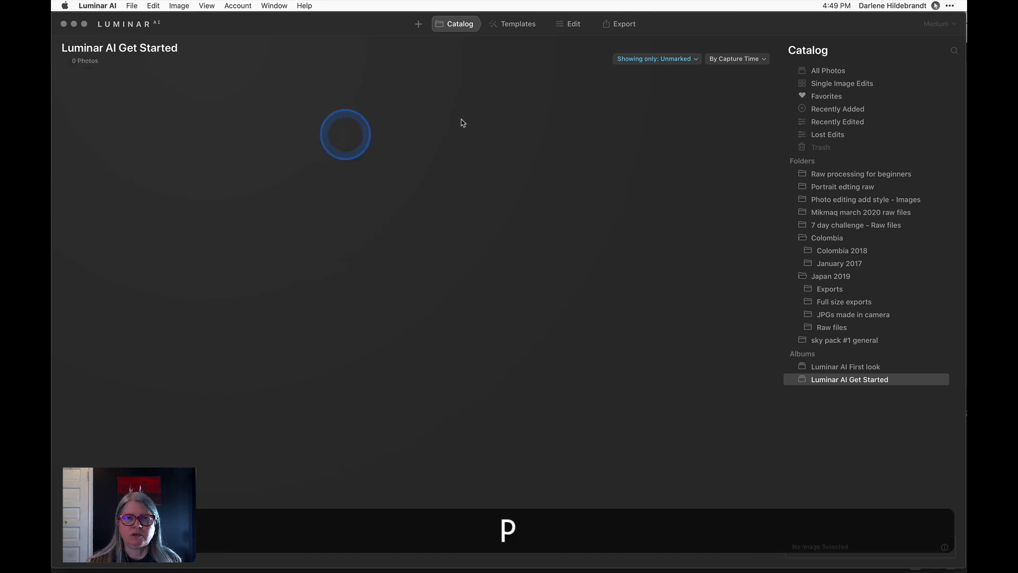
Switch the album filter back to showing only Favorites
left_click(667, 63)
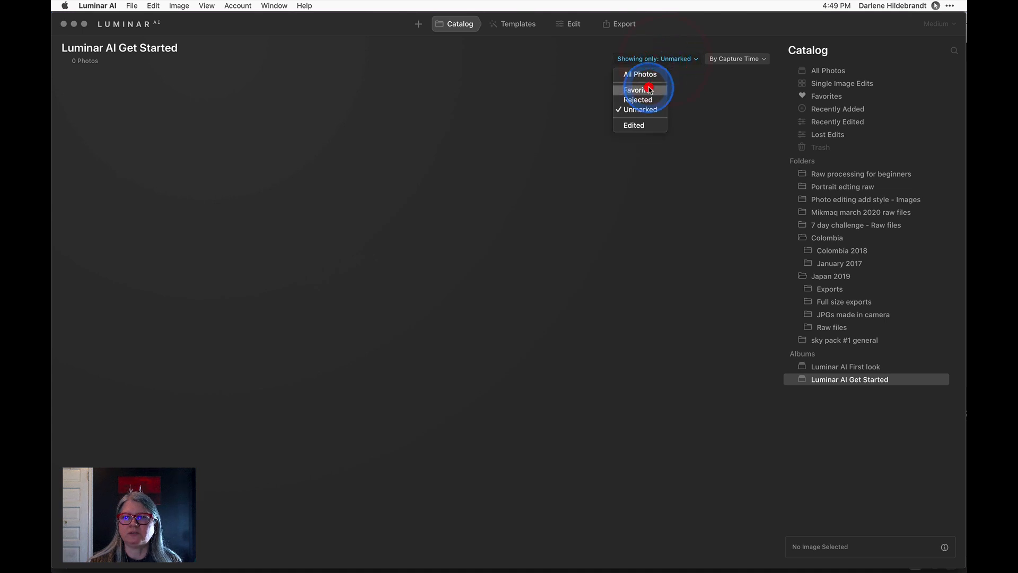
left_click(648, 87)
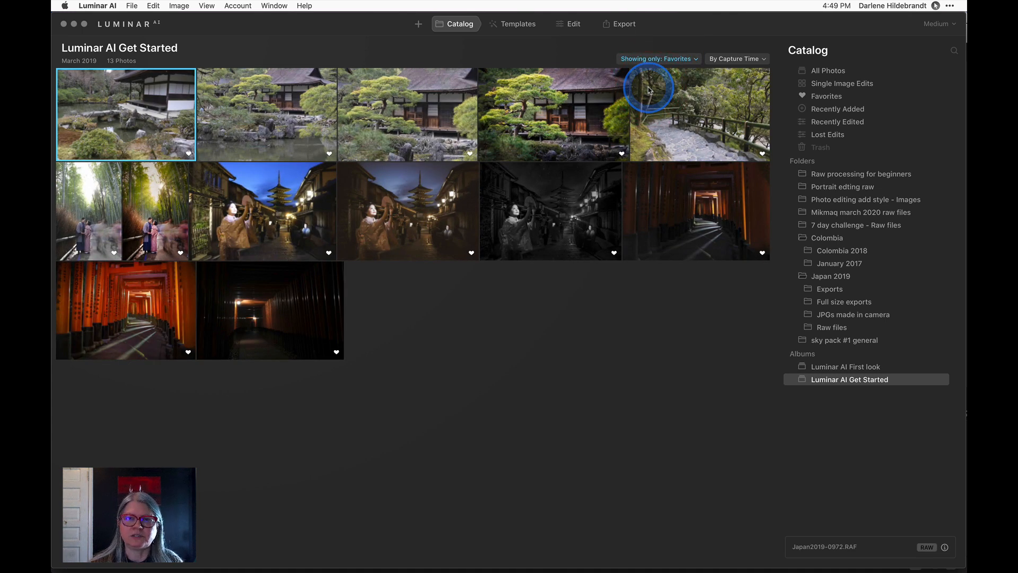
left_click(673, 62)
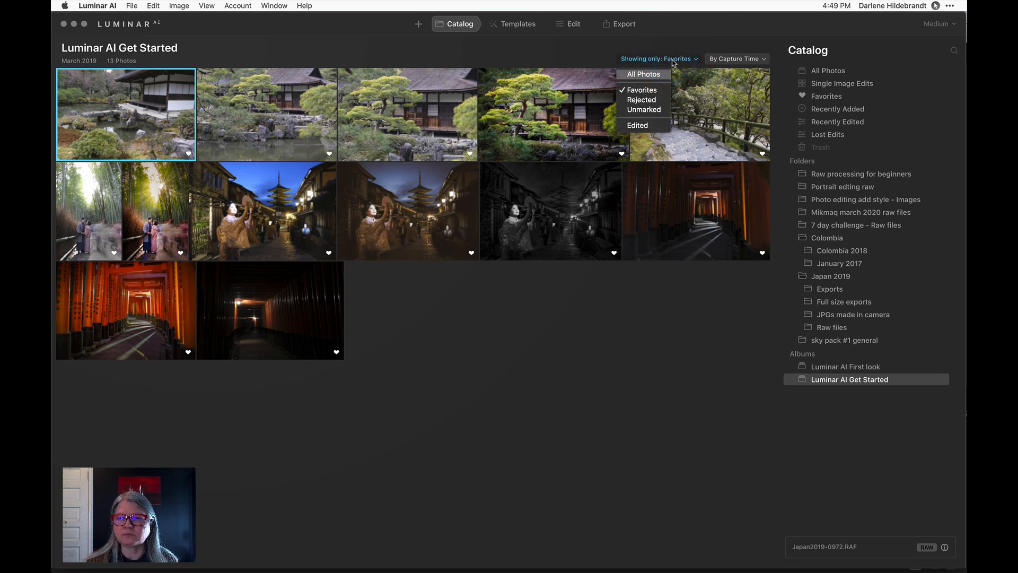
left_click(571, 56)
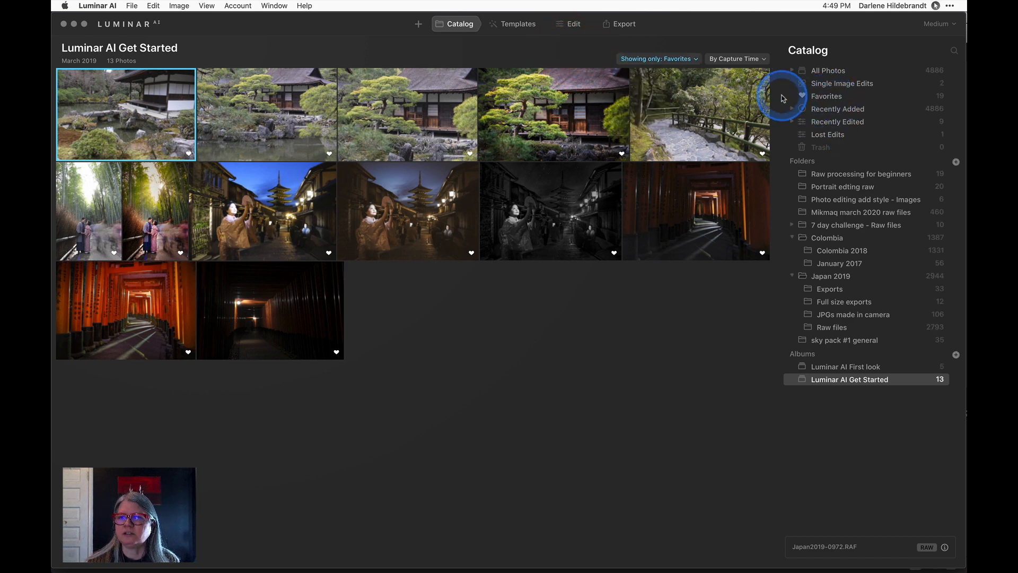
Look through the catalog's Favorites, Recently Edited and Lost Edits collections
left_click(832, 97)
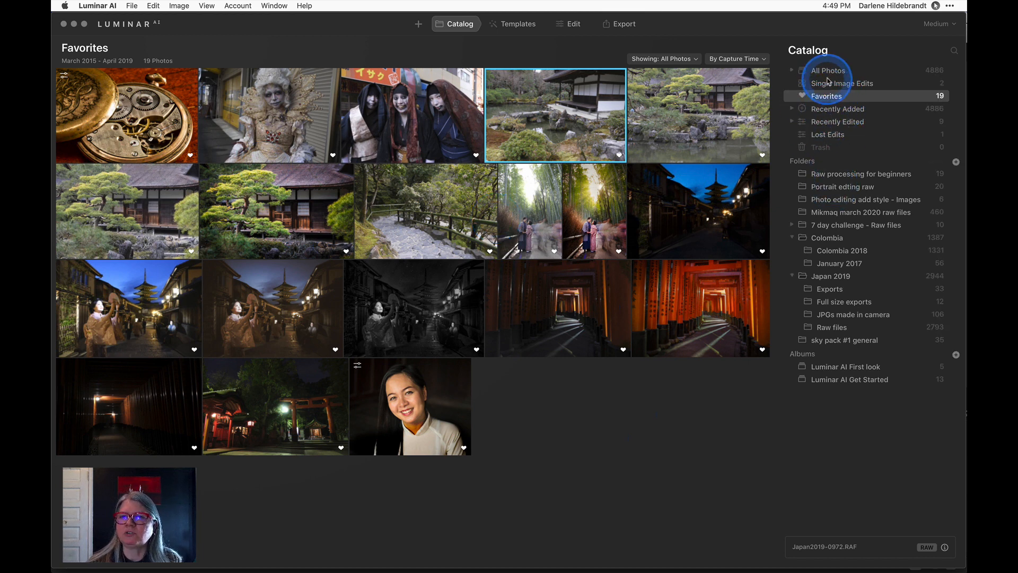
left_click(832, 122)
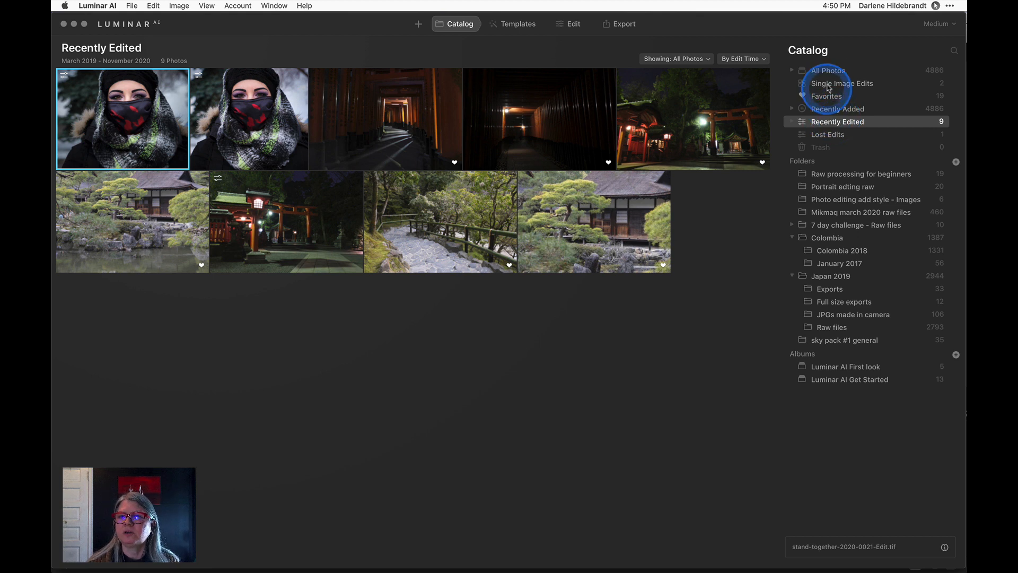
left_click(830, 135)
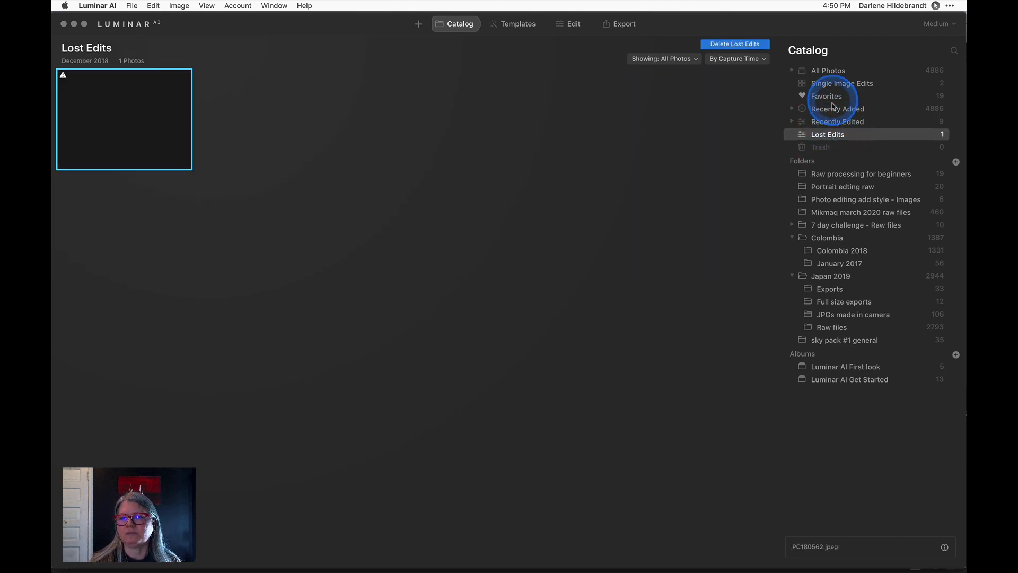
Open Japan2019-0985.RAF from the "Luminar AI Get Started" album in single-image view and compare it with its edited TIF version
left_click(845, 380)
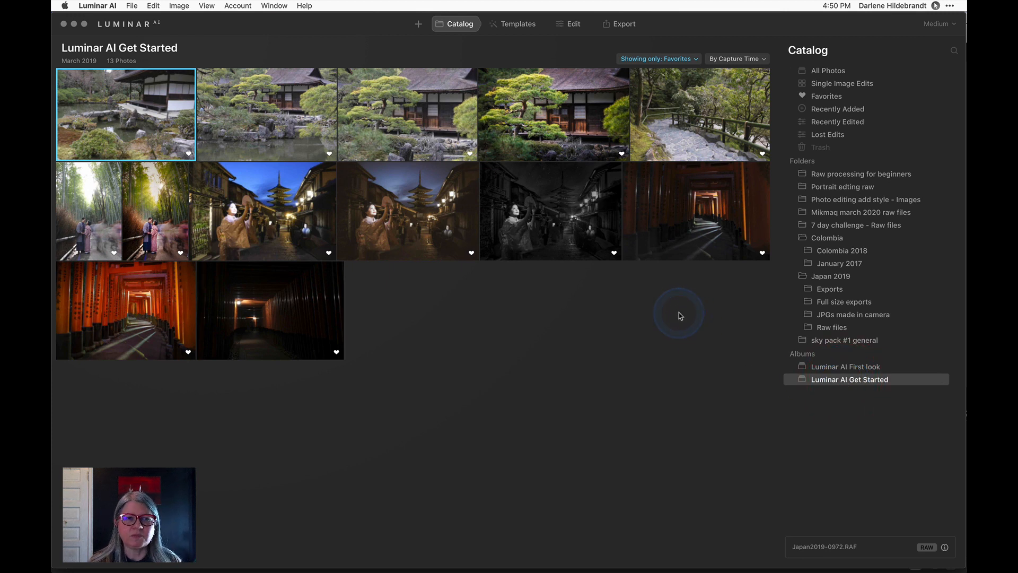
left_click(428, 130)
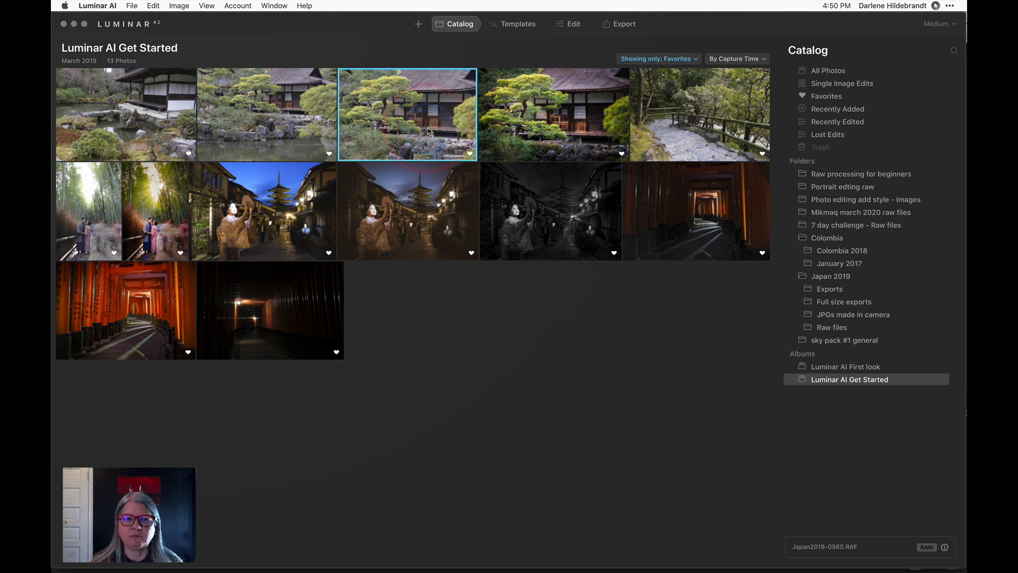
double_click(428, 130)
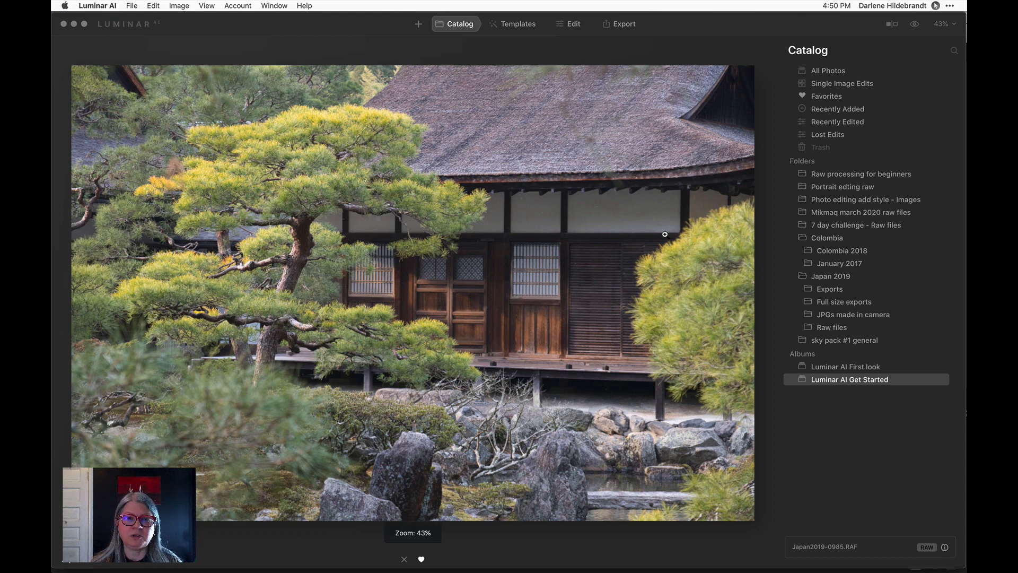
key("Right")
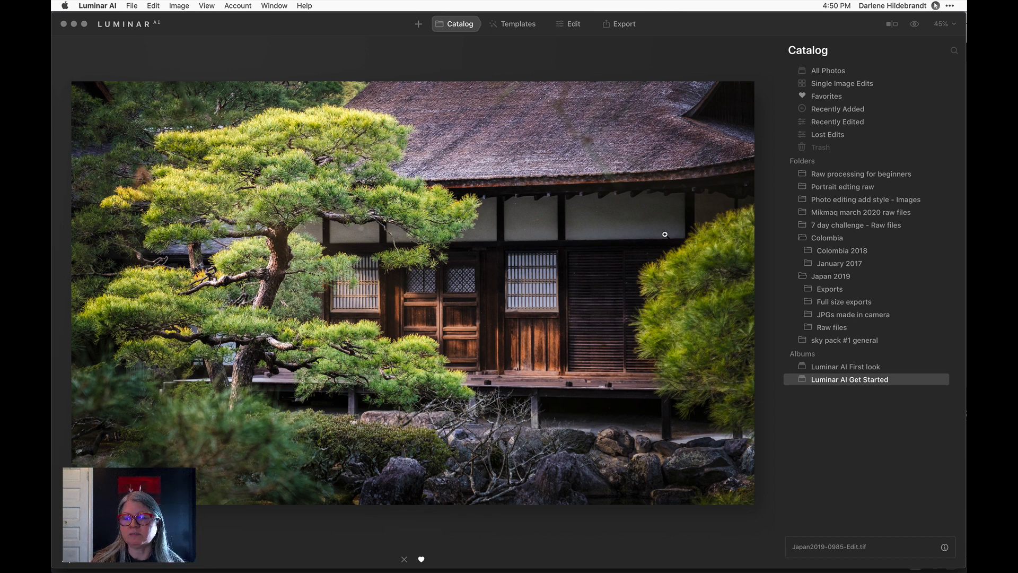
key("Left")
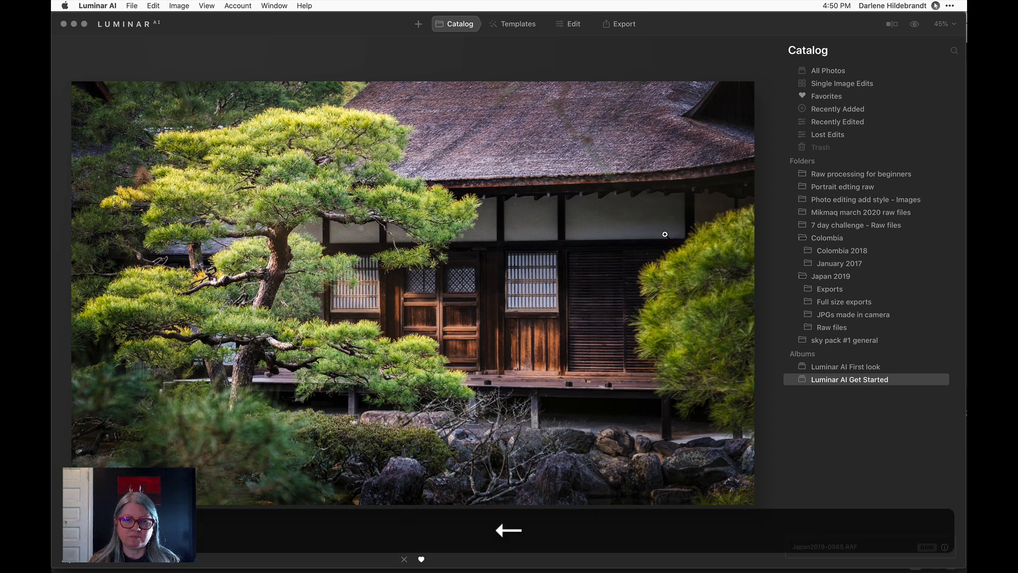
left_click(664, 234)
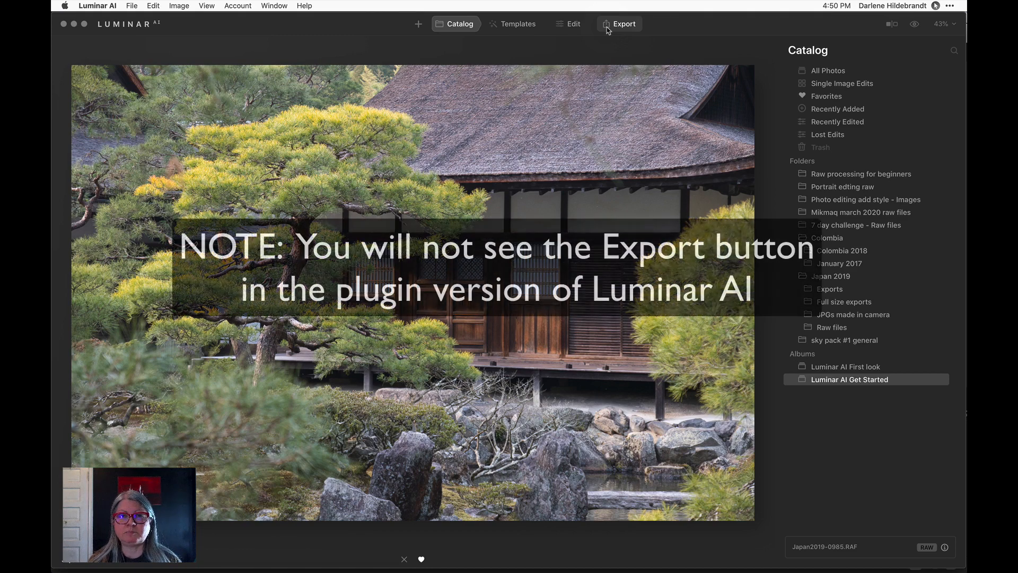
left_click(619, 30)
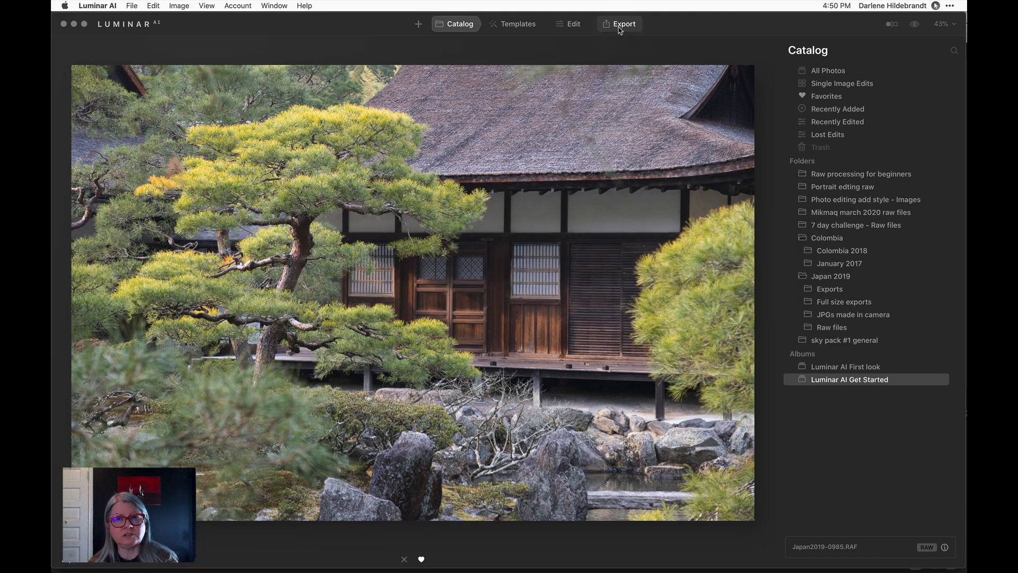
left_click(618, 31)
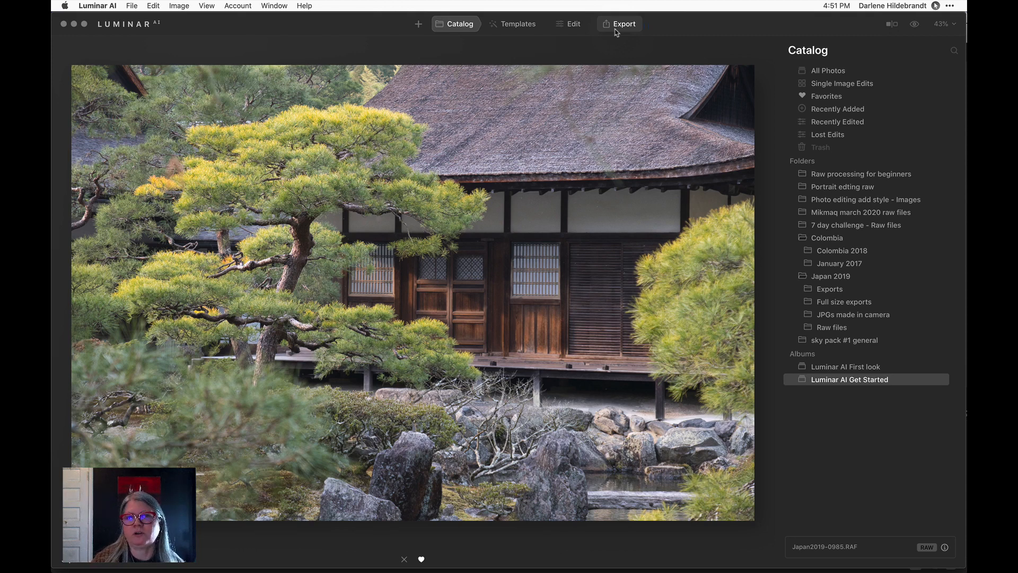
left_click(616, 32)
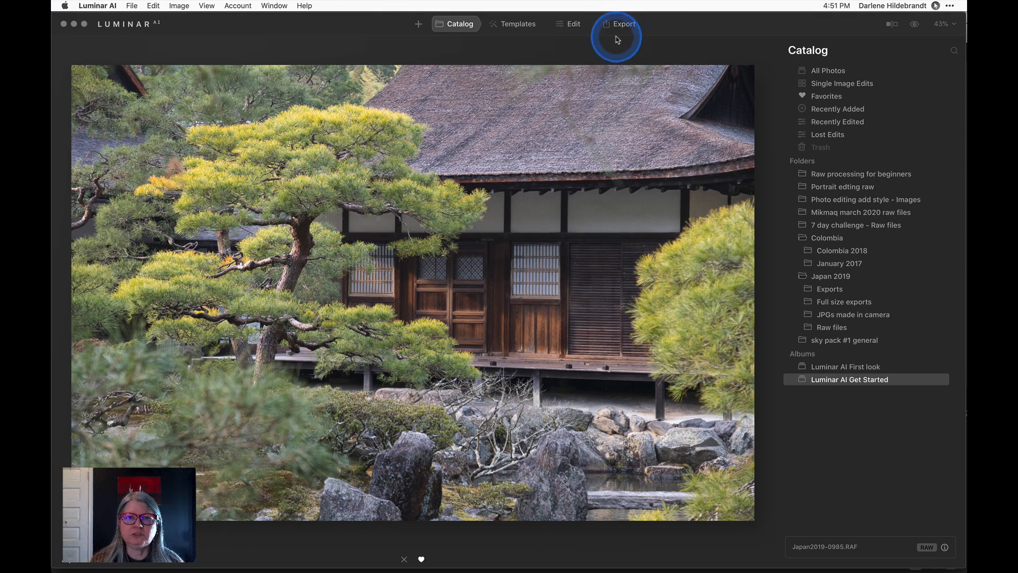
Switch to the Templates module with the temple garden photo open
left_click(512, 30)
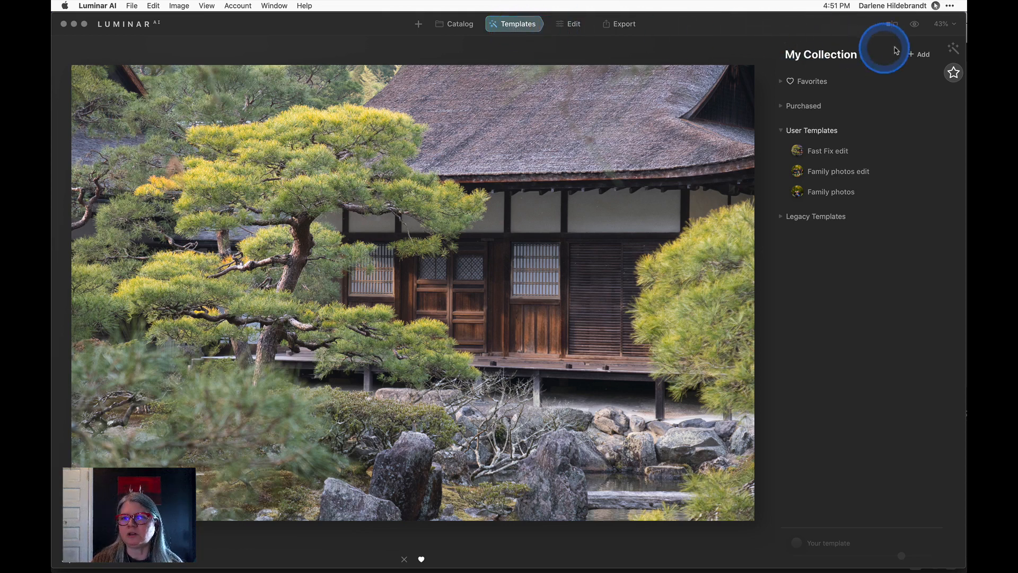
Browse the template collections suggested for this photo, including Scenery, Easy Landscapes and Urban Style
left_click(952, 48)
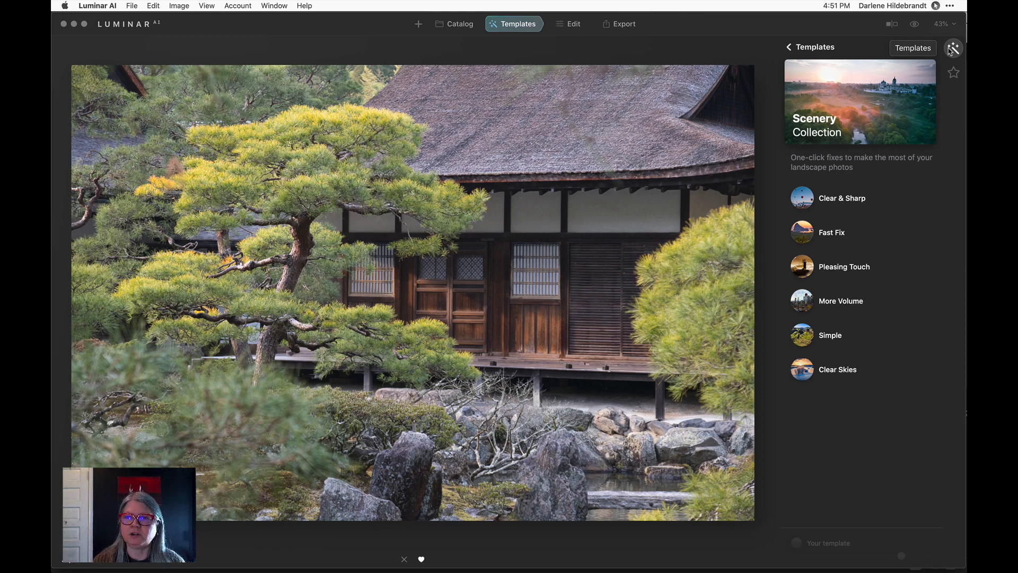
left_click(789, 47)
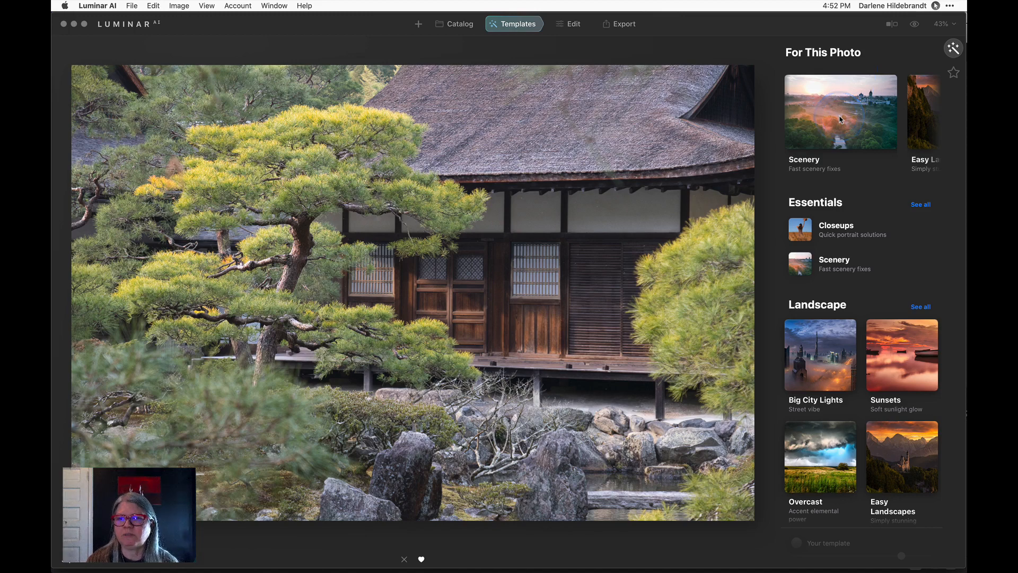
scroll(840, 119, "right", 3)
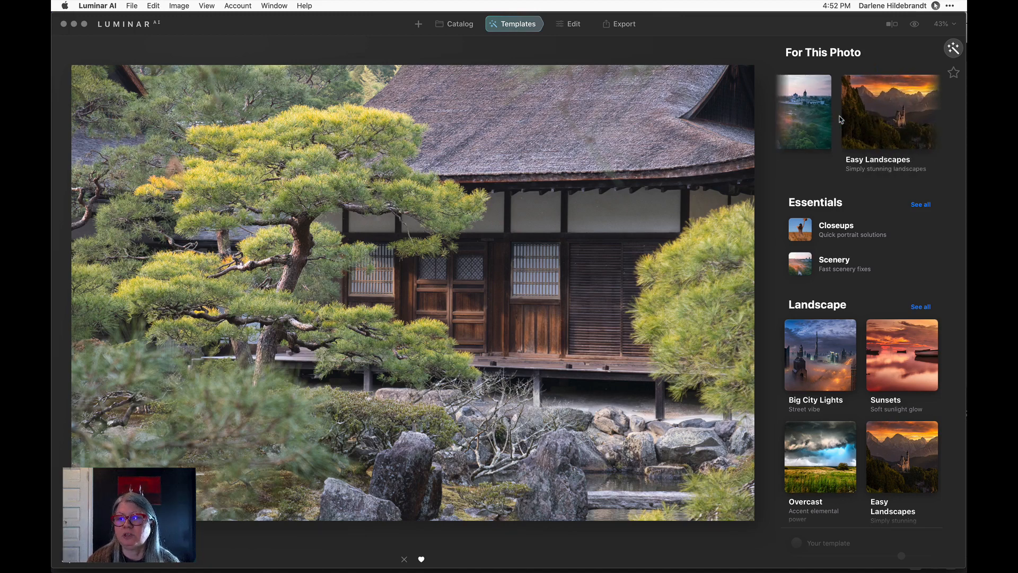
scroll(840, 119, "right", 3)
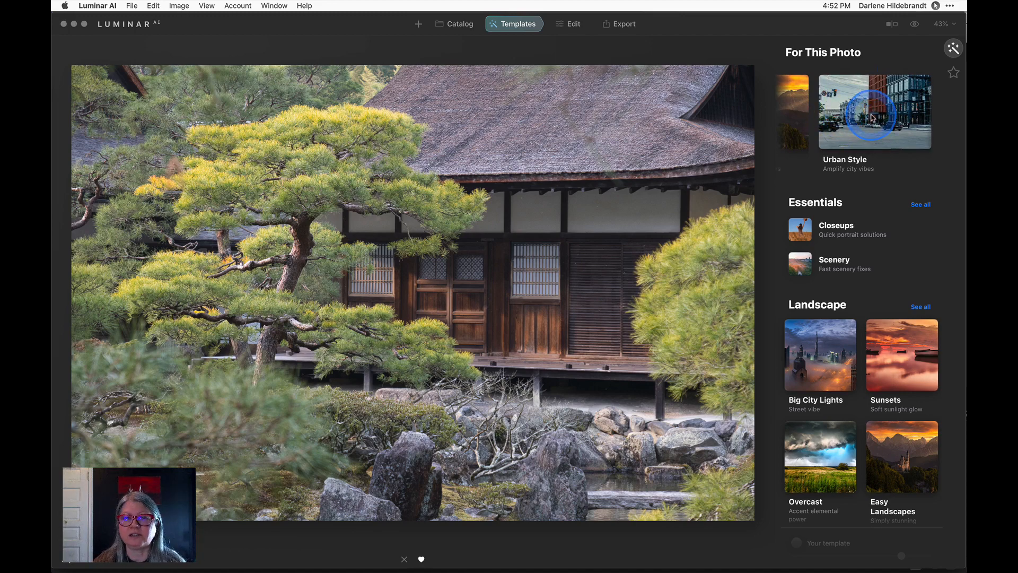
scroll(872, 118, "left", 3)
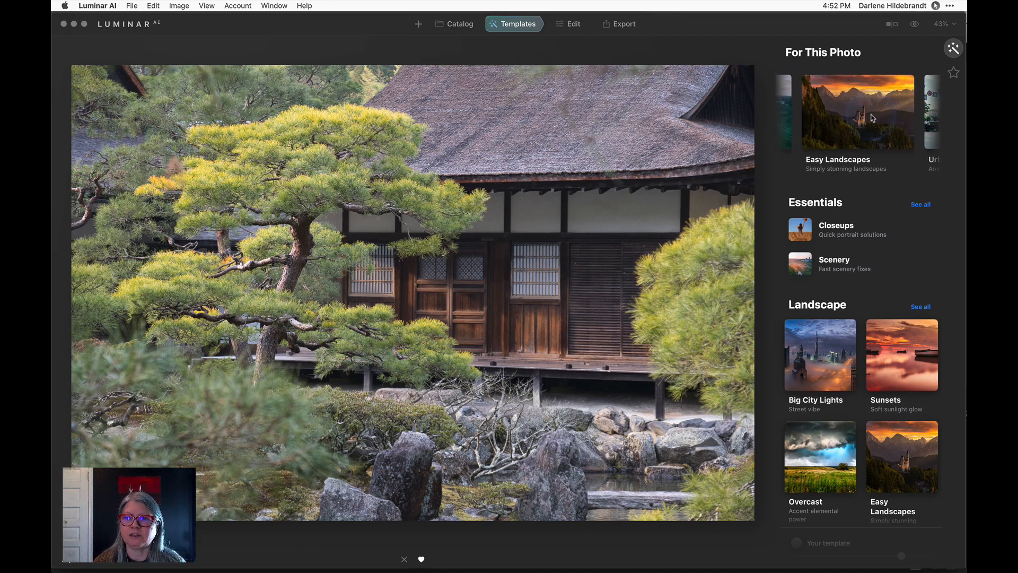
scroll(872, 118, "left", 3)
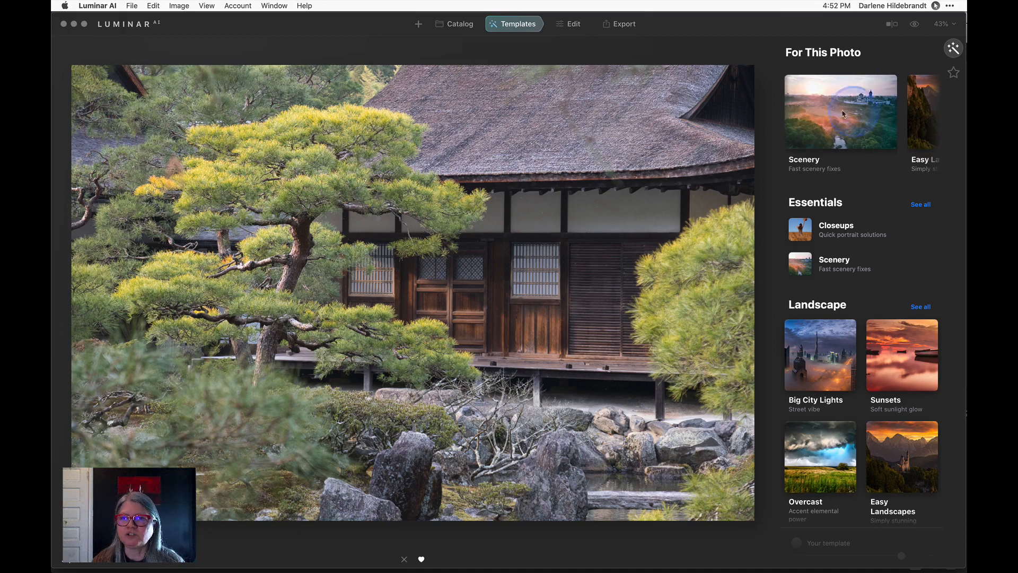
Try the Scenery collection's templates on the photo in turn: Clear & Sharp, Fast Fix, Pleasing Touch, More Volume, Simple and Clear Skies
left_click(856, 113)
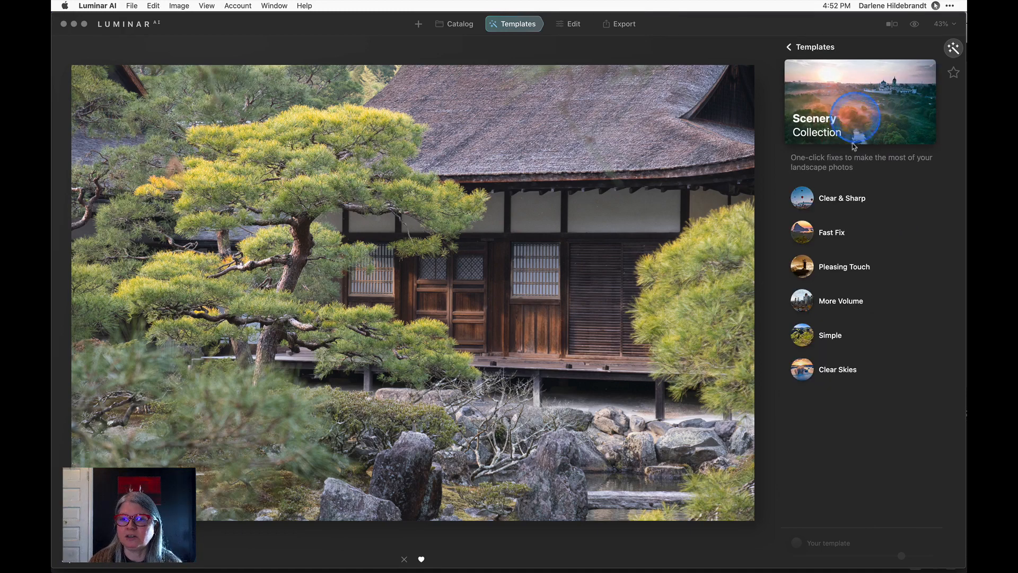
left_click(845, 199)
left_click(831, 233)
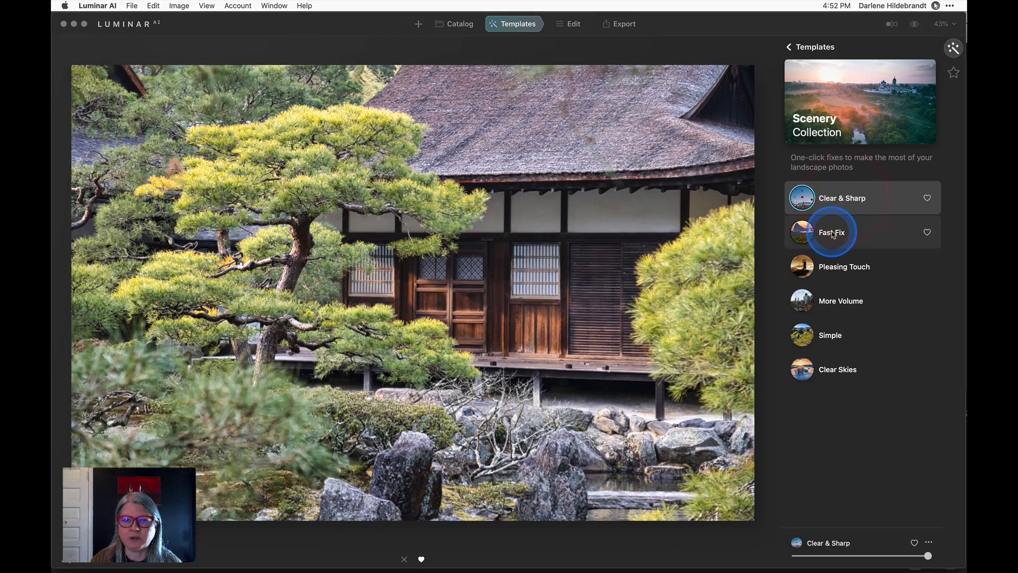
left_click(836, 267)
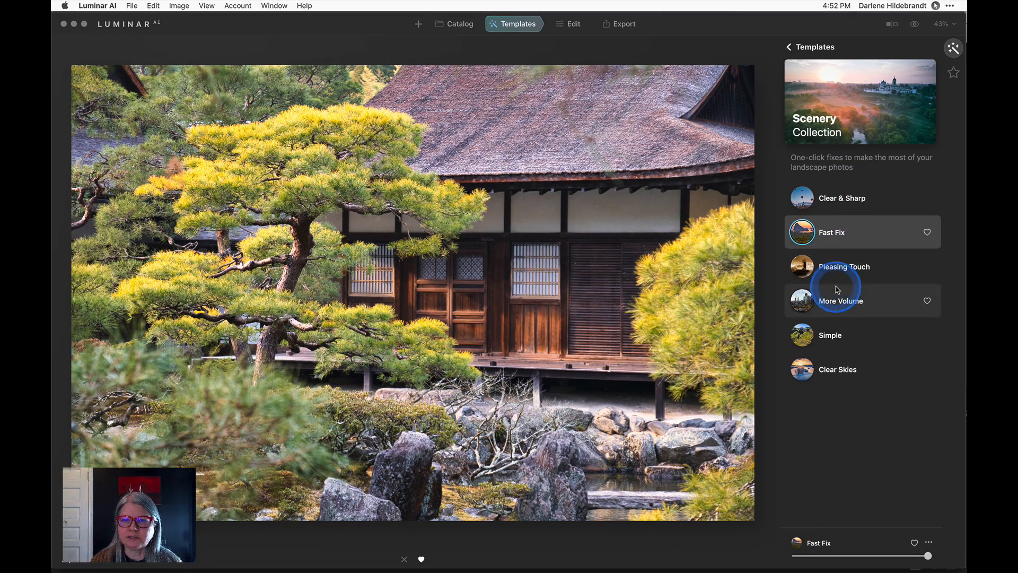
left_click(844, 269)
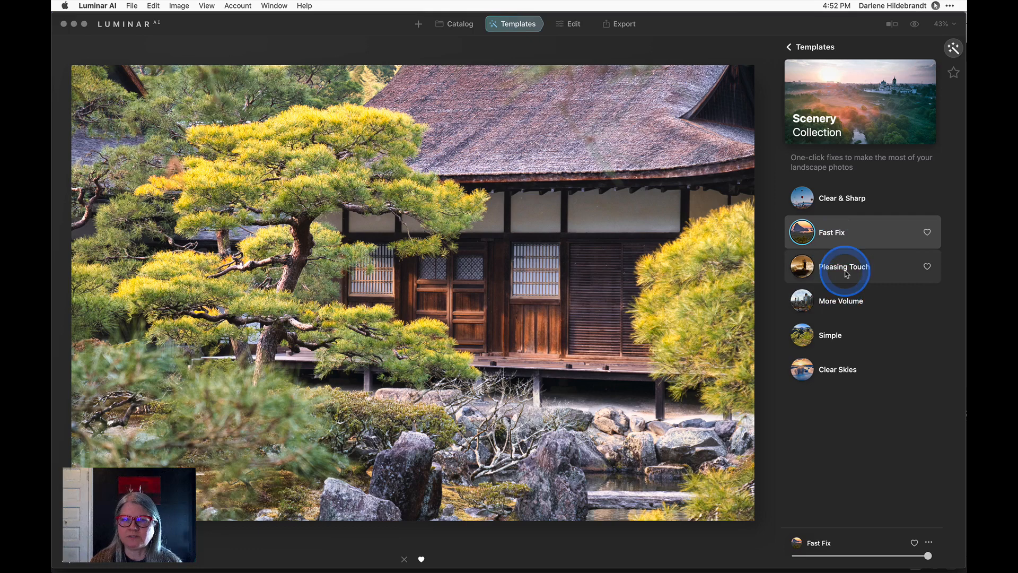
left_click(840, 303)
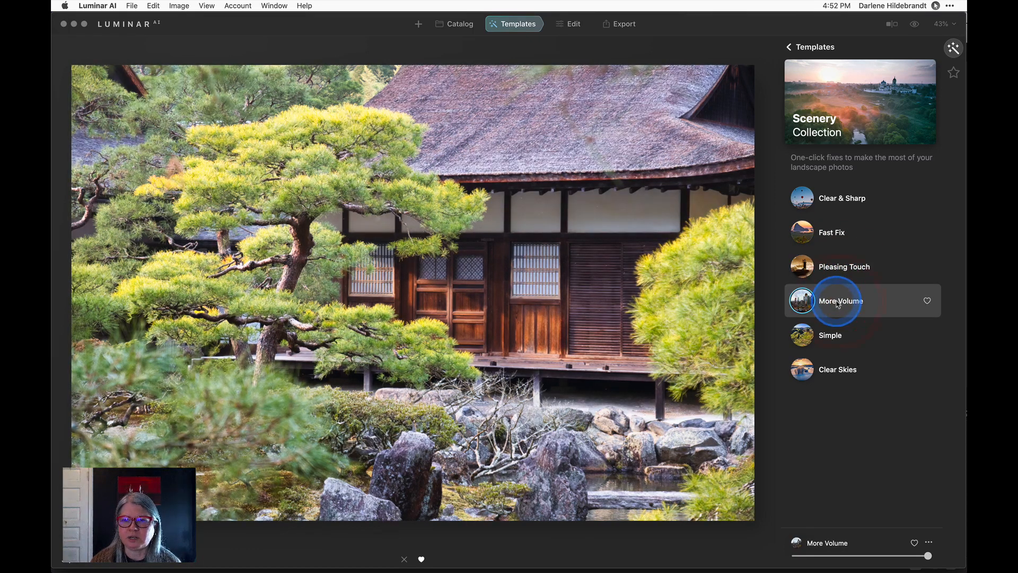
left_click(835, 337)
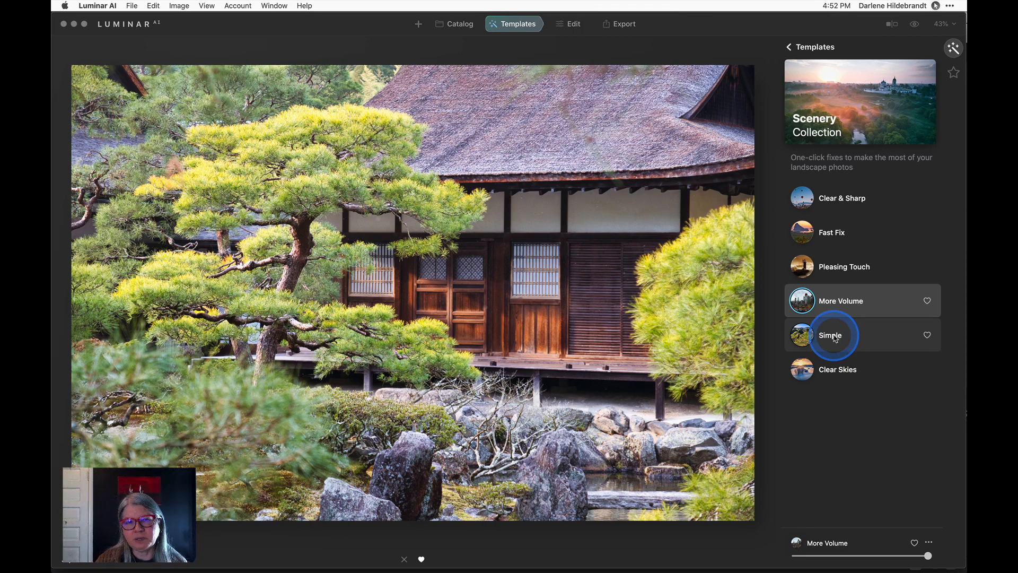
left_click(838, 371)
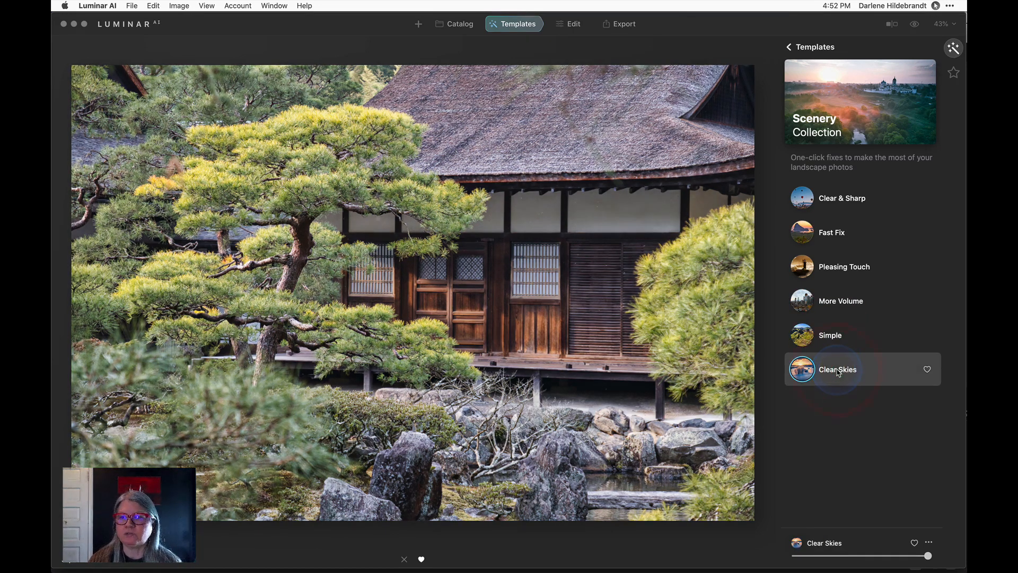
Try the Easy Landscapes templates on the photo in turn, from Long Exposure through Snowfall, ending back on Long Exposure
left_click(819, 51)
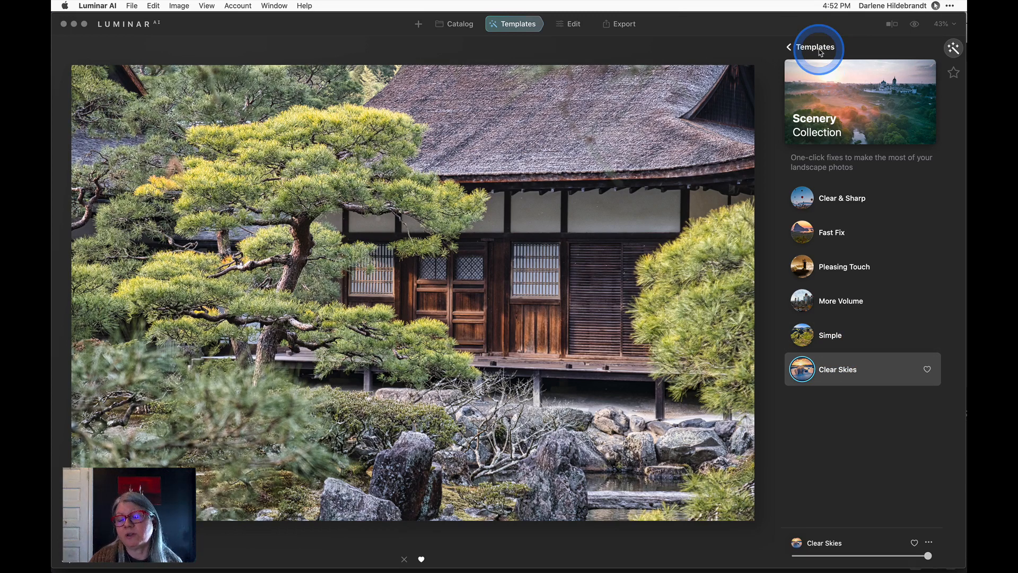
left_click(820, 52)
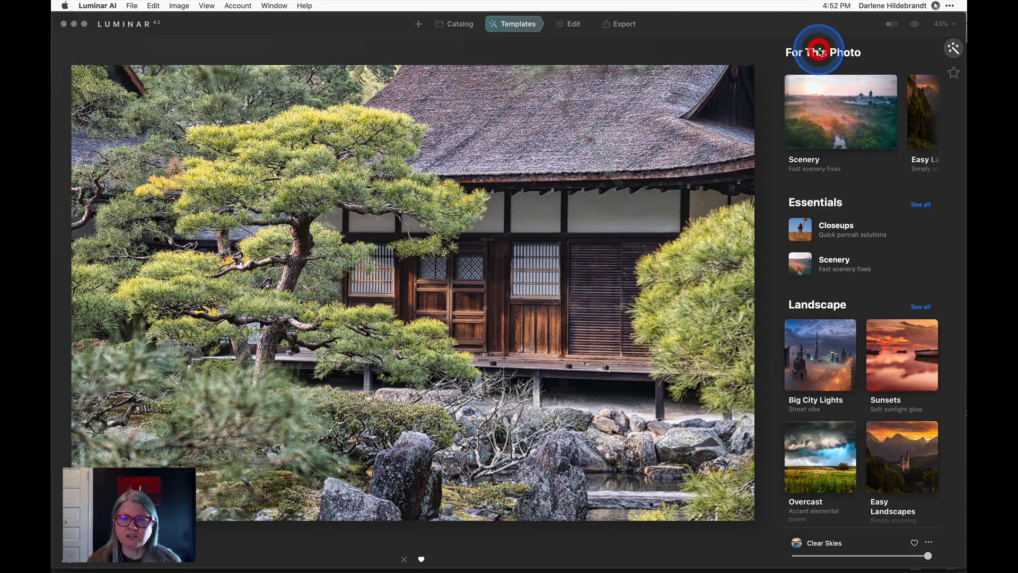
scroll(832, 96, "right", 5)
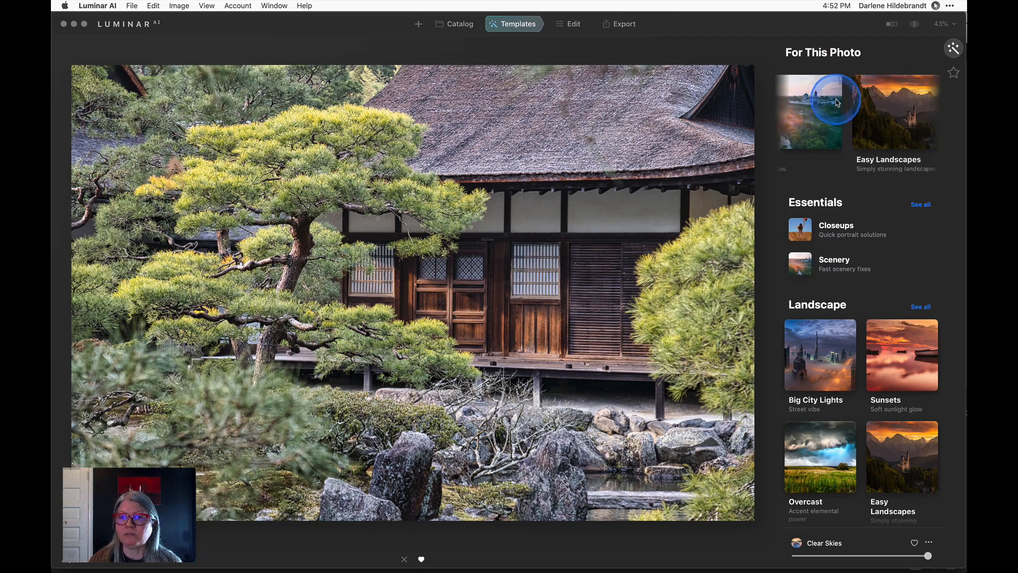
left_click(863, 103)
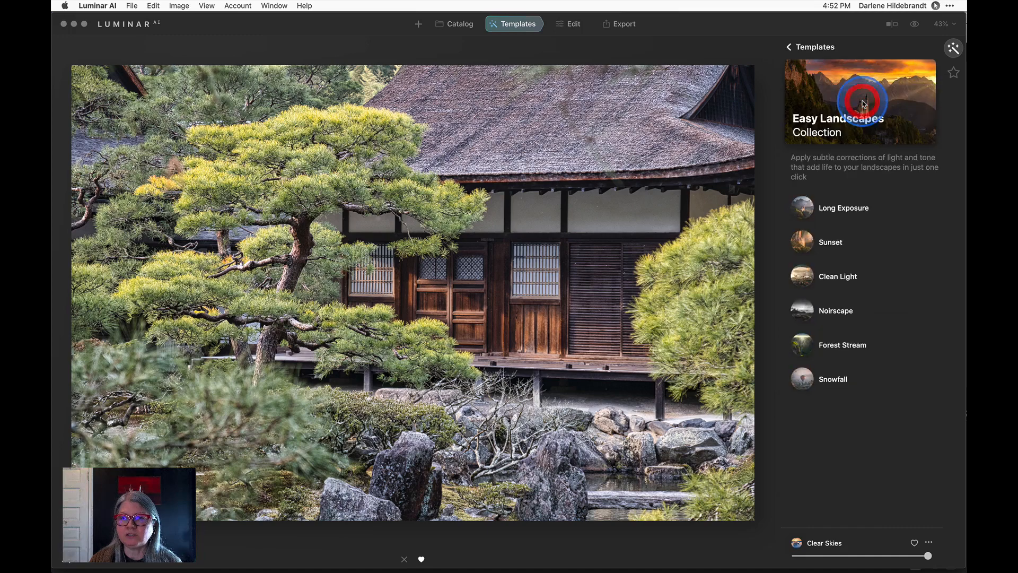
left_click(830, 210)
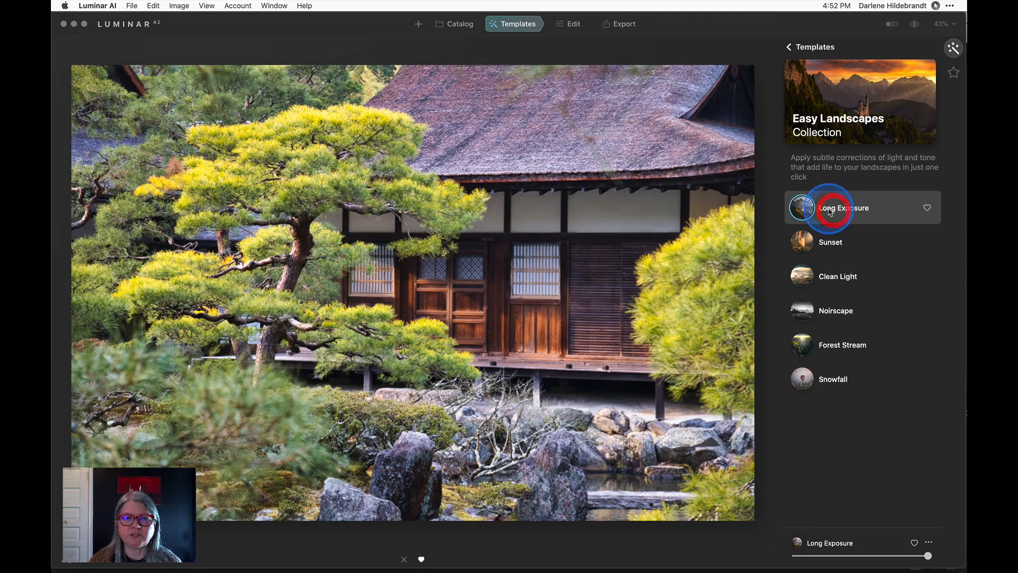
left_click(832, 241)
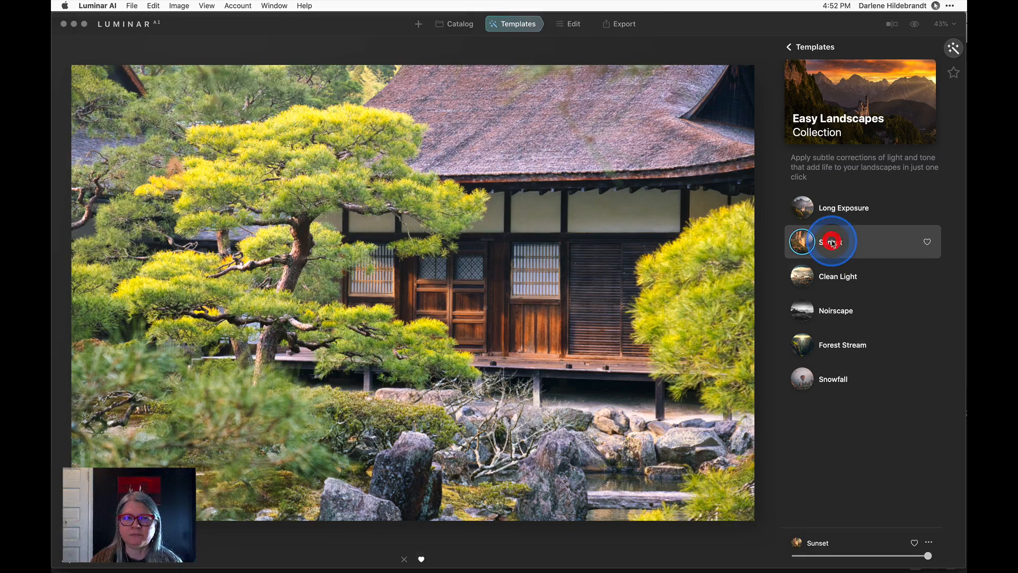
left_click(833, 280)
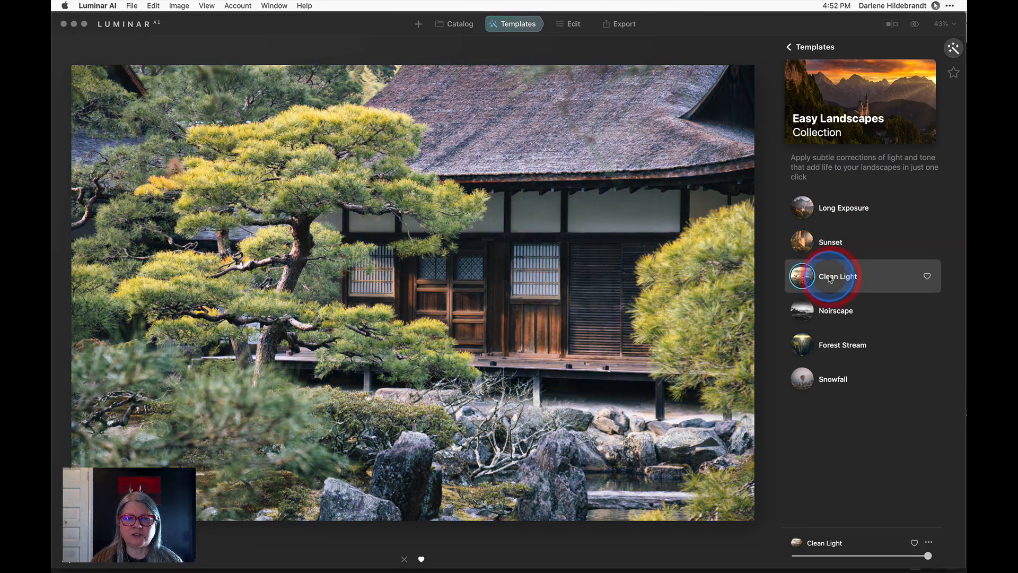
left_click(833, 310)
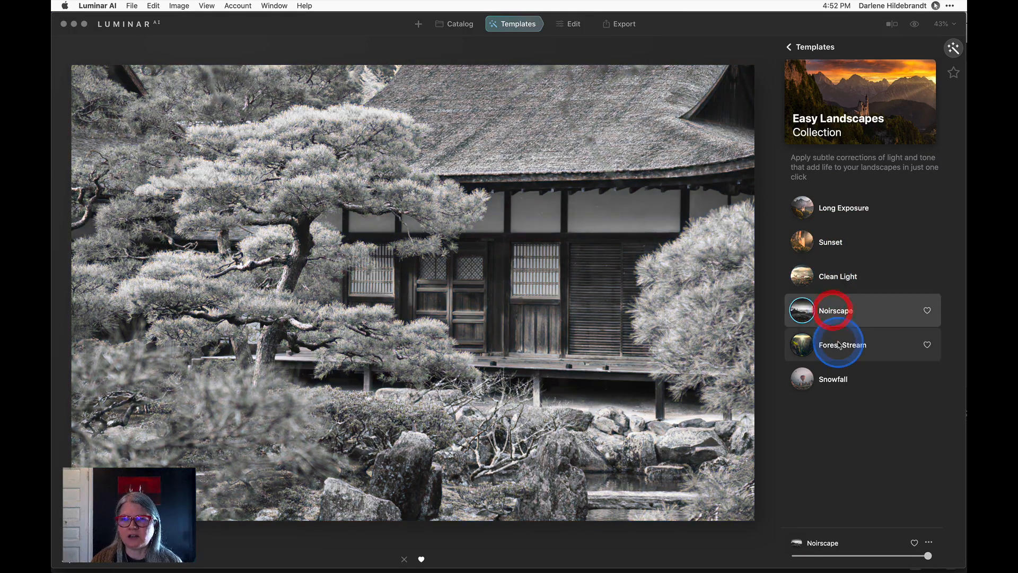
left_click(839, 347)
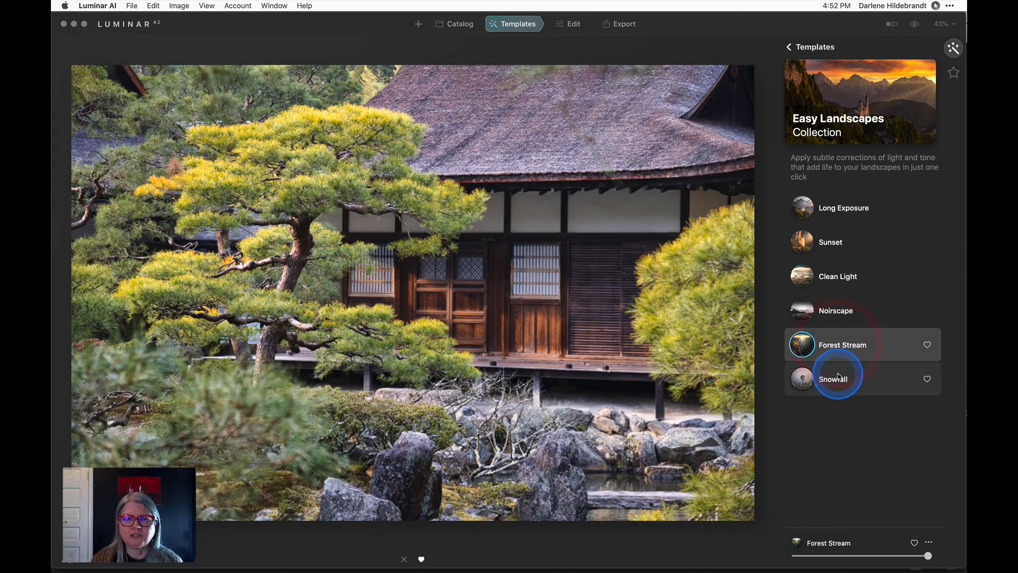
left_click(843, 381)
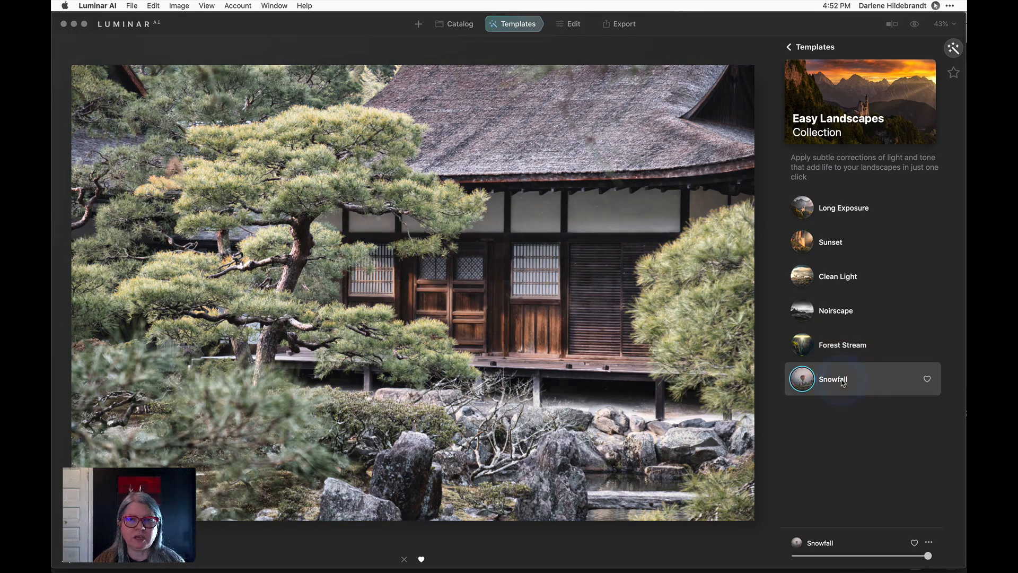
left_click(842, 212)
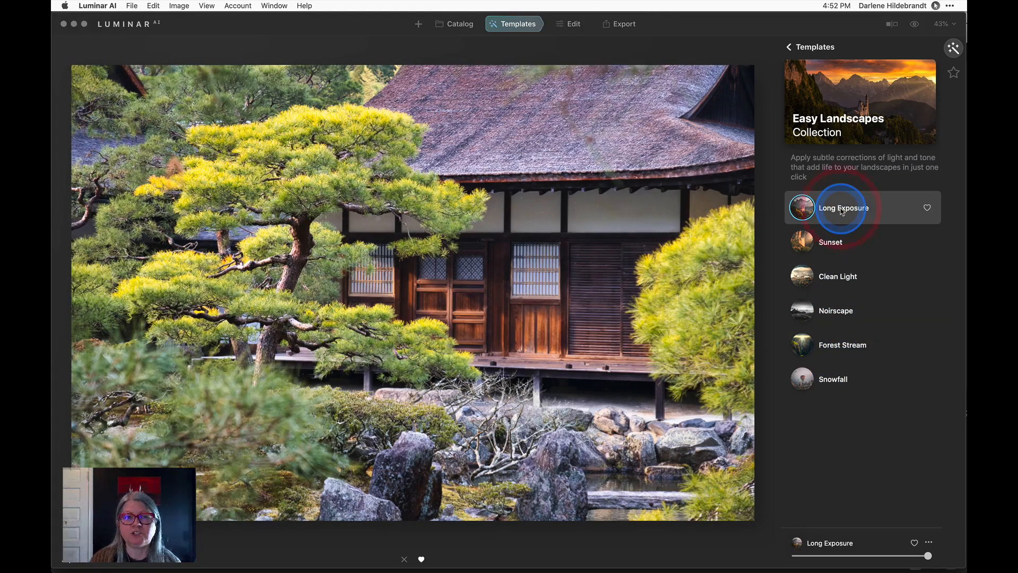
Return to the Scenery collection and apply its Fast Fix template to the temple photo
left_click(820, 48)
left_click(819, 106)
left_click(822, 107)
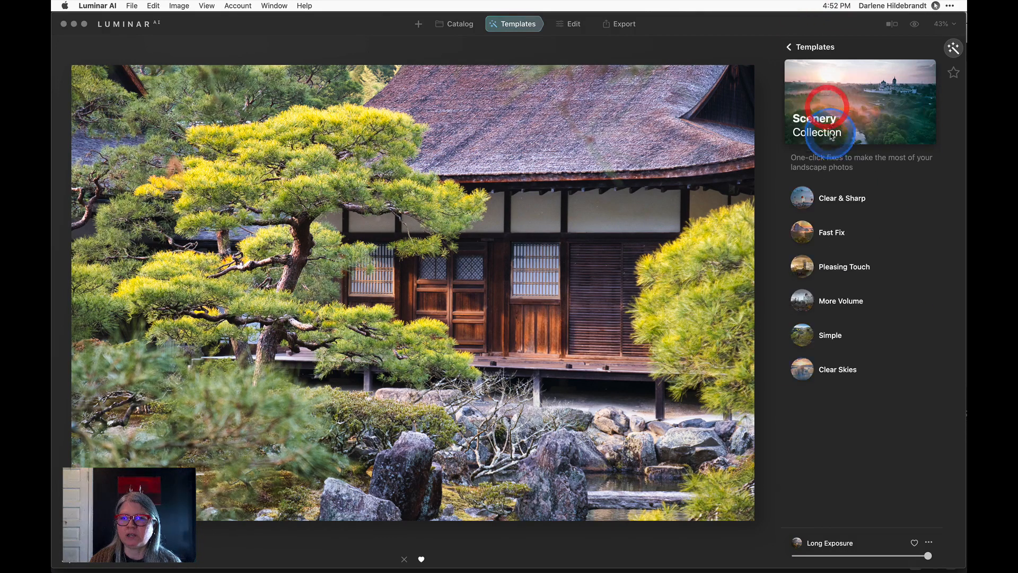
left_click(817, 234)
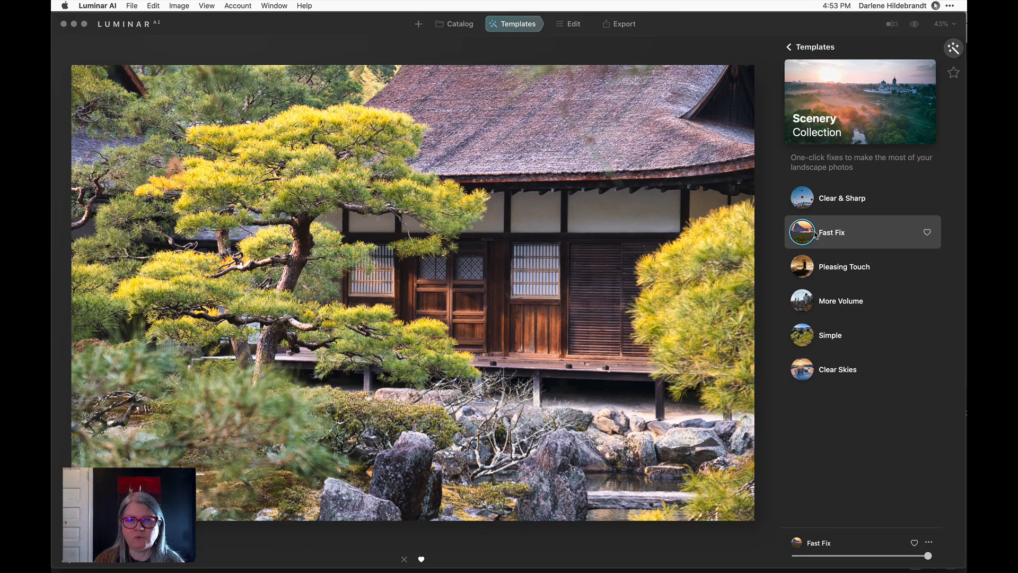
Toggle the full-image preview twice between the original photo and the Fast Fix version
key("backslash")
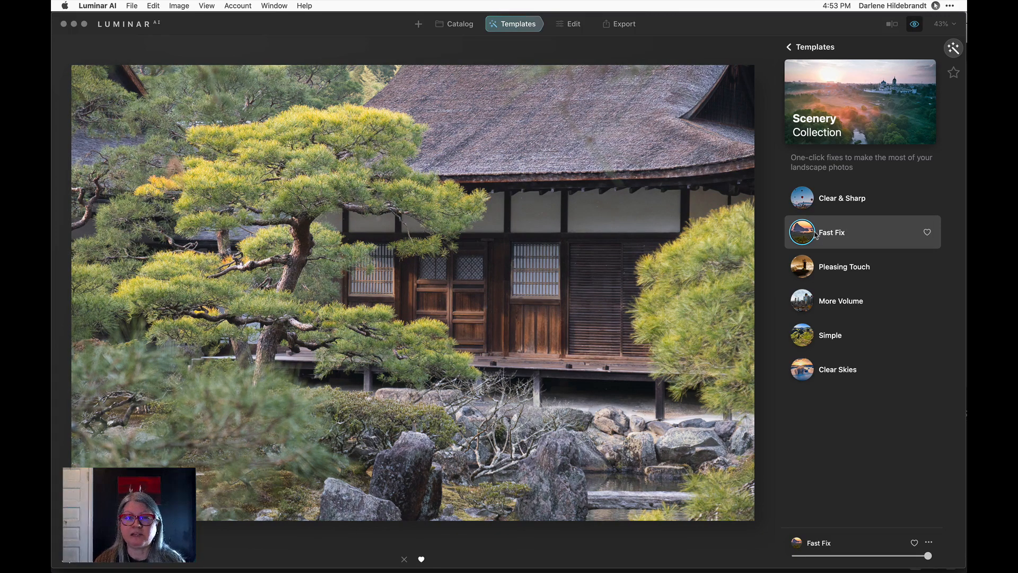
key("backslash")
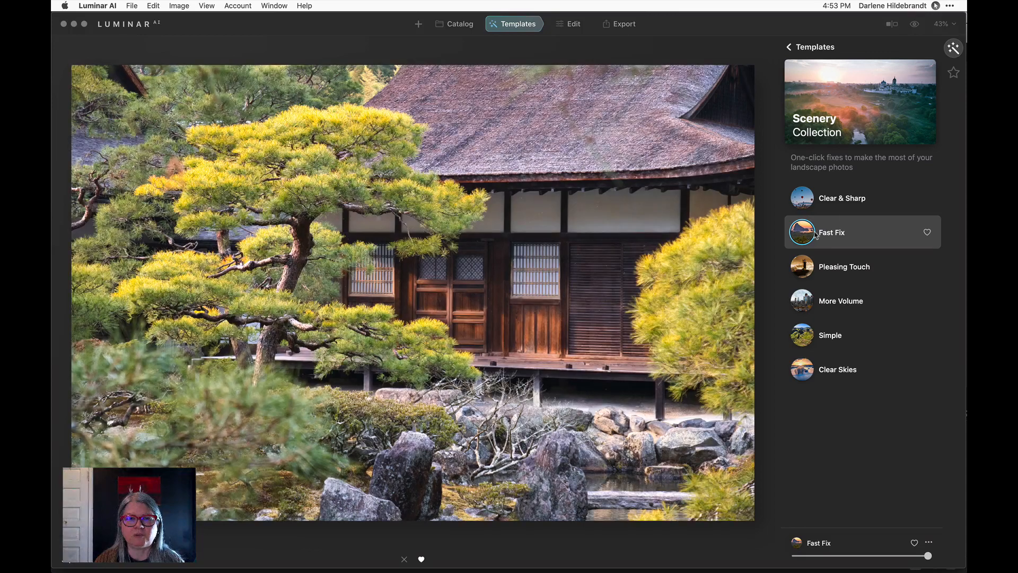
key("backslash")
key("backslash")
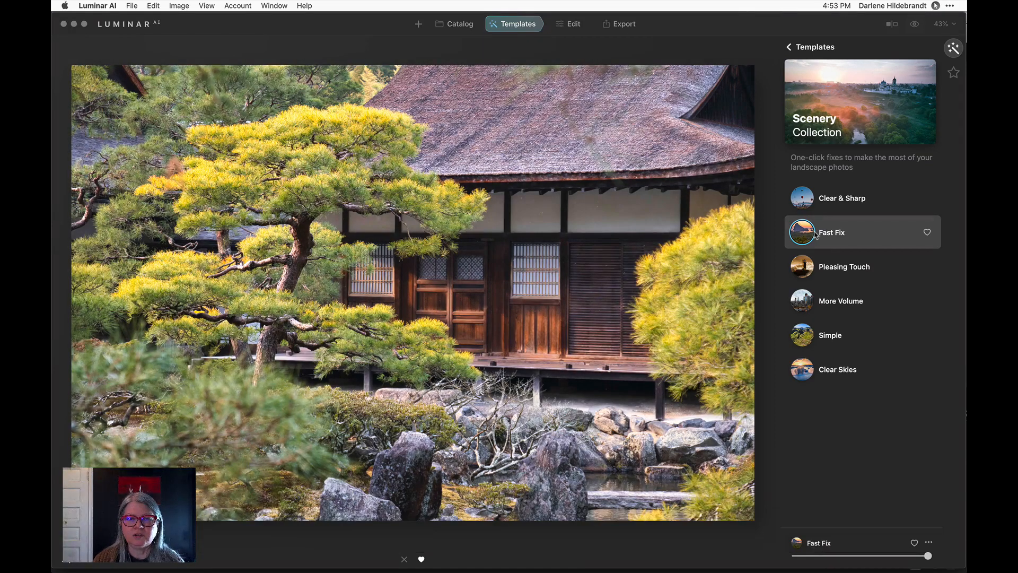
Compare the photo in the split before/after view, shifting the divider slightly to the right, and close the comparison
left_click(896, 27)
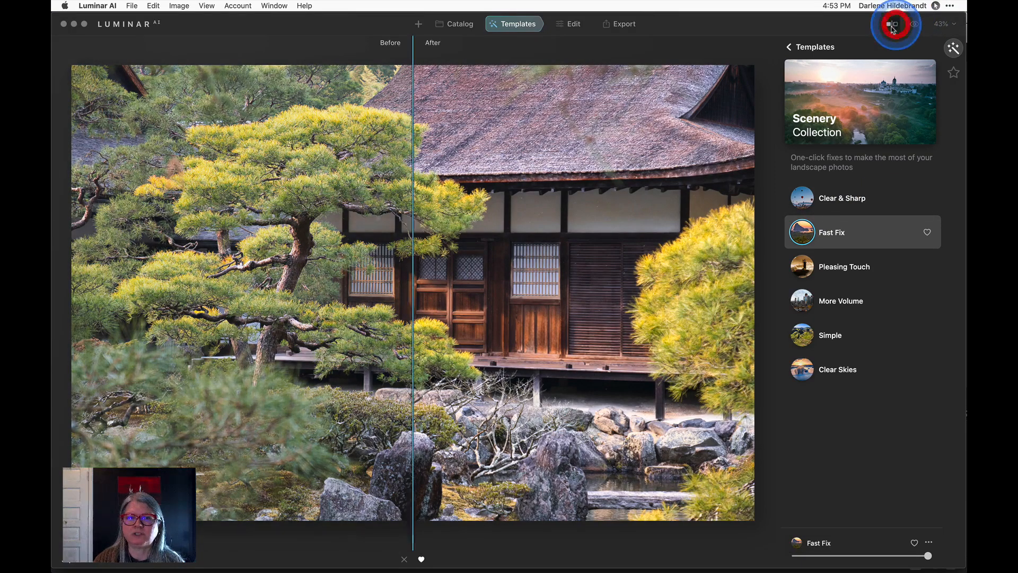
left_click_drag(412, 211, 444, 179)
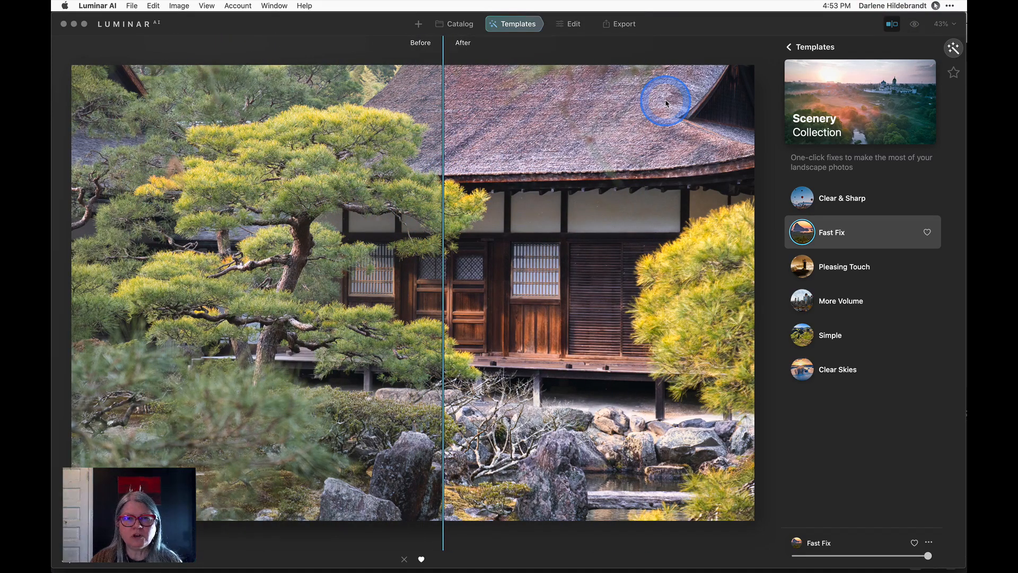
left_click(891, 24)
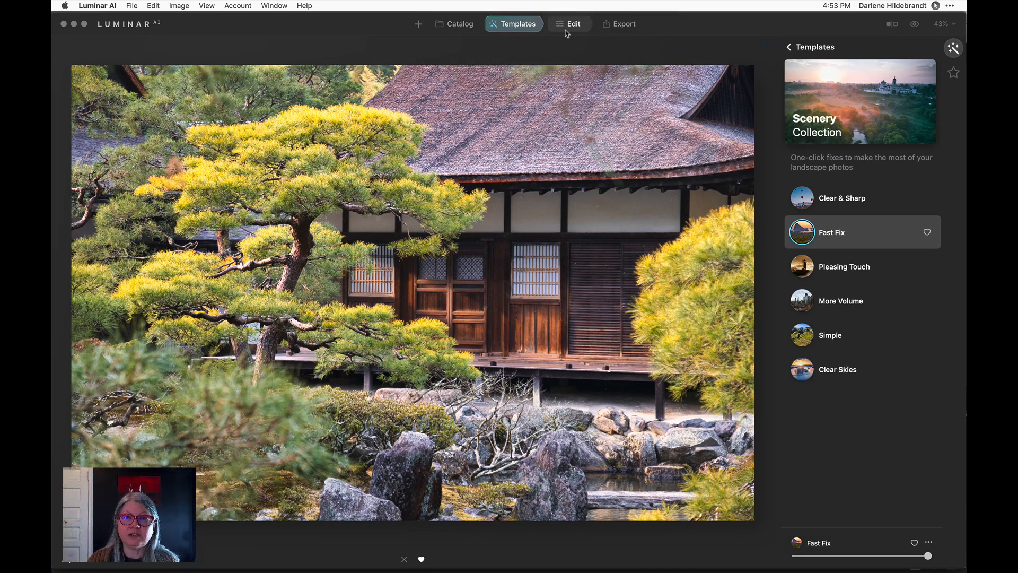
In the Edit module, mark the Fast Fix template as a favorite and reduce its strength to a little over half
key("d")
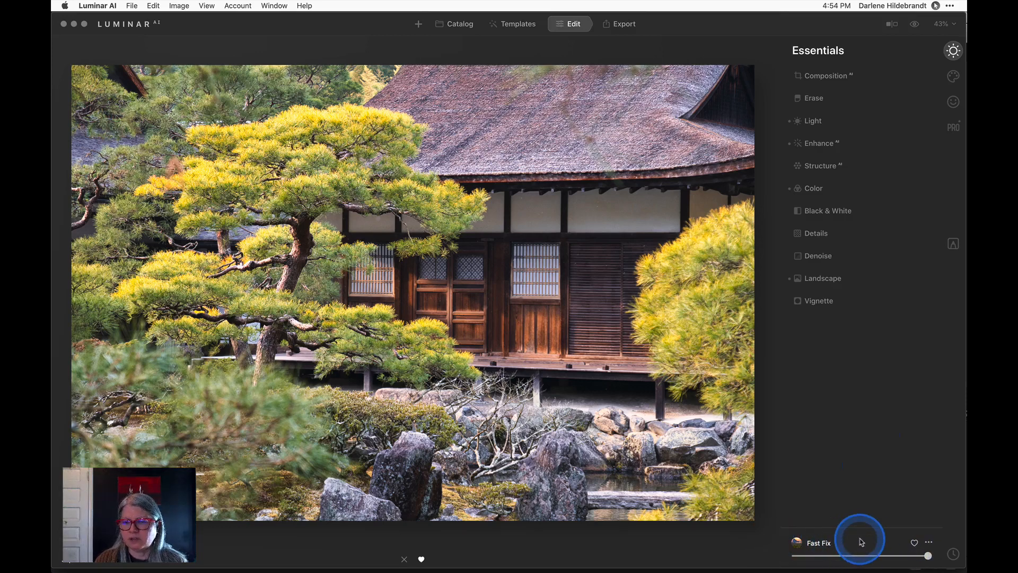
left_click(914, 542)
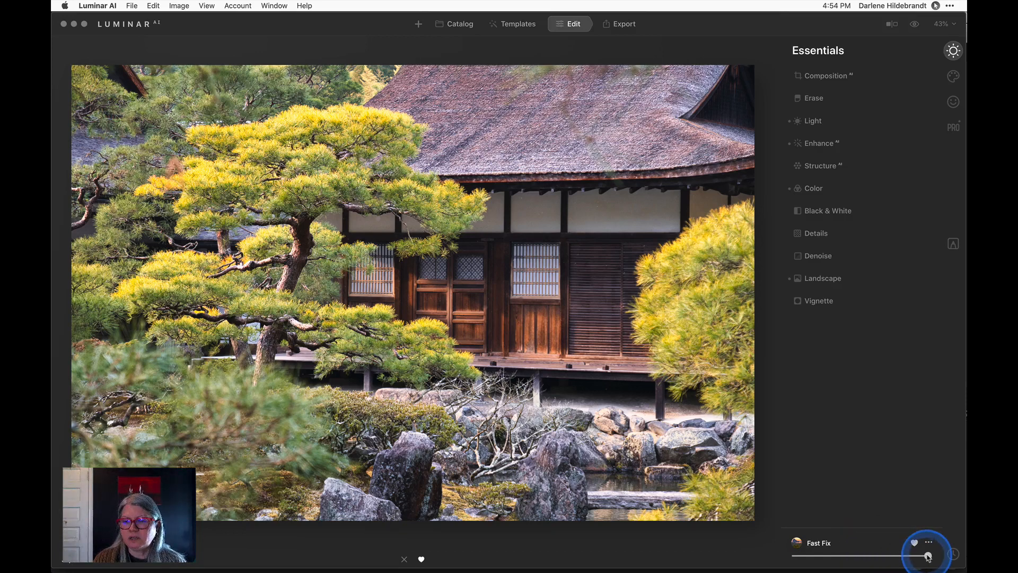
left_click_drag(928, 555, 872, 554)
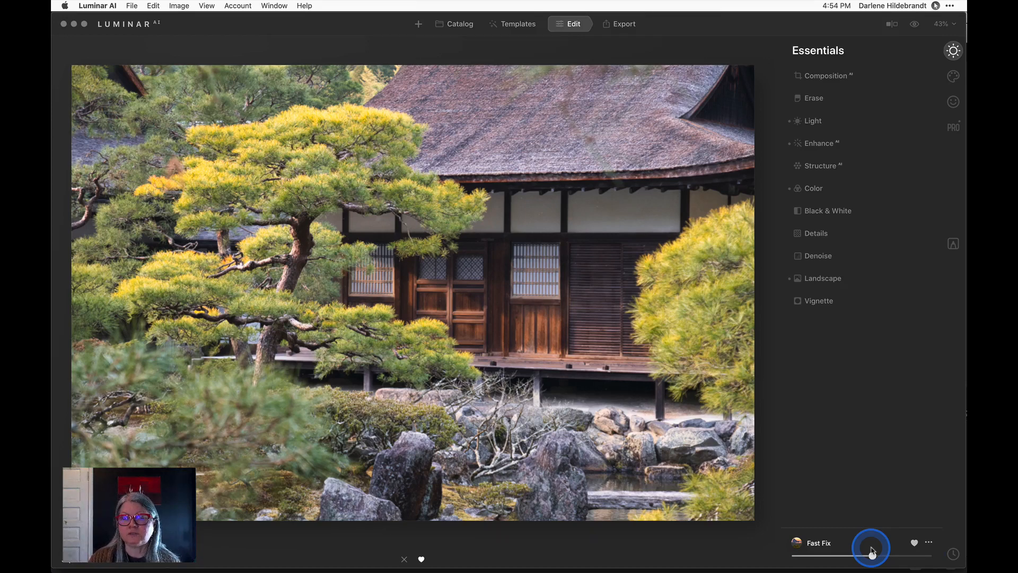
Raise the Fast Fix template's strength to full
left_click(872, 553)
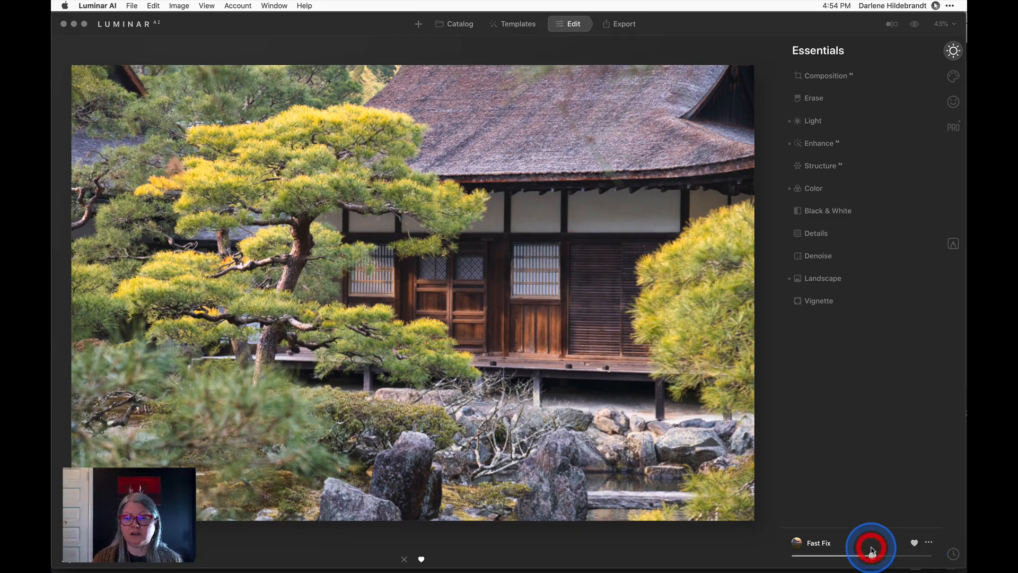
mouse_move(872, 553)
left_mouse_down()
mouse_move(914, 555)
mouse_move(854, 553)
mouse_move(934, 555)
left_mouse_up()
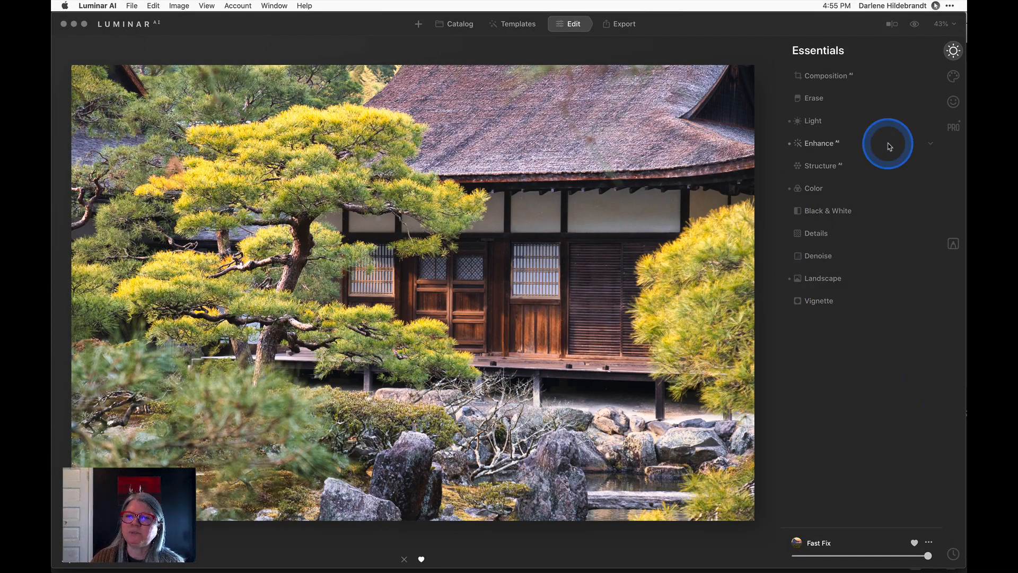
Examine the Light tool's settings, including its Blacks & Whites section, and collapse the tool
left_click(815, 122)
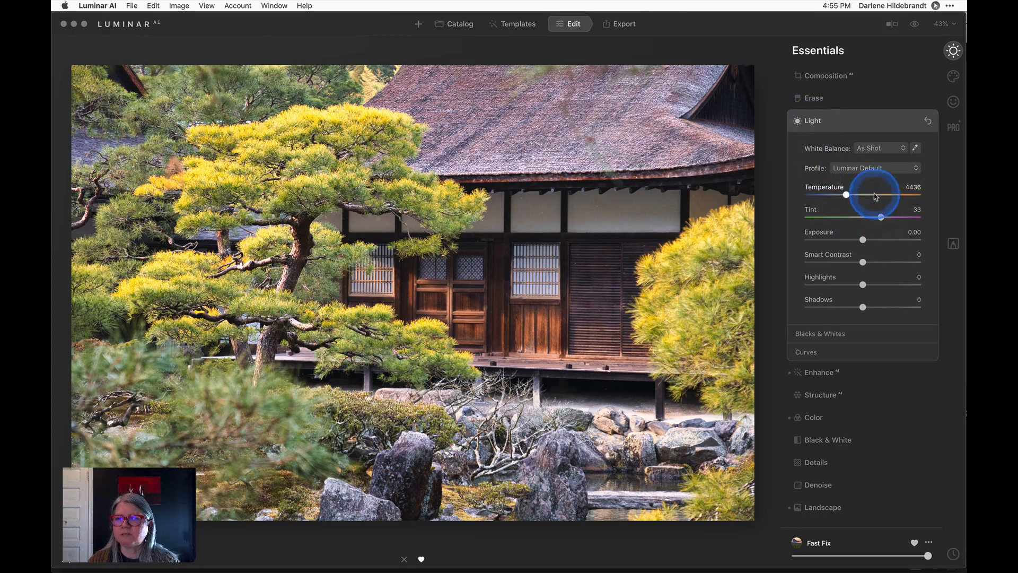
left_click(813, 334)
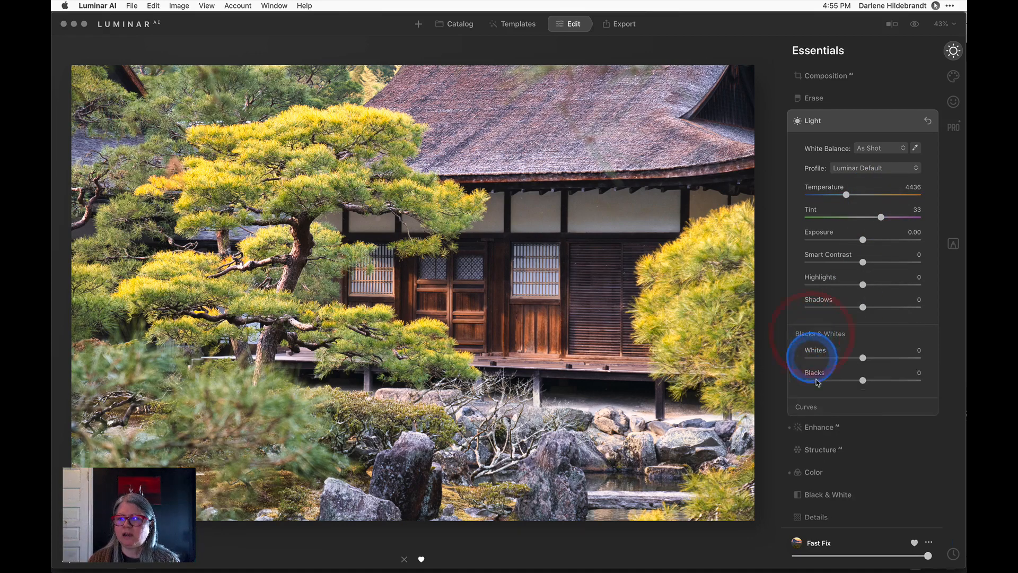
left_click(862, 121)
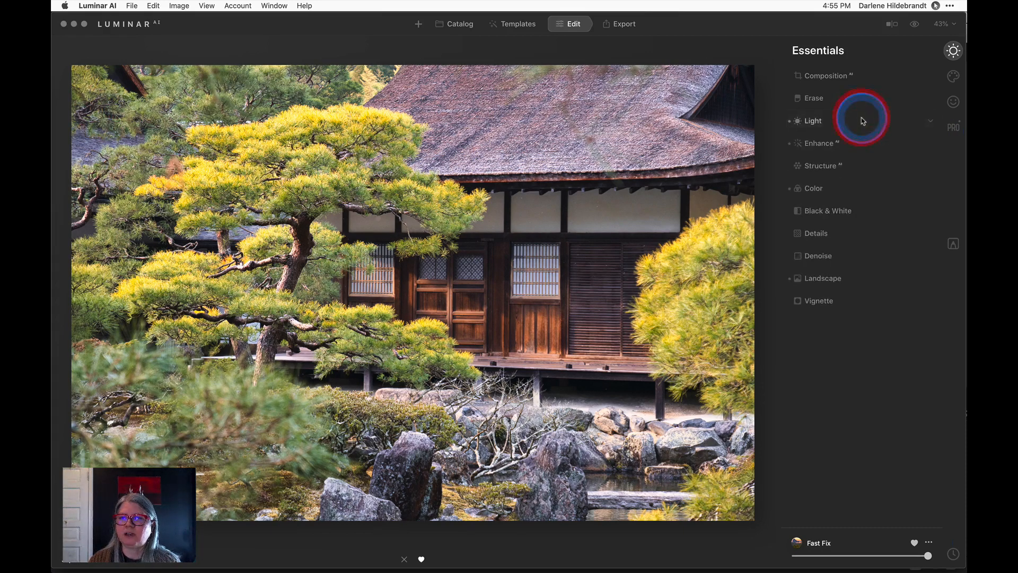
Switch the Enhance AI adjustment off and on several times to compare its effect on the temple photo
left_click(819, 145)
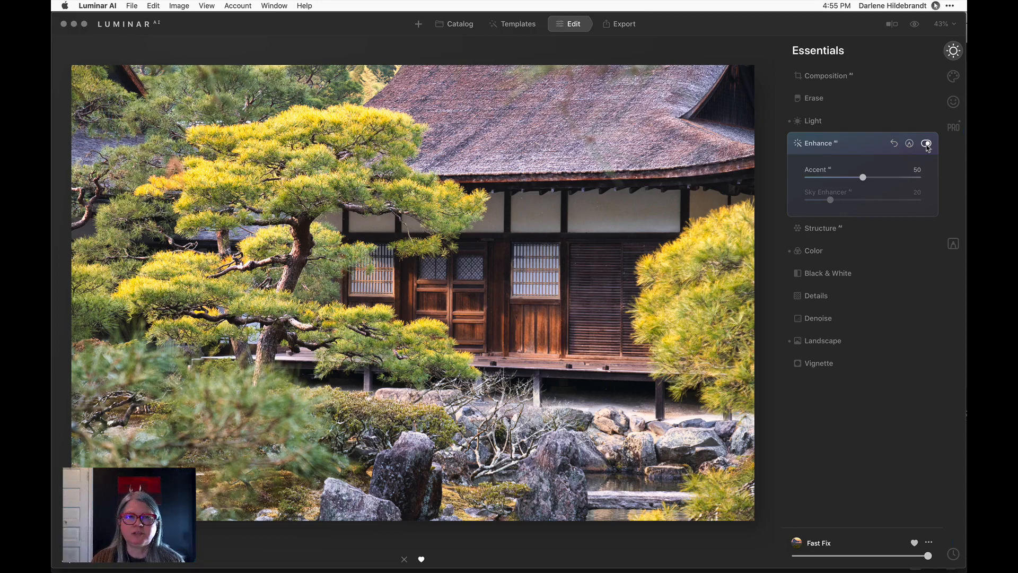
left_click(927, 144)
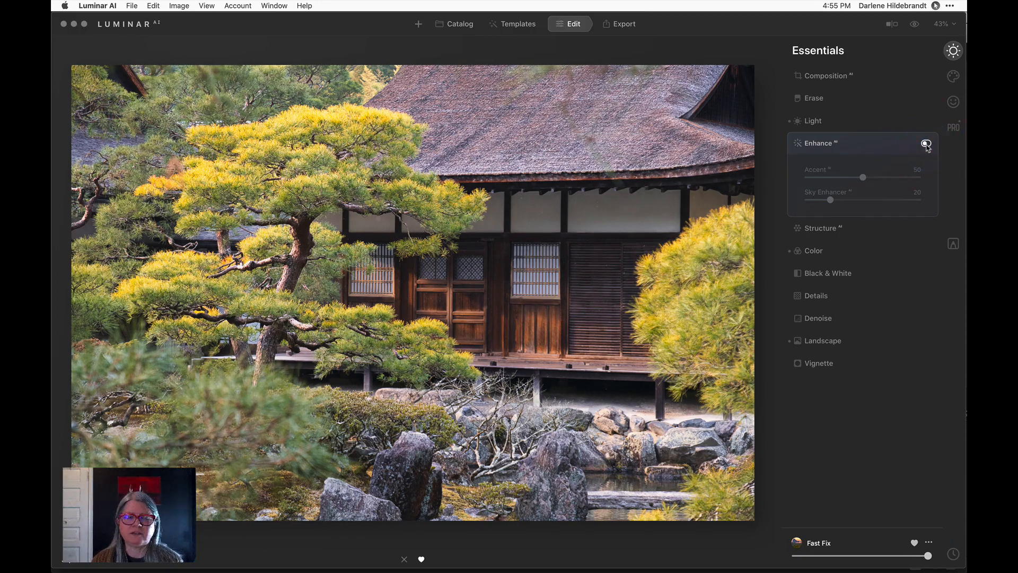
left_click(926, 144)
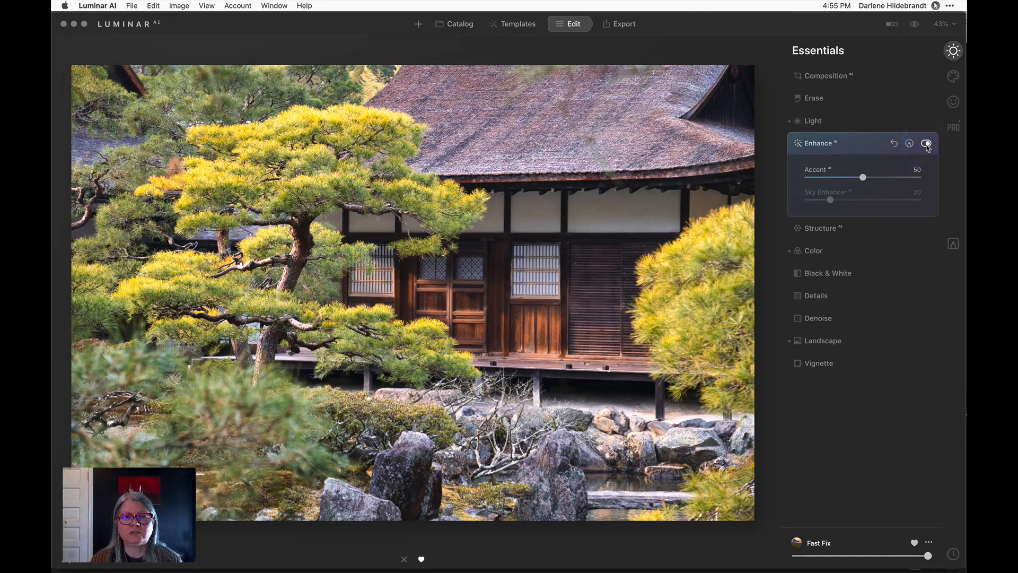
left_click(926, 144)
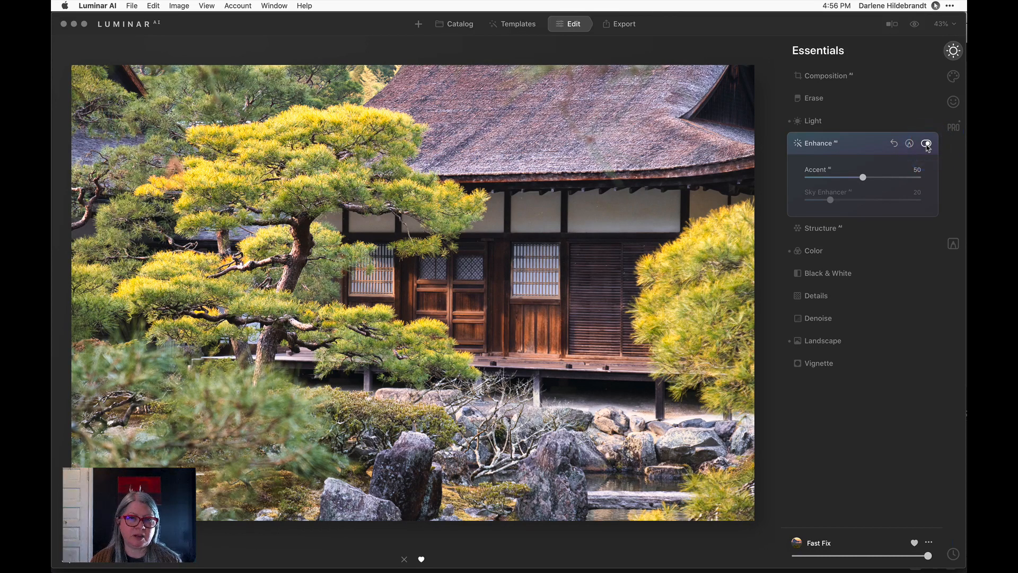
left_click(926, 144)
left_click(926, 144)
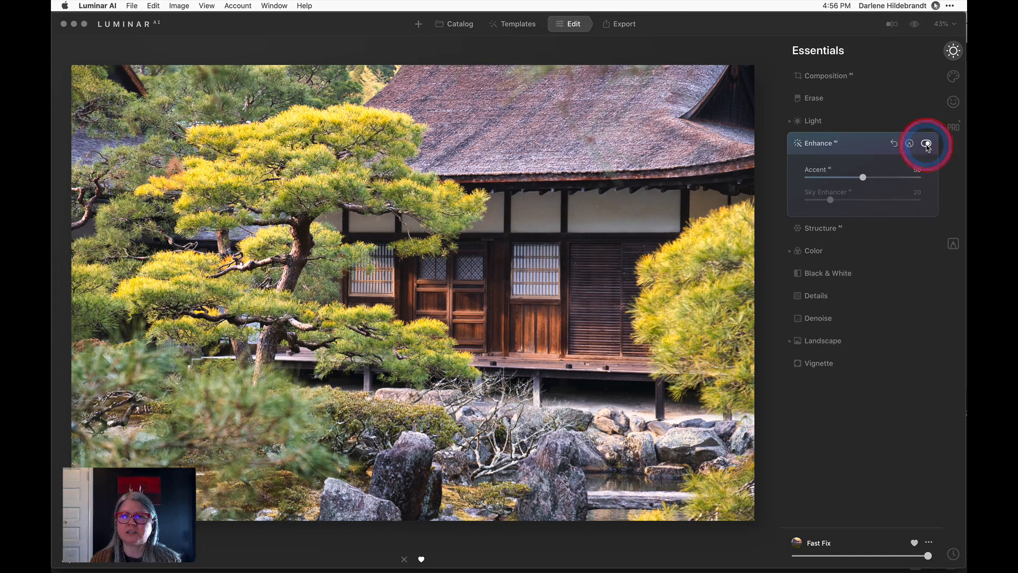
Reduce the Accent AI amount in Enhance AI to 32
left_click(863, 177)
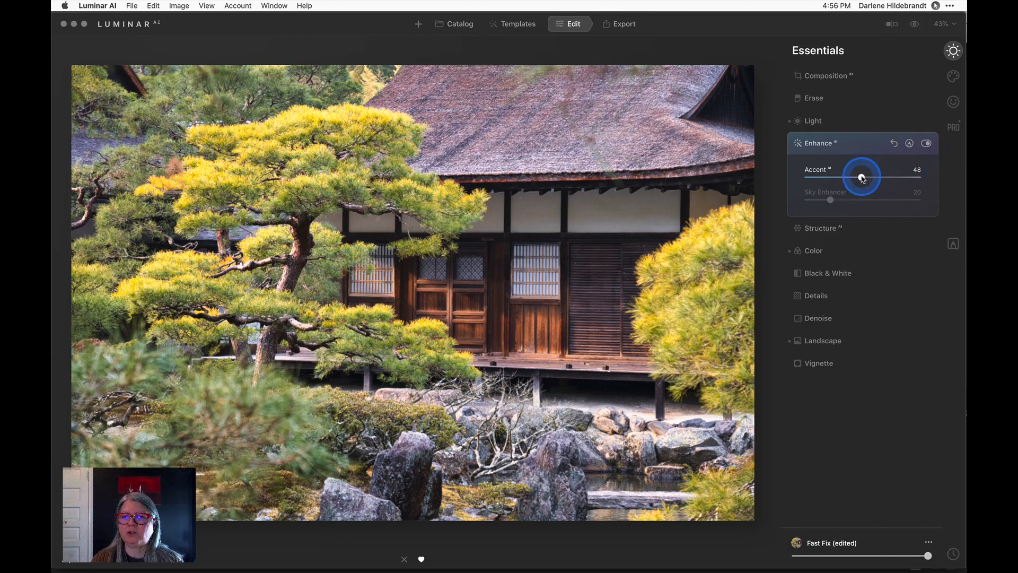
left_click_drag(862, 178, 845, 179)
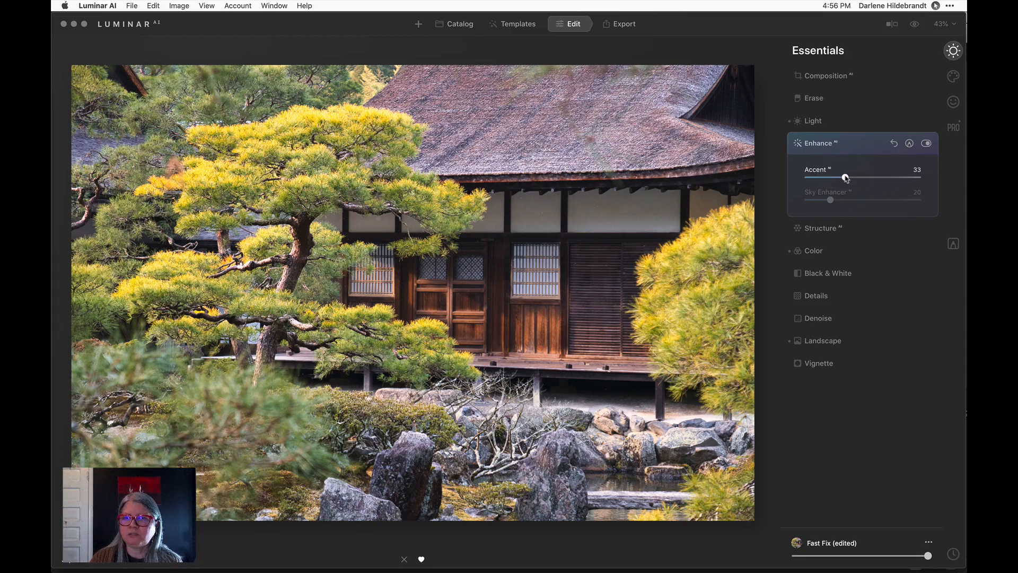
left_click(846, 179)
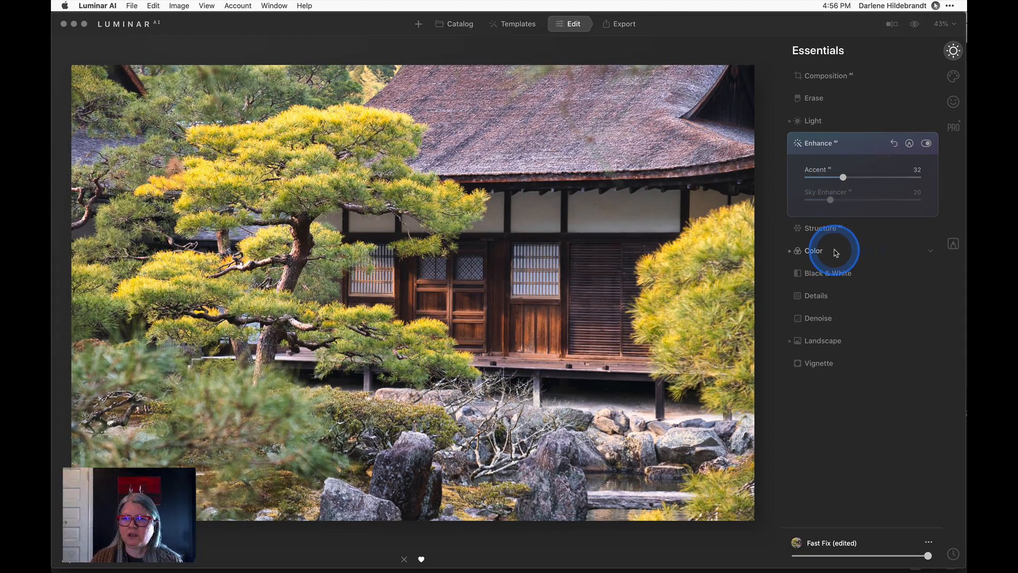
Examine the Color settings, and switch the Landscape adjustment off and on twice to compare its effect
left_click(816, 252)
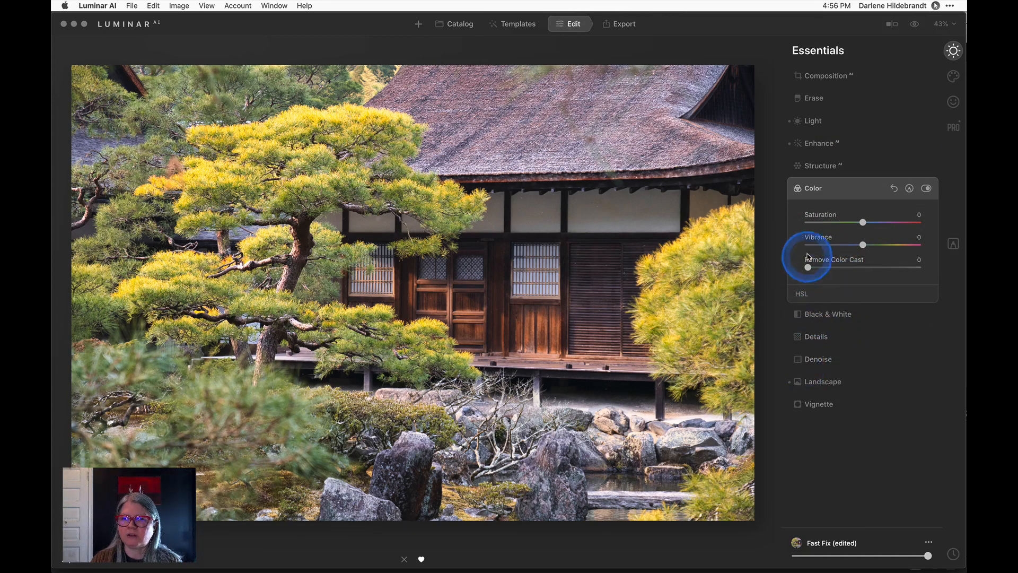
left_click(819, 382)
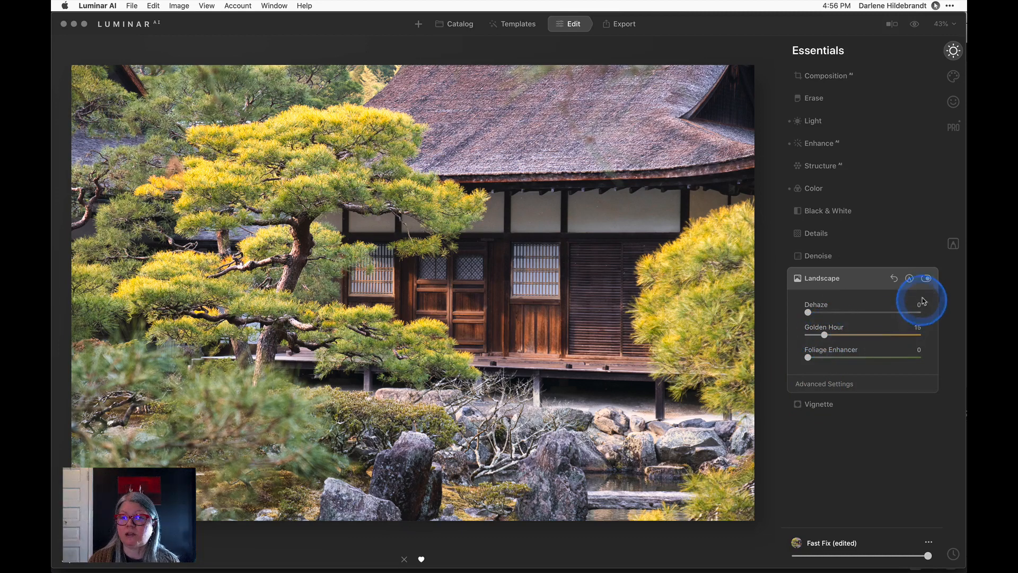
left_click(926, 279)
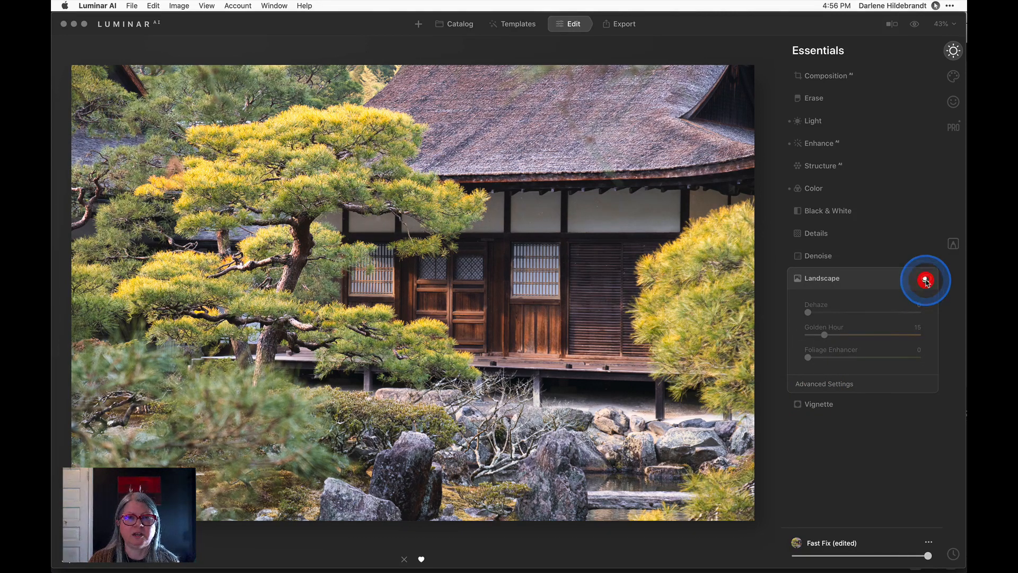
left_click(925, 279)
left_click(926, 279)
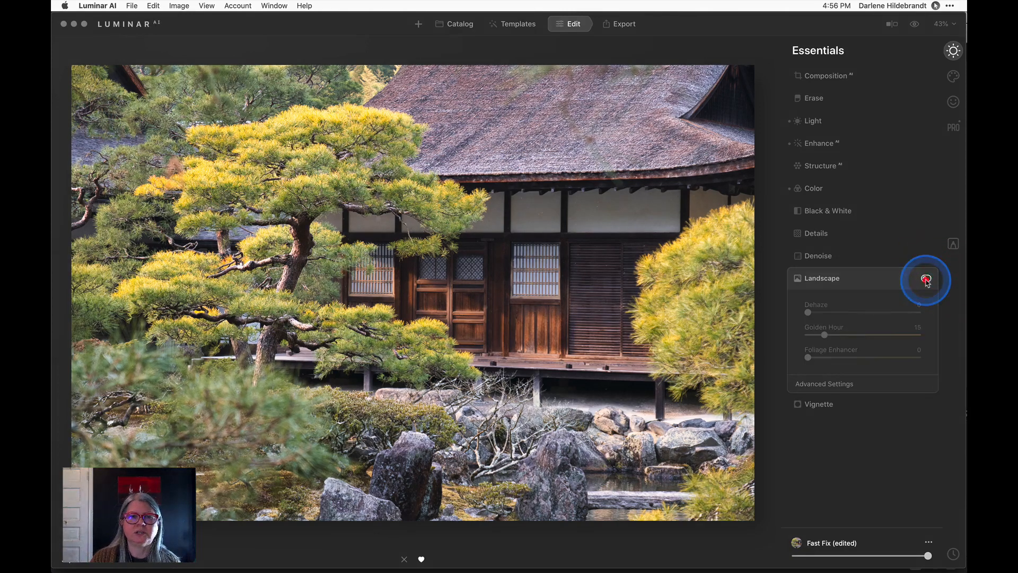
left_click(925, 279)
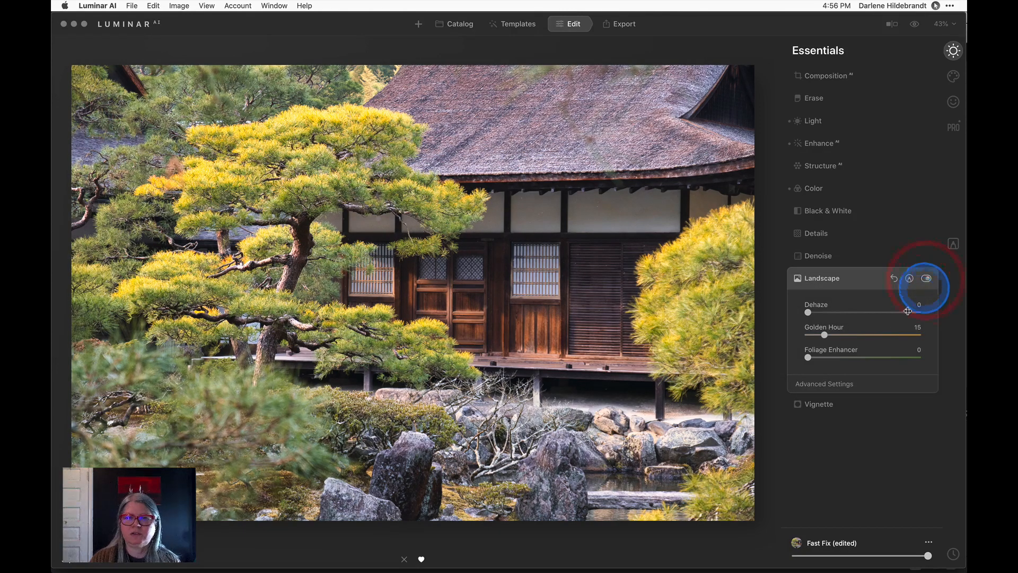
Reveal Landscape's advanced settings, set Golden Hour to 11, and collapse the tool
left_click(822, 382)
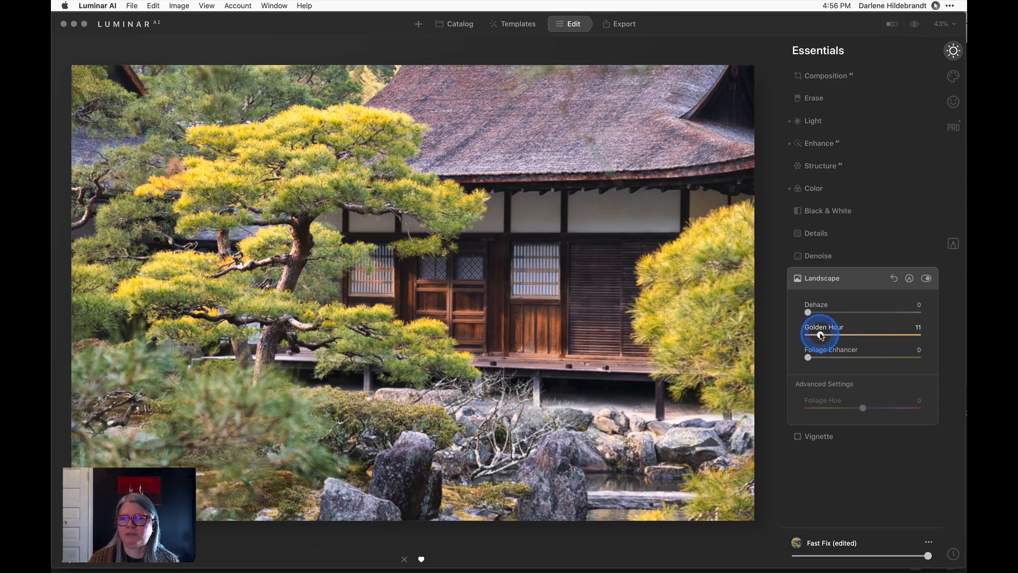
left_click(819, 334)
left_click(864, 277)
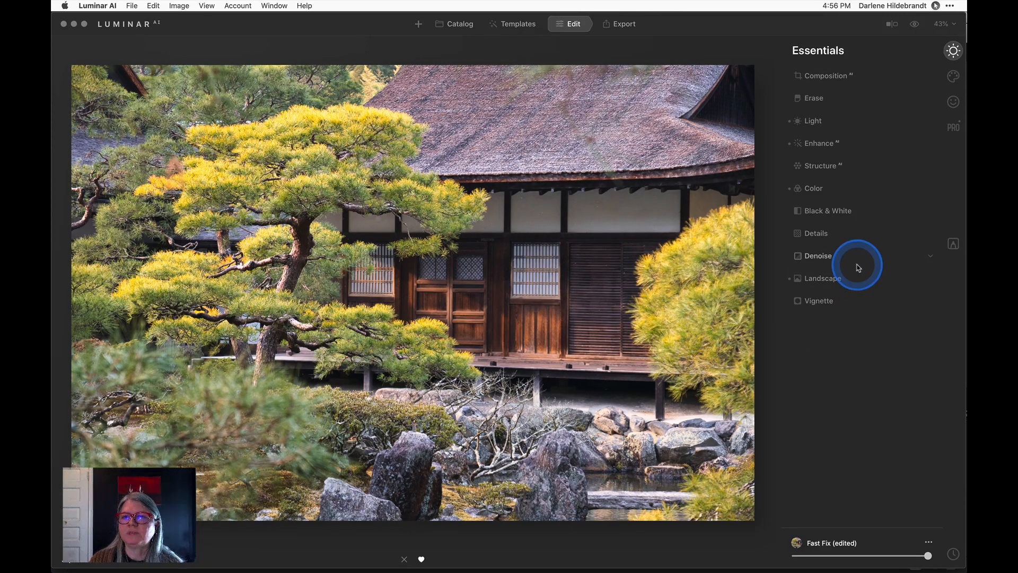
In the Professional Optics tool, enable Auto Distortion Corrections and Remove Chromatic Aberrations
left_click(953, 127)
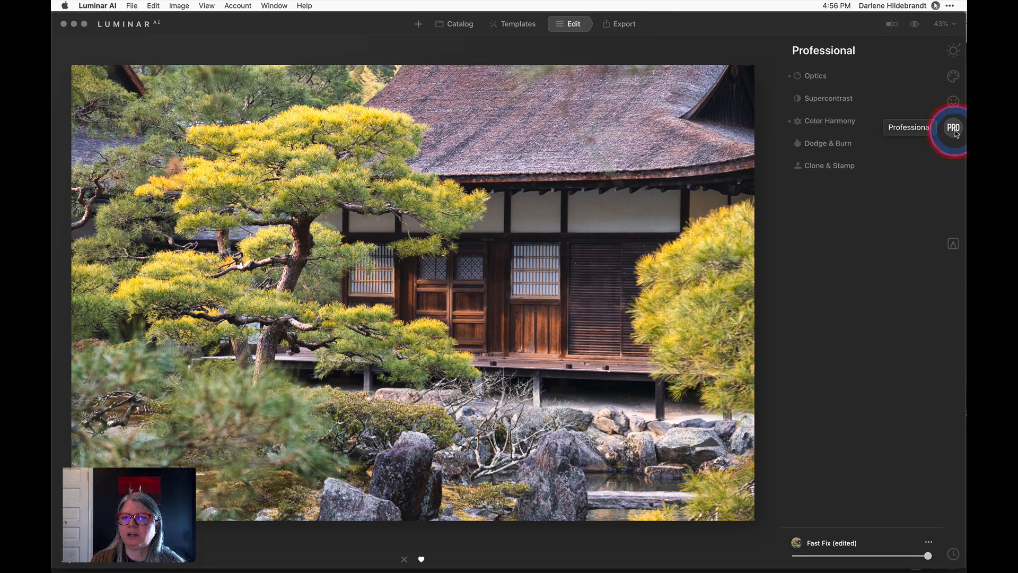
left_click(836, 75)
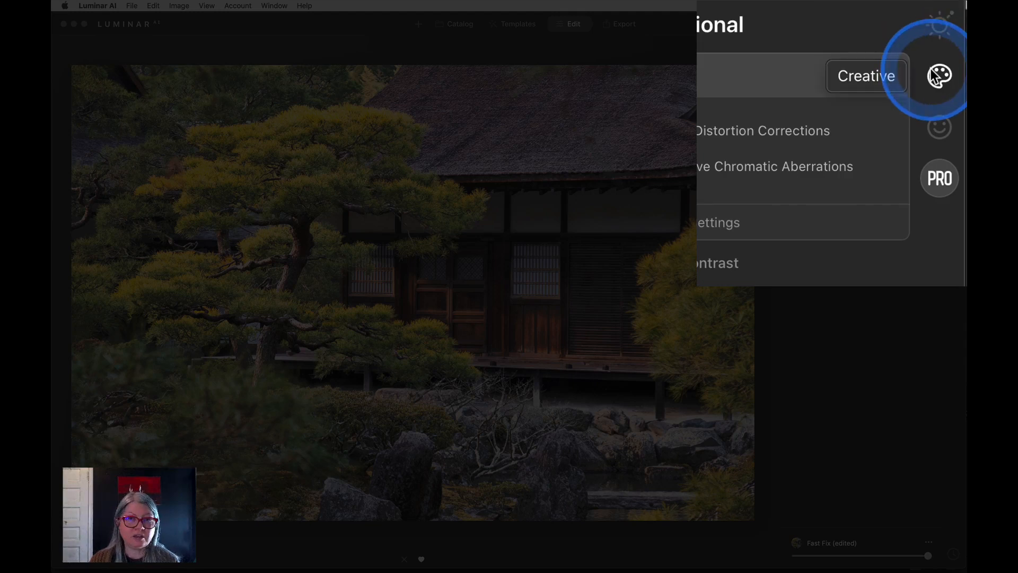
left_click(934, 126)
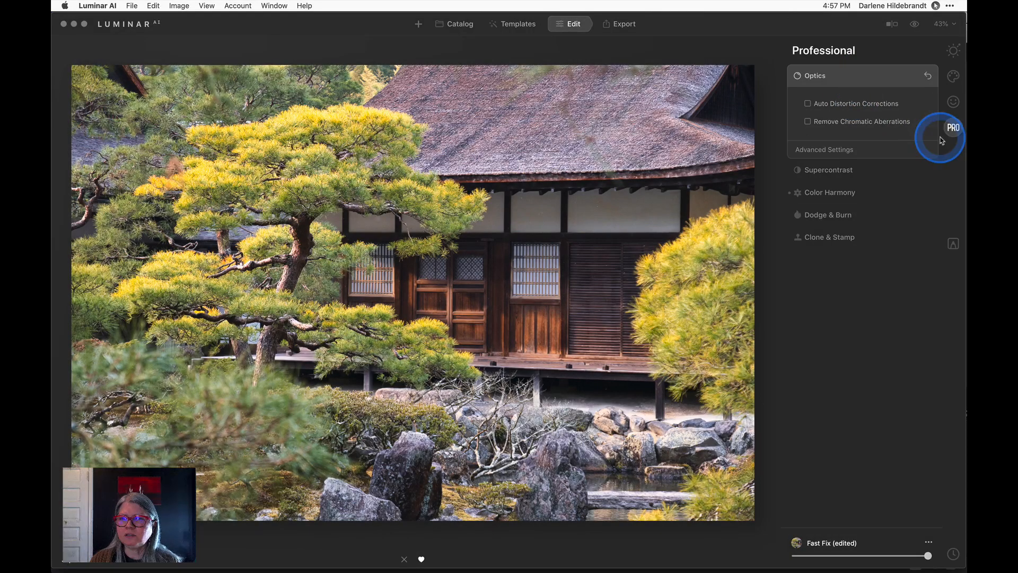
left_click(808, 104)
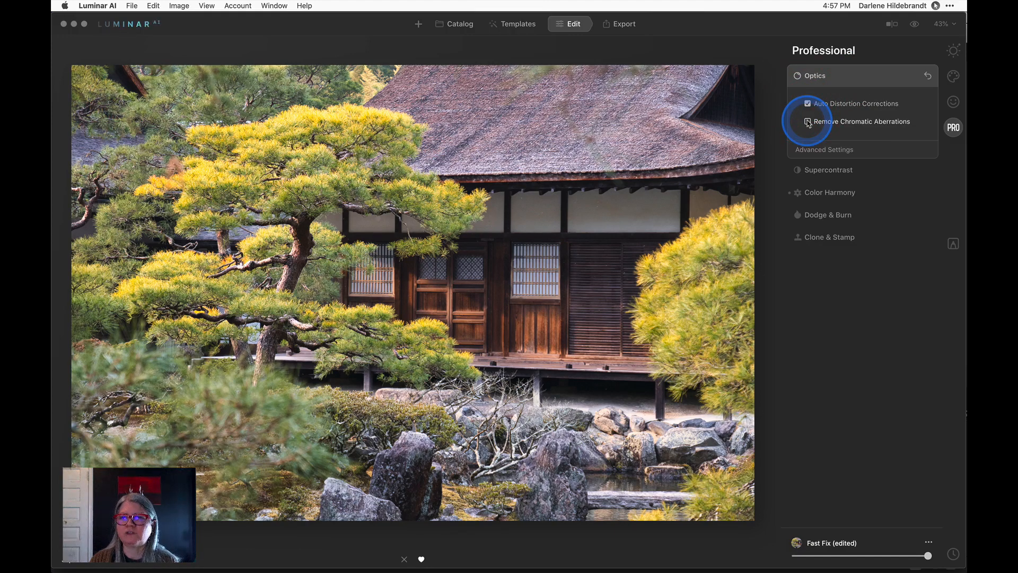
left_click(808, 121)
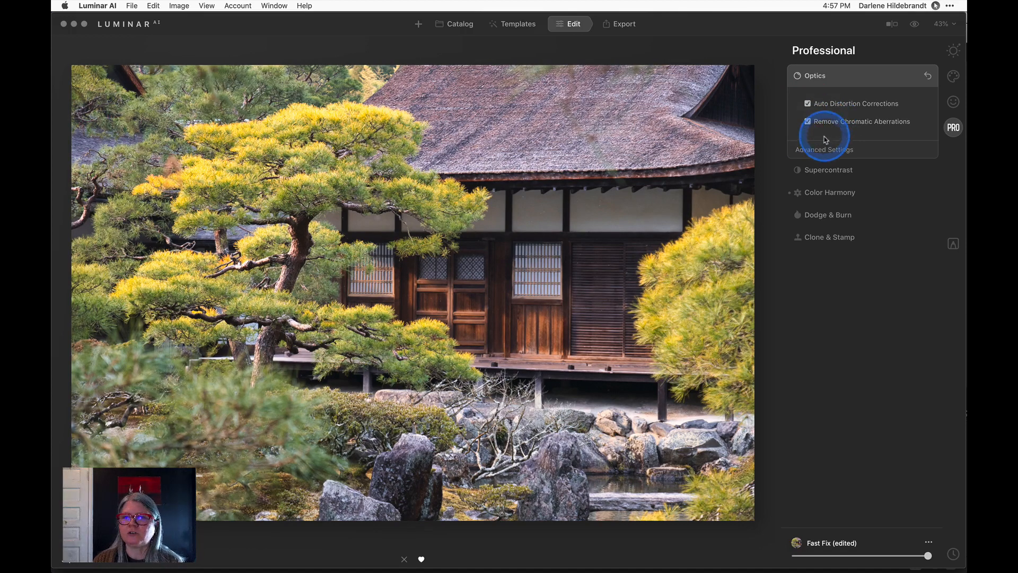
Enable Defringe in the advanced settings of Optics and collapse the tool
mouse_move(824, 153)
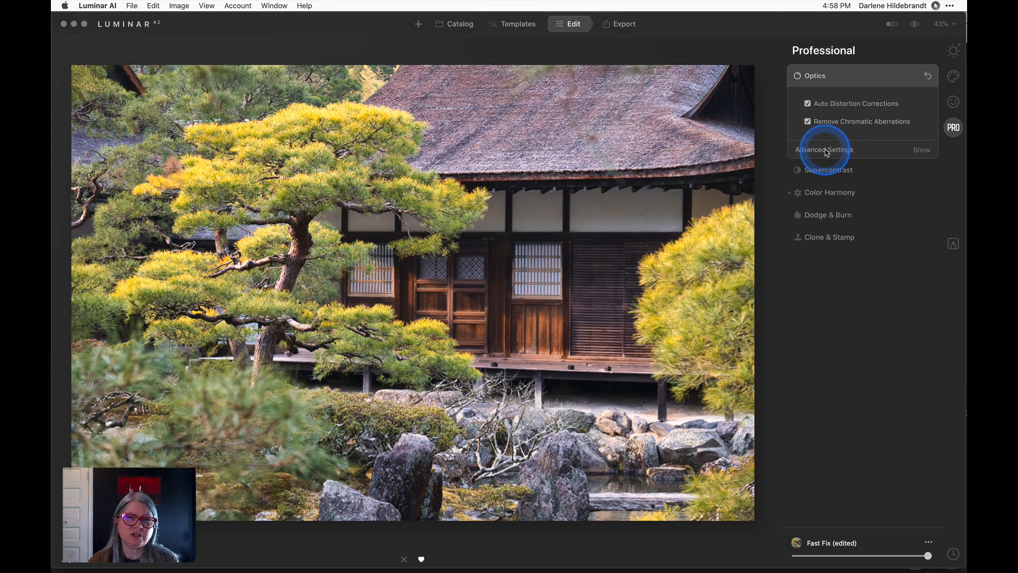
left_click(827, 152)
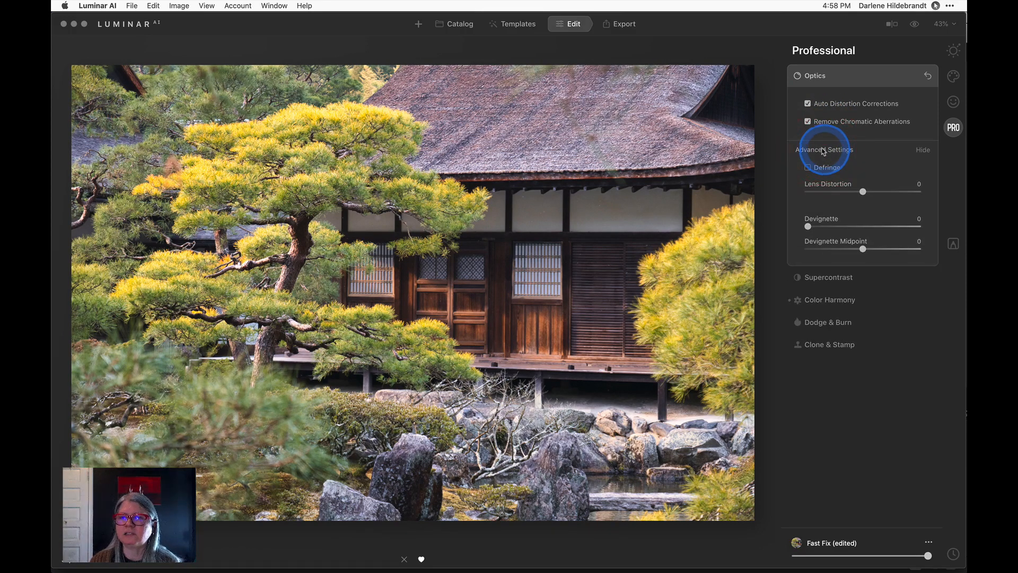
left_click(808, 167)
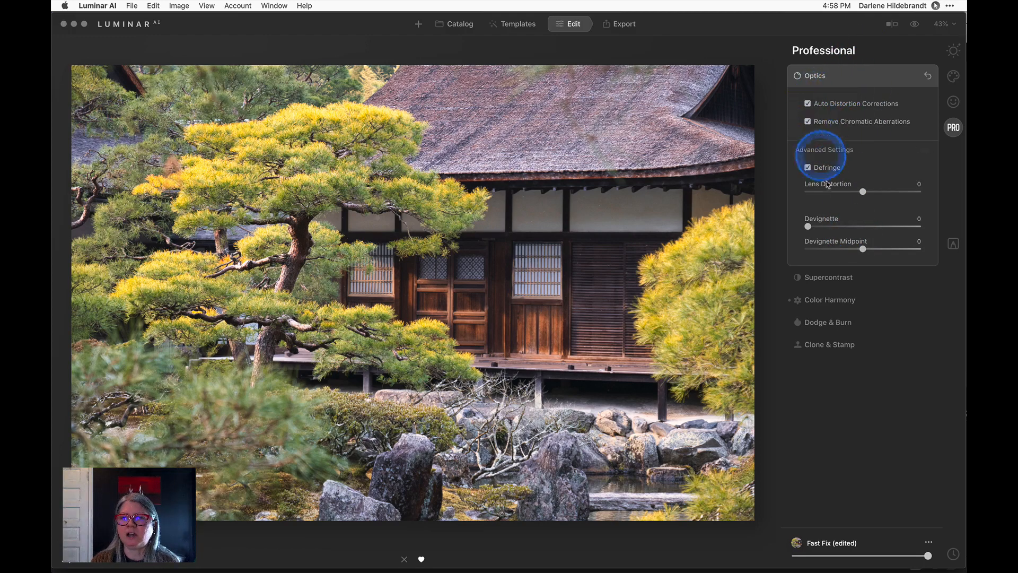
left_click(858, 75)
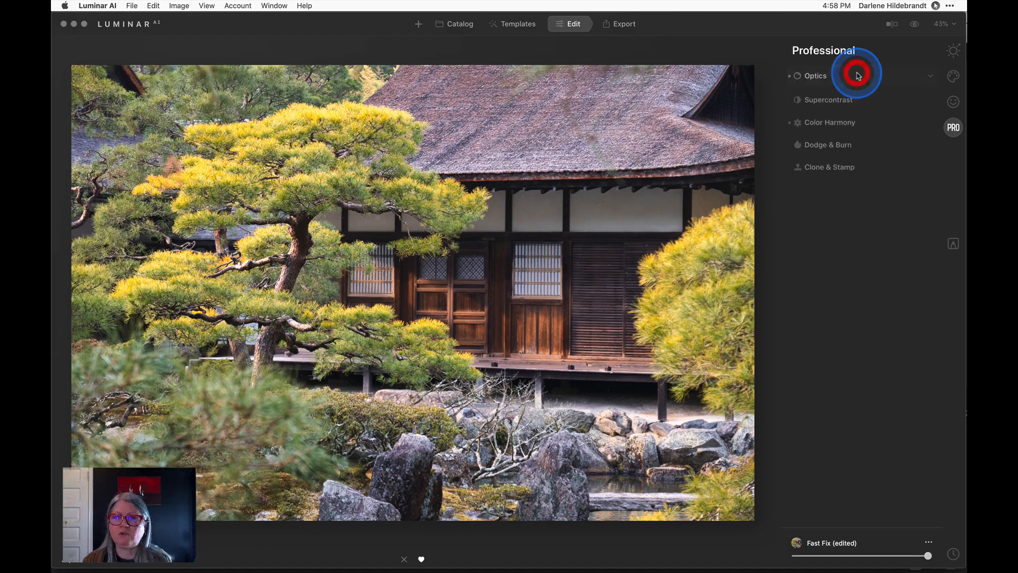
Open Color Harmony and switch it off and on twice to compare its effect on the photo
left_click(833, 122)
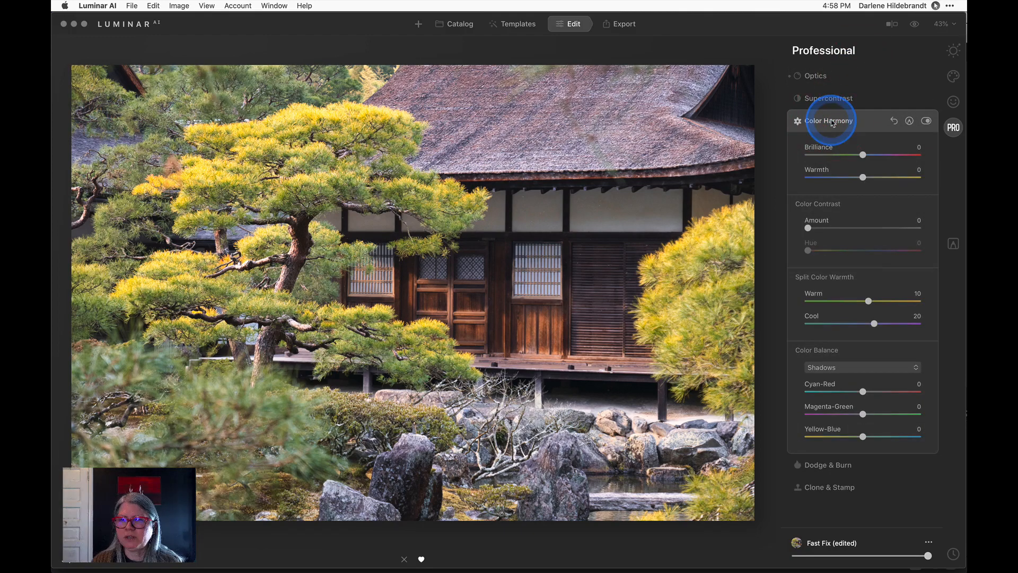
left_click(926, 121)
left_click(926, 121)
left_click(926, 122)
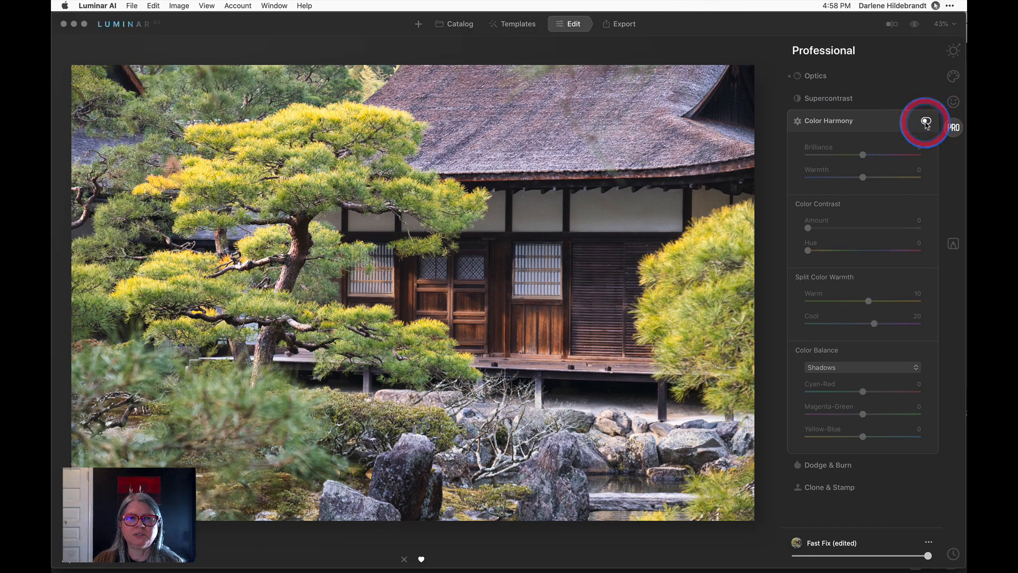
left_click(925, 121)
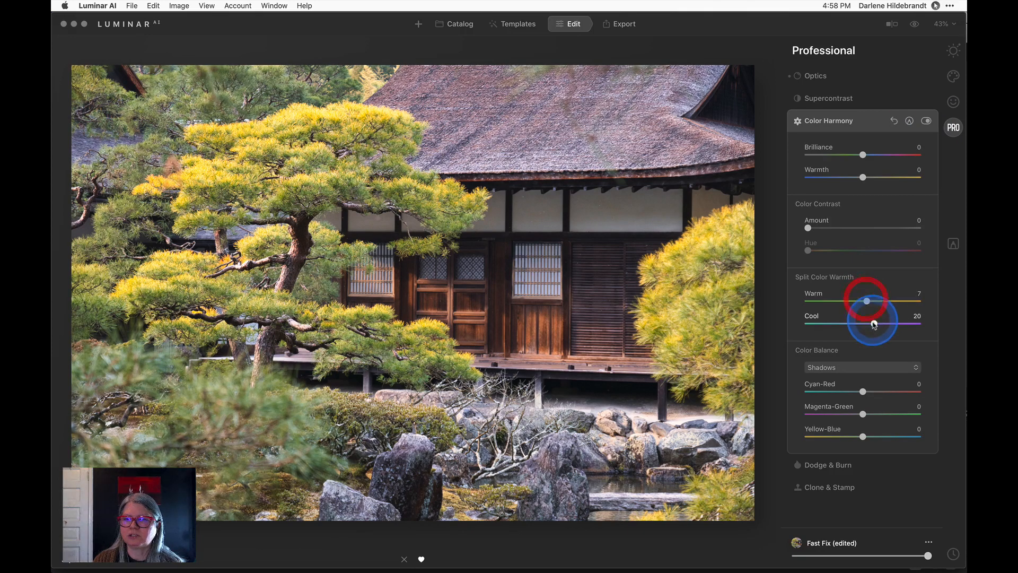
Set Color Harmony's Split Color Warmth to Warm 7 and Cool 15, compare the effect off and on, and collapse the tool
left_click_drag(874, 324, 870, 324)
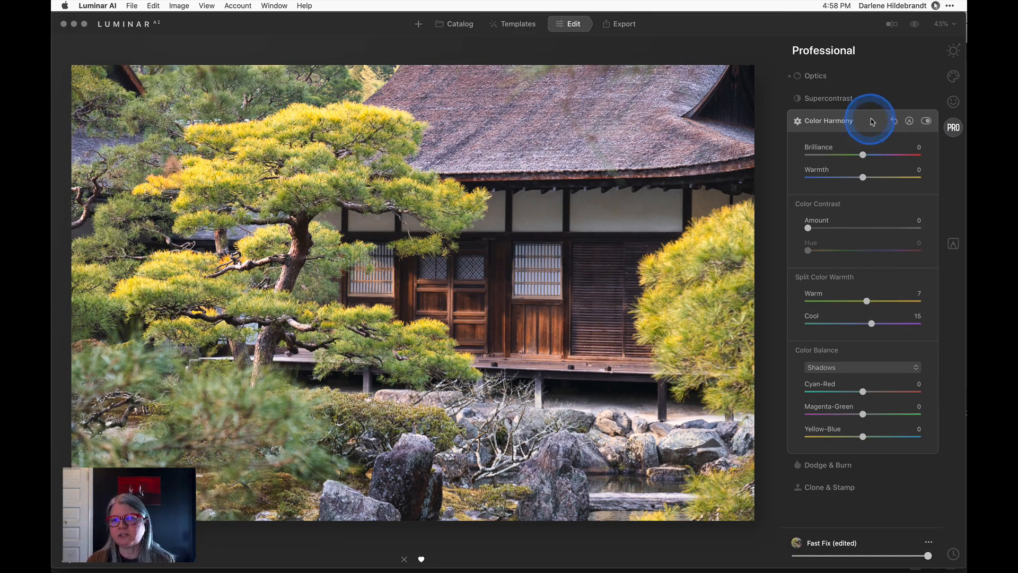
left_click(926, 121)
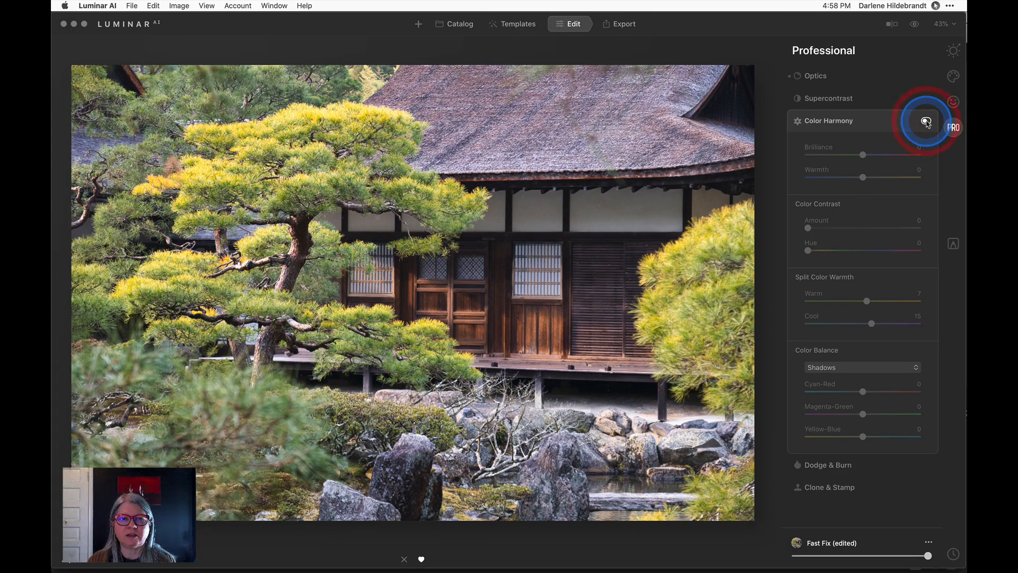
left_click(926, 122)
left_click(875, 123)
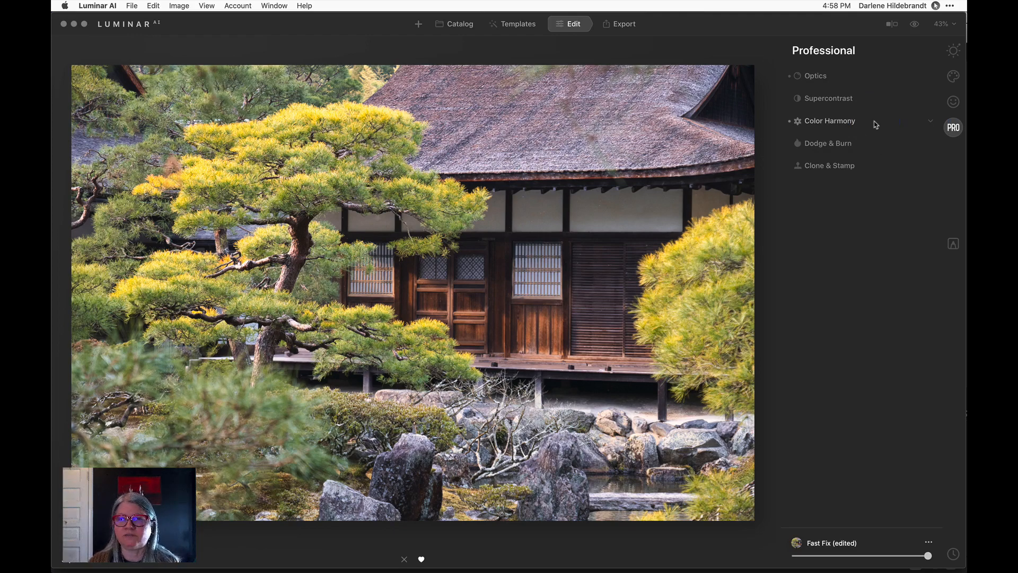
In the Essentials Vignette tool, set Amount to -83, Feather to -100, Roundness to -2 and Size to 26
left_click(953, 51)
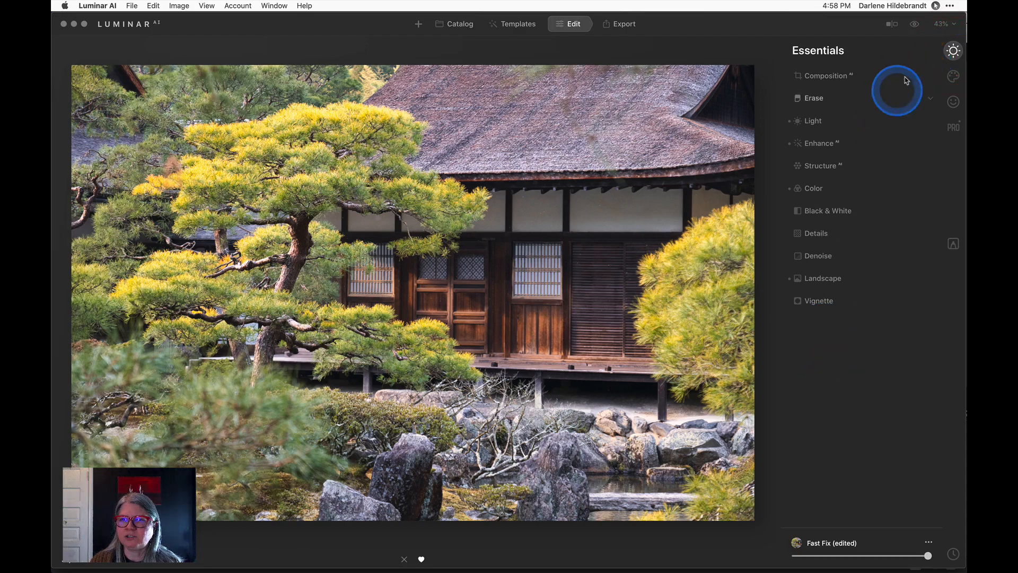
left_click(819, 301)
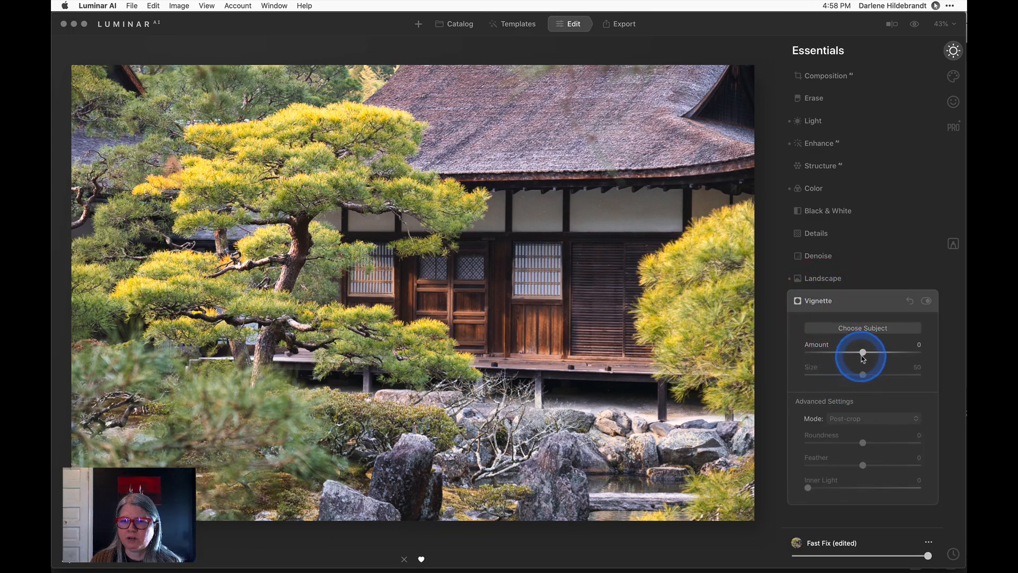
left_click_drag(862, 352, 817, 352)
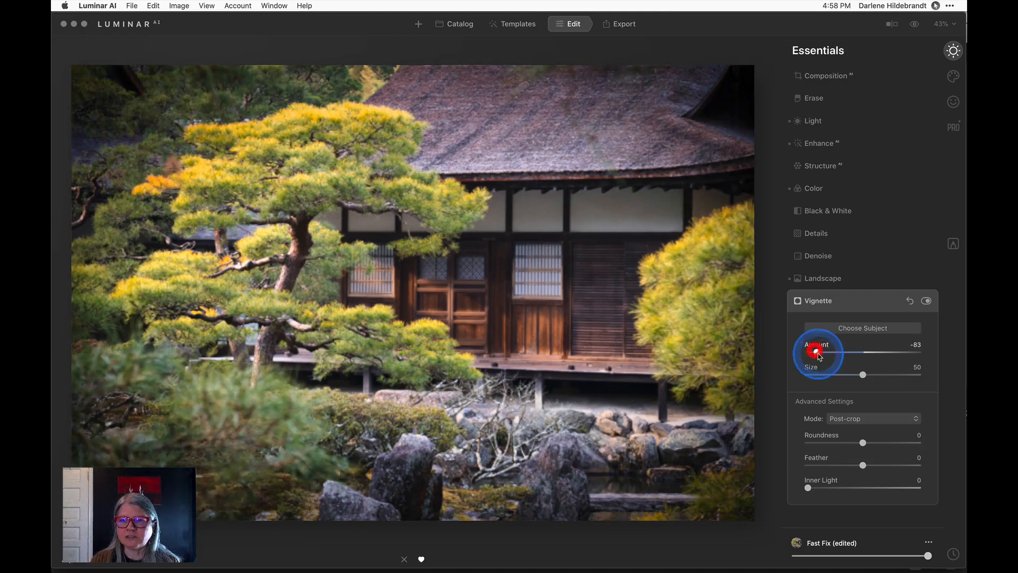
left_click_drag(863, 465, 797, 463)
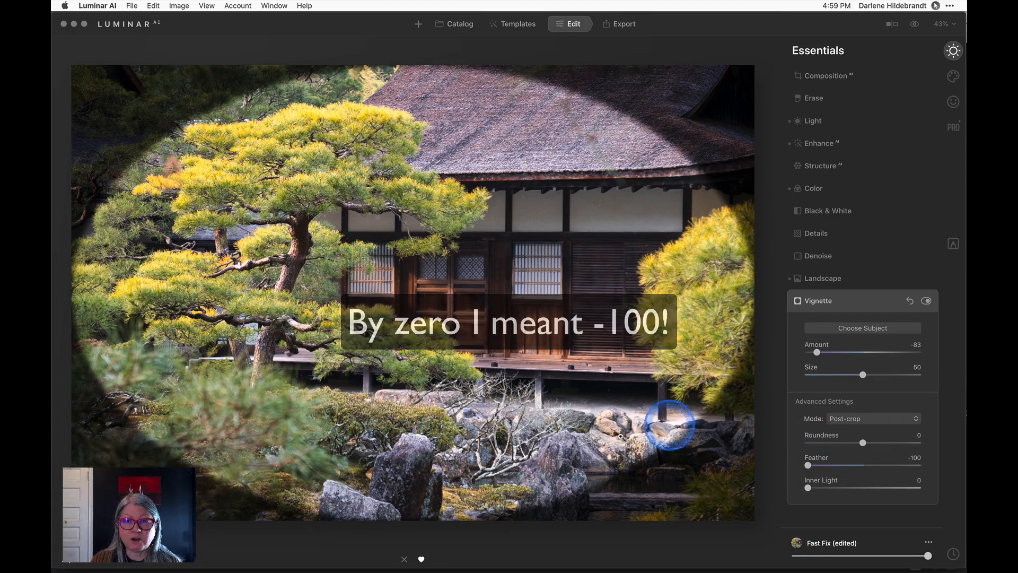
mouse_move(862, 442)
left_mouse_down()
mouse_move(892, 440)
mouse_move(848, 443)
mouse_move(861, 442)
left_mouse_up()
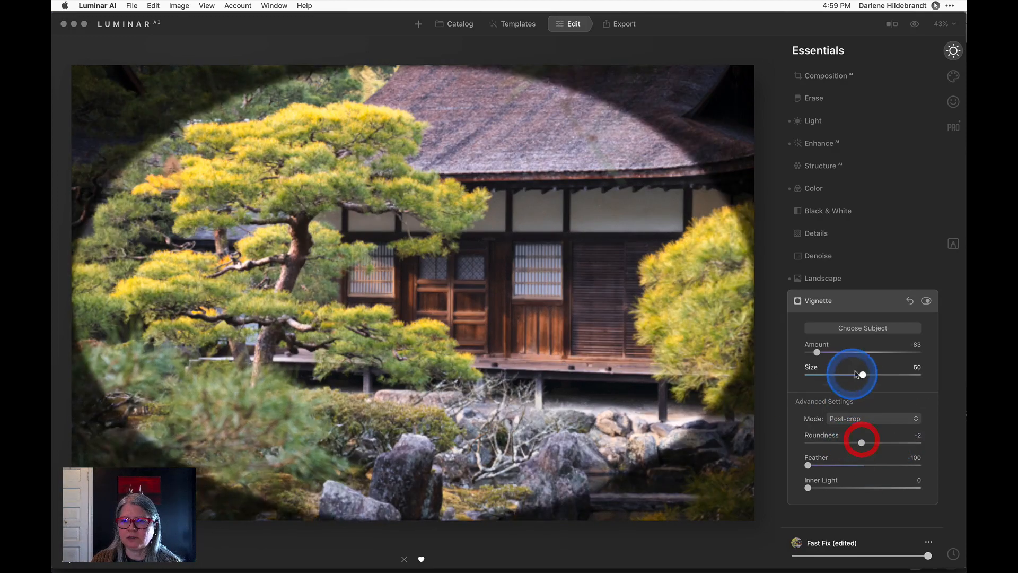
left_click_drag(861, 374, 837, 373)
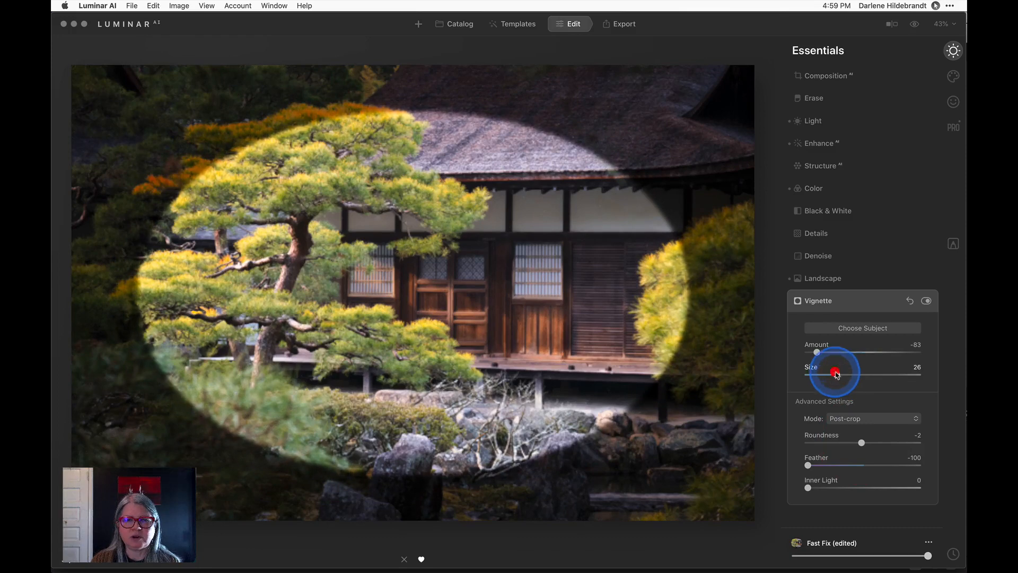
left_click(859, 438)
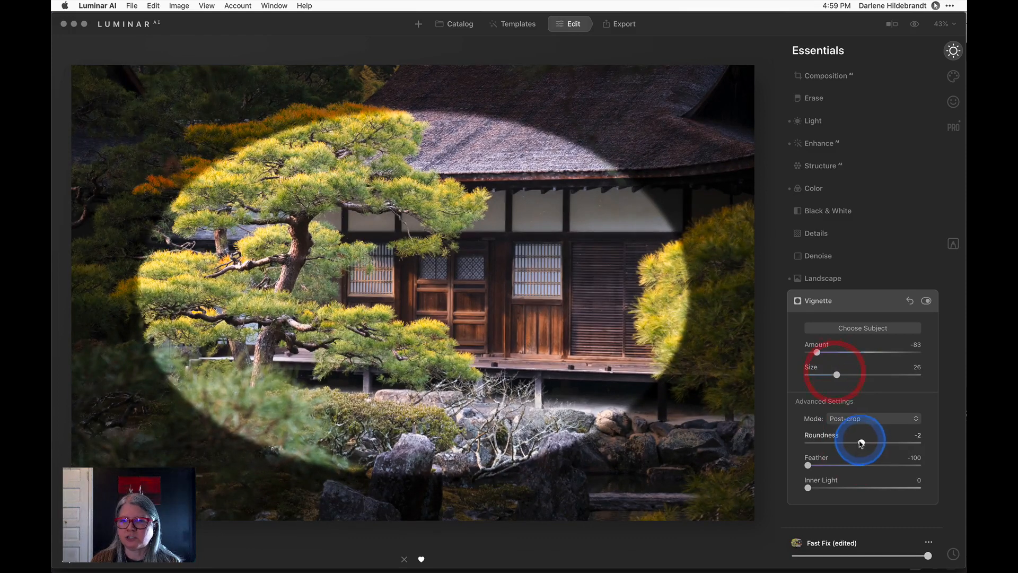
Choose the vignette's subject, trying several centre points around the doors and settling on the latticed window beside the pine tree
left_click(860, 329)
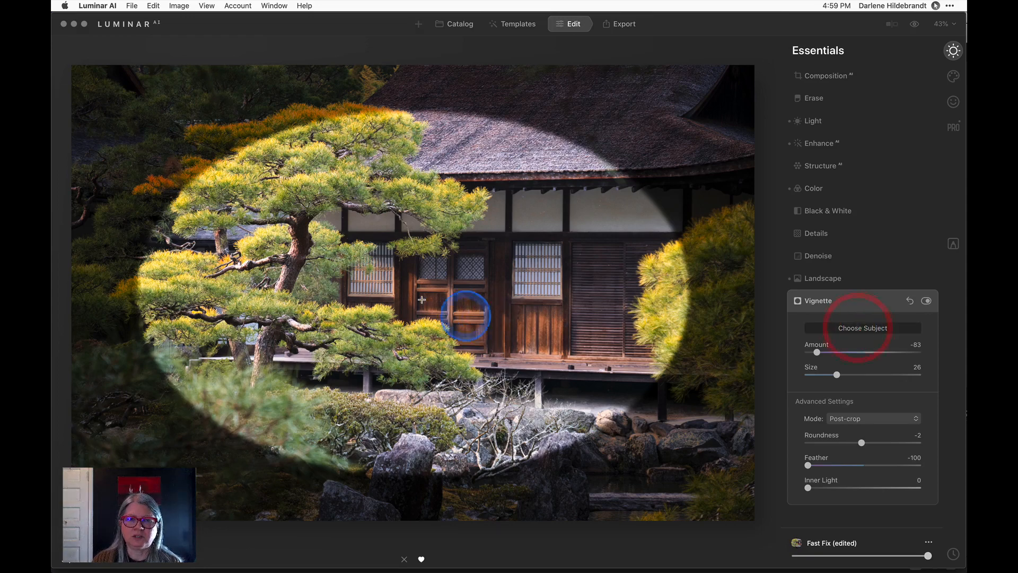
left_click(424, 279)
left_click(412, 276)
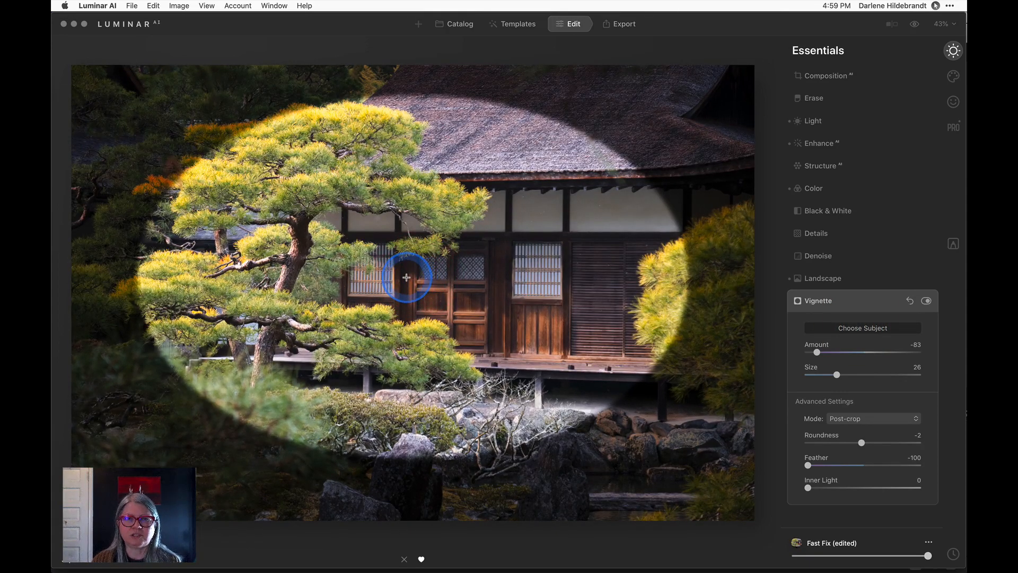
left_click(407, 273)
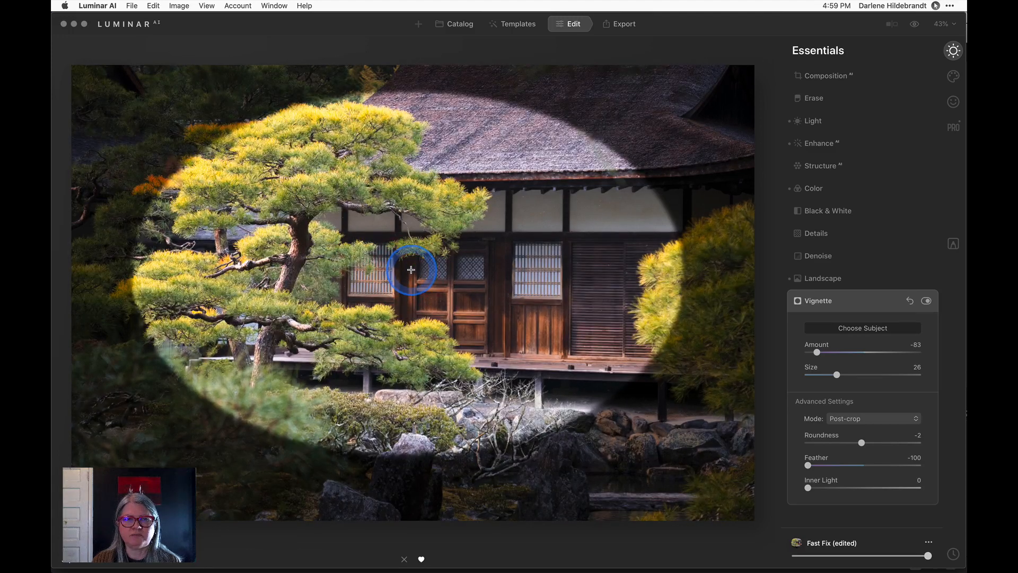
left_click(381, 274)
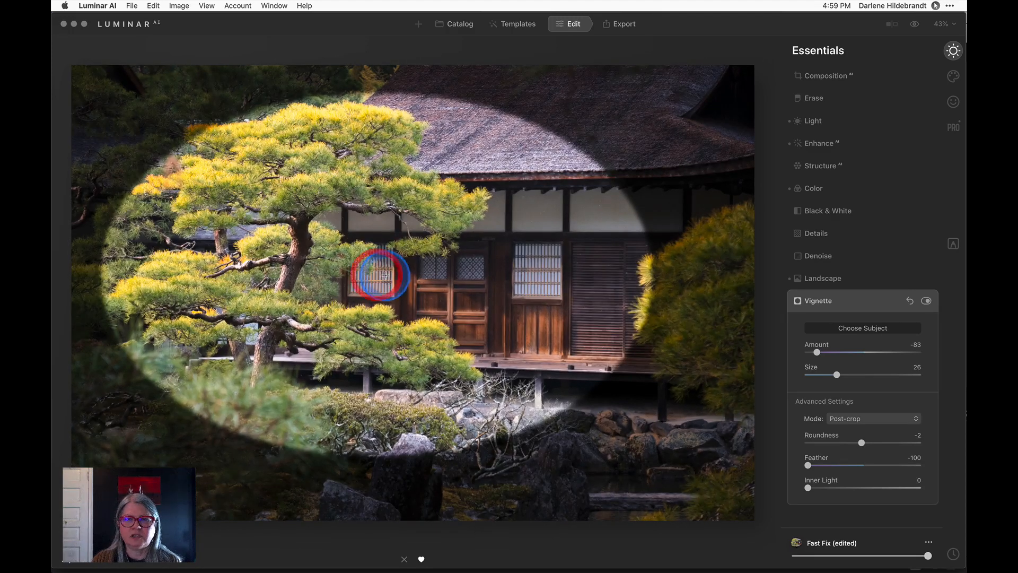
left_click(408, 272)
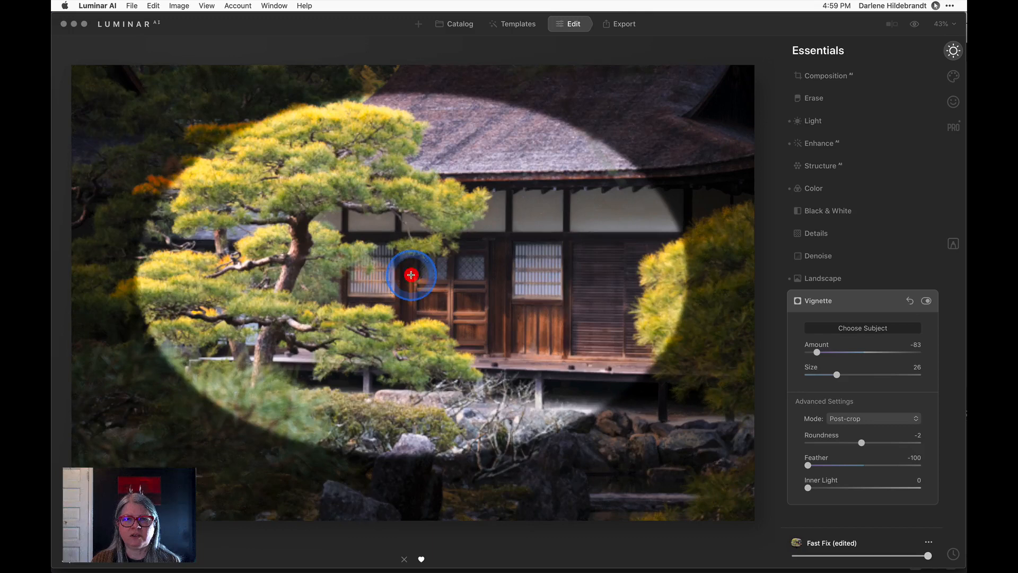
left_click(387, 265)
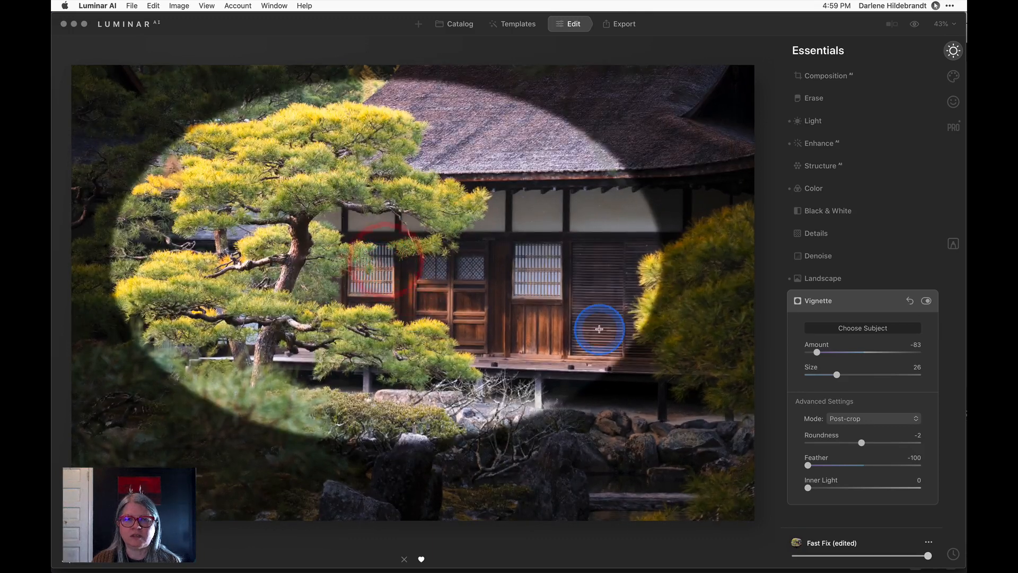
left_click(852, 334)
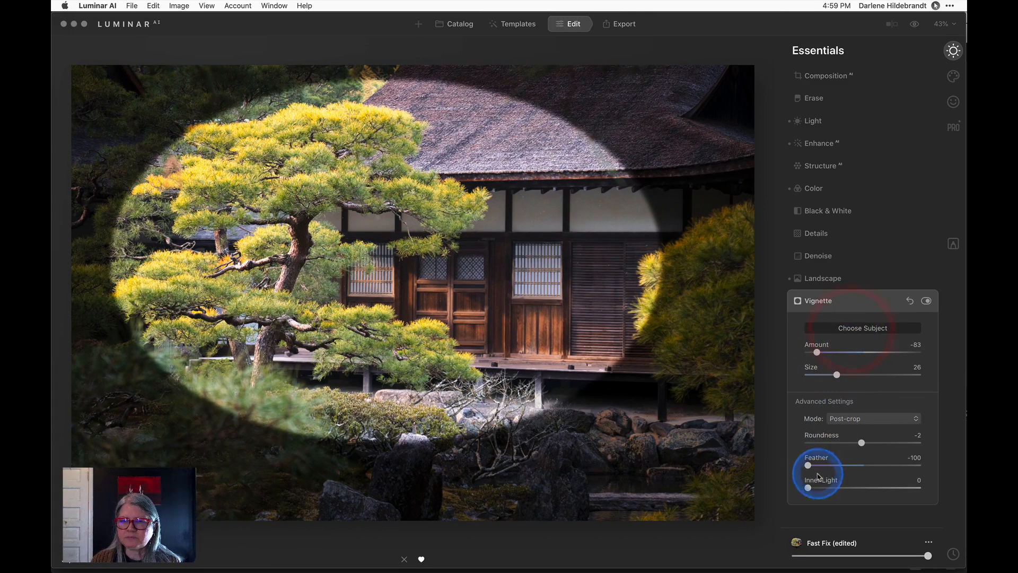
Soften the vignette with Feather 33 and Amount -59, and collapse the tool
left_click_drag(807, 465, 881, 465)
left_click_drag(817, 353, 830, 354)
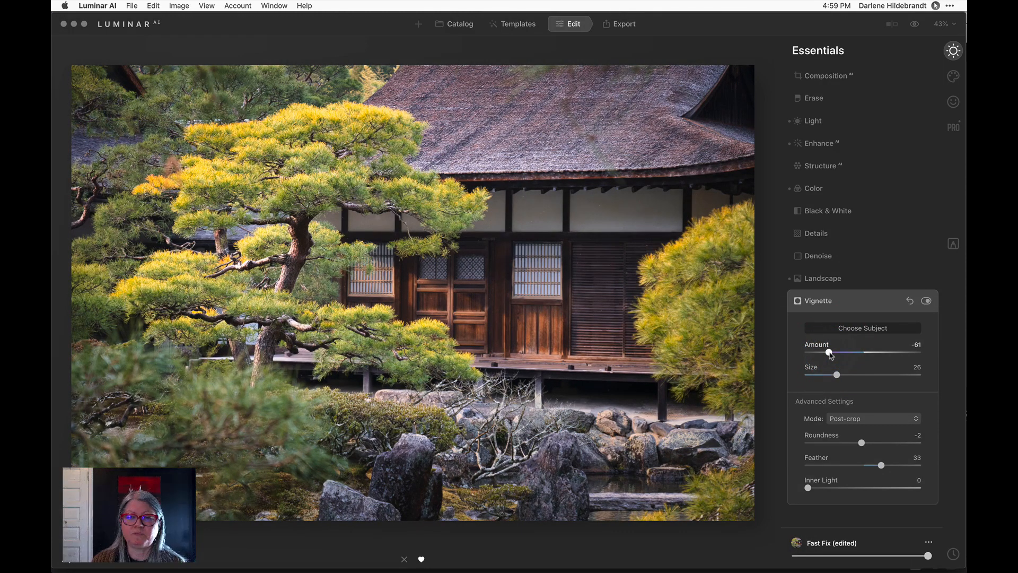
left_click_drag(831, 355, 832, 353)
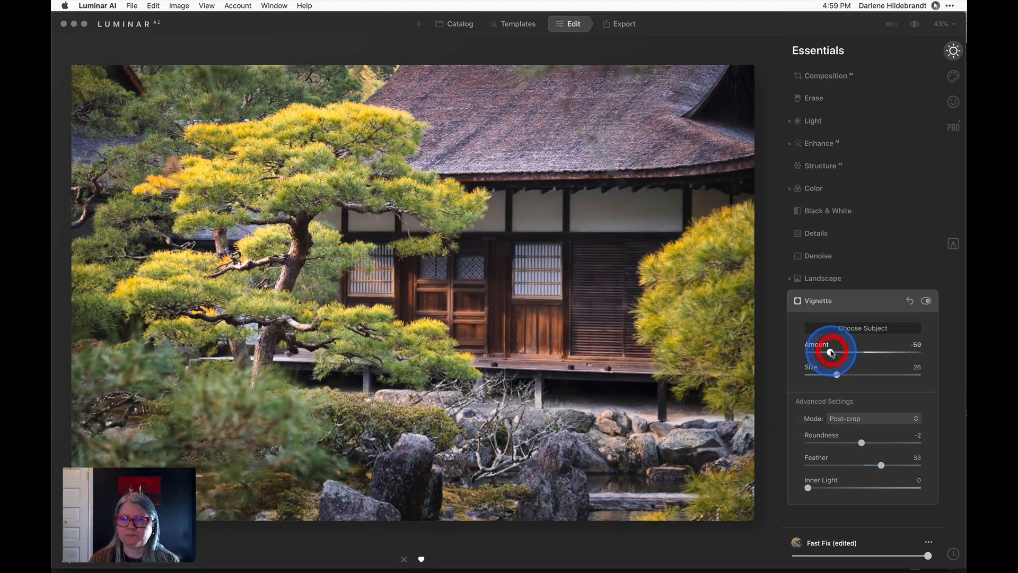
left_click(865, 303)
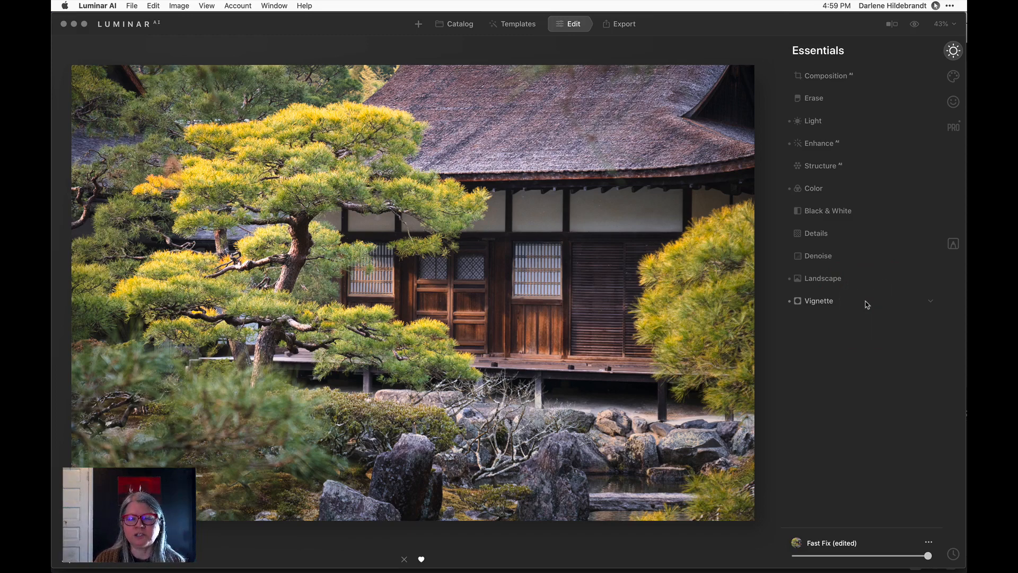
Compare the edited photo with the original twice
key("backslash")
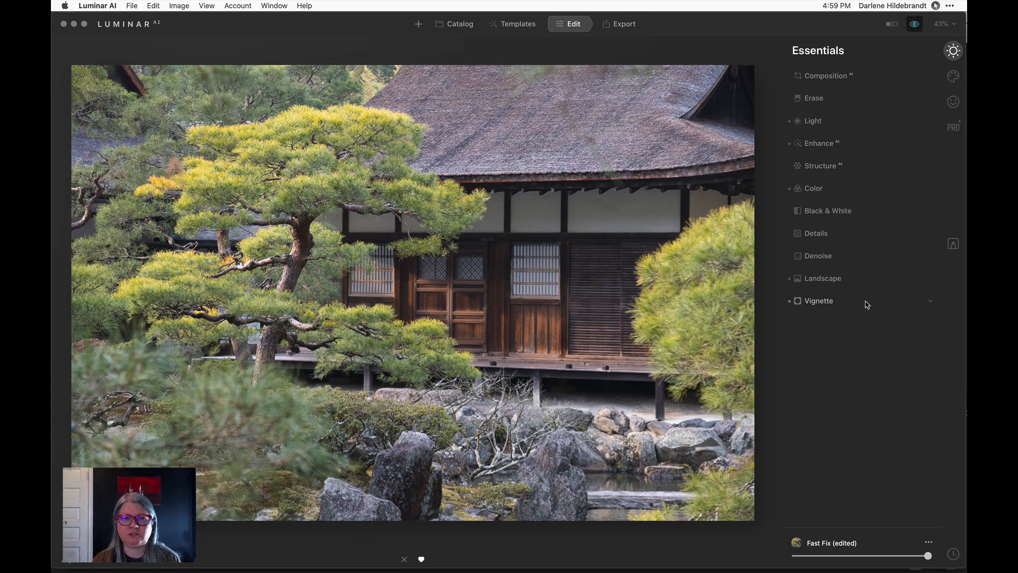
key("backslash")
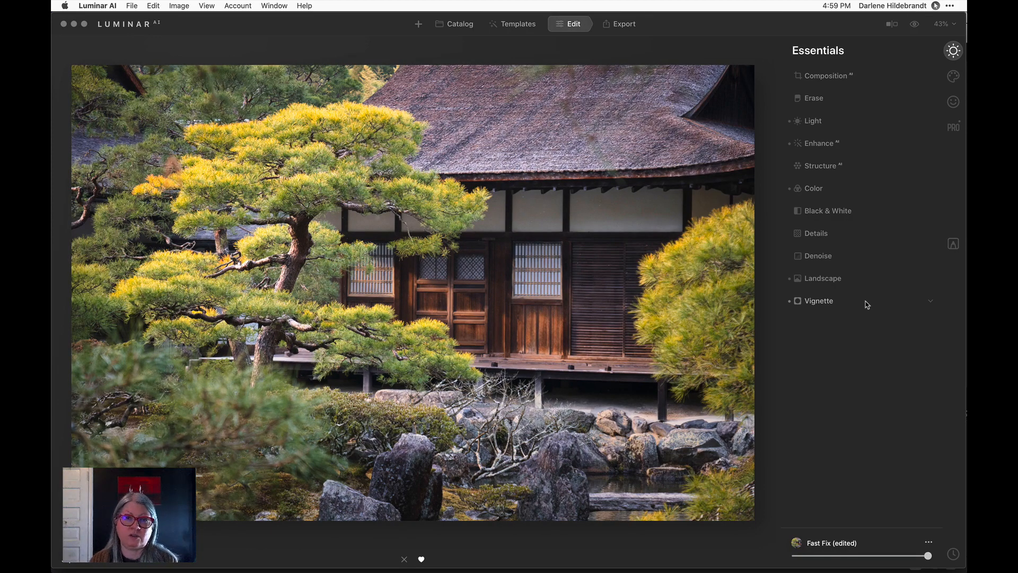
key("backslash")
key("backslash")
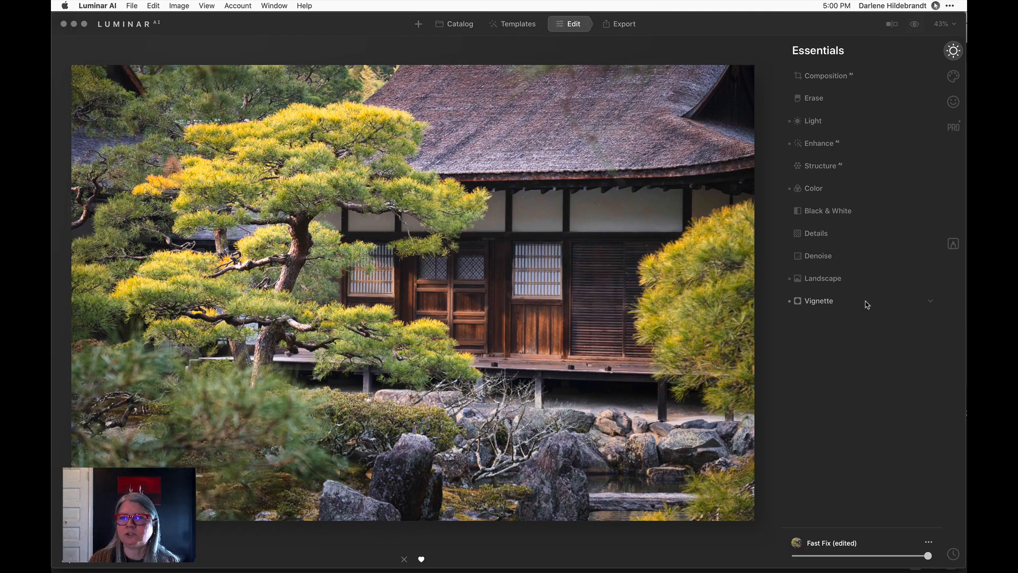
In the Light tool, set Exposure to -0.29 and Smart Contrast to 18, and collapse the tool
left_click(824, 123)
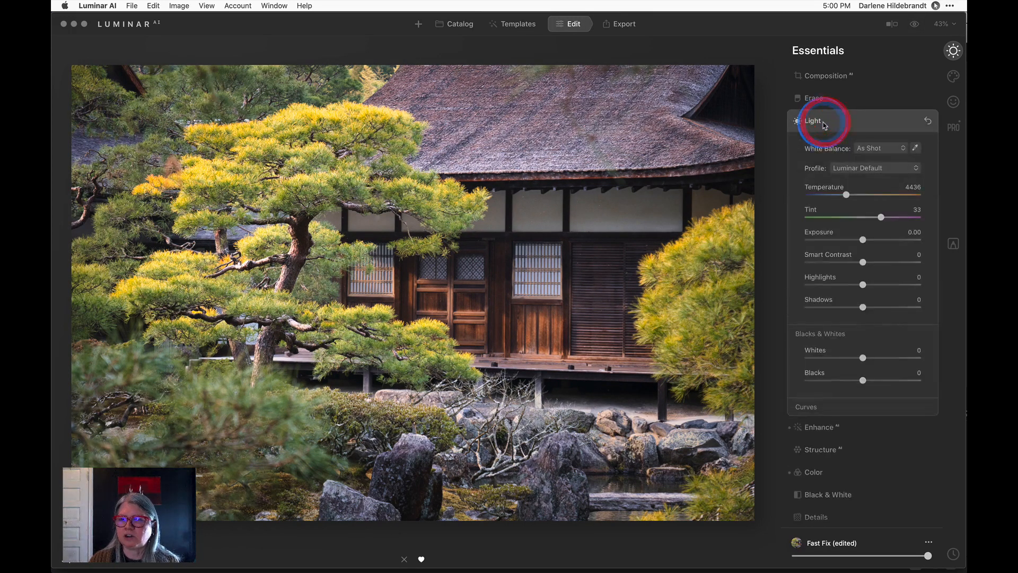
left_click_drag(862, 240, 854, 240)
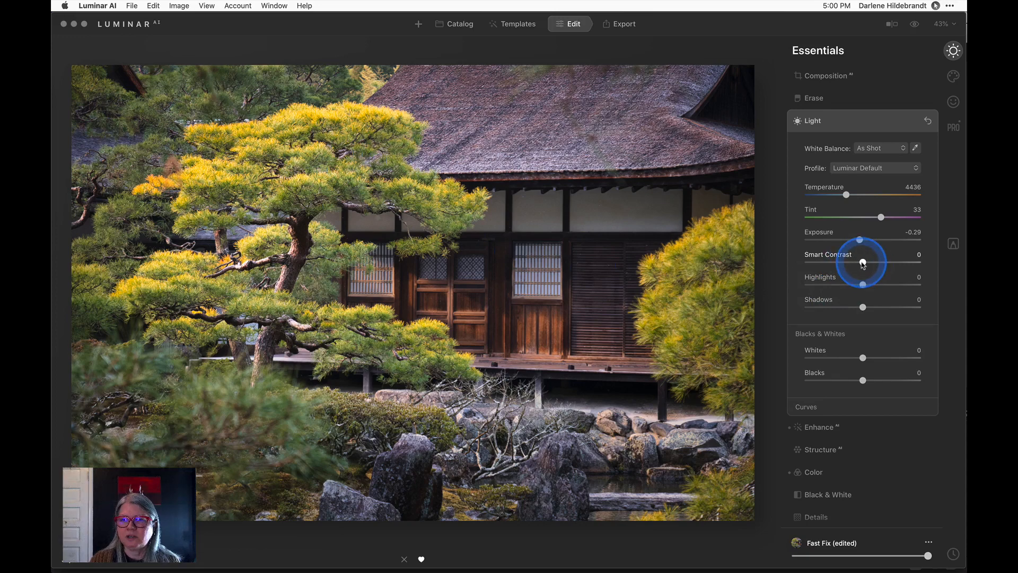
mouse_move(864, 262)
left_mouse_down()
mouse_move(916, 265)
mouse_move(875, 262)
left_mouse_up()
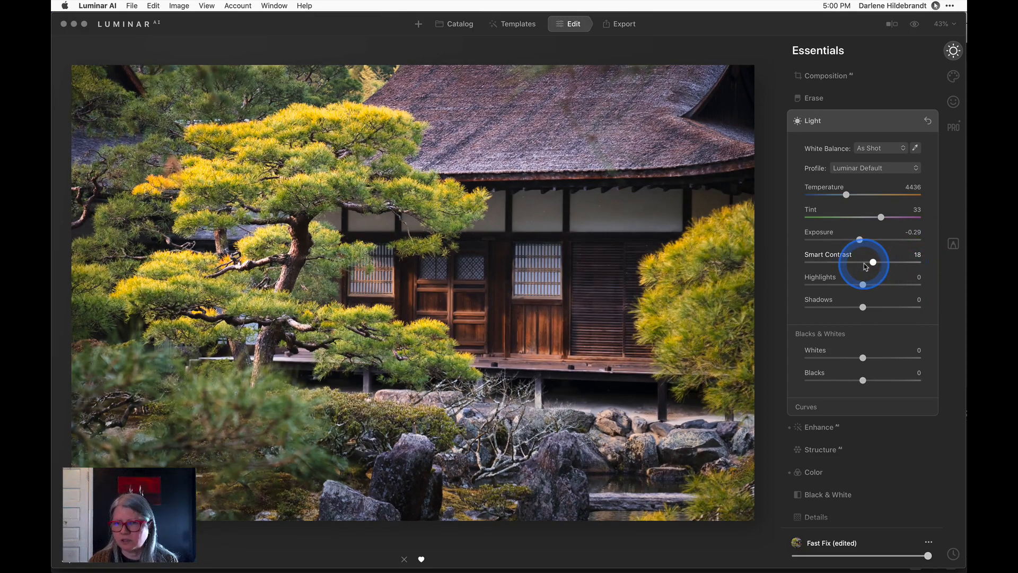
left_click(840, 119)
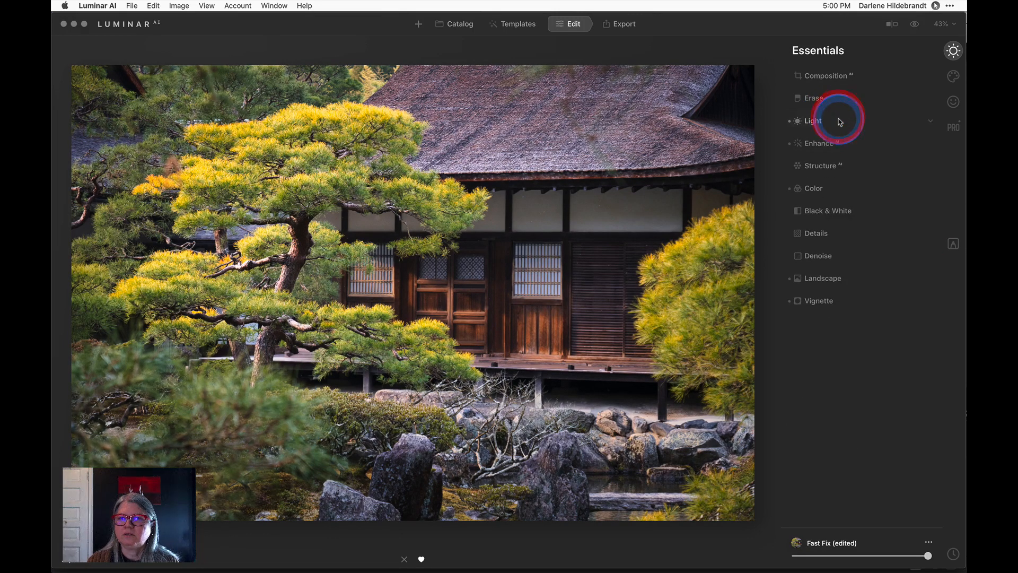
In the Composition tool, automatically align the photo's horizon and correct its vertical perspective
left_click(829, 77)
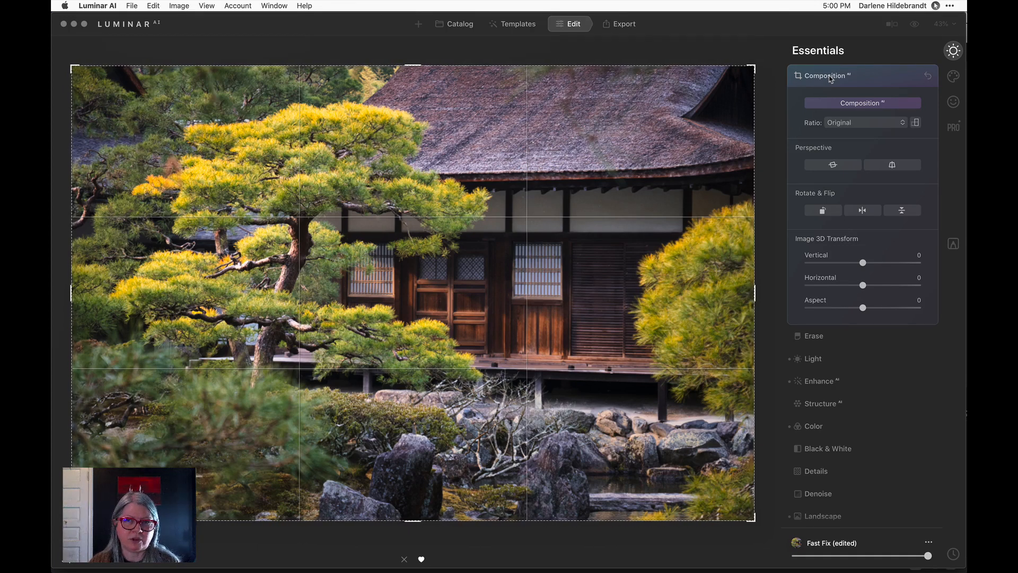
left_click(833, 166)
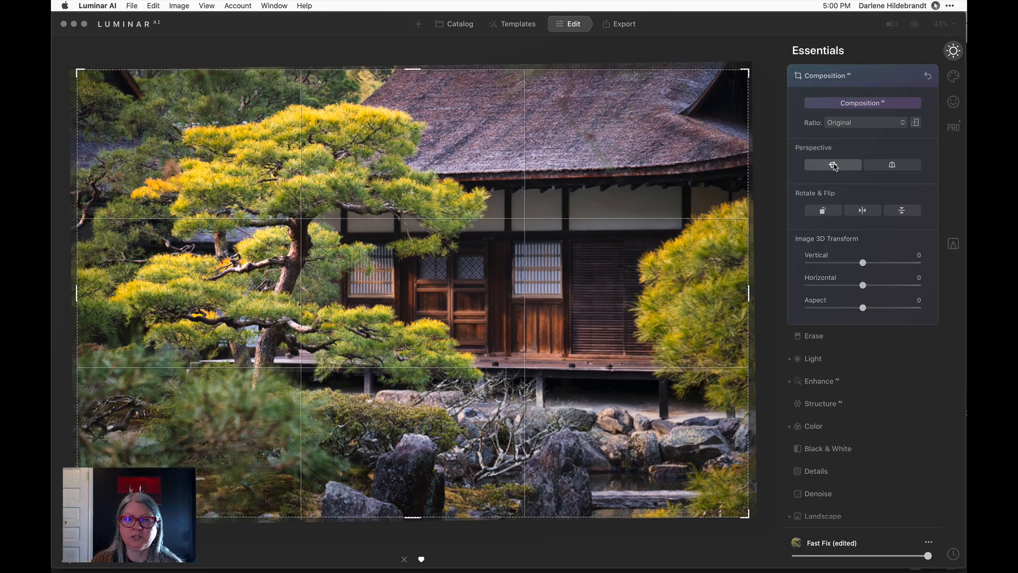
left_click(891, 166)
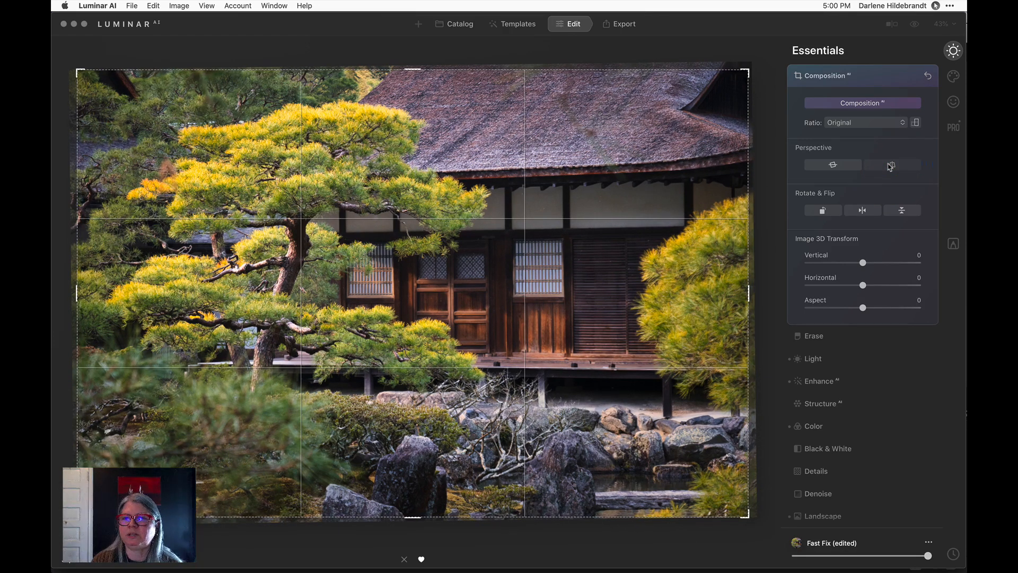
left_click(885, 167)
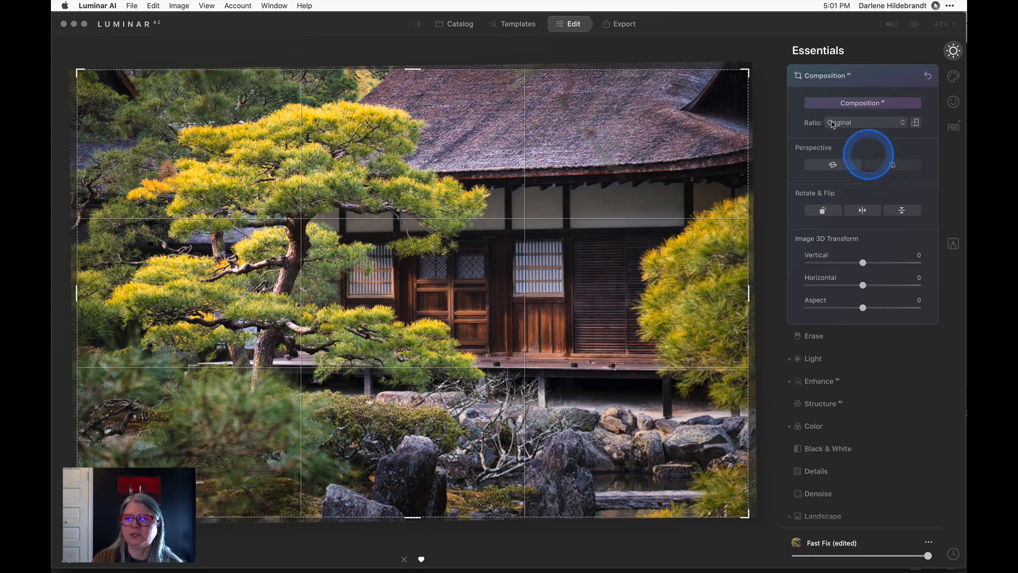
Apply the automatic Composition AI crop, then view the neighbouring finished version for comparison and return to this photo
left_click(870, 106)
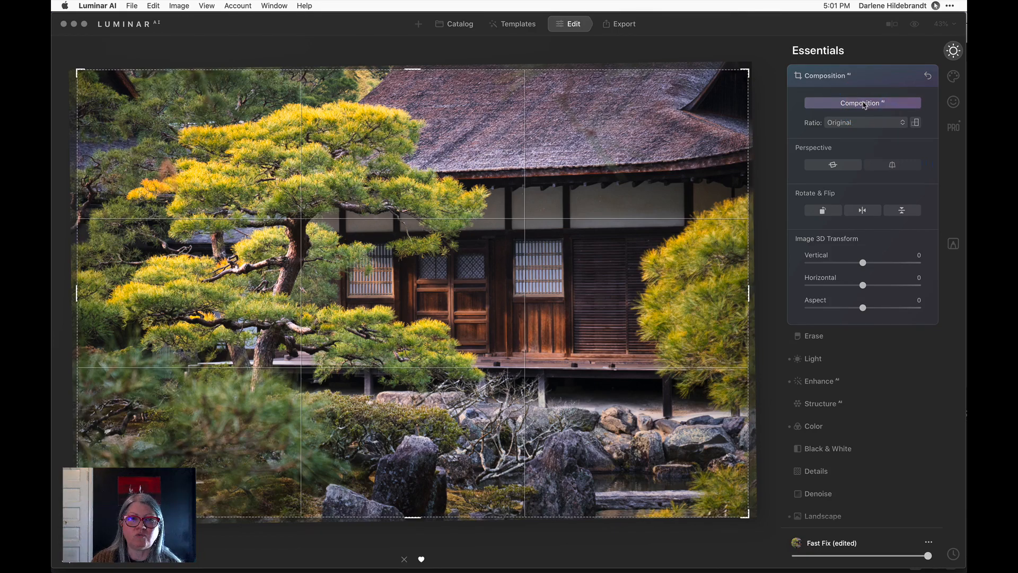
left_click(864, 105)
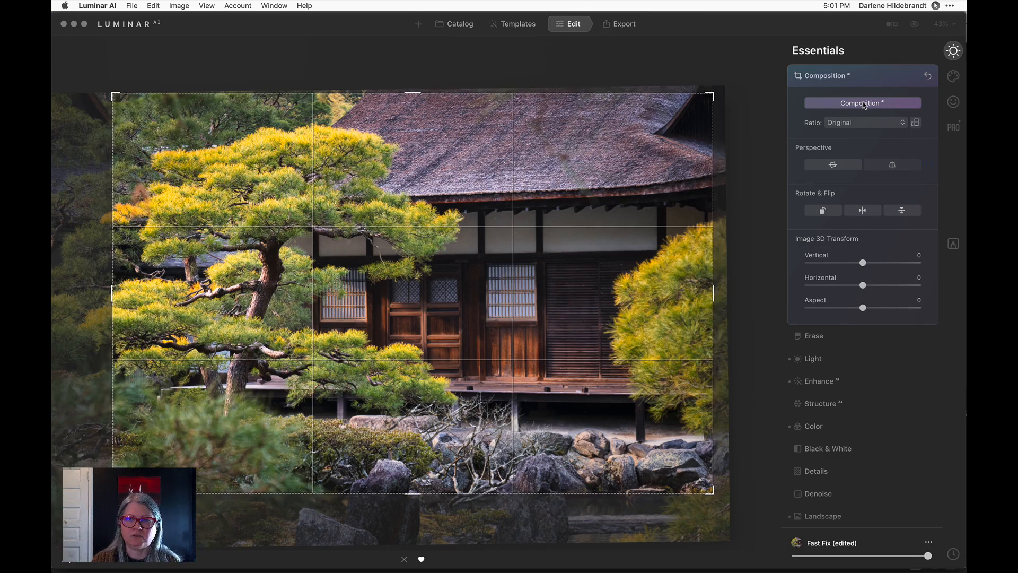
key("Return")
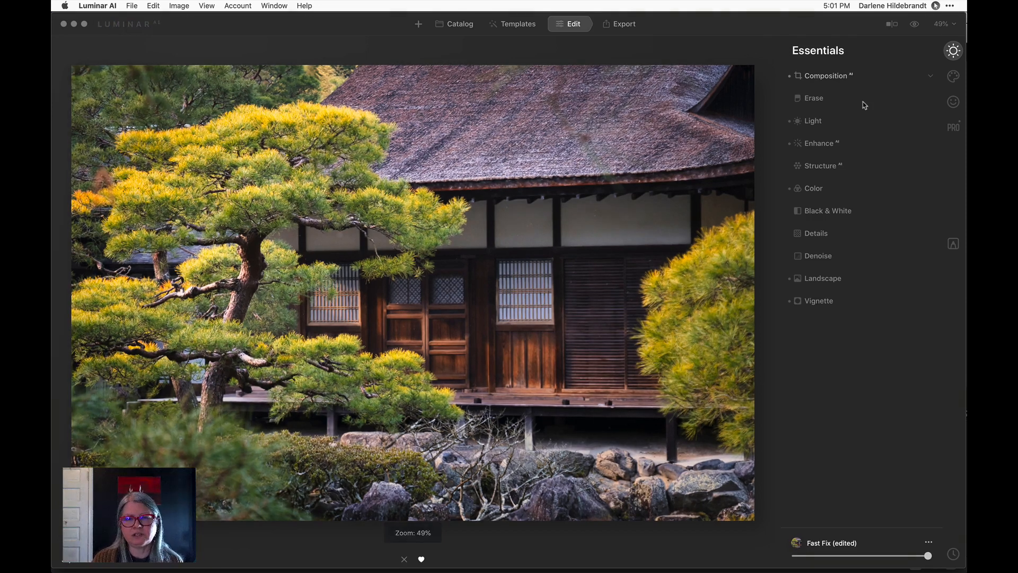
key("Right")
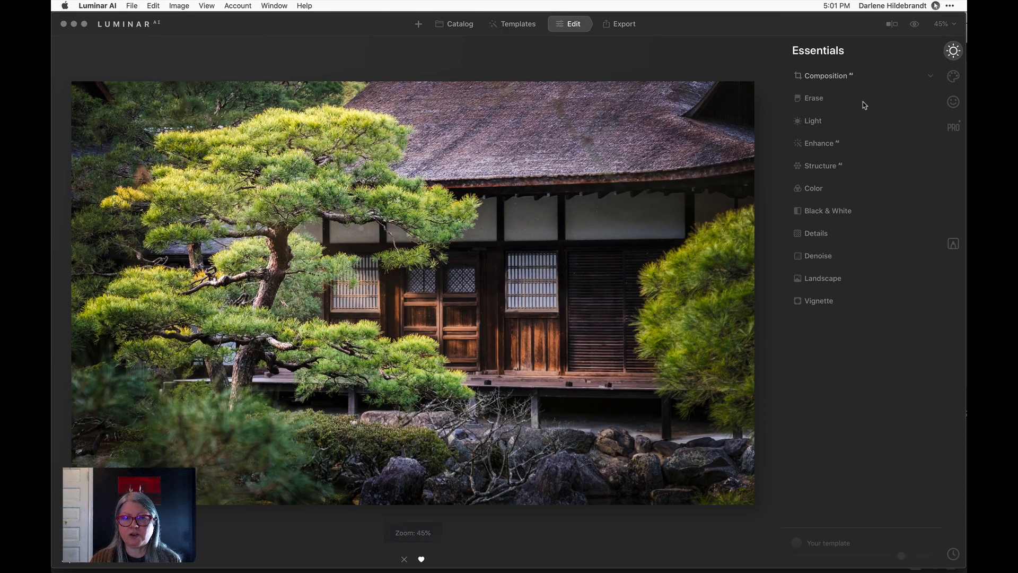
key("Left")
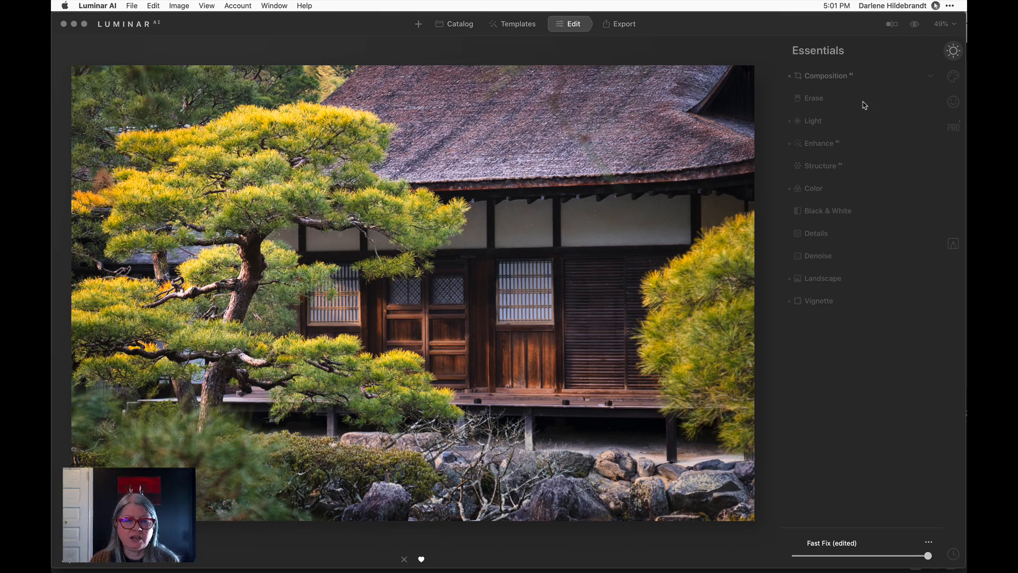
Rework the Composition crop to include more on the photo's left and slightly enlarge it, apply it, and compare with the original
left_click(832, 77)
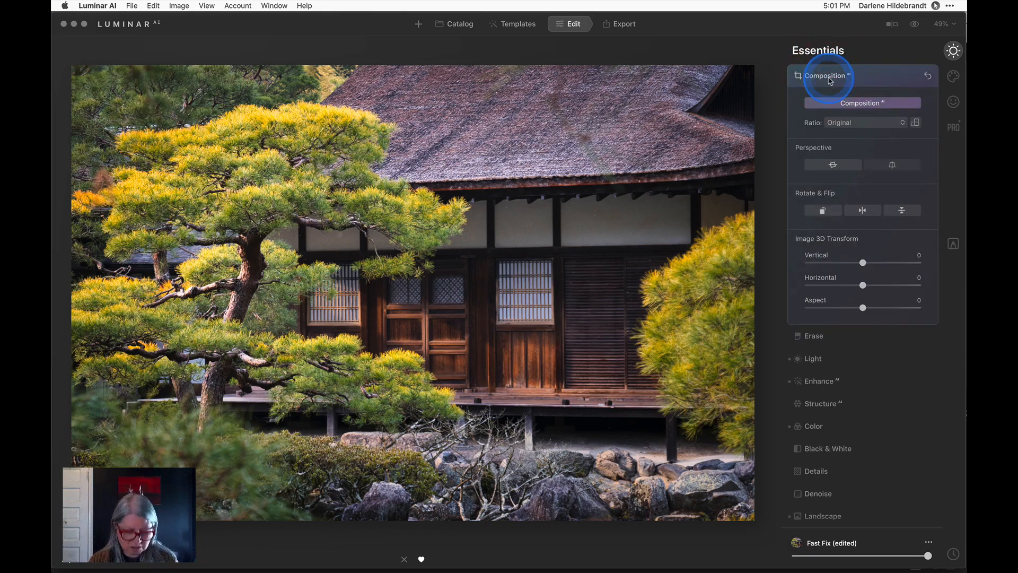
left_click(853, 103)
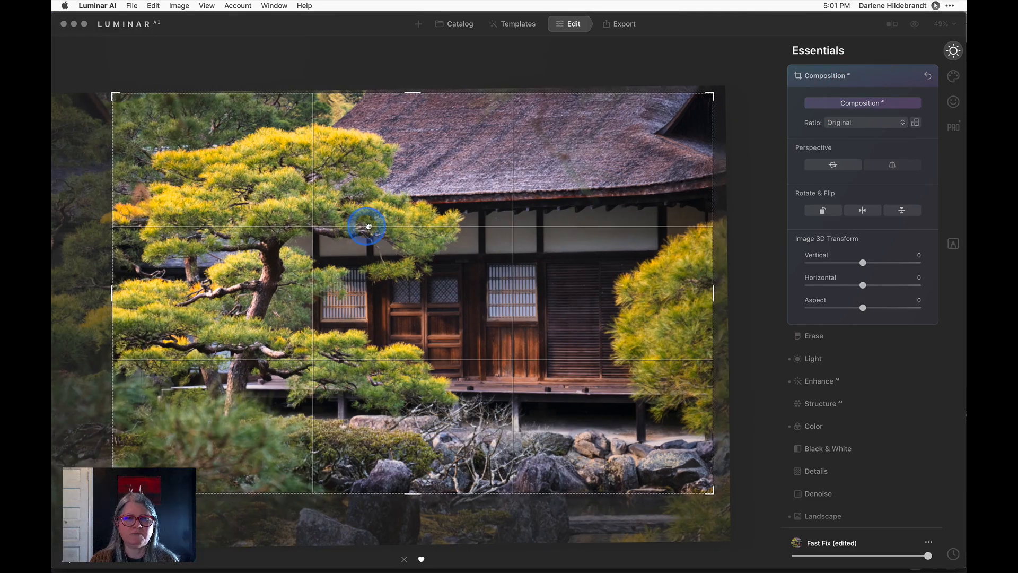
left_click_drag(369, 227, 395, 226)
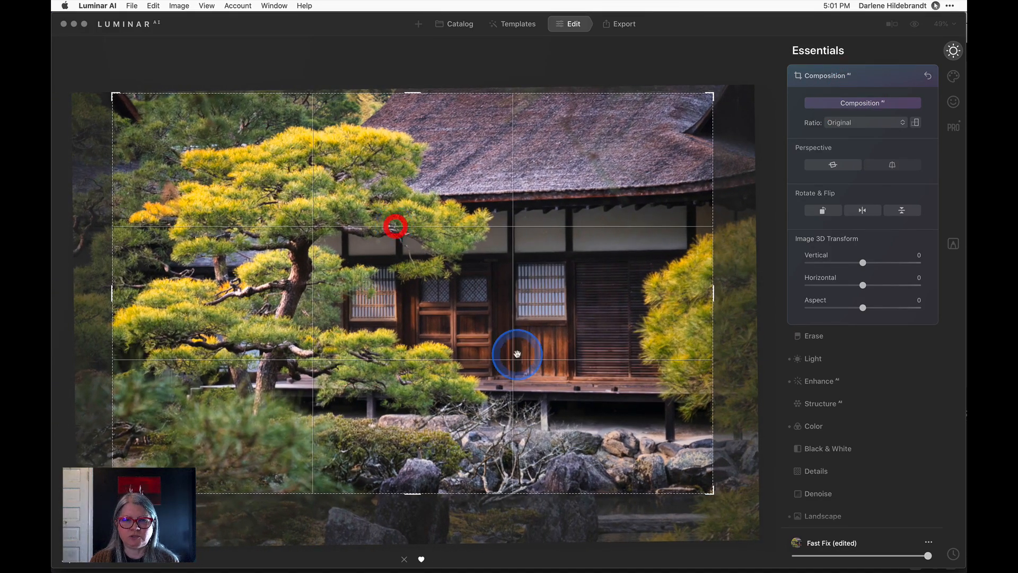
left_click_drag(713, 492, 721, 499)
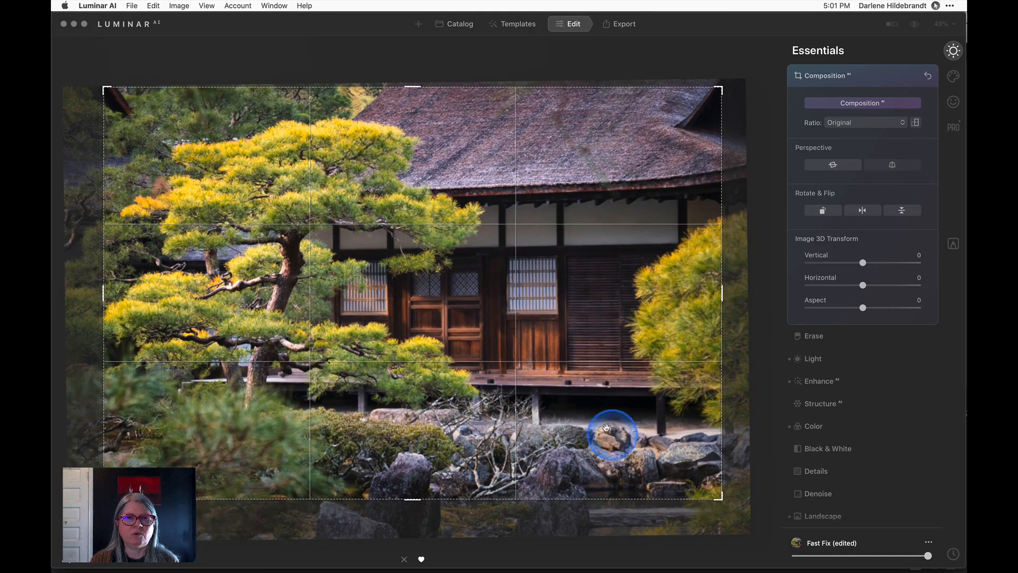
left_click_drag(613, 431, 598, 415)
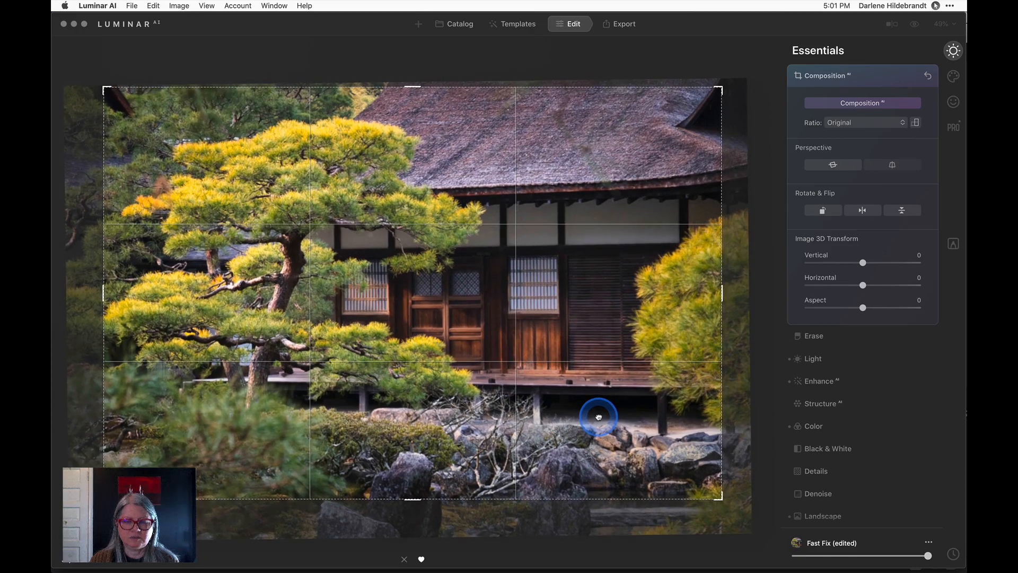
key("Return")
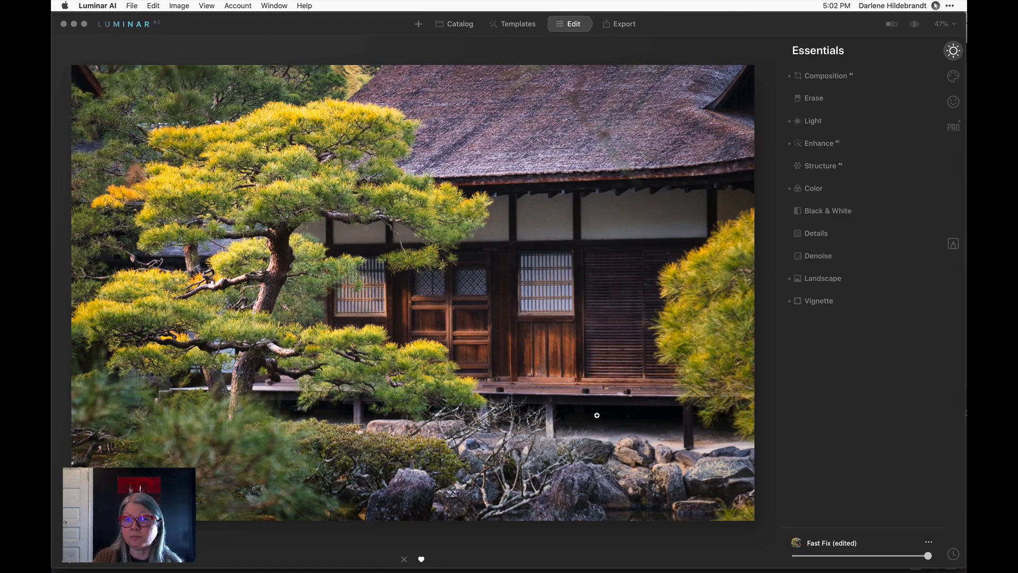
key("backslash")
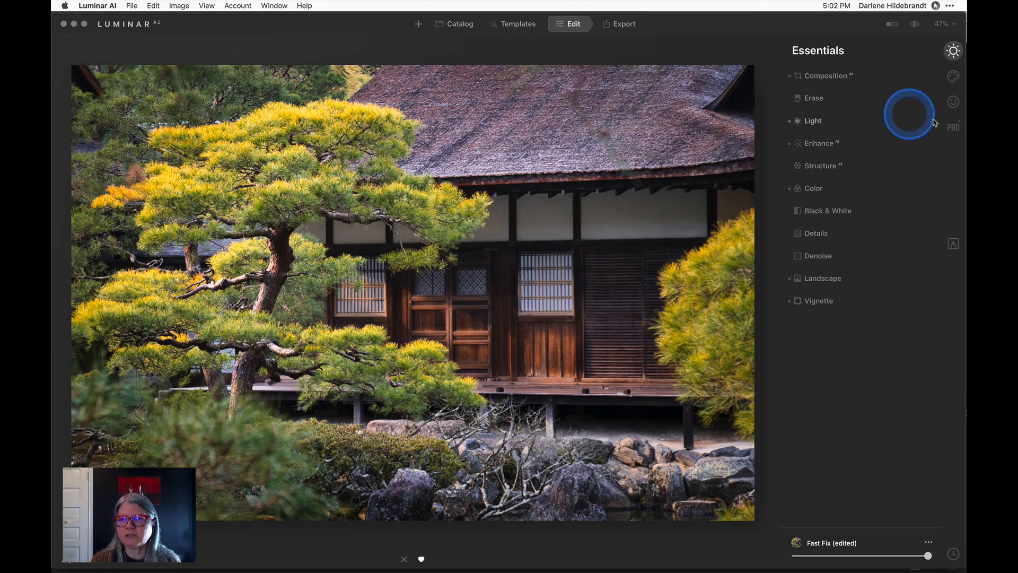
View the Professional tools, and save the edited Fast Fix adjustments as a new user template
left_click(953, 127)
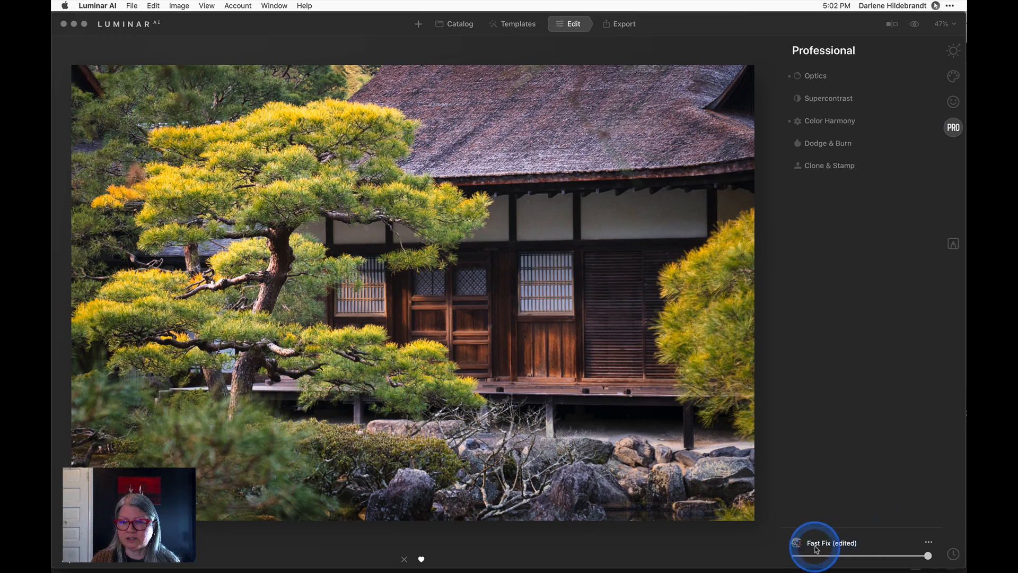
left_click(926, 543)
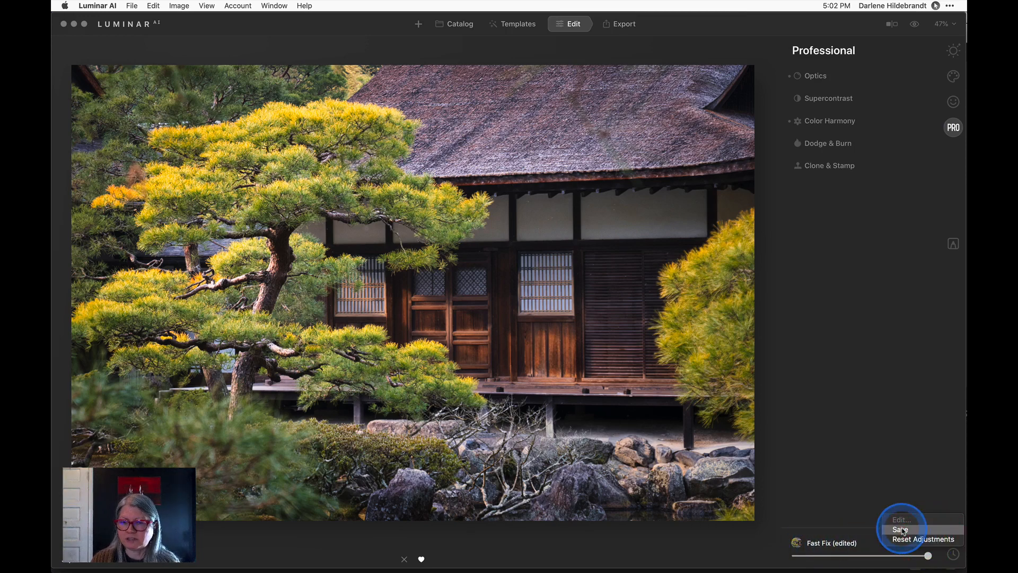
left_click(903, 530)
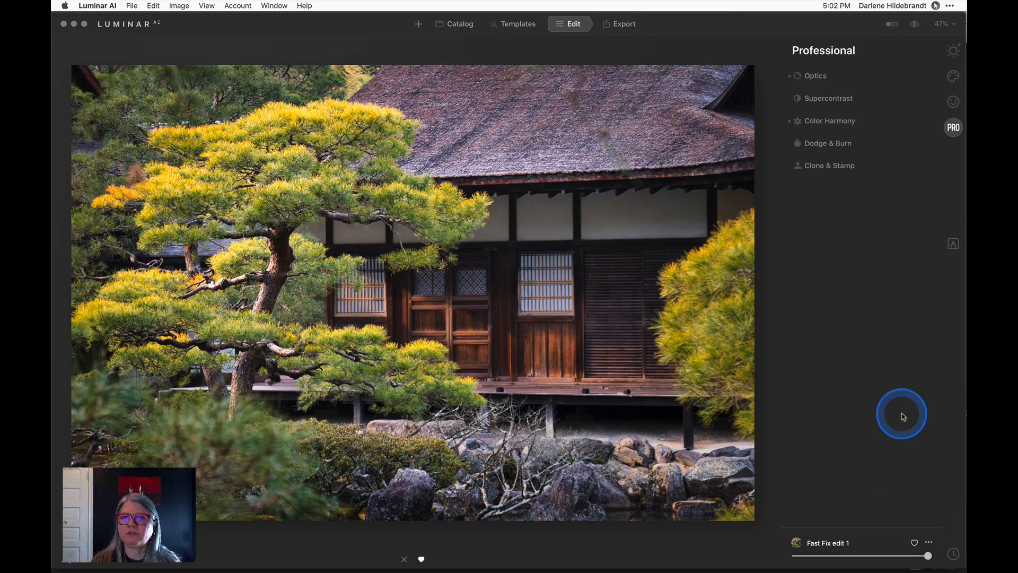
View the My Collection templates, expanding Favorites to inspect its templates and collapsing it again
left_click(508, 25)
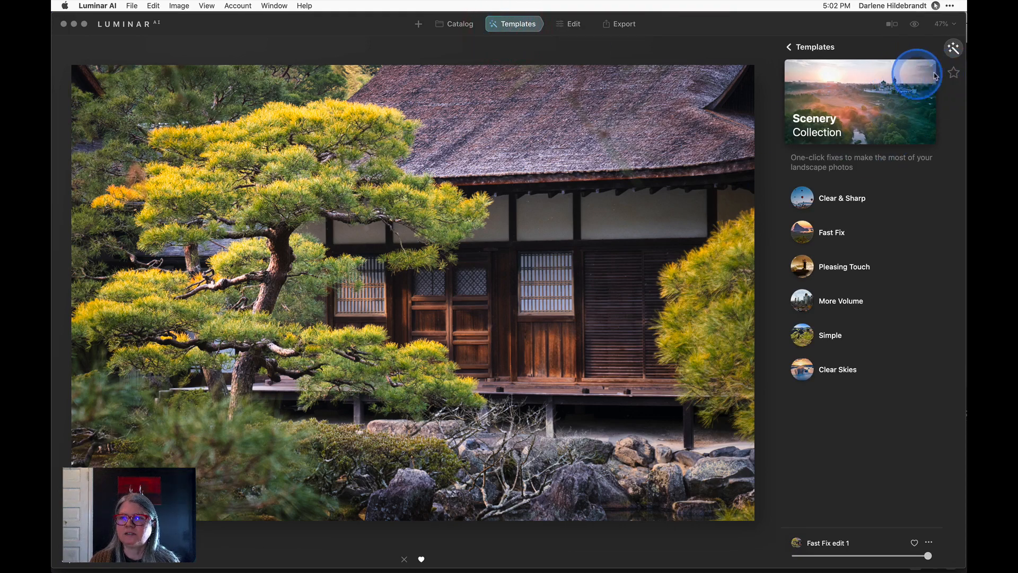
left_click(954, 72)
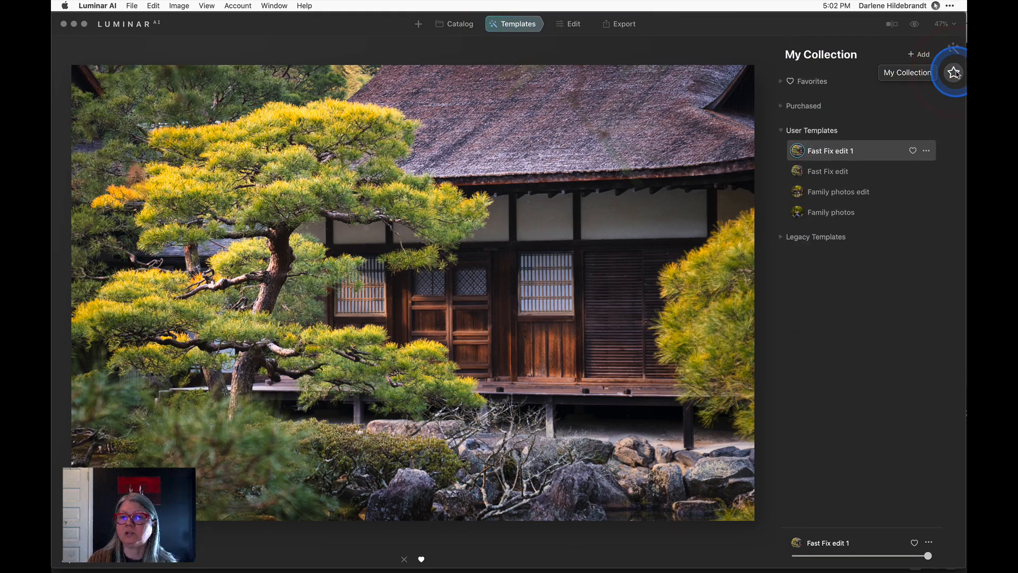
left_click(782, 82)
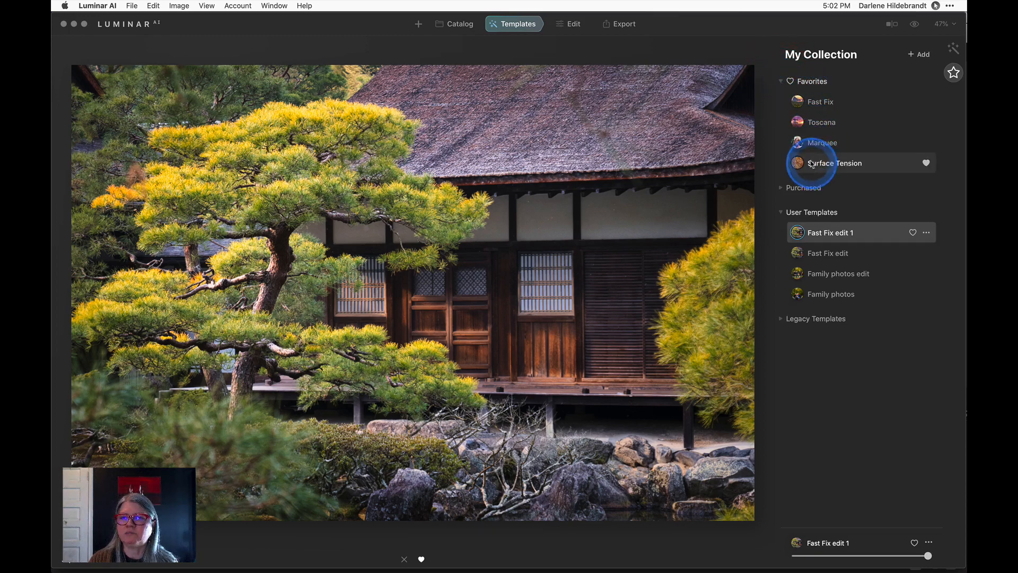
left_click(783, 82)
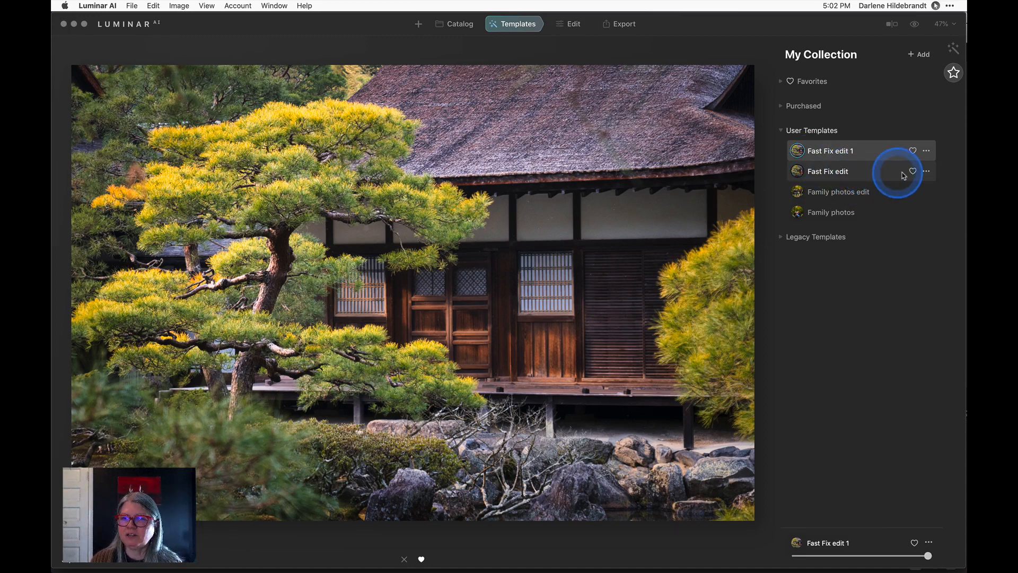
Delete the user template "Fast Fix edit" from My Collection
left_click(925, 171)
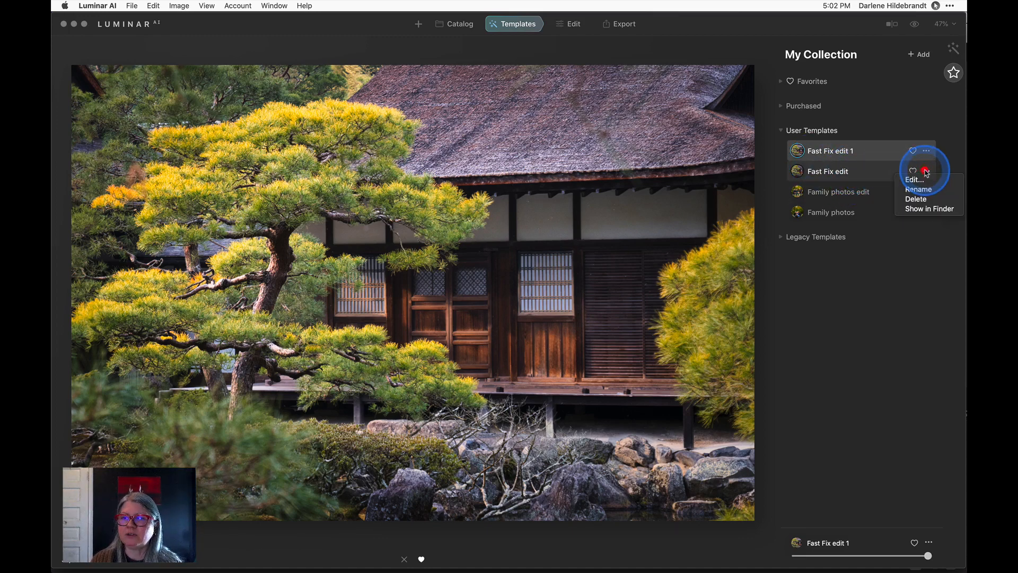
left_click(924, 200)
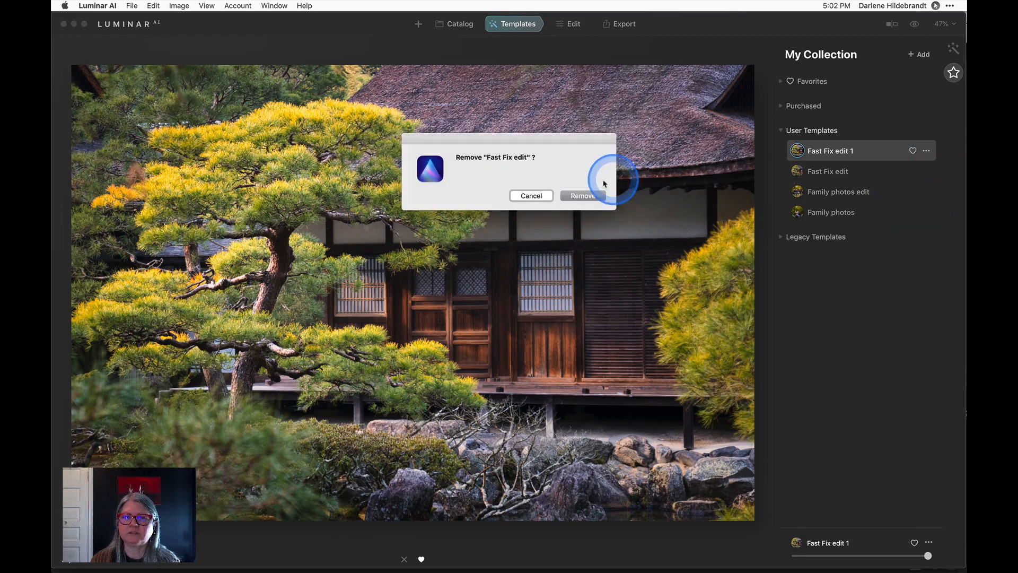
left_click(577, 197)
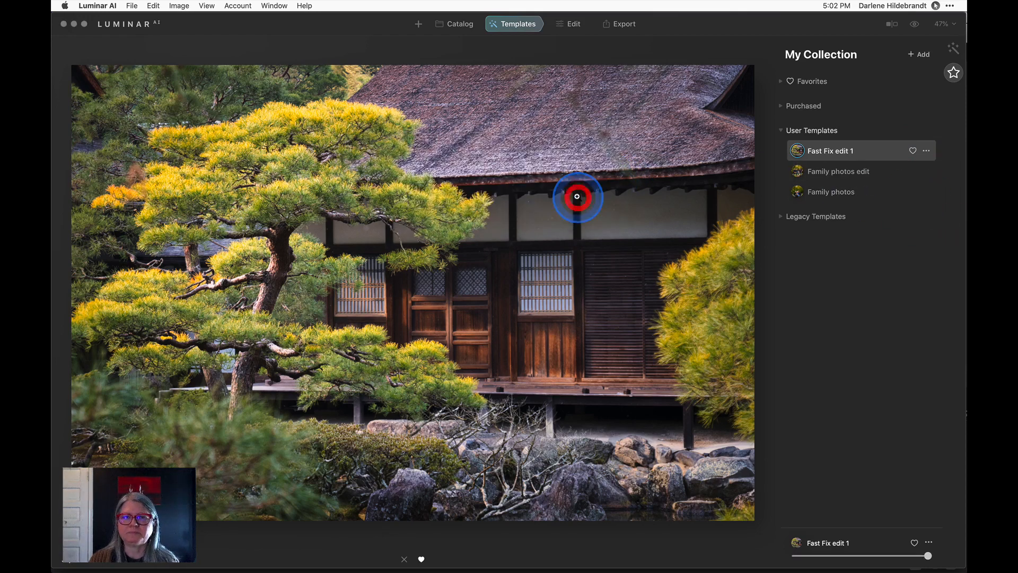
Return to editing, open the Professional Dodge & Burn tool and set the Darken brush's Strength to 19
left_click(571, 25)
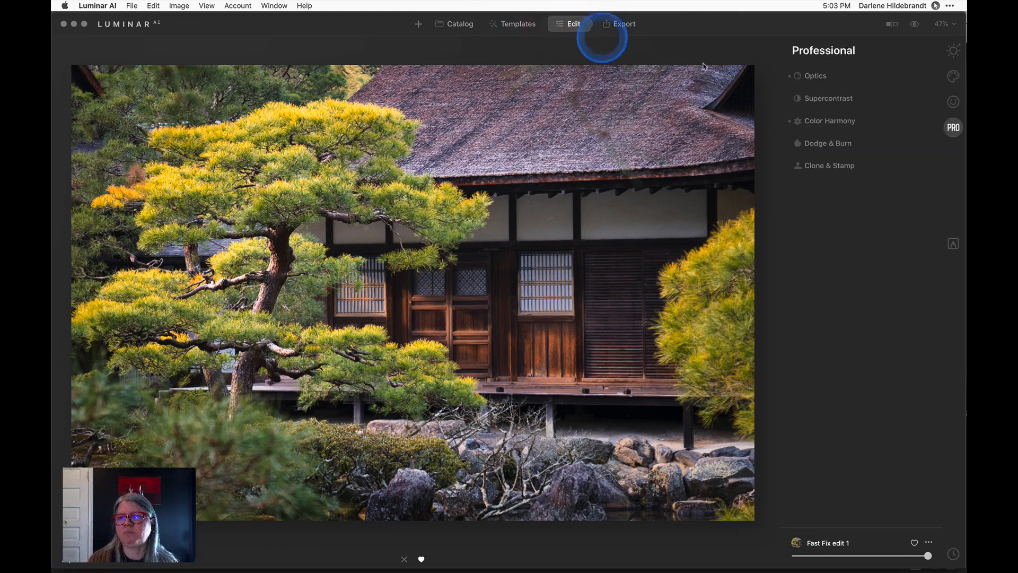
left_click(836, 146)
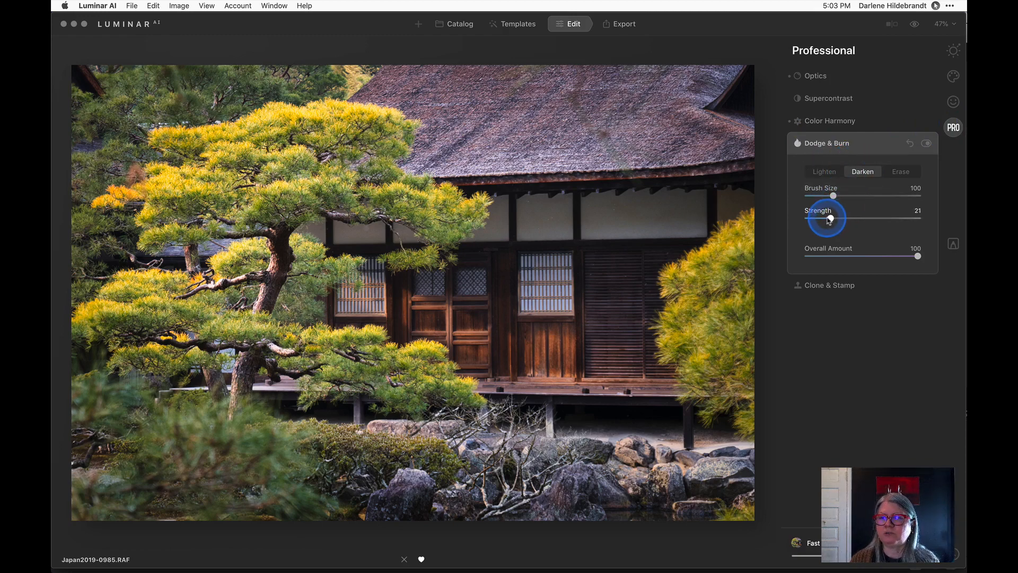
left_click_drag(829, 220, 827, 220)
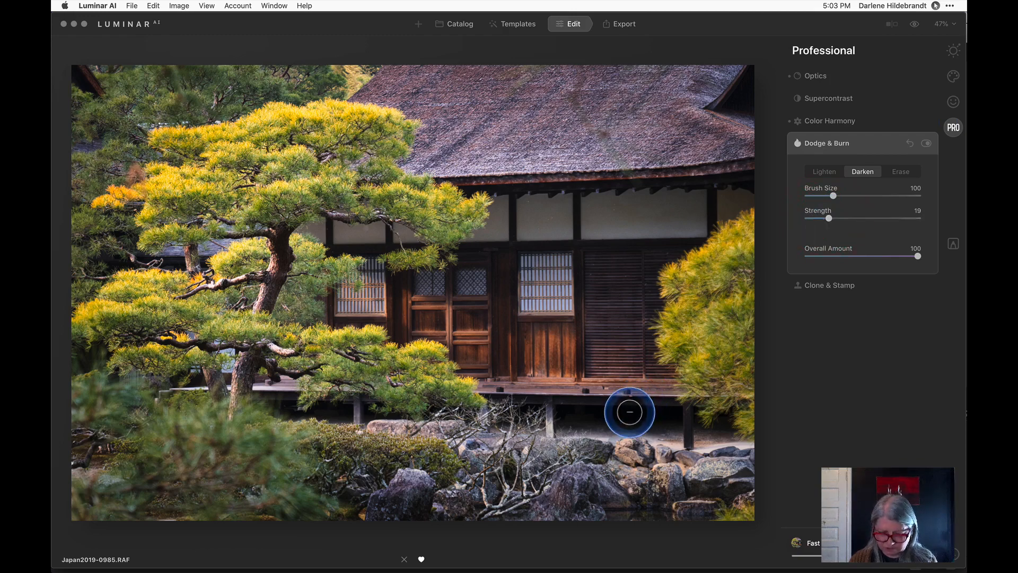
Set the Darken brush's size to 274
left_click_drag(833, 195, 832, 196)
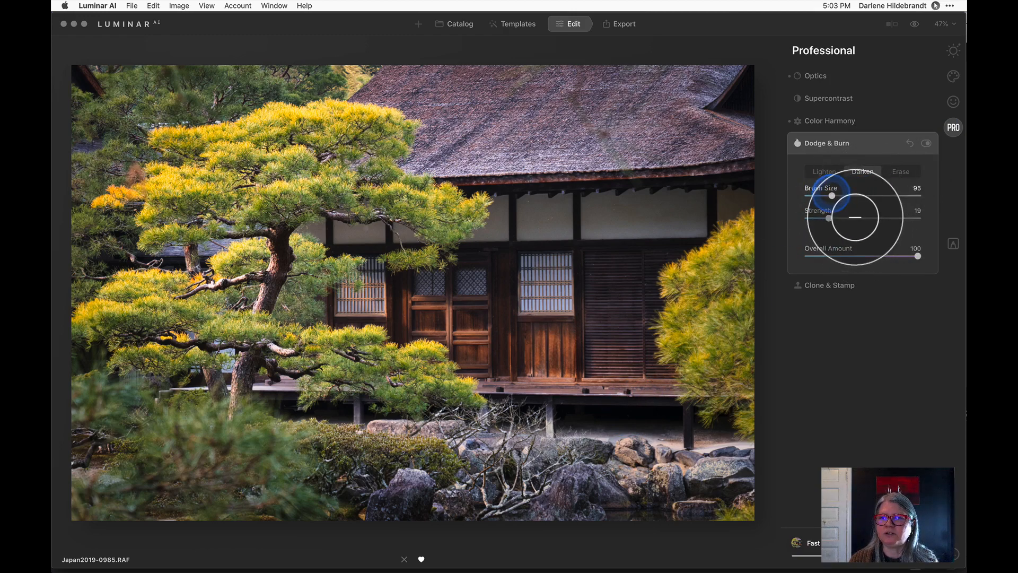
key("bracketright")
key("bracketright")
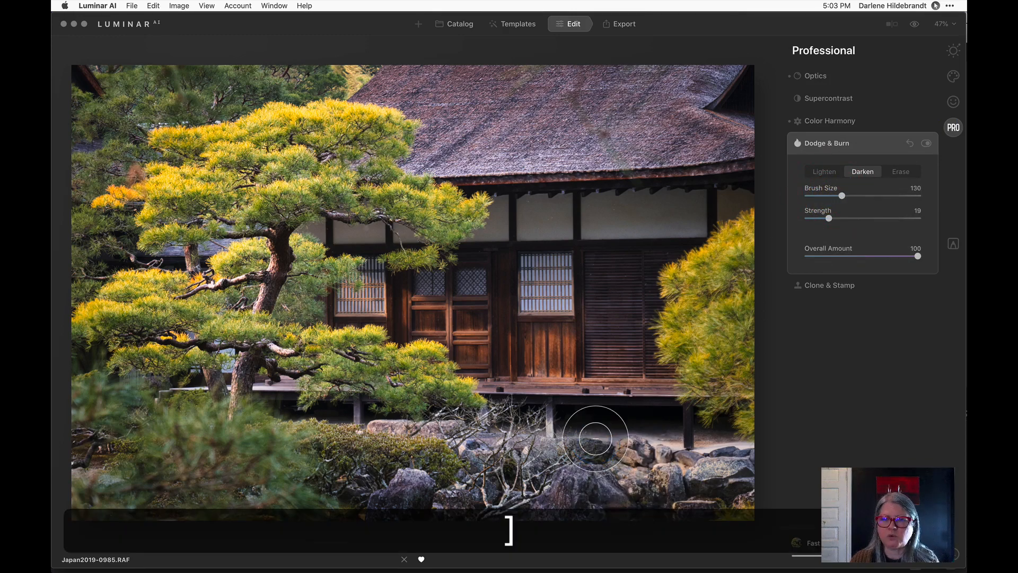
key("bracketright")
key("bracketright")
key("bracketright")
key("bracketright")
key("bracketright")
key("bracketright")
key("bracketright")
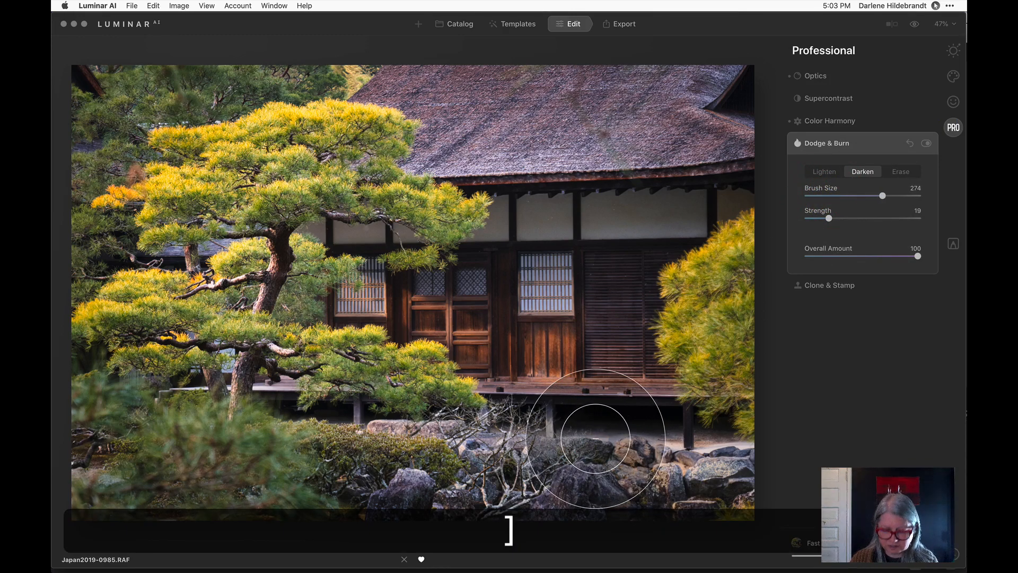
Vary the Darken brush's edge softness between harder and softer, and settle on a moderately soft edge
left_click(594, 438, "shift")
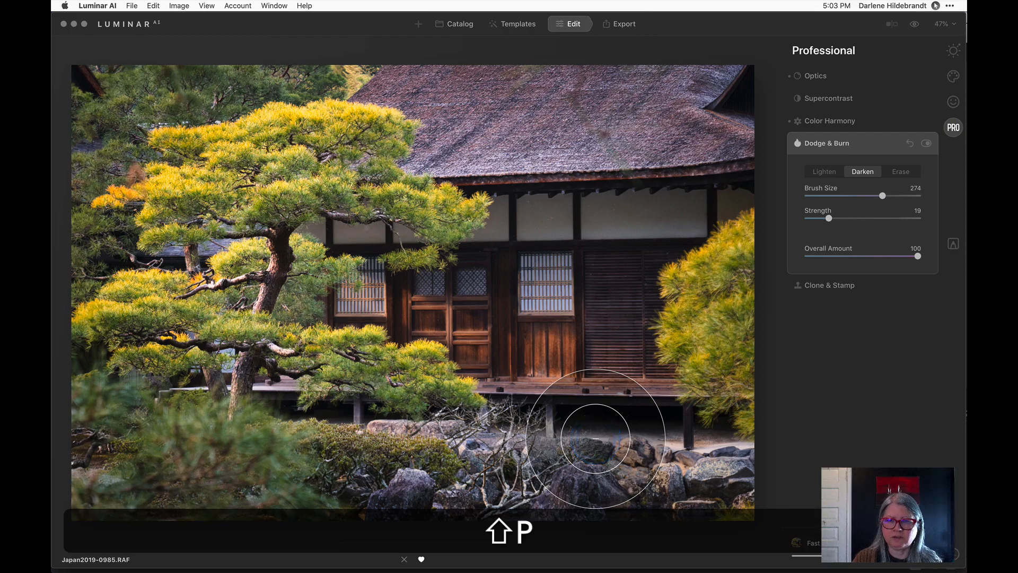
key("shift+bracketleft")
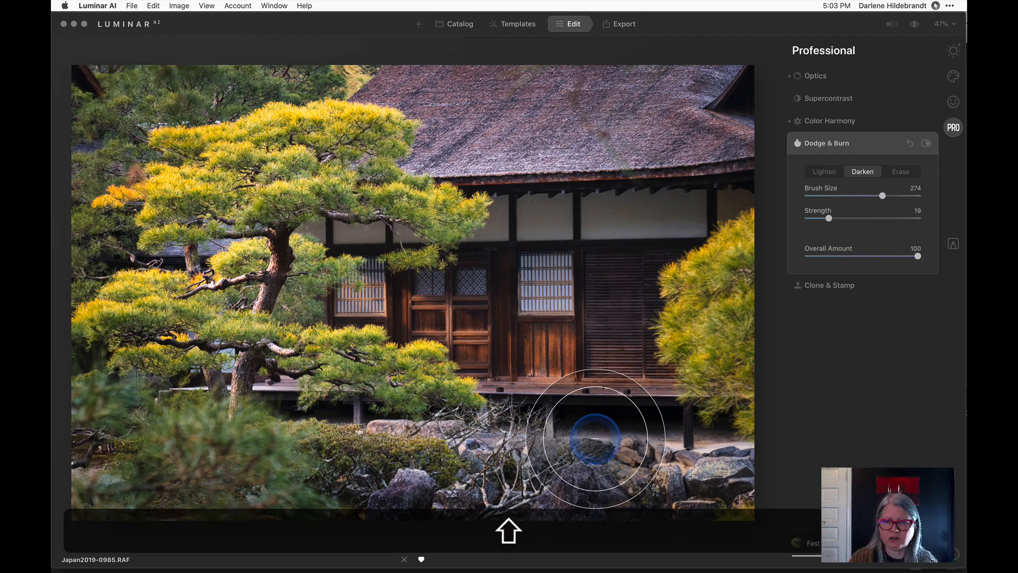
key("shift+bracketleft")
key("shift+bracketright")
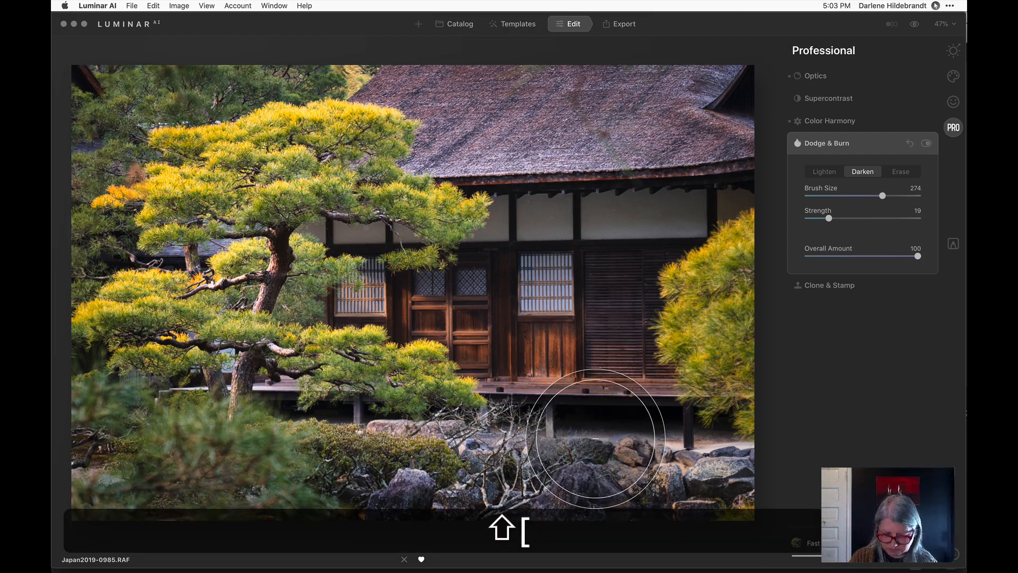
key("shift+bracketright")
key("shift+bracketleft")
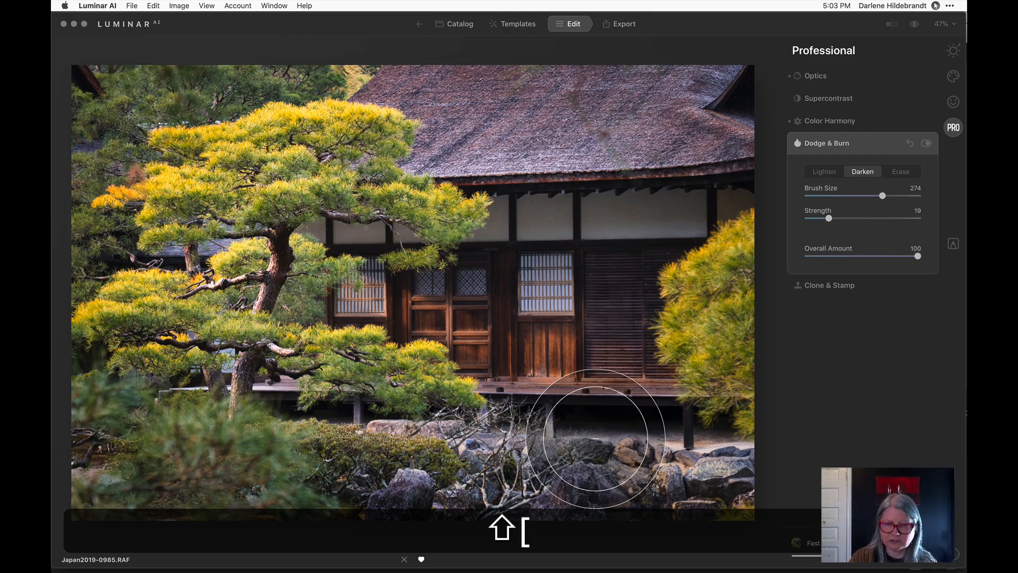
key("shift+bracketright")
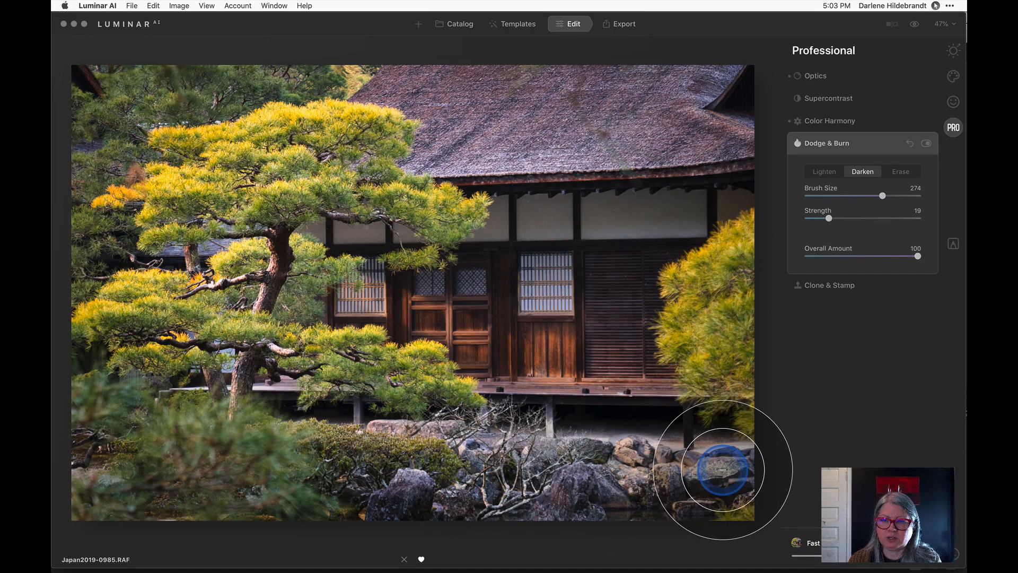
Darken the rocks and shrubs along the photo's bottom, and continue burning up toward the upper-left foliage
left_click(645, 480)
left_click(536, 452)
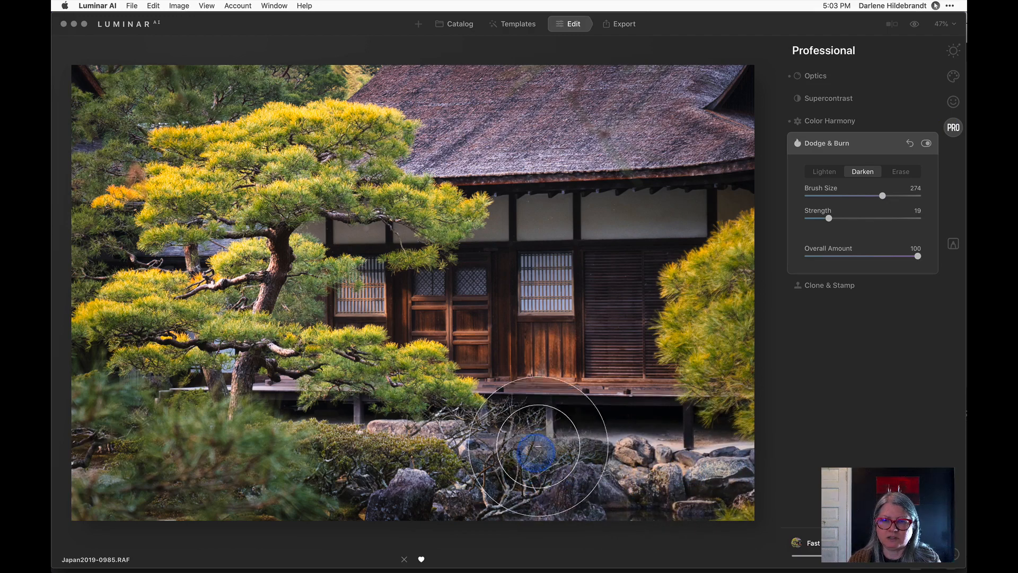
left_click(432, 431)
mouse_move(432, 431)
left_mouse_down()
mouse_move(260, 467)
mouse_move(120, 470)
mouse_move(107, 395)
mouse_move(131, 383)
mouse_move(114, 365)
mouse_move(99, 426)
mouse_move(584, 403)
mouse_move(736, 446)
mouse_move(743, 230)
mouse_move(693, 279)
mouse_move(728, 453)
mouse_move(589, 461)
mouse_move(647, 442)
mouse_move(473, 452)
mouse_move(708, 445)
mouse_move(362, 435)
mouse_move(325, 458)
mouse_move(478, 465)
mouse_move(195, 141)
mouse_move(104, 278)
mouse_move(75, 275)
mouse_move(85, 253)
mouse_move(85, 123)
mouse_move(99, 85)
mouse_move(254, 65)
mouse_move(340, 70)
left_mouse_up()
Resize the Darken brush to 250 and burn in the temple roof, the tree on the right and the rocks at lower right
key("bracketleft")
key("bracketleft")
key("bracketleft")
key("bracketleft")
key("bracketleft")
key("bracketleft")
key("bracketleft")
key("bracketleft")
key("bracketleft")
key("bracketleft")
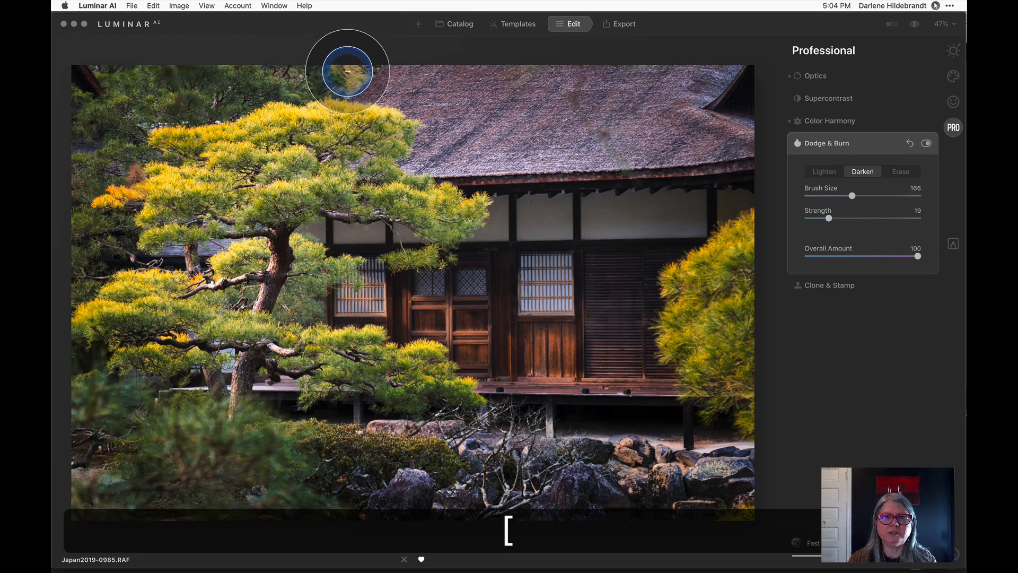
key("bracketright")
key("bracketright")
key("bracketright")
key("bracketright")
key("bracketright")
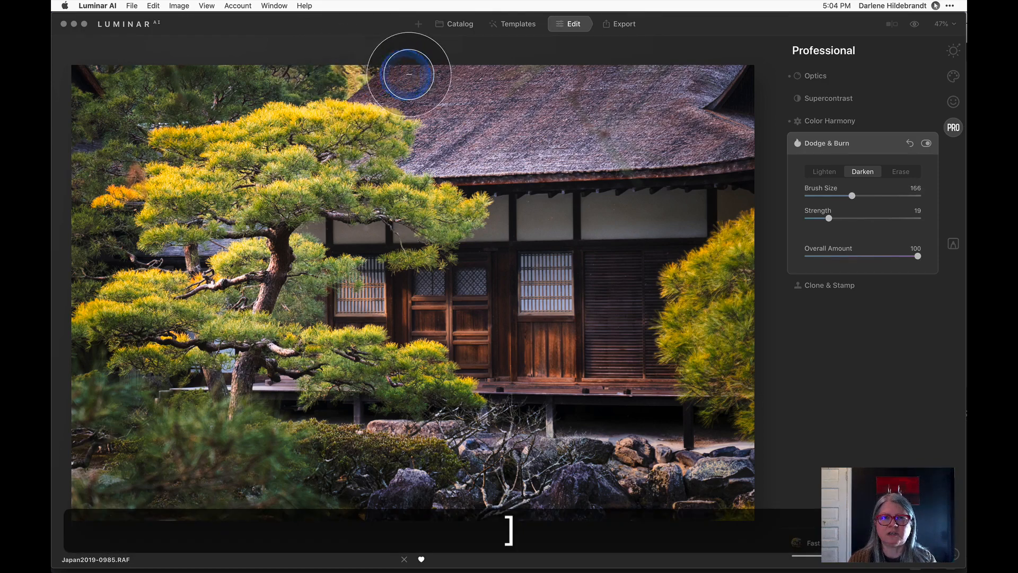
key("bracketright")
key("bracketright")
key("bracketright")
key("bracketright")
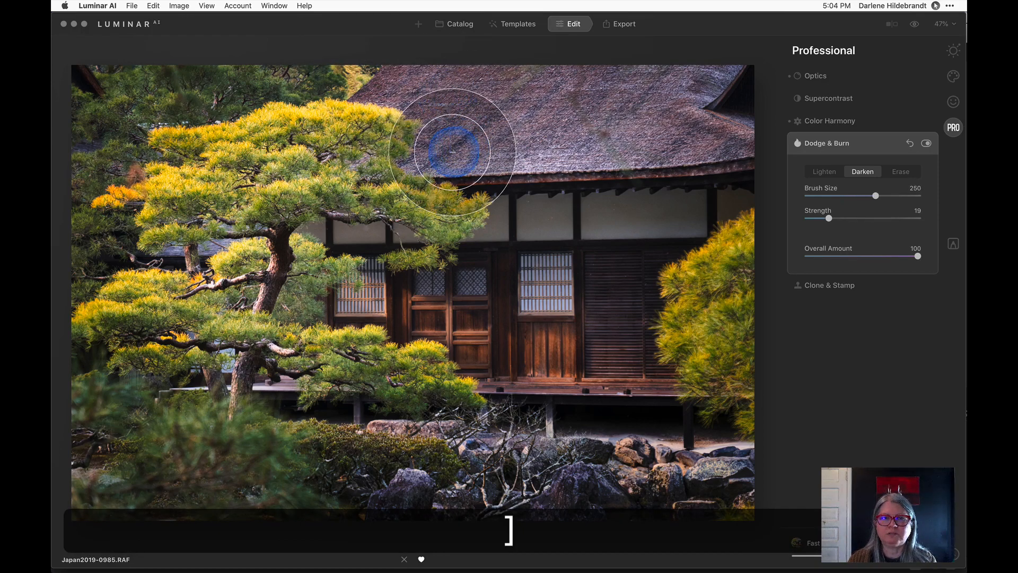
mouse_move(621, 147)
left_mouse_down()
mouse_move(716, 117)
mouse_move(438, 78)
mouse_move(450, 119)
mouse_move(704, 118)
mouse_move(754, 235)
mouse_move(742, 293)
left_mouse_up()
mouse_move(573, 450)
left_mouse_down()
mouse_move(723, 472)
mouse_move(712, 457)
left_mouse_up()
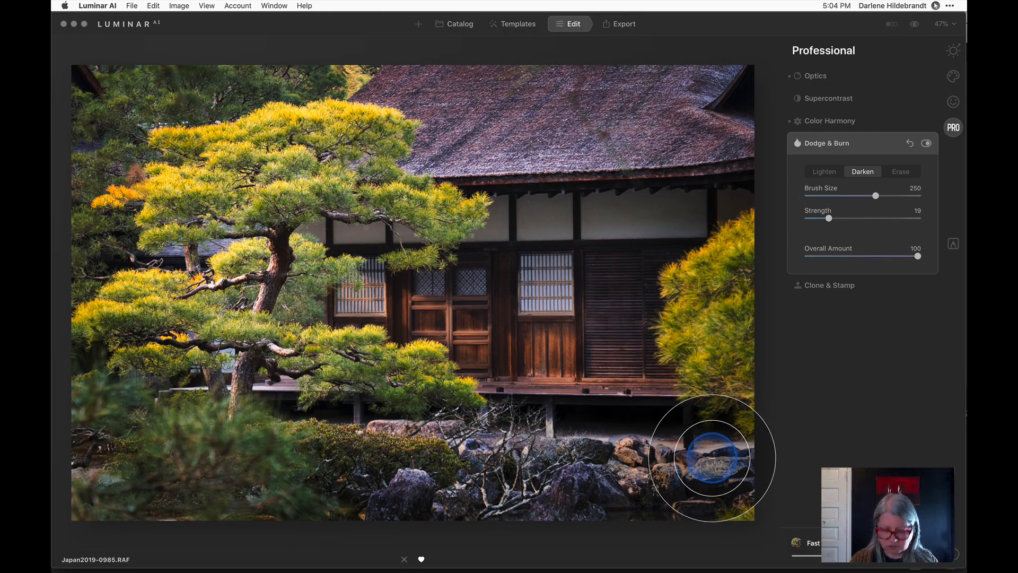
Reduce the Darken brush size to 226 and darken the shrubs and foliage across the photo's lower left
key("bracketleft")
key("bracketleft")
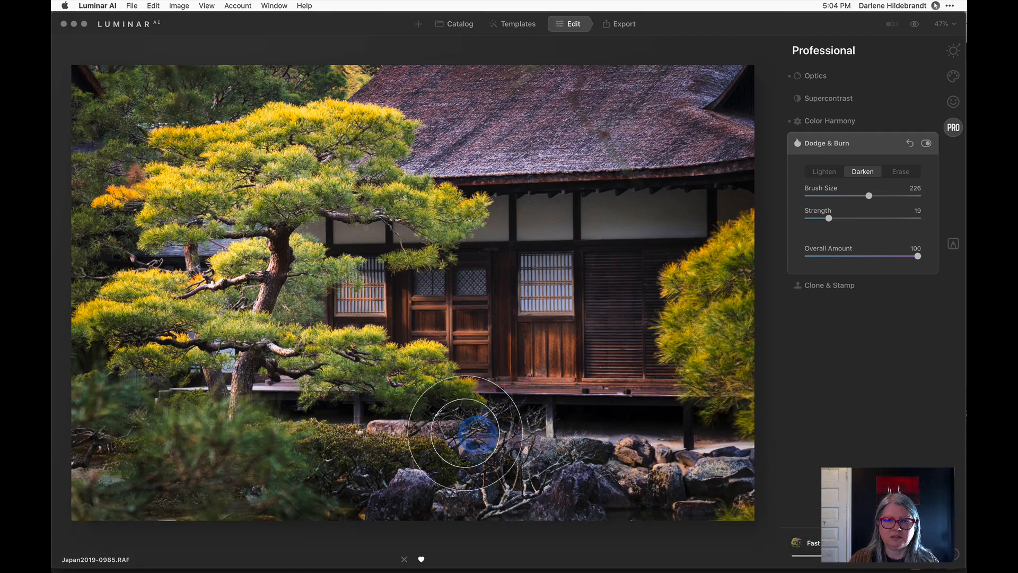
mouse_move(311, 429)
left_mouse_down()
mouse_move(102, 474)
mouse_move(91, 420)
mouse_move(86, 448)
left_mouse_up()
scroll(87, 479, "down", 1)
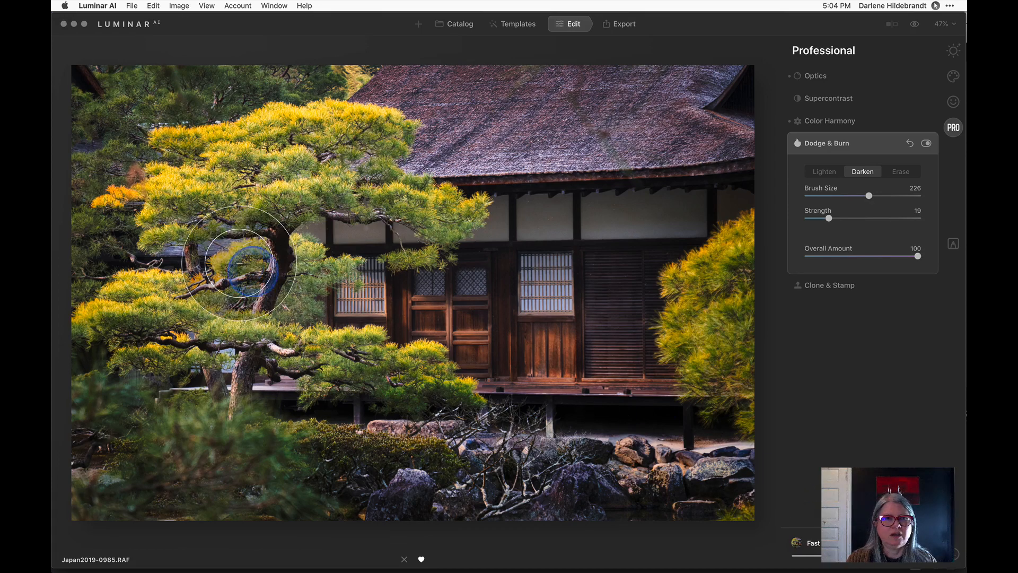
Darken the foliage along the photo's left edge, and erase the burn over the orange leaves at the upper left
mouse_move(108, 214)
left_mouse_down()
mouse_move(81, 258)
mouse_move(95, 82)
mouse_move(124, 75)
mouse_move(105, 77)
mouse_move(92, 350)
left_mouse_up()
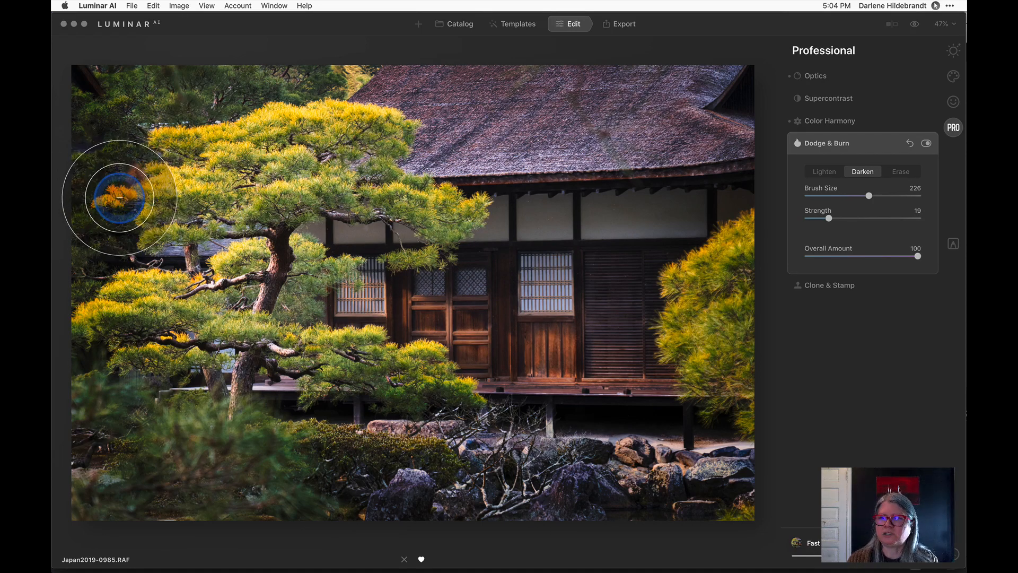
left_click(899, 171)
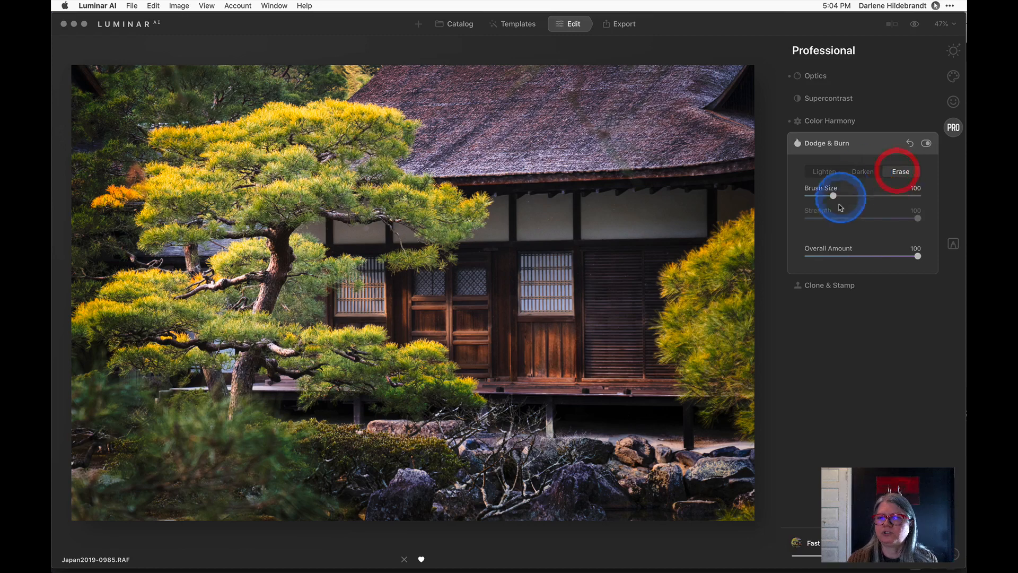
left_click(106, 197)
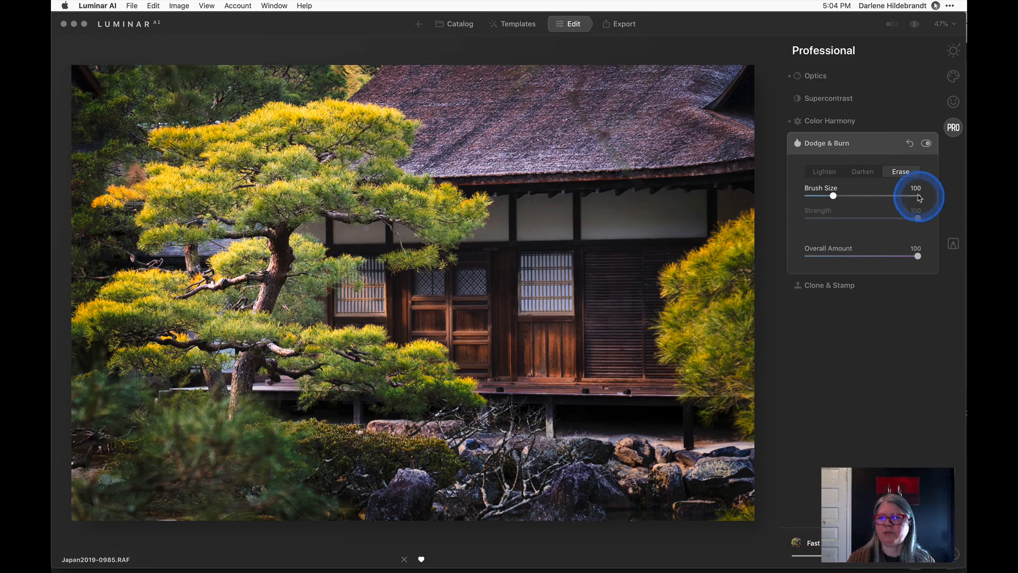
Set the Darken brush to strength 13 and size 58, and burn in the orange leaves at the upper left
left_click(863, 171)
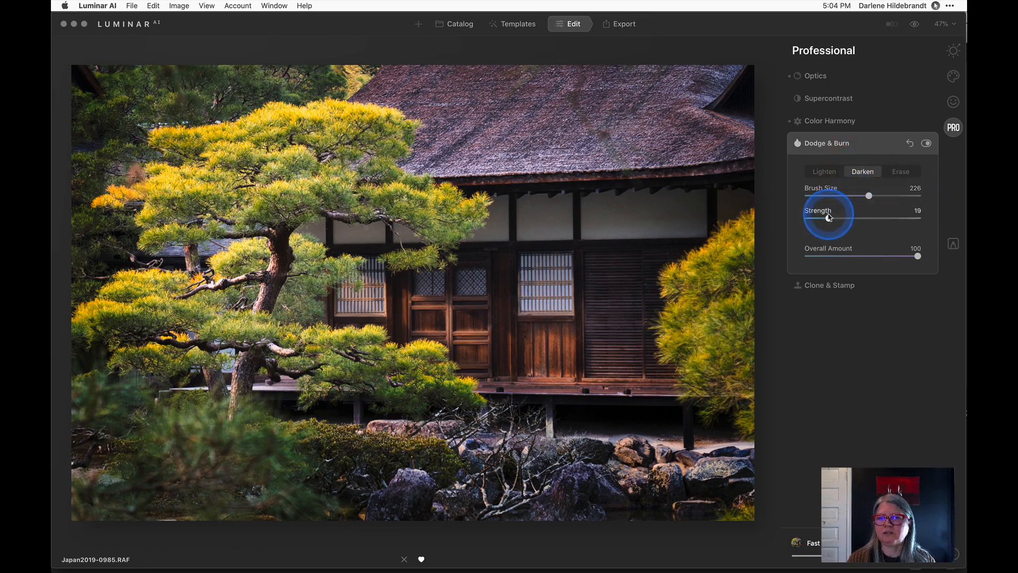
left_click_drag(823, 219, 821, 218)
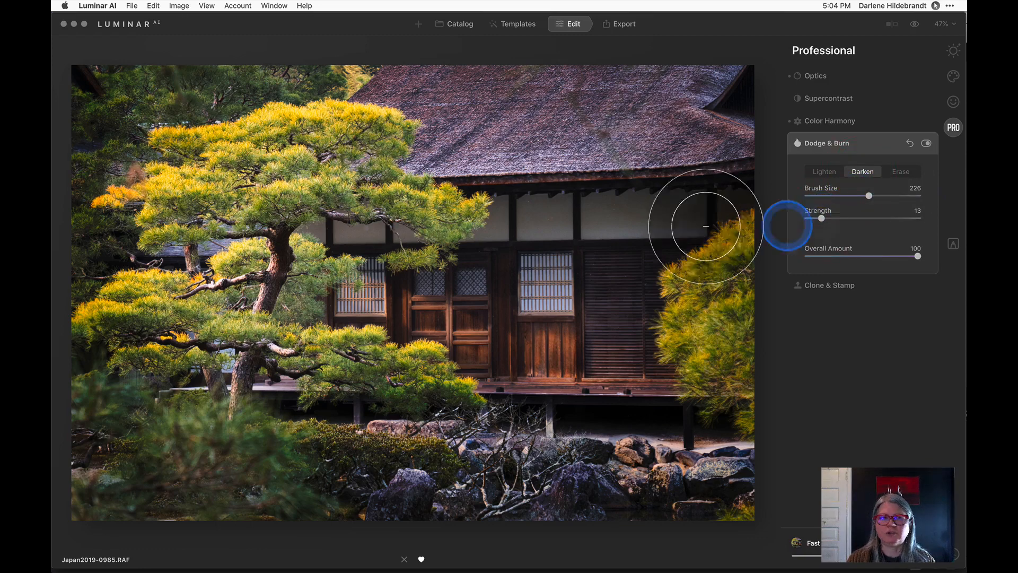
key("bracketleft")
key("bracketleft")
key("bracketleft")
key("bracketleft")
key("bracketleft")
key("bracketleft")
key("bracketleft")
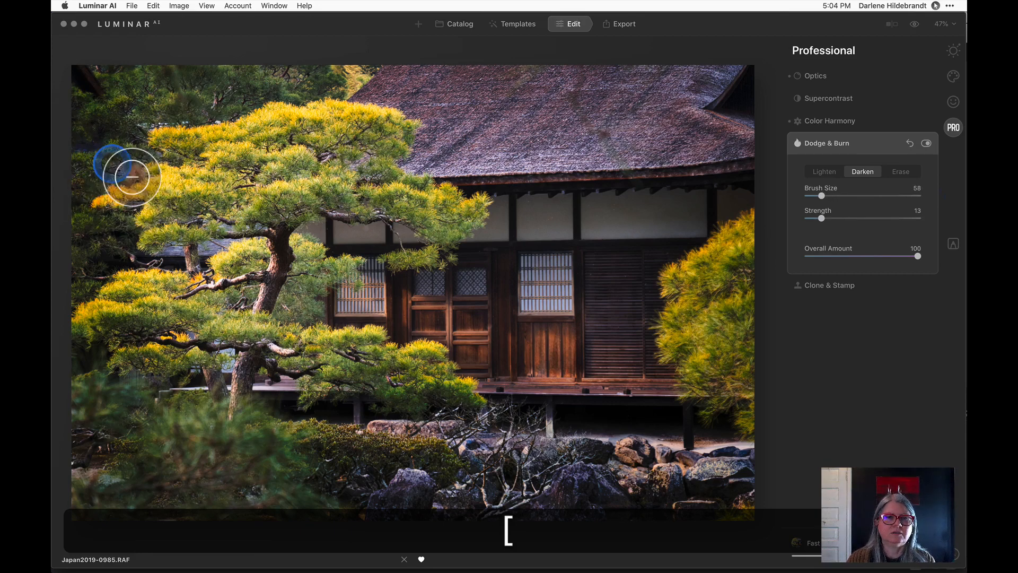
left_click_drag(136, 168, 96, 200)
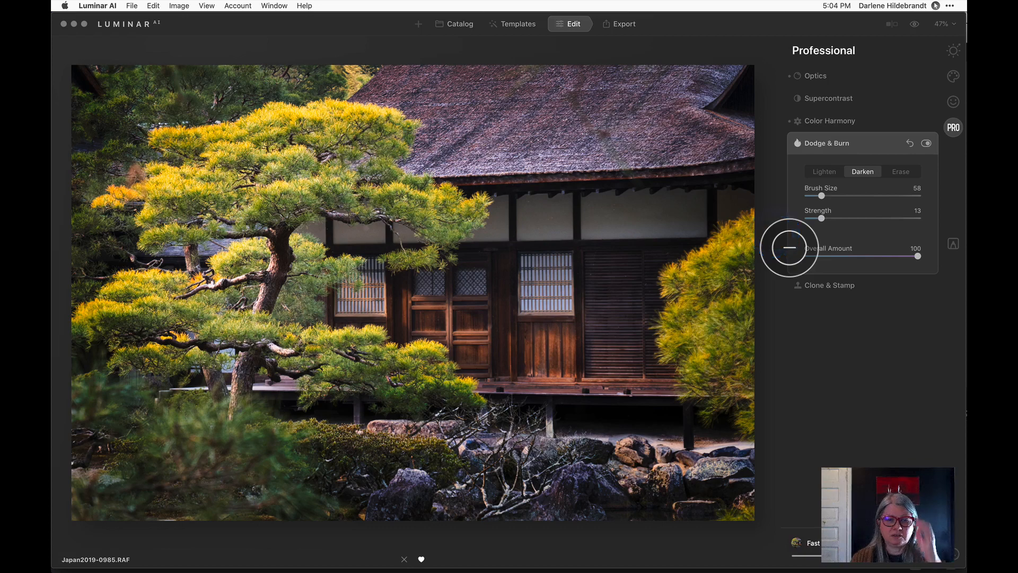
Vary the Dodge & Burn Overall Amount down to 42 and settle on 87
left_click(875, 147)
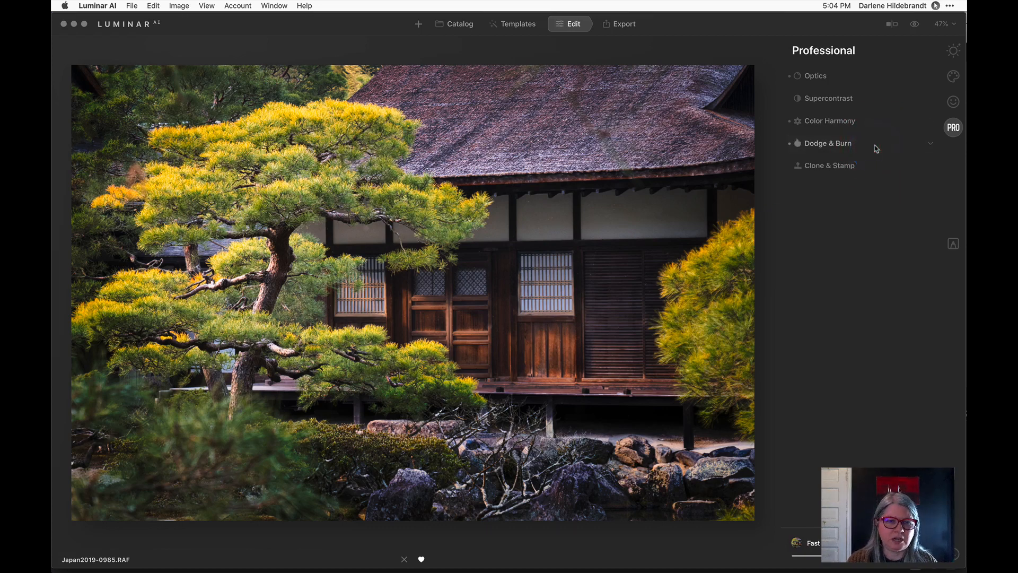
left_click(875, 146)
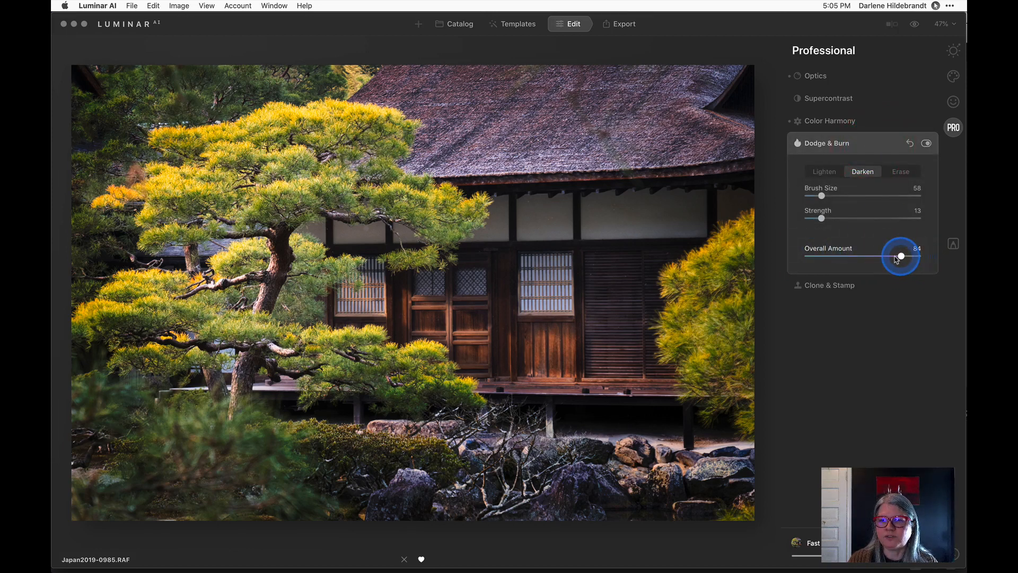
left_click_drag(870, 258, 855, 259)
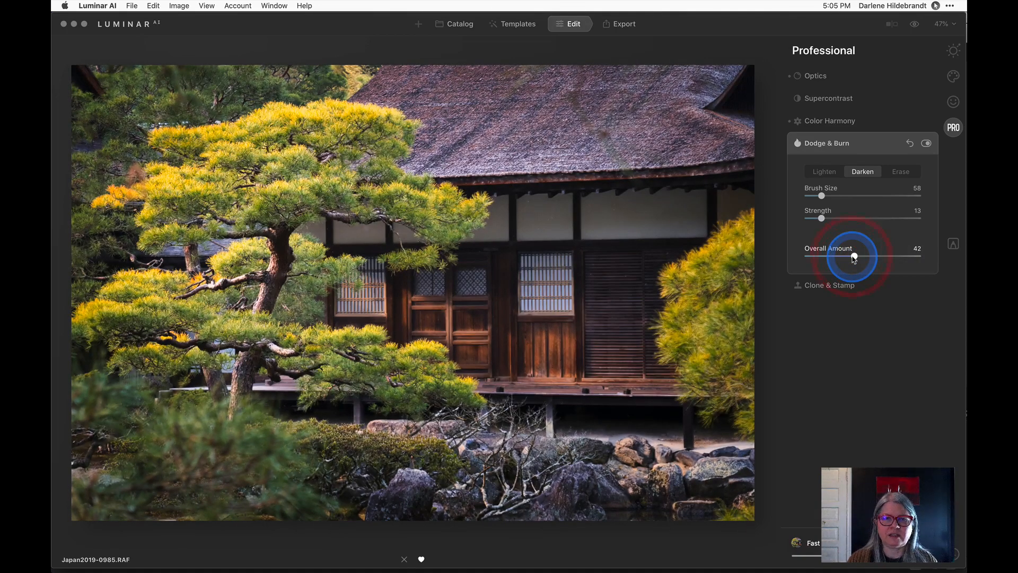
left_click_drag(854, 258, 903, 257)
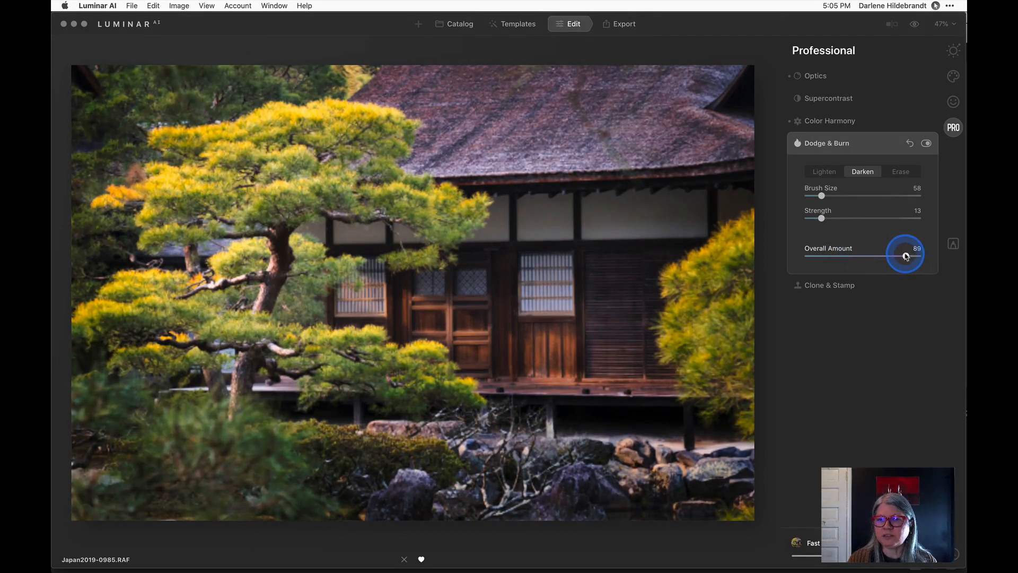
left_click_drag(902, 257, 904, 257)
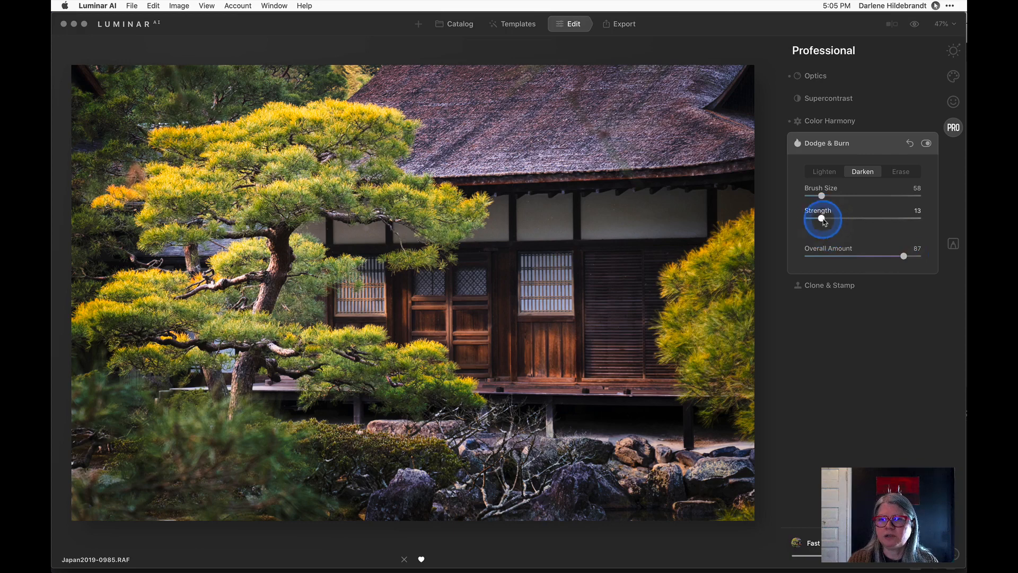
Reduce the Darken brush to size 34 and strength 10, and darken the bright spots around the base of the pine trunk
key("bracketleft")
key("bracketleft")
key("bracketleft")
key("bracketleft")
key("bracketleft")
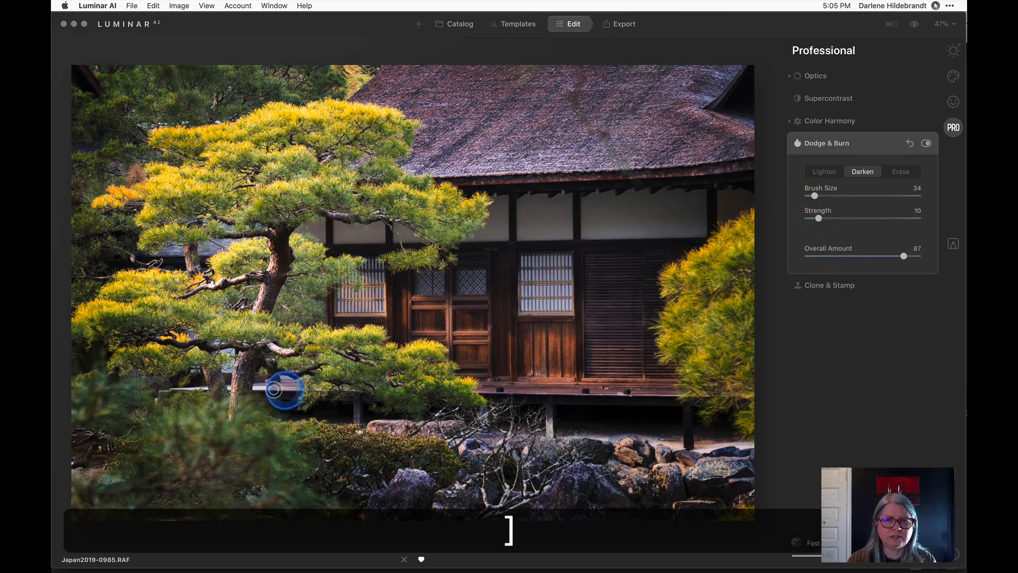
left_click(309, 404)
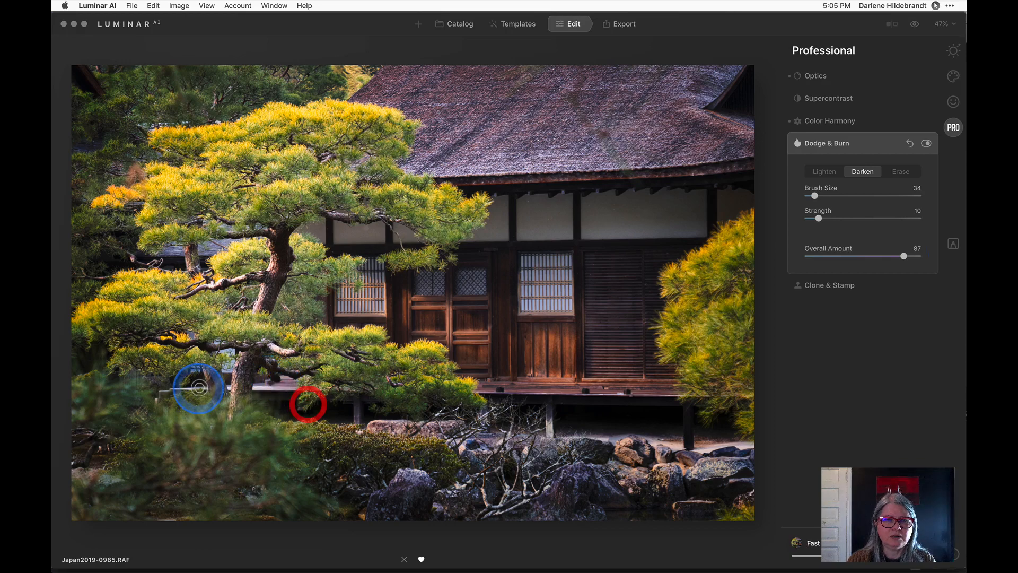
mouse_move(195, 387)
left_mouse_down()
mouse_move(168, 390)
mouse_move(229, 356)
mouse_move(223, 351)
left_mouse_up()
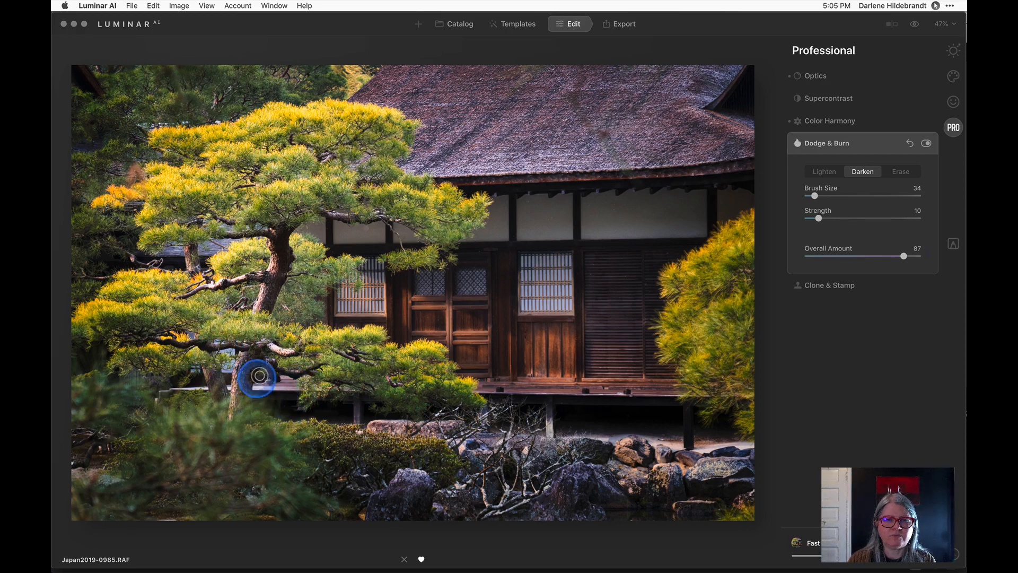
left_click(266, 374)
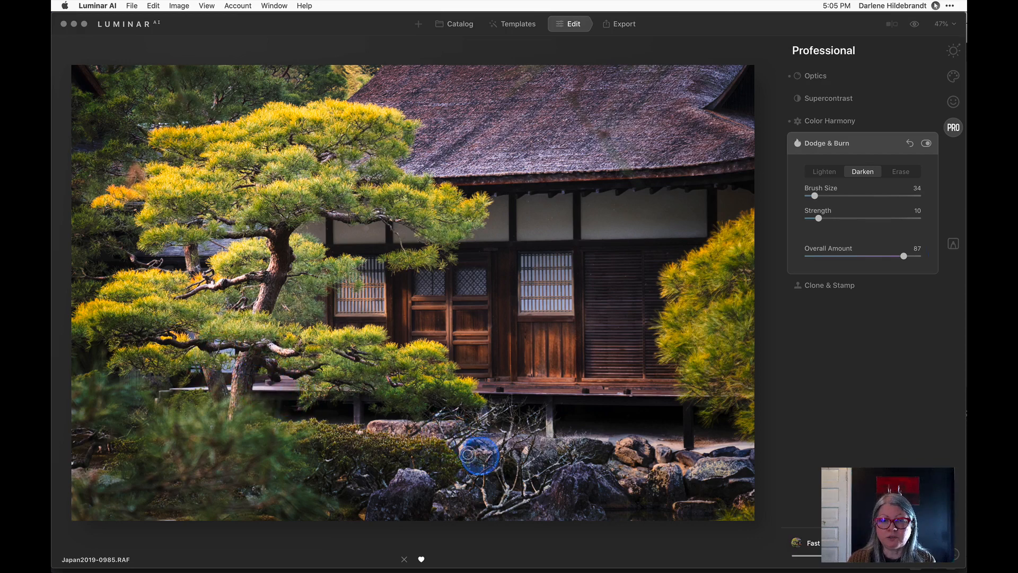
Darken small bright spots on the foreground rocks, the pine branches and the lower-left edge of the photo
left_click(527, 440)
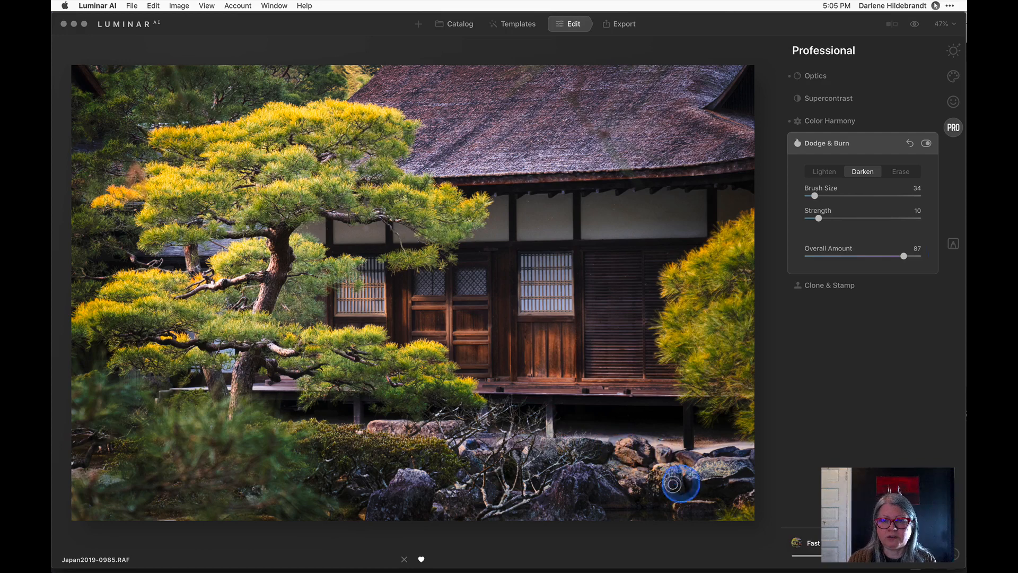
left_click(407, 429)
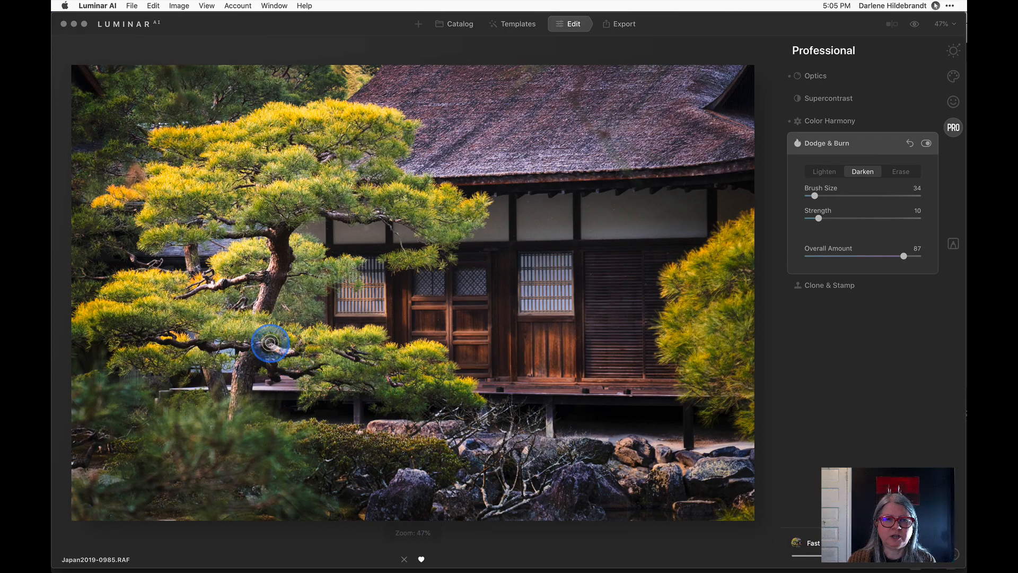
left_click(270, 342)
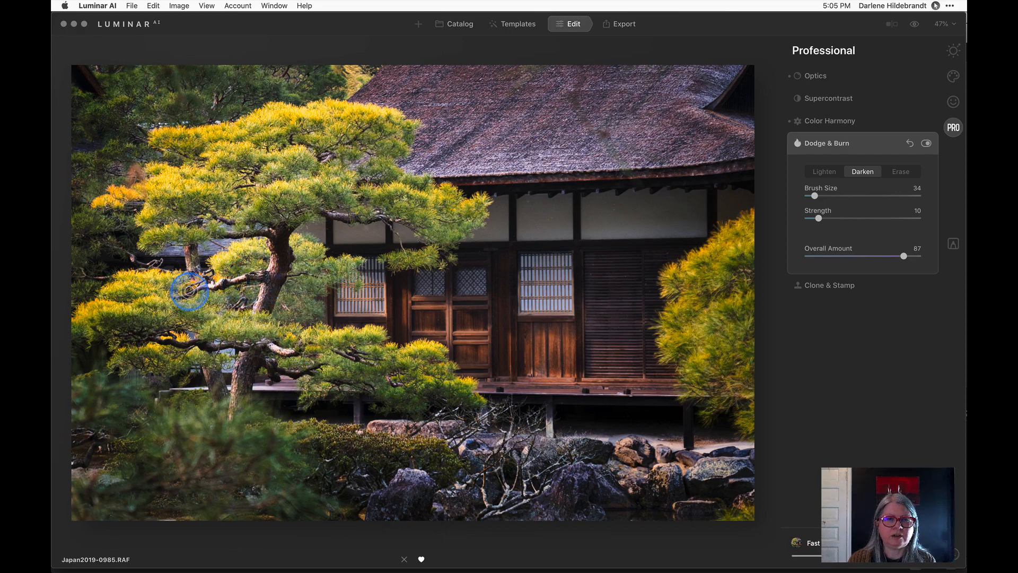
left_click(187, 289)
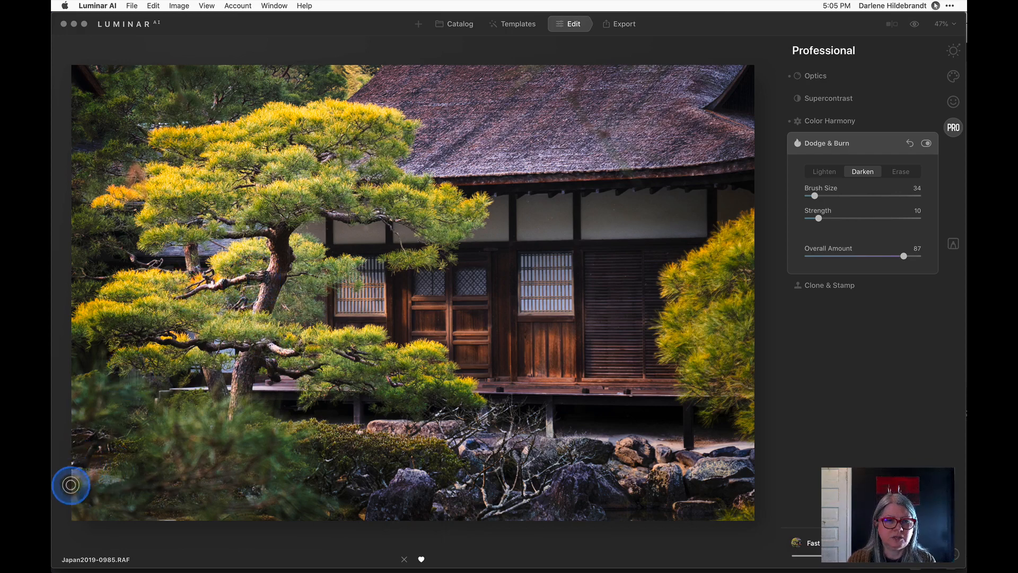
left_click(75, 470)
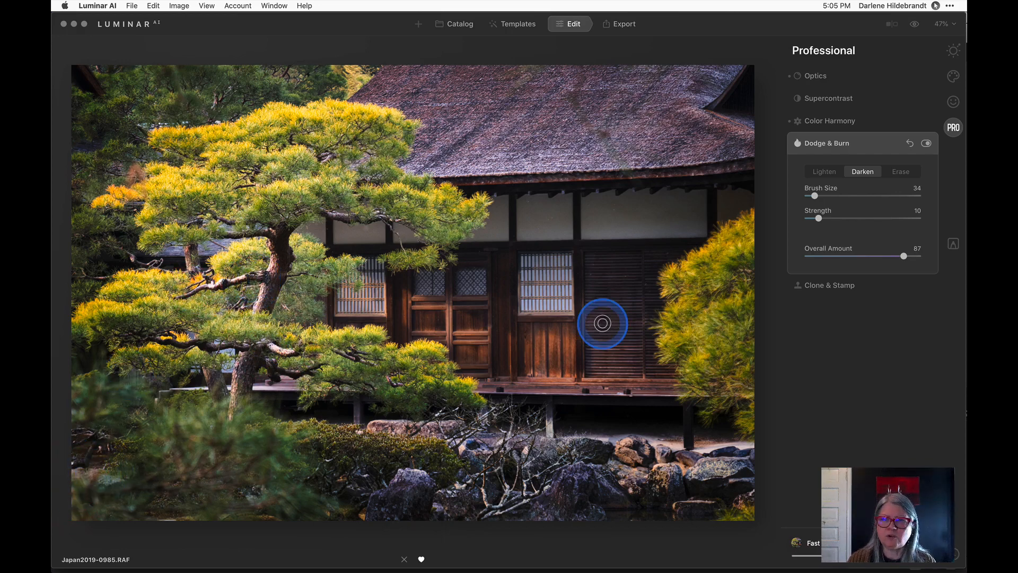
Close Dodge & Burn and set up the Essentials Erase tool in Select mode with a brush radius of 32
left_click(872, 143)
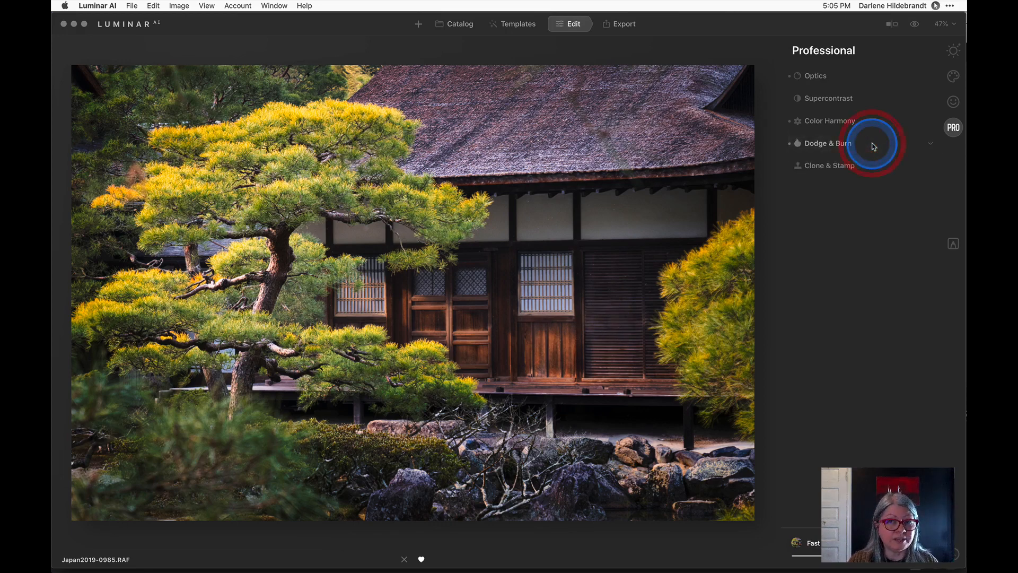
left_click(953, 50)
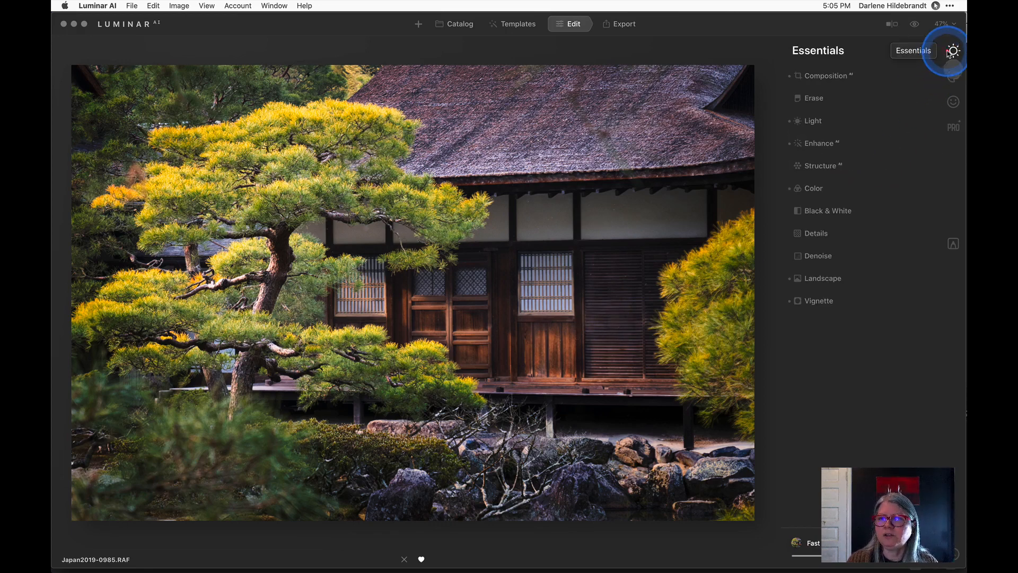
left_click(819, 100)
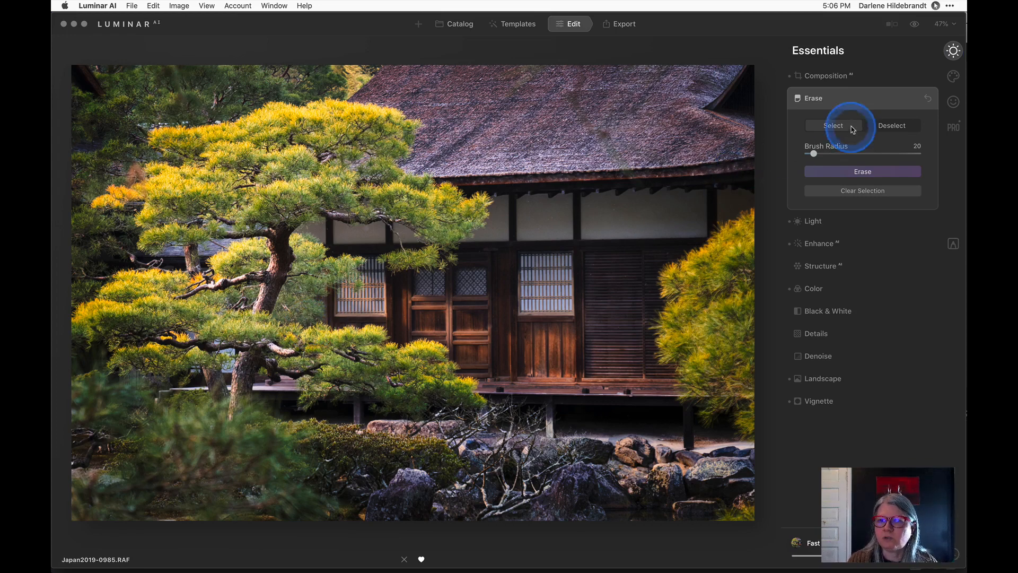
left_click(830, 126)
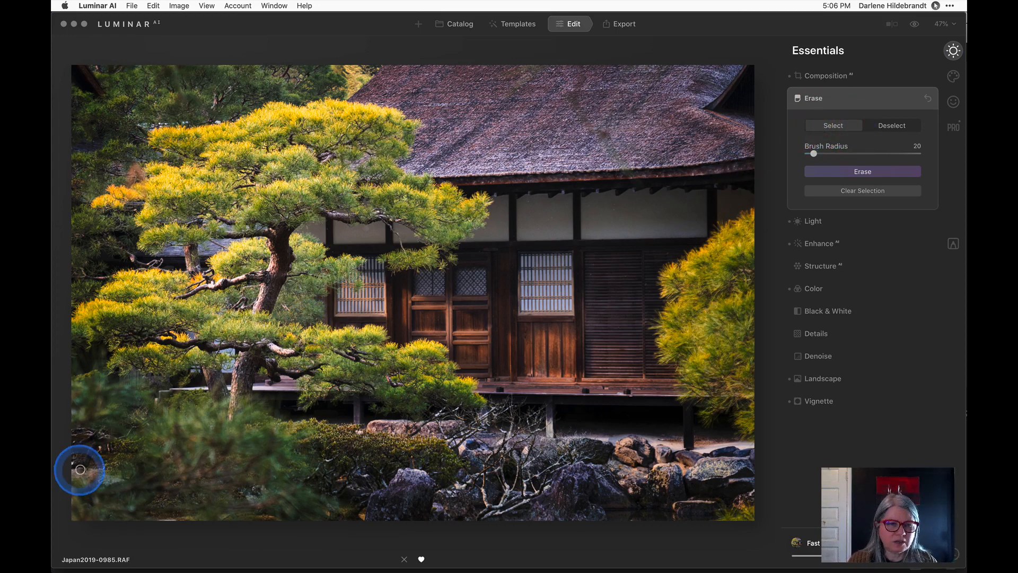
key("bracketright")
key("bracketright")
key("bracketleft")
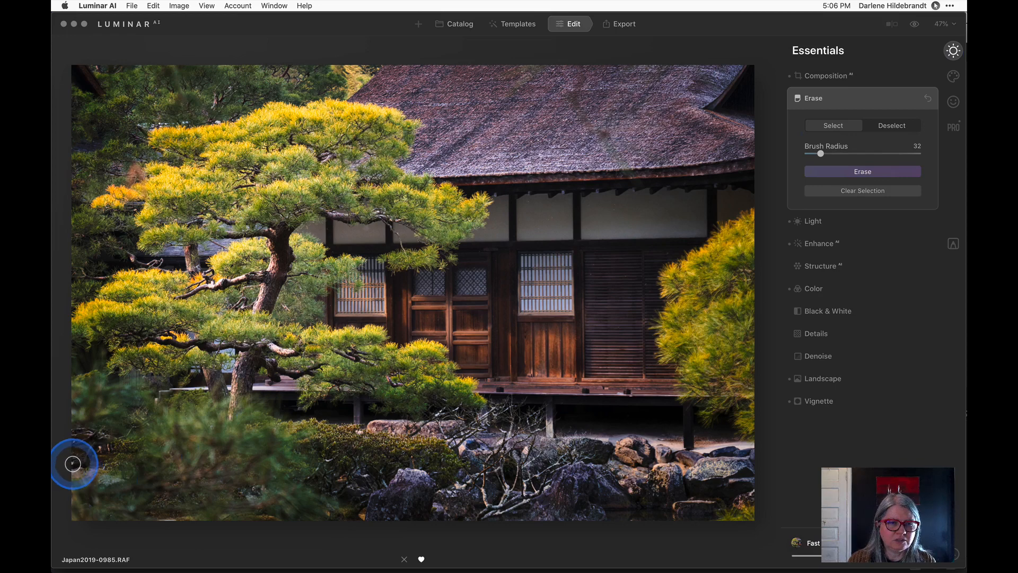
Mark distracting spots at the lower left, bottom edge and lower-right corner of the photo, and erase them
left_click(73, 463)
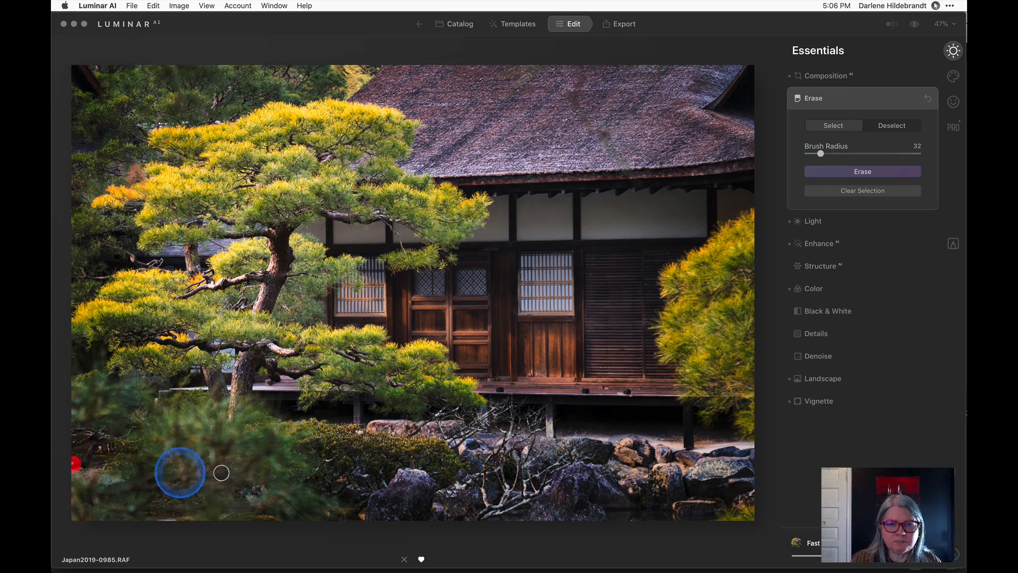
left_click(99, 449)
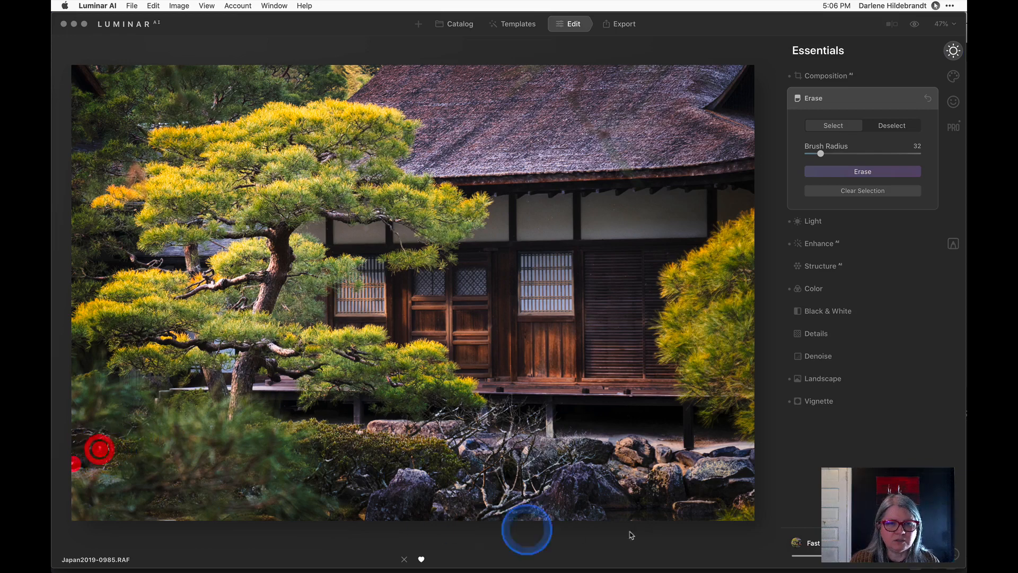
left_click(752, 493)
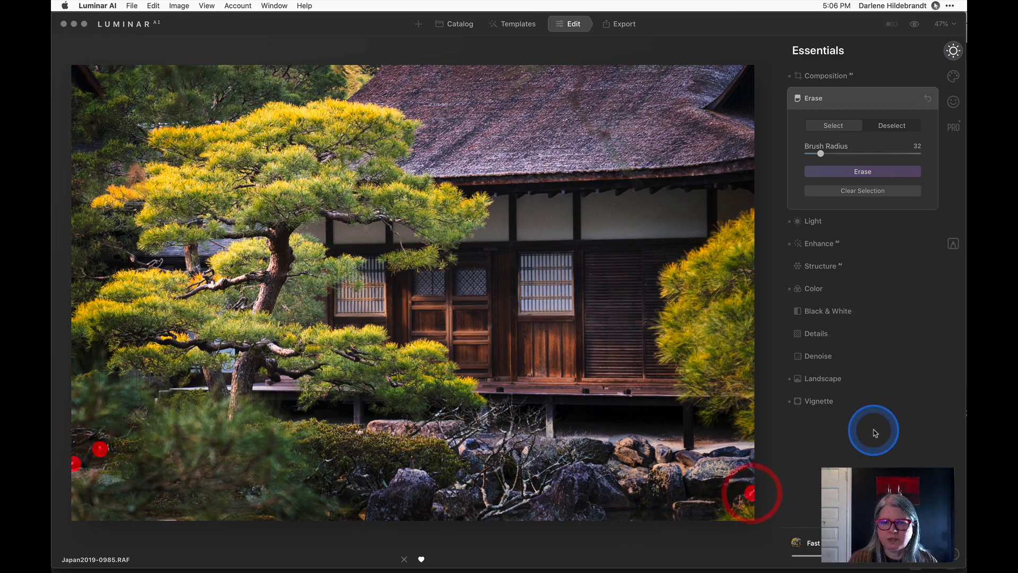
left_click(167, 517)
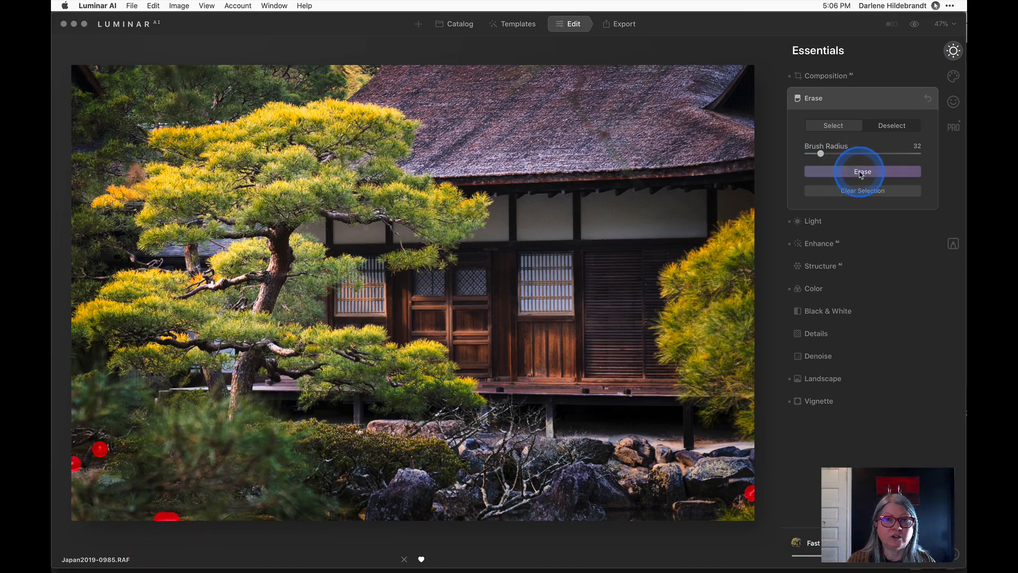
left_click(861, 172)
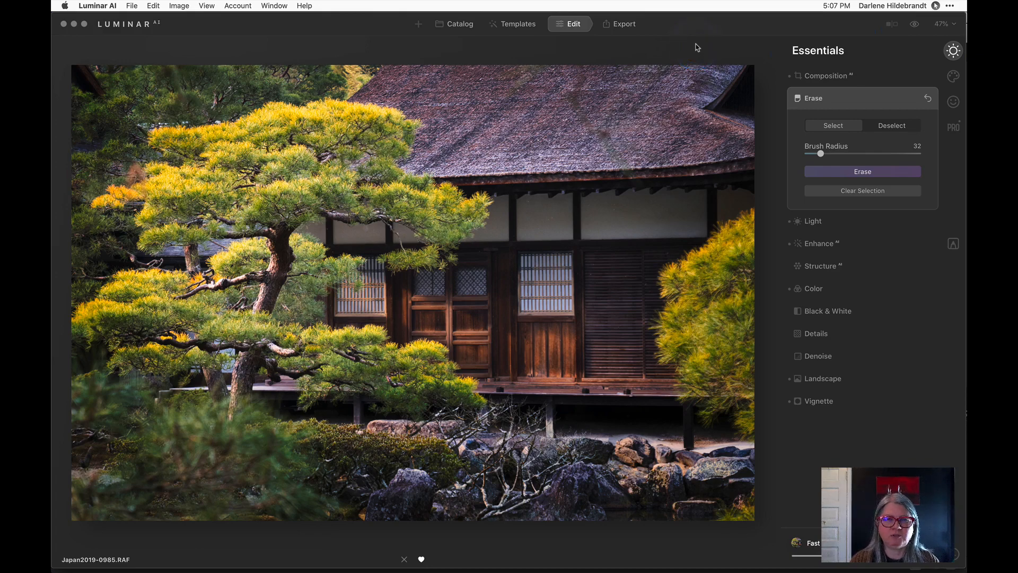
Close the Erase tool and switch to the photo Japan2019-0985-Edit.tif for comparison
key("Right")
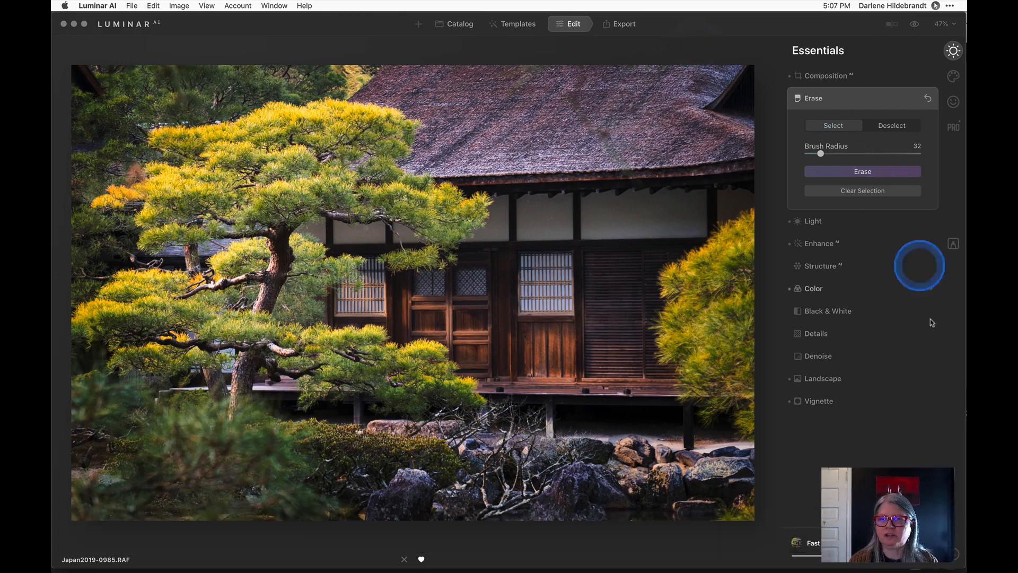
left_click(834, 459)
key("Right")
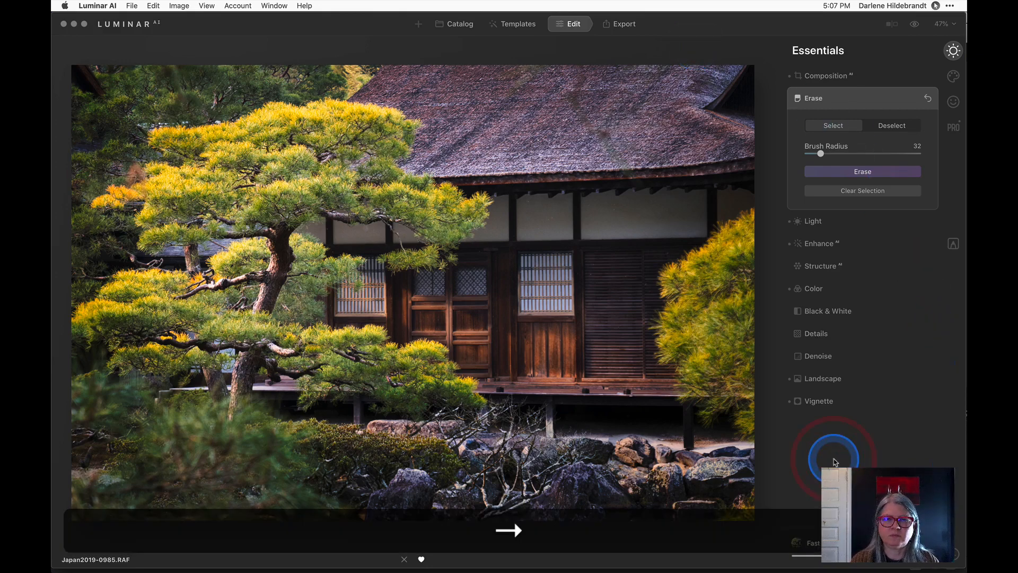
left_click(856, 101)
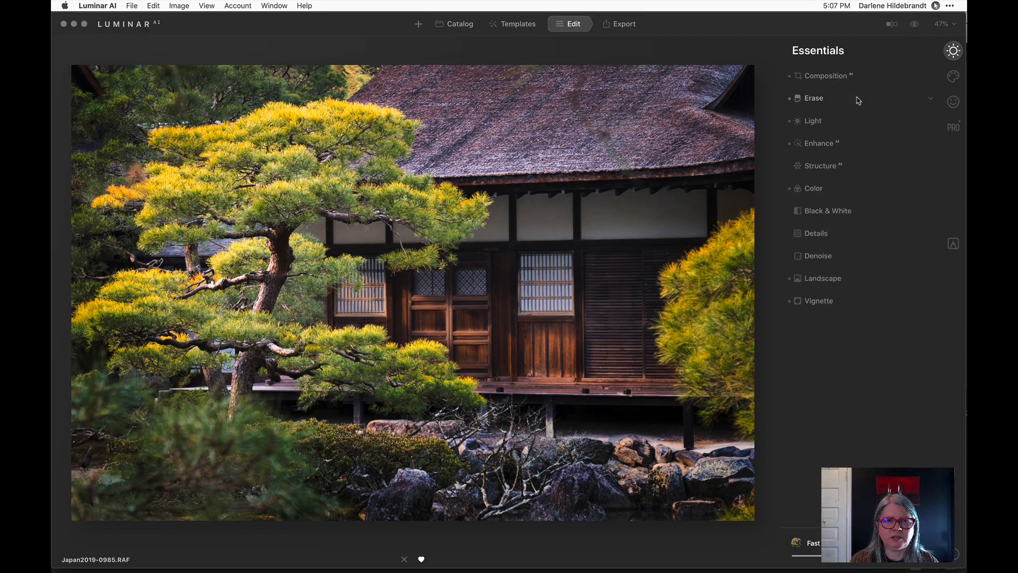
key("Right")
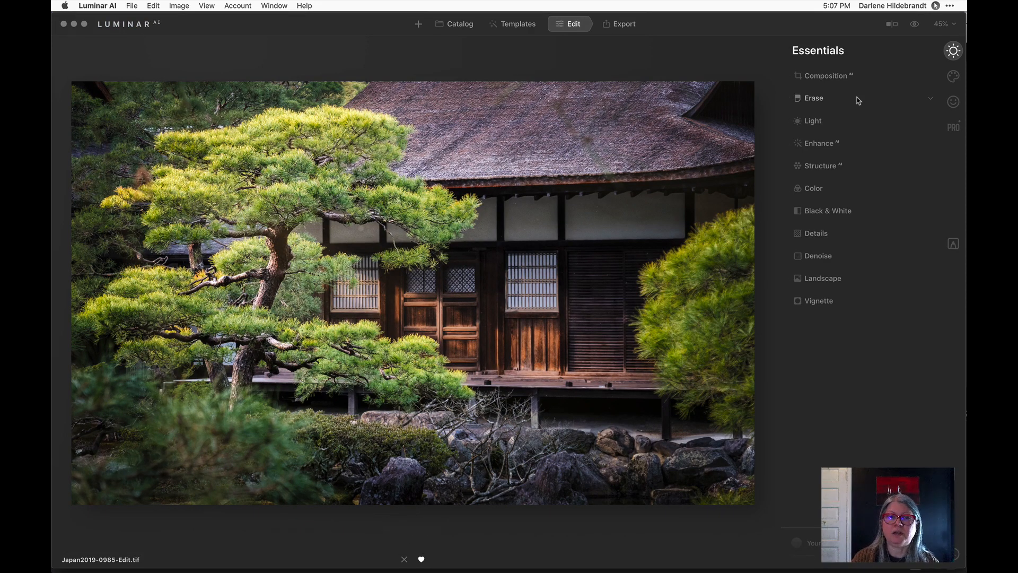
Return from the raw temple photo to the catalog and open the pond photo Japan2019-0984.RAF
key("Left")
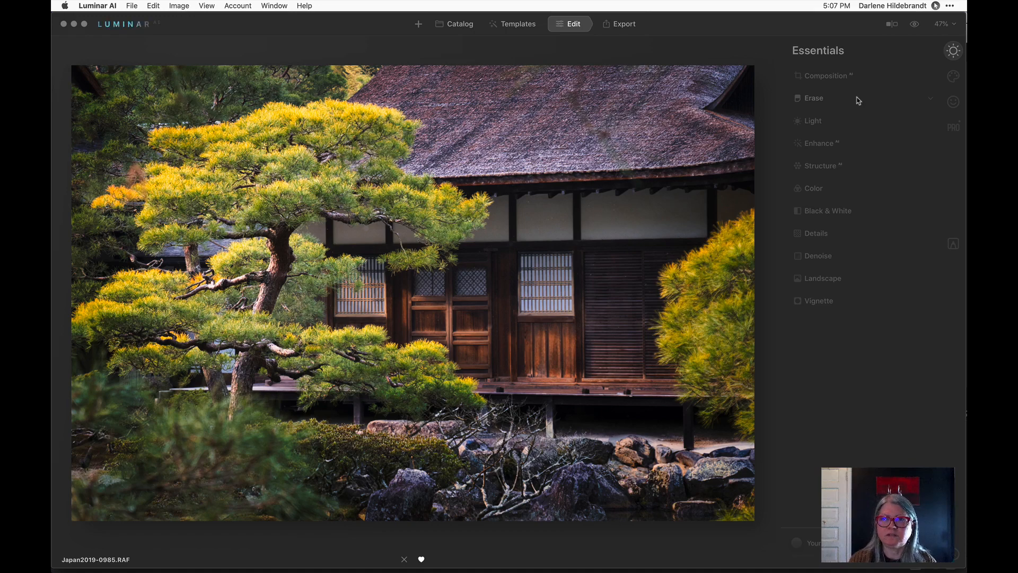
left_click(456, 24)
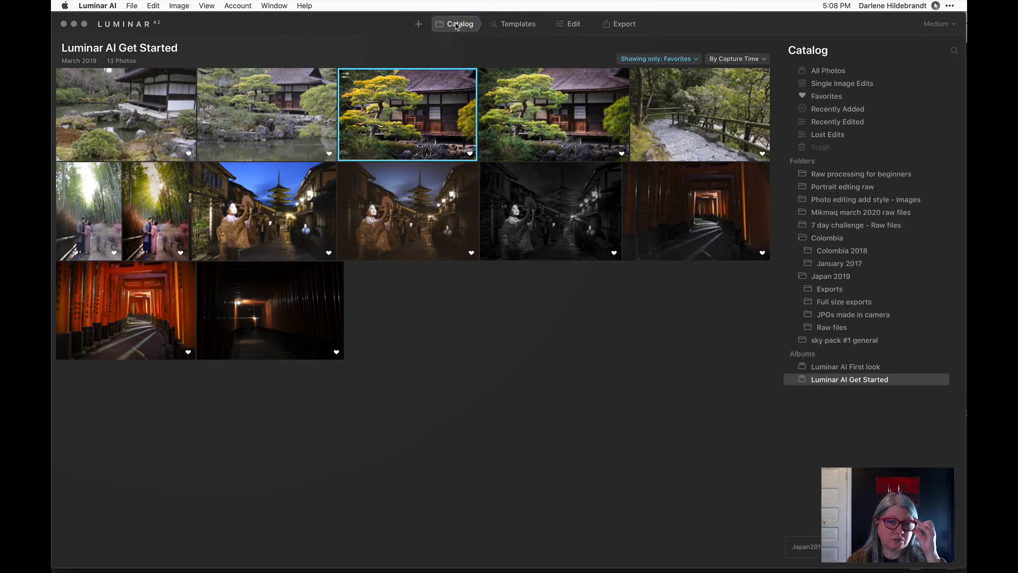
left_click(456, 25)
left_click(244, 120)
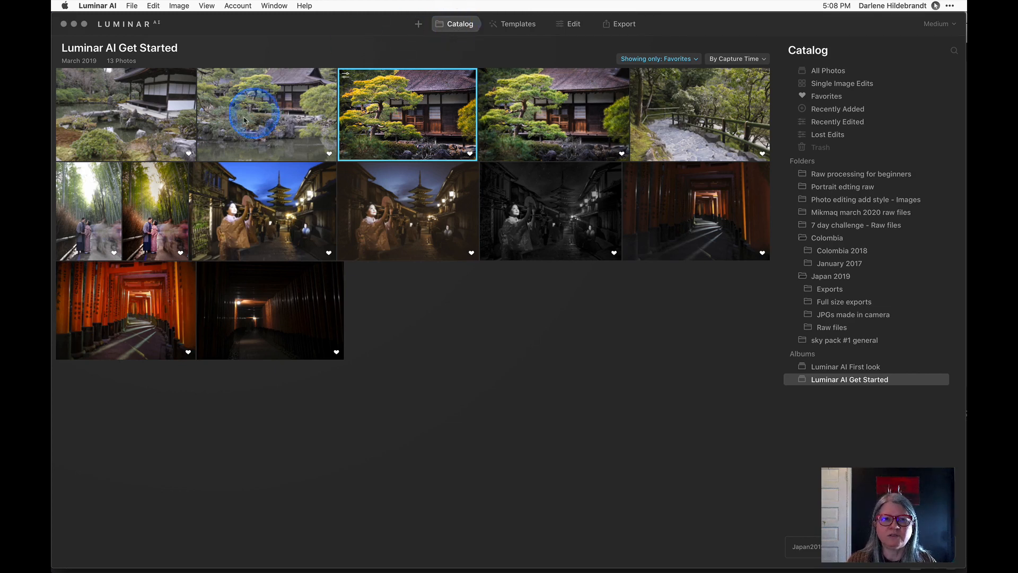
double_click(248, 124)
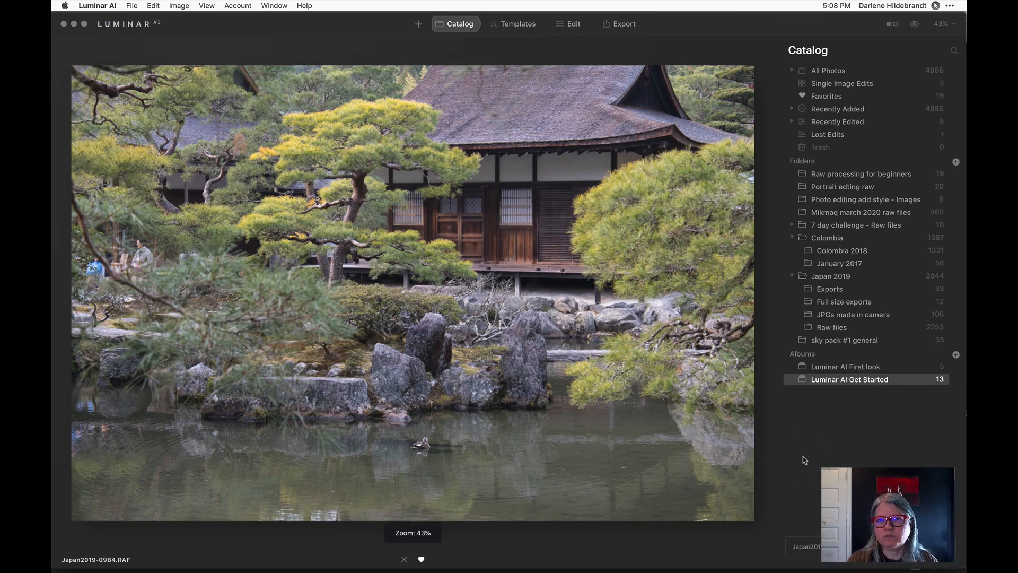
Apply the user template Fast Fix edit 1 to the pond photo and compare it with the original
left_click(525, 25)
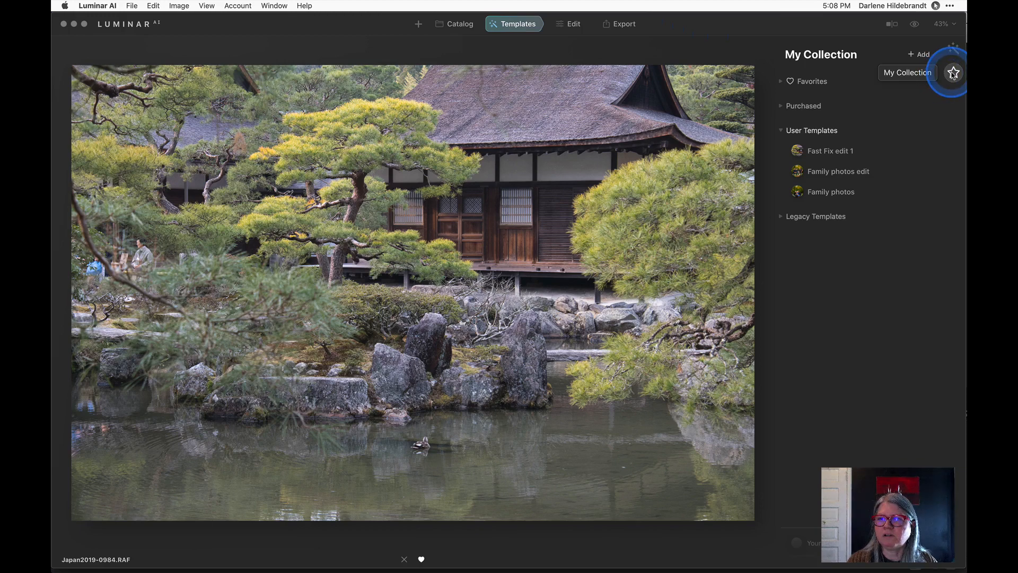
left_click(836, 154)
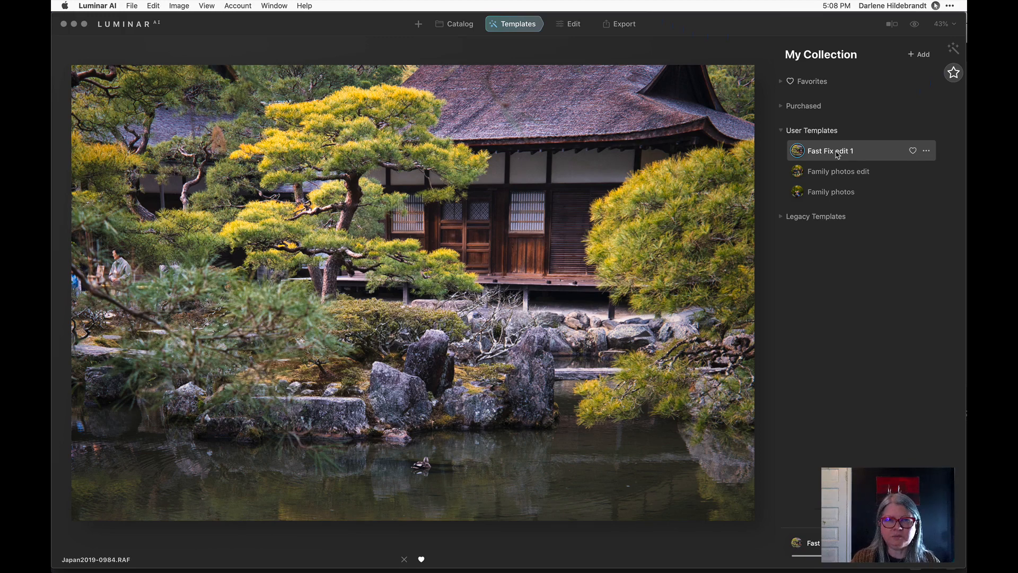
key("backslash")
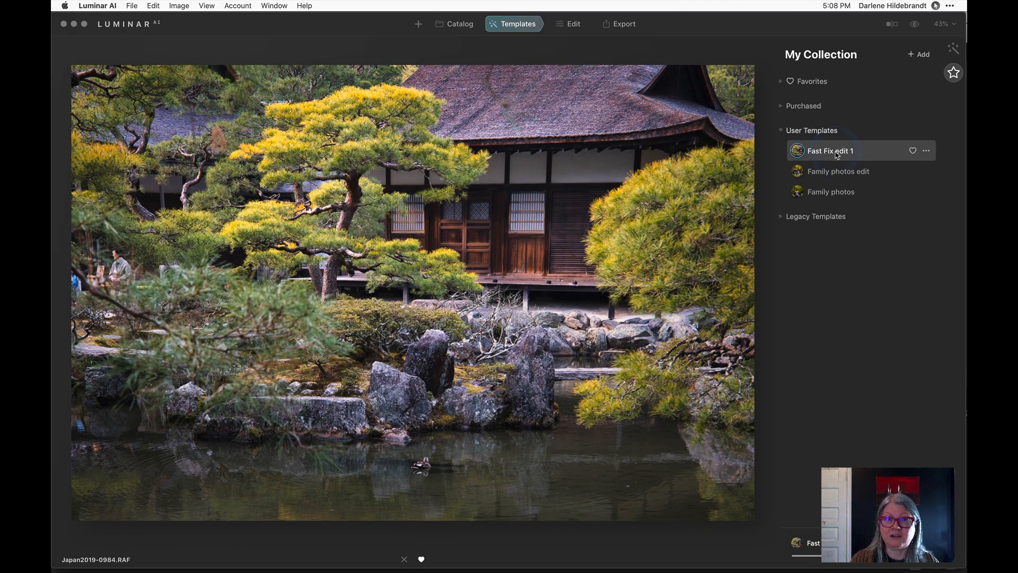
Straighten the pond photo automatically, apply the Composition AI crop, and enlarge and reposition the crop around the duck and temple
left_click(573, 24)
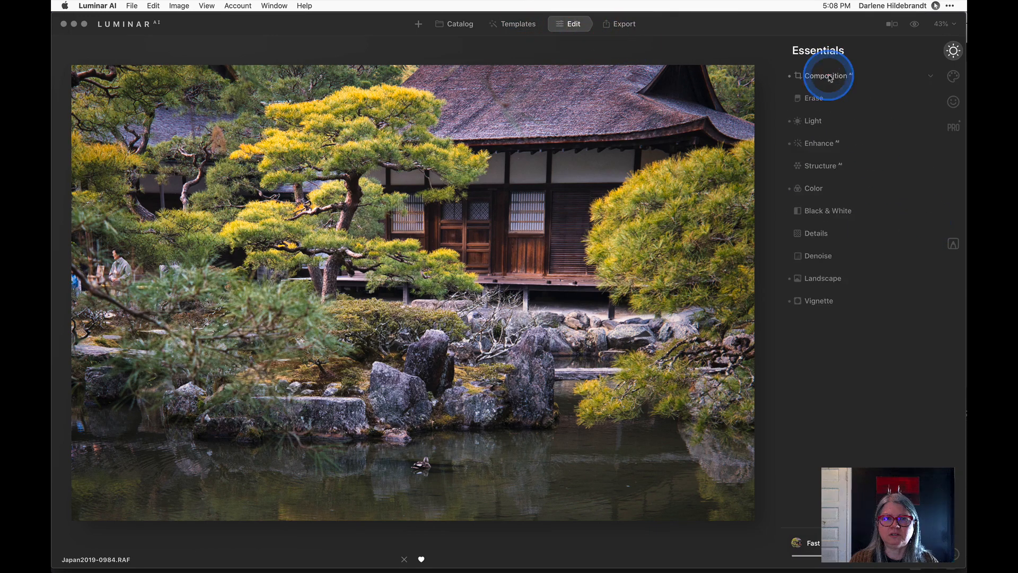
left_click(827, 75)
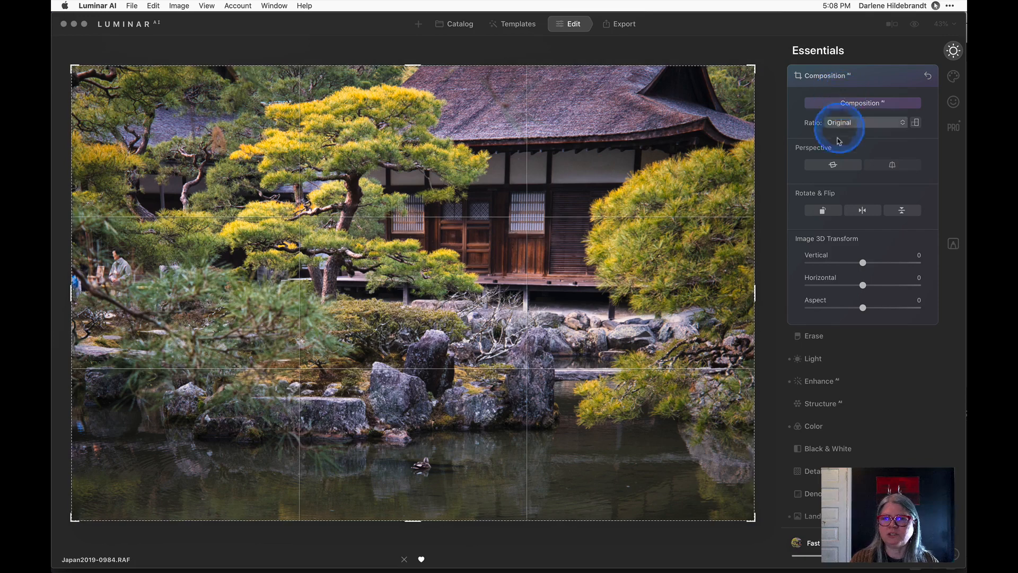
left_click(834, 166)
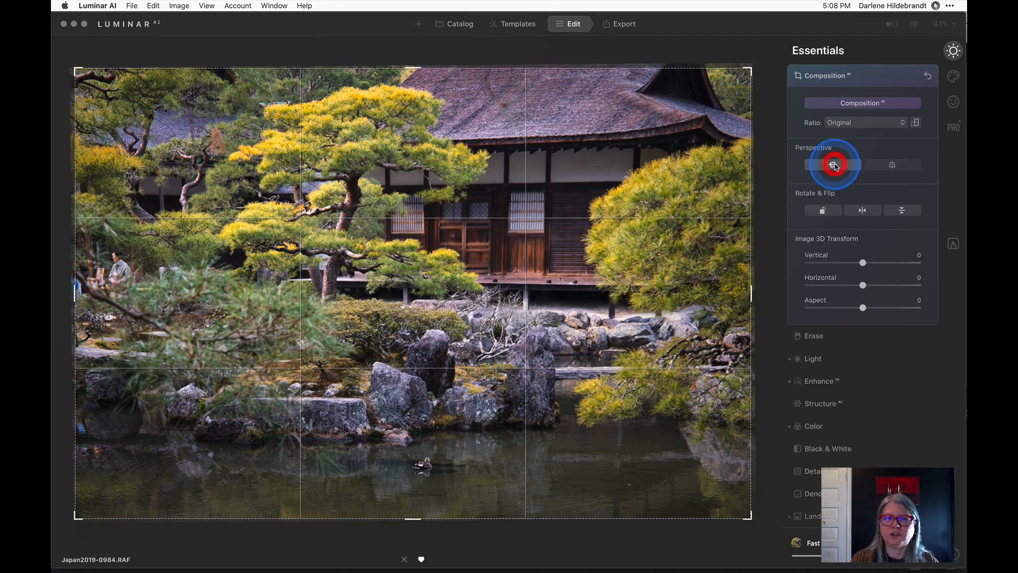
left_click(860, 109)
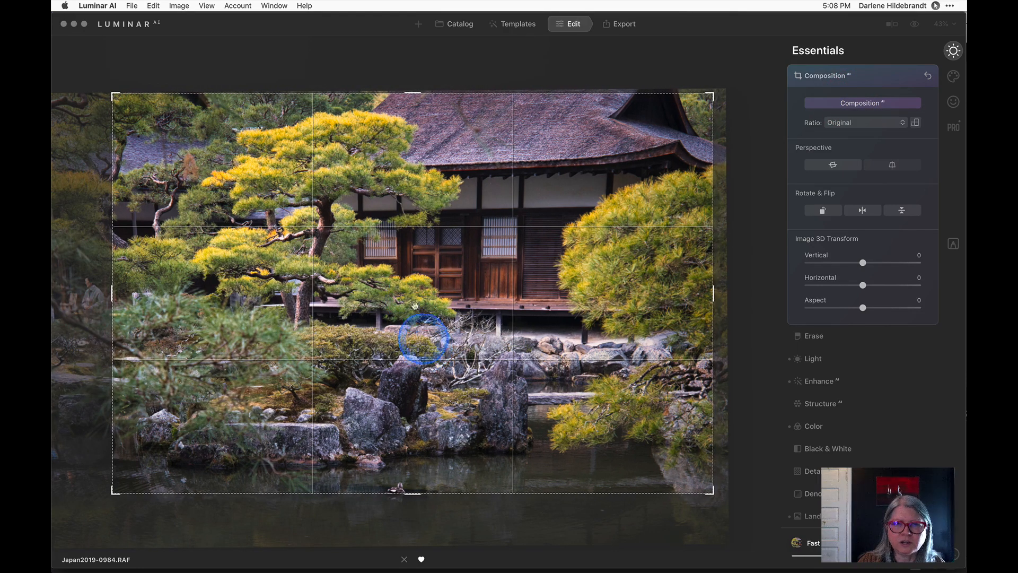
left_click_drag(418, 316, 420, 314)
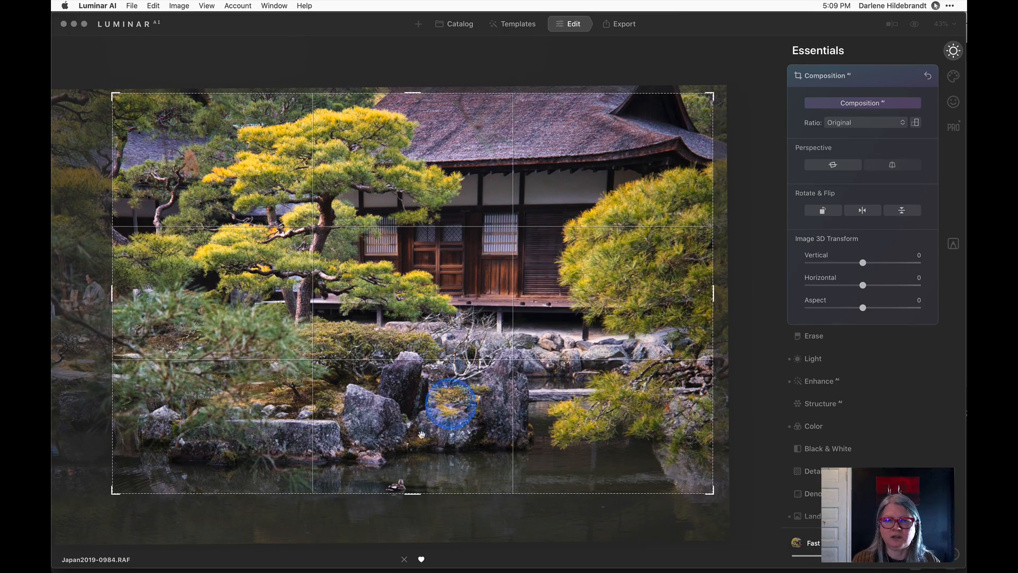
left_click_drag(414, 493, 414, 499)
left_click_drag(439, 409, 426, 406)
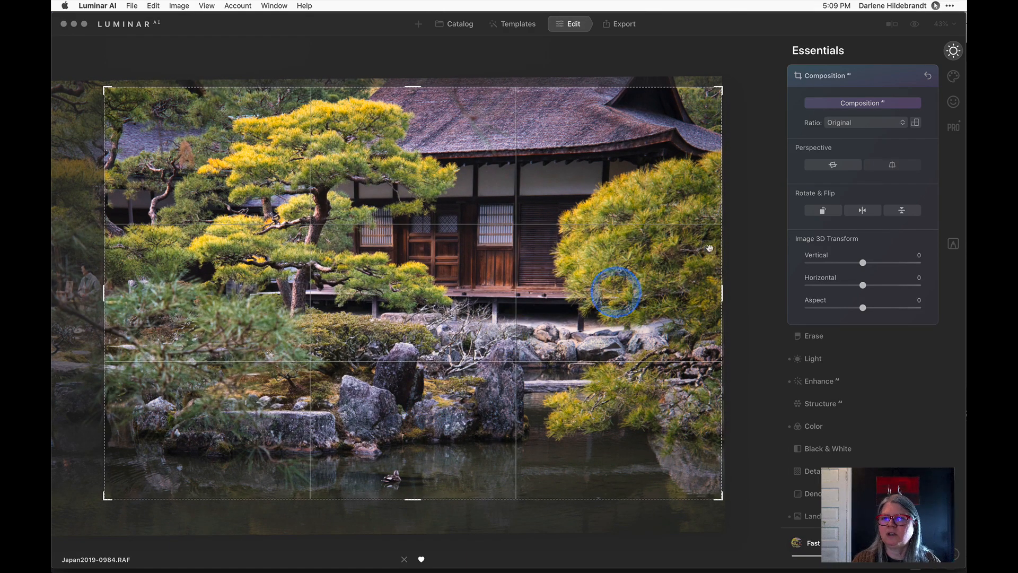
Set the crop ratio to Free, narrow the crop from the right side, apply it, and compare the photo with its original
left_click(848, 123)
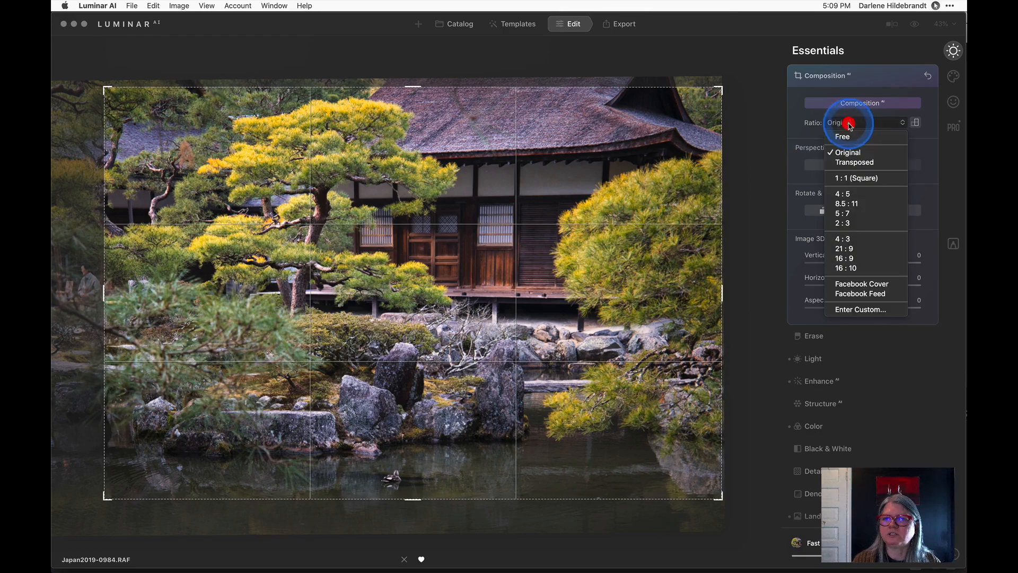
left_click(848, 137)
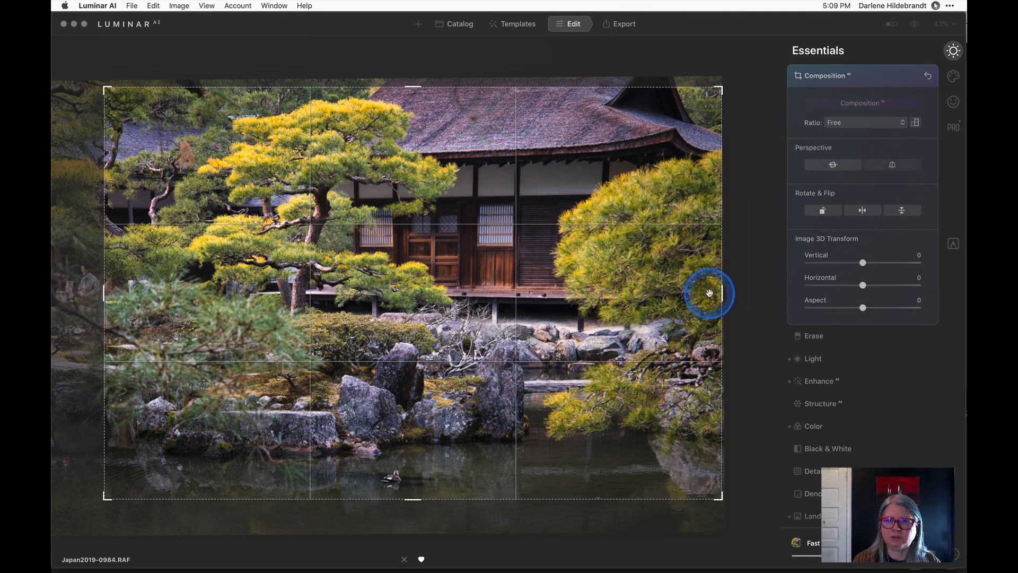
left_click_drag(720, 292, 657, 322)
mouse_move(412, 499)
left_mouse_down()
mouse_move(412, 490)
mouse_move(415, 499)
left_mouse_up()
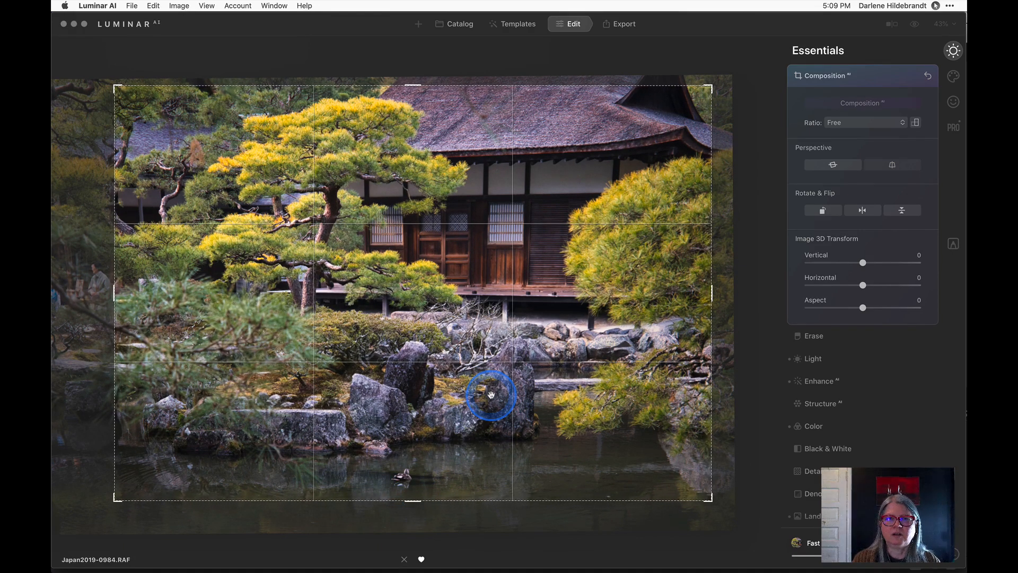
key("Return")
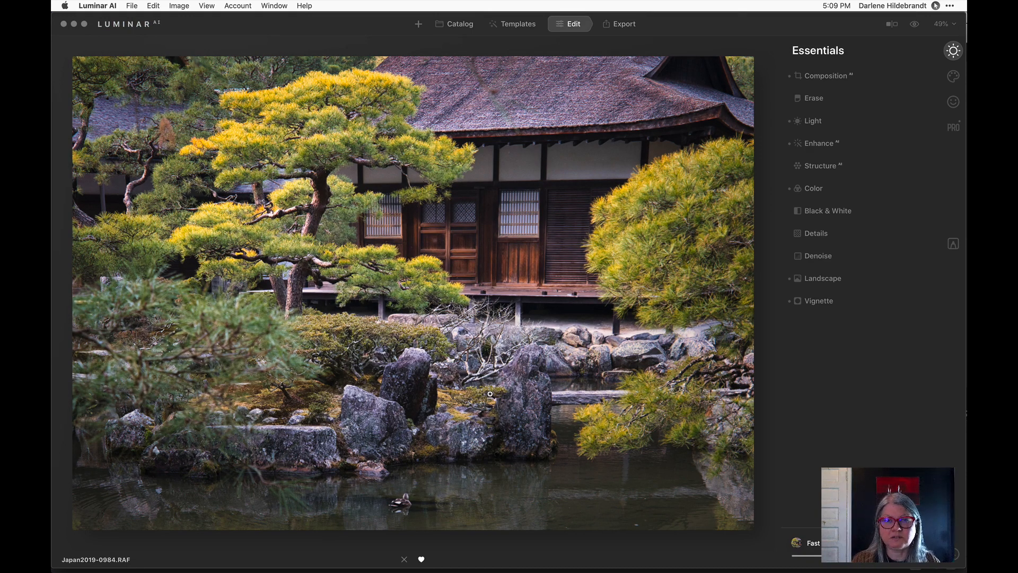
key("backslash")
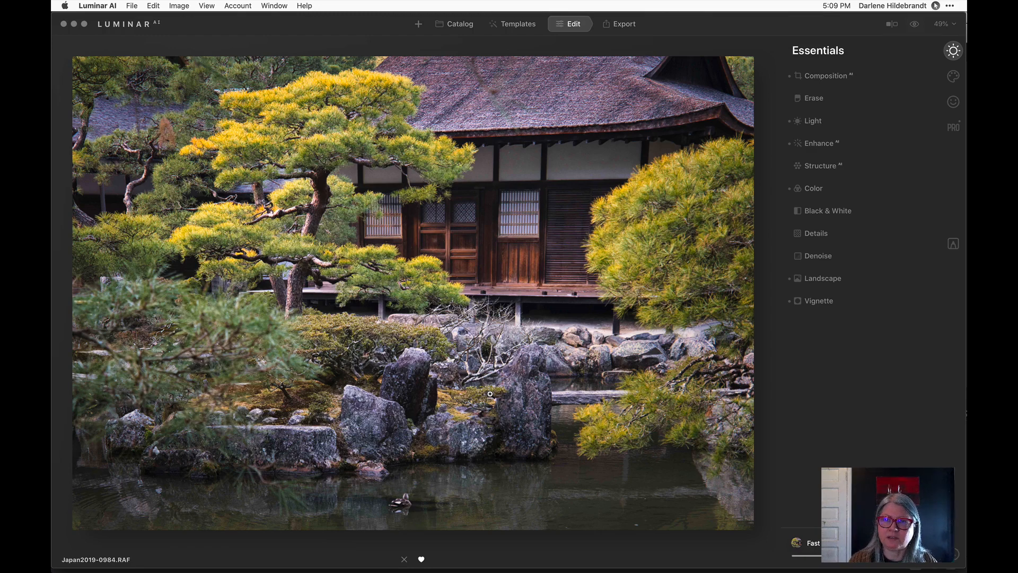
Copy the adjustments from the edited pond photo in the catalog and paste them onto the stone path photo
left_click(461, 26)
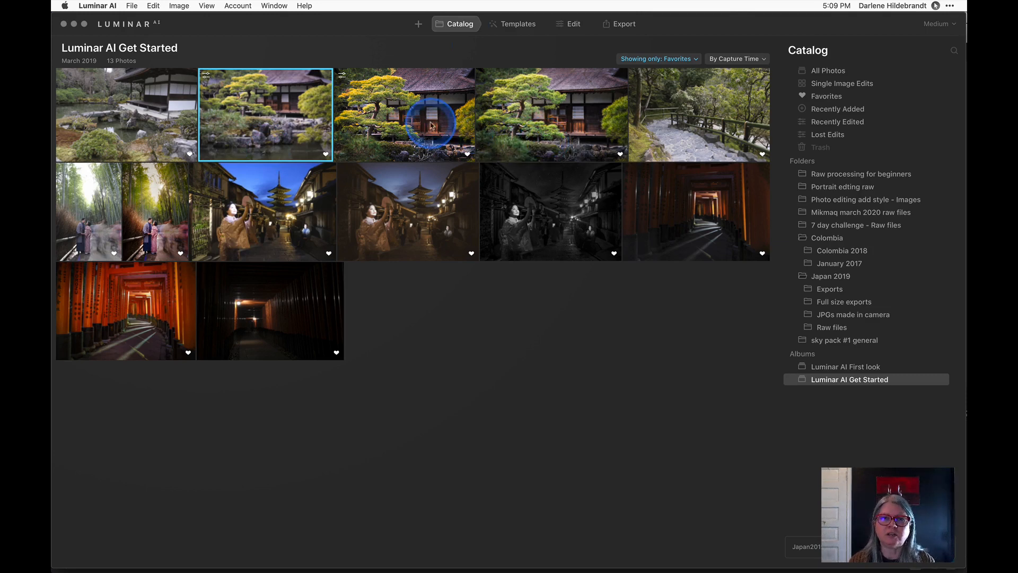
right_click(271, 106)
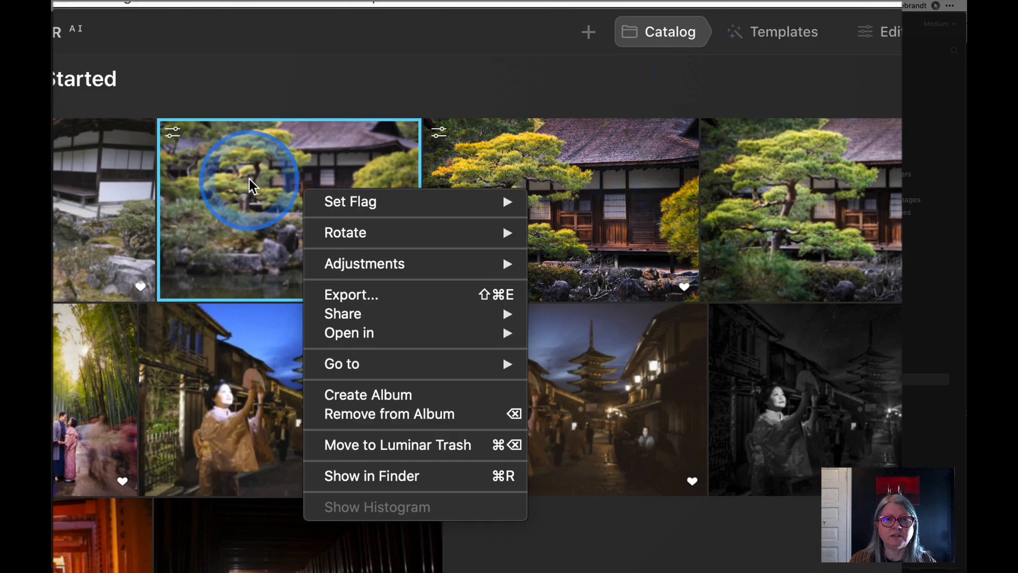
mouse_move(293, 141)
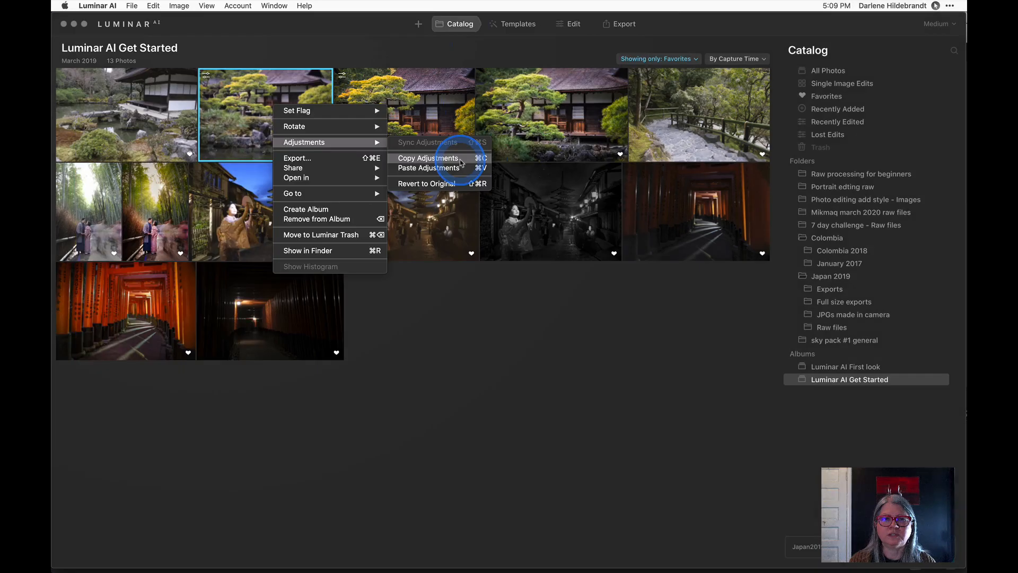
left_click(460, 159)
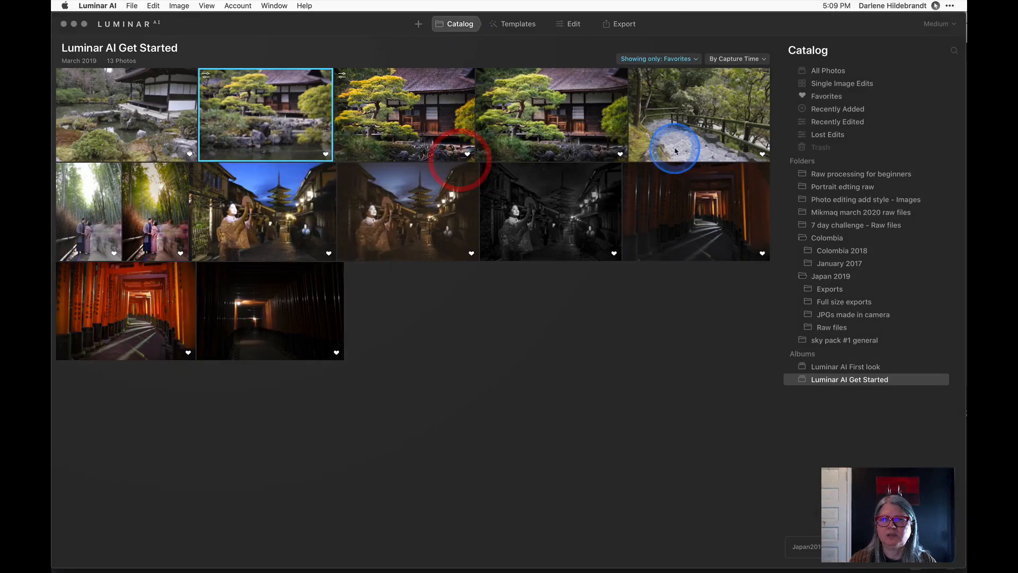
left_click(716, 140)
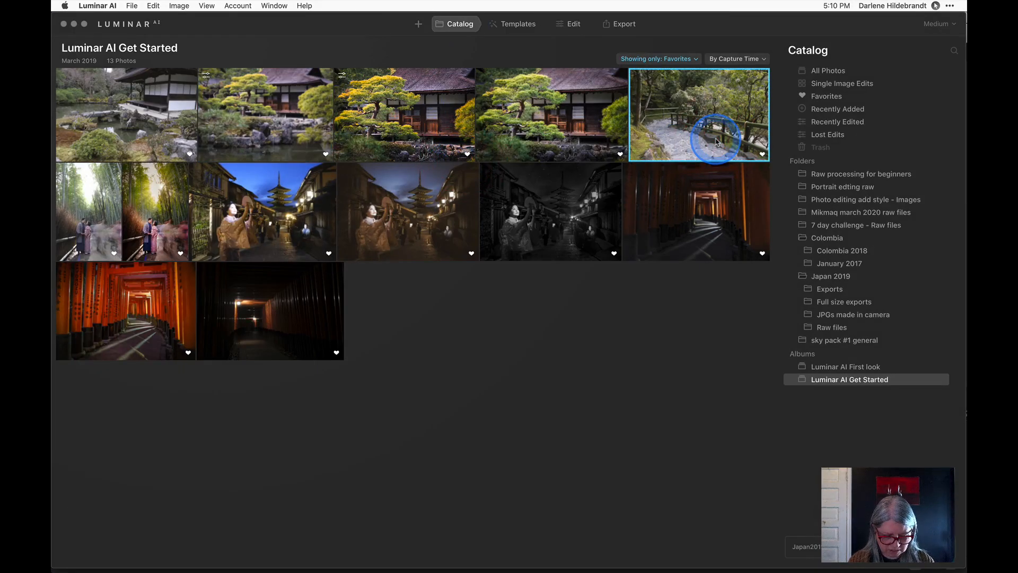
key("super+v")
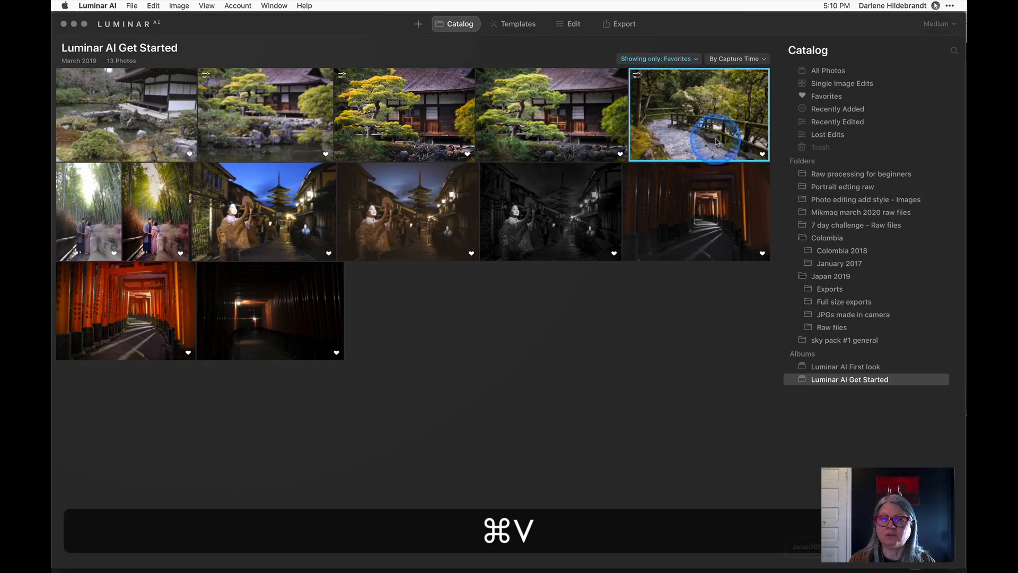
Open the stone path photo Japan2019-0990.RAF for editing and compare its before and after versions
right_click(715, 123)
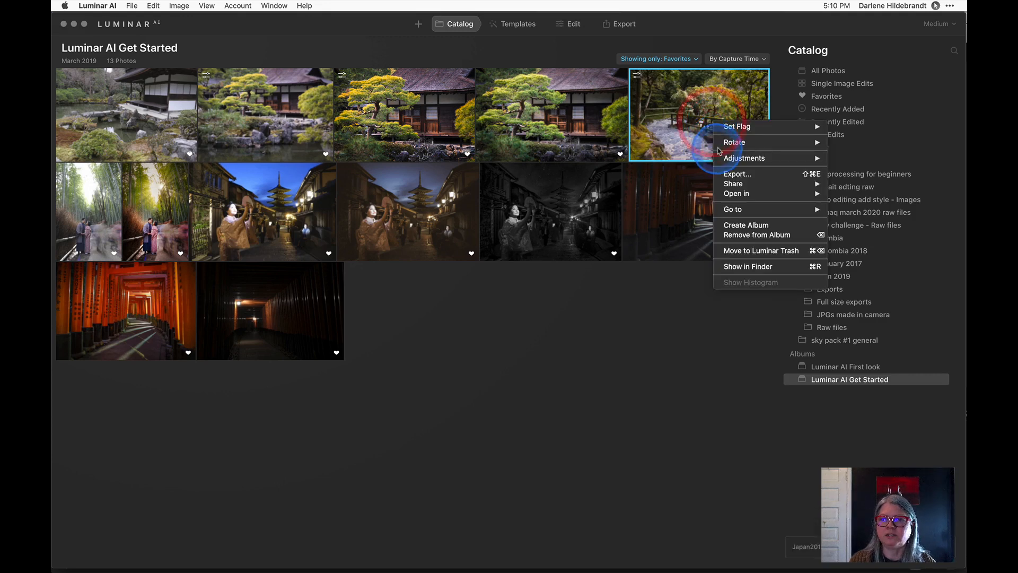
mouse_move(726, 157)
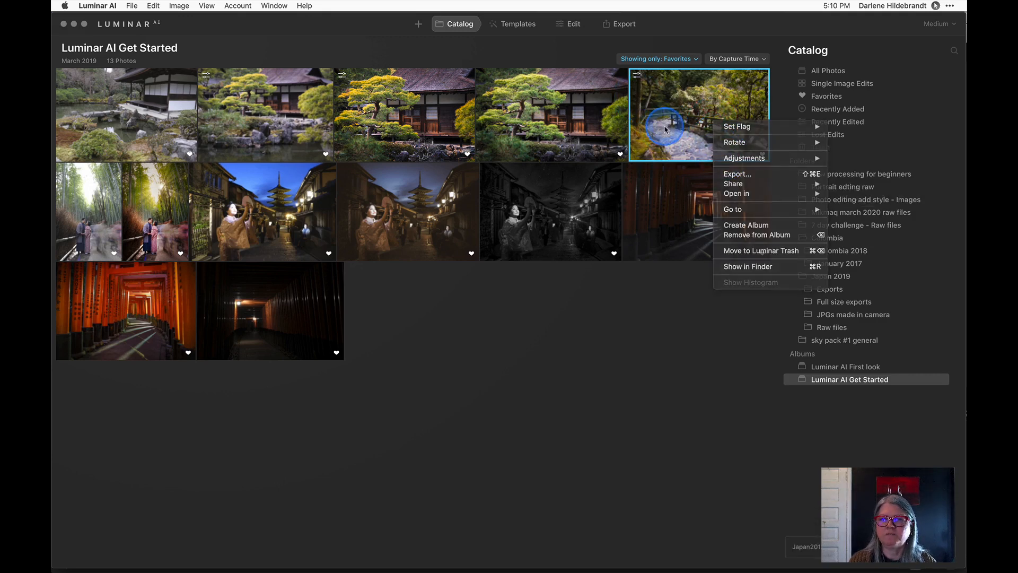
double_click(661, 125)
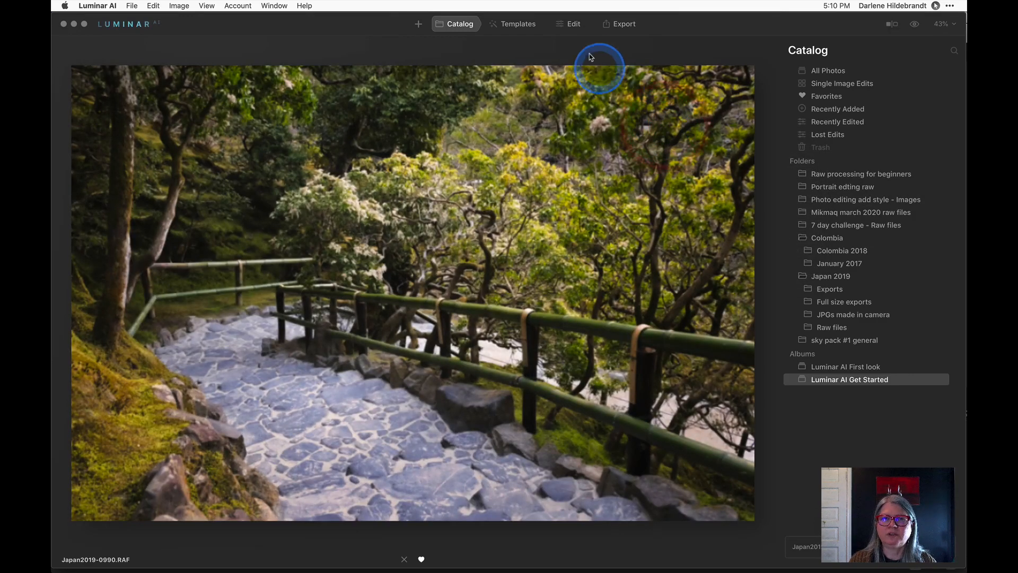
left_click(571, 26)
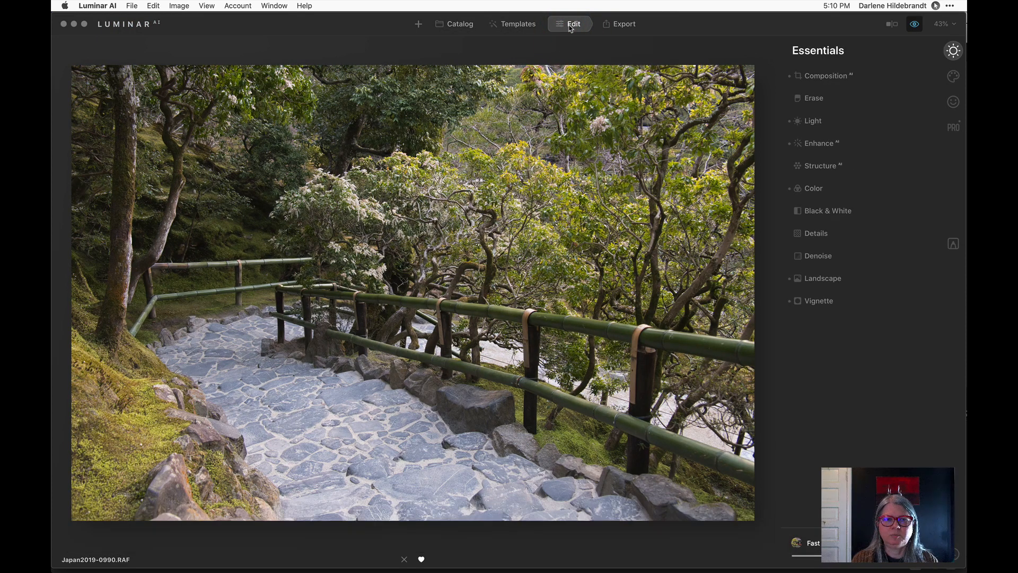
key("backslash")
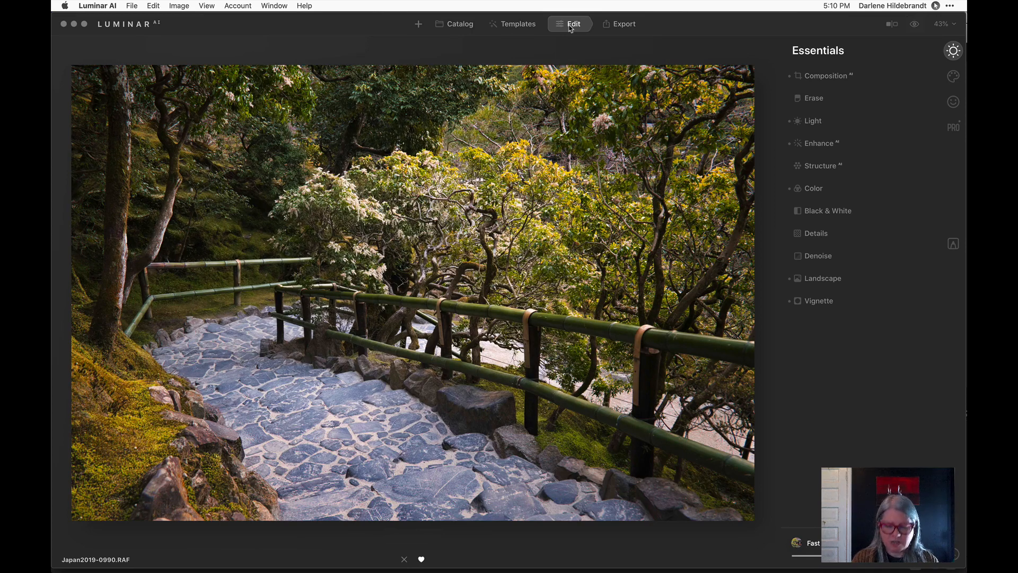
key("backslash")
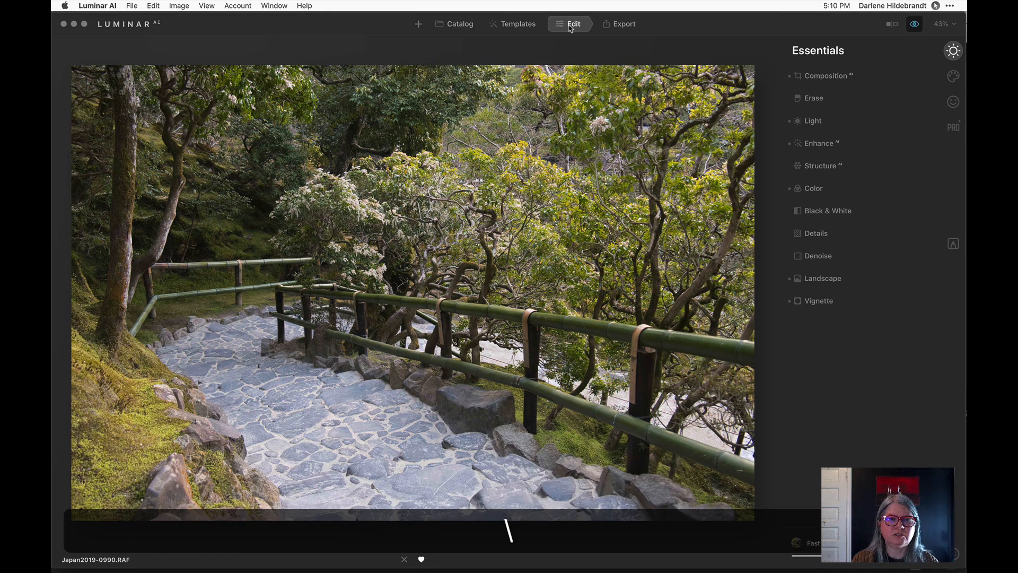
key("backslash")
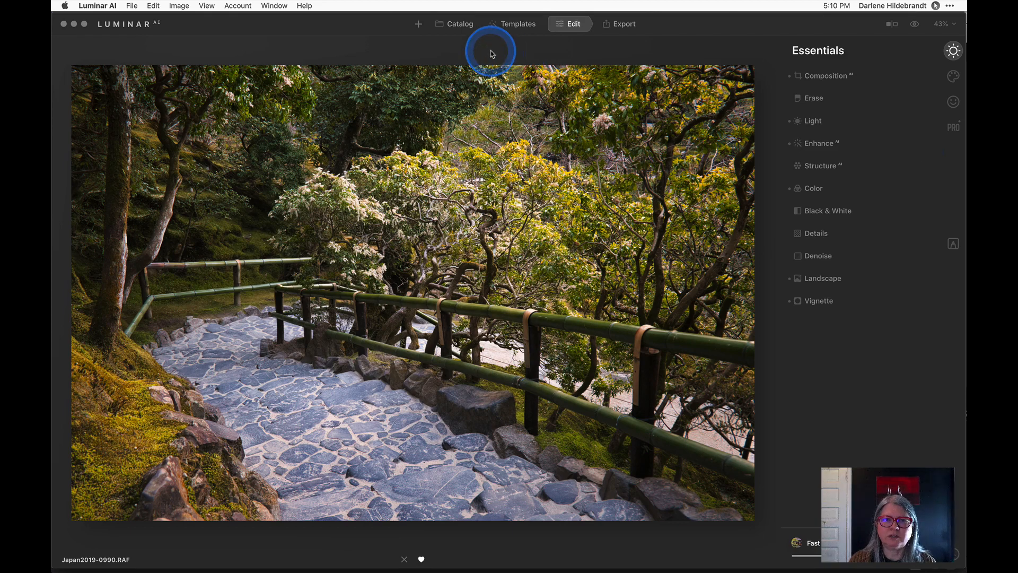
Return to the photo grid, open the bamboo forest photo Japan2019-1360.RAF, and compare it with Japan2019-1360-Edit.tif
key("g")
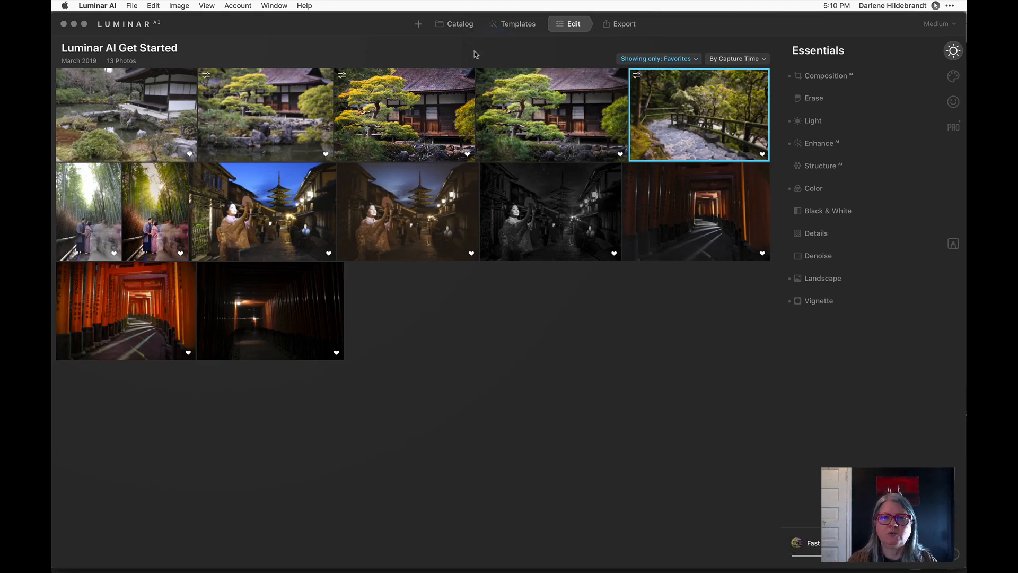
double_click(89, 198)
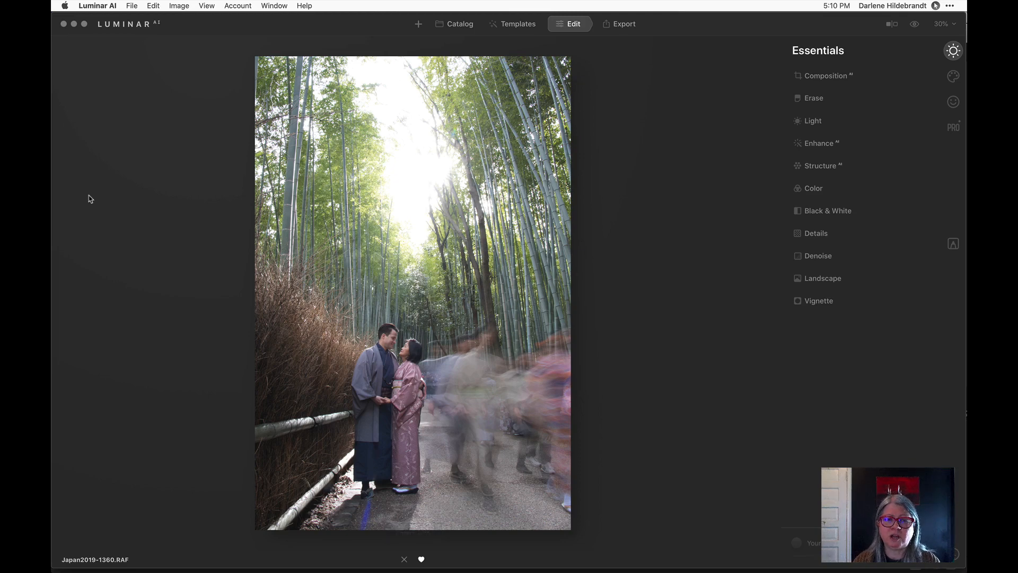
key("Right")
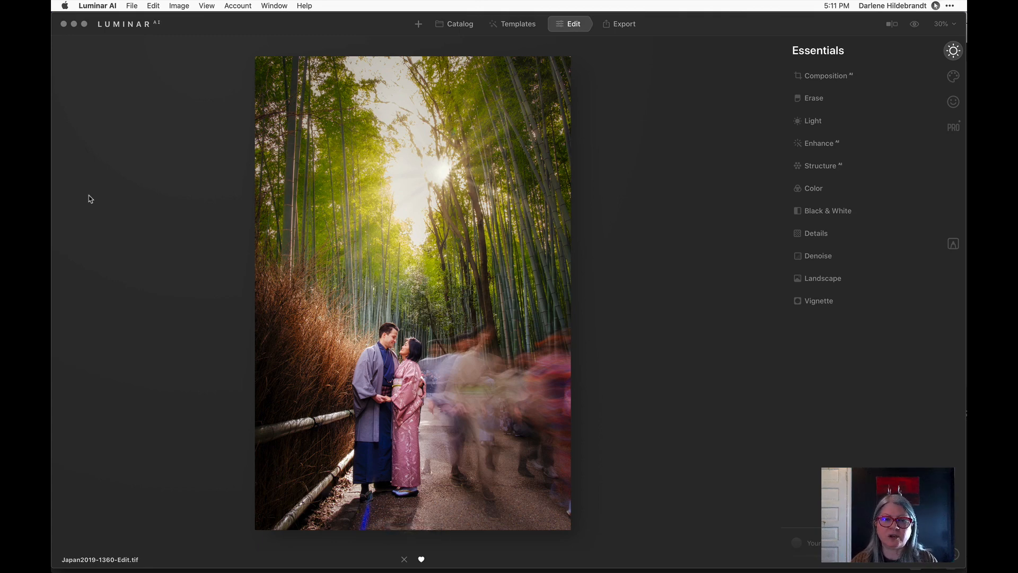
key("Left")
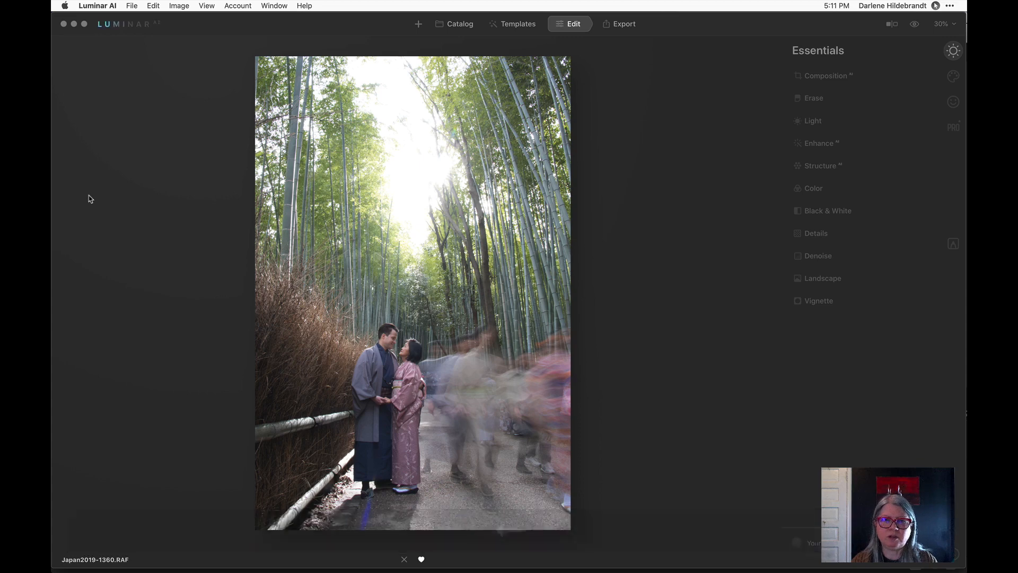
View Japan2019-1360-Edit.tif again, and open the pagoda street photo Japan2019-1493.RAF from the photo grid
key("Right")
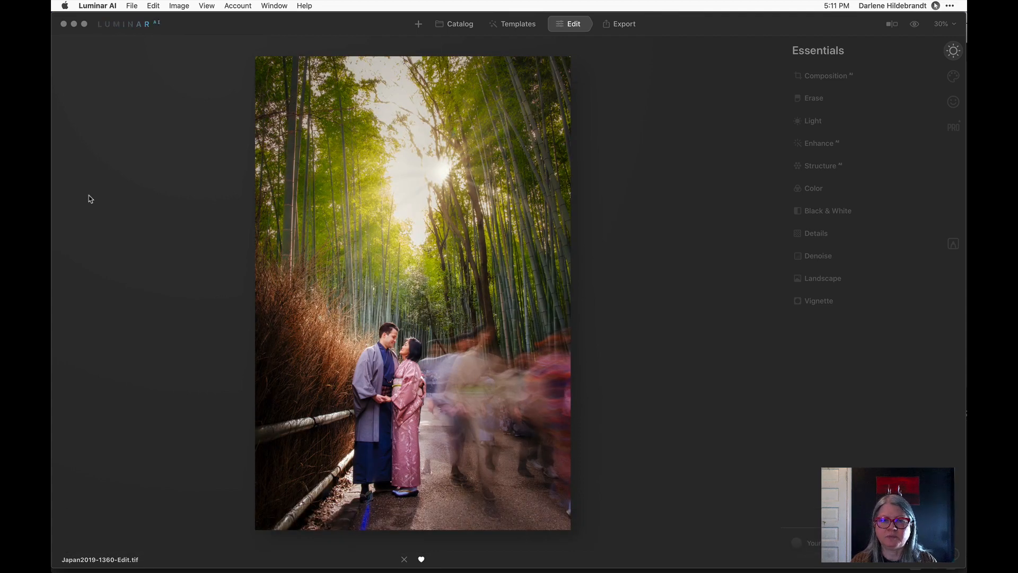
key("g")
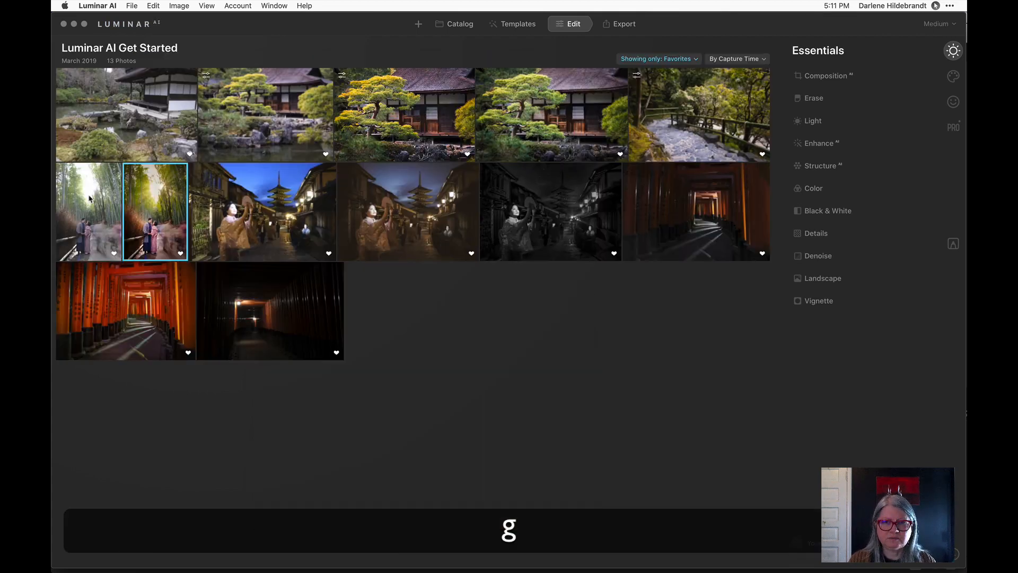
double_click(238, 212)
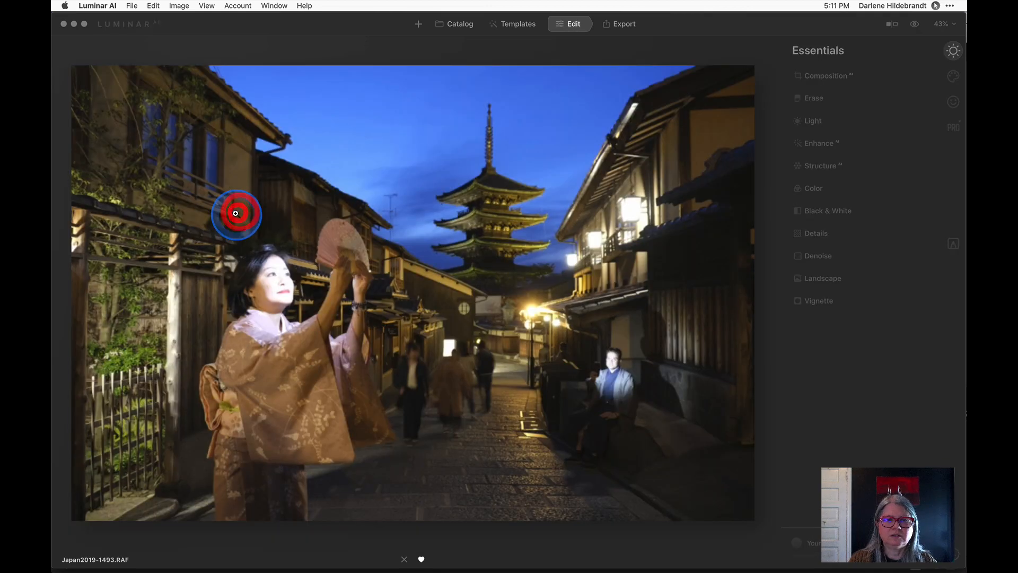
left_click(664, 265)
left_click(843, 368)
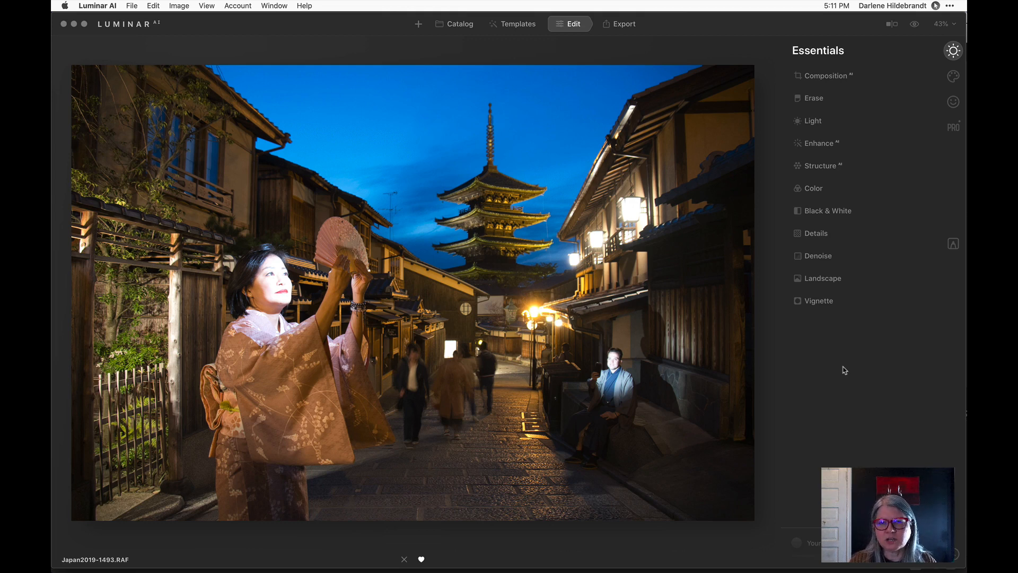
key("Right")
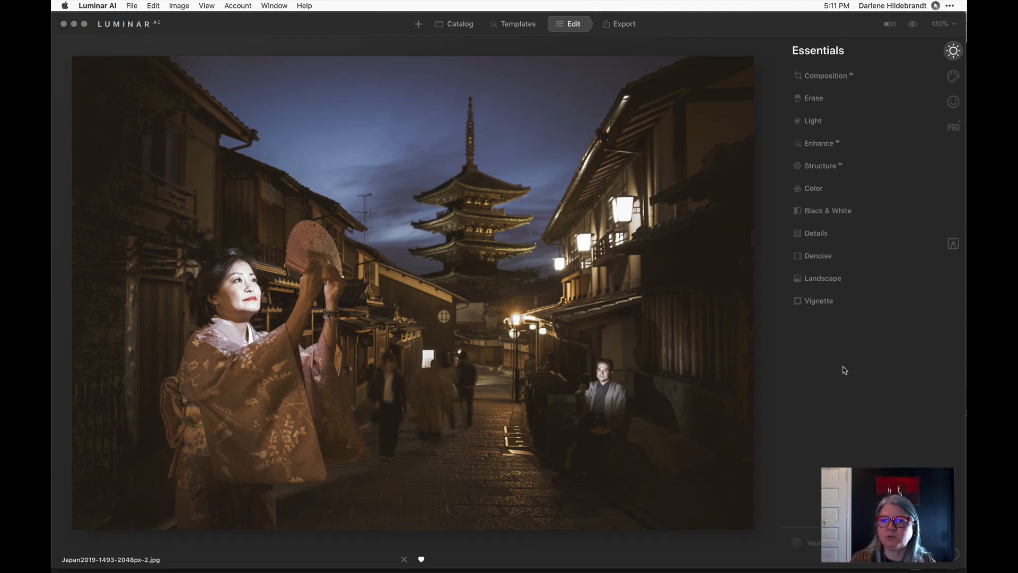
left_click(943, 78)
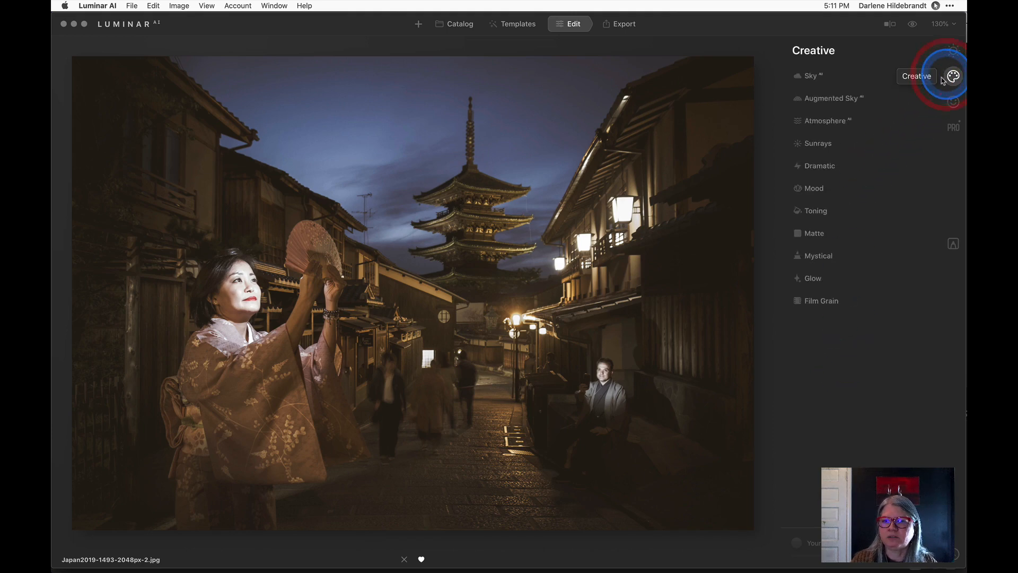
key("Right")
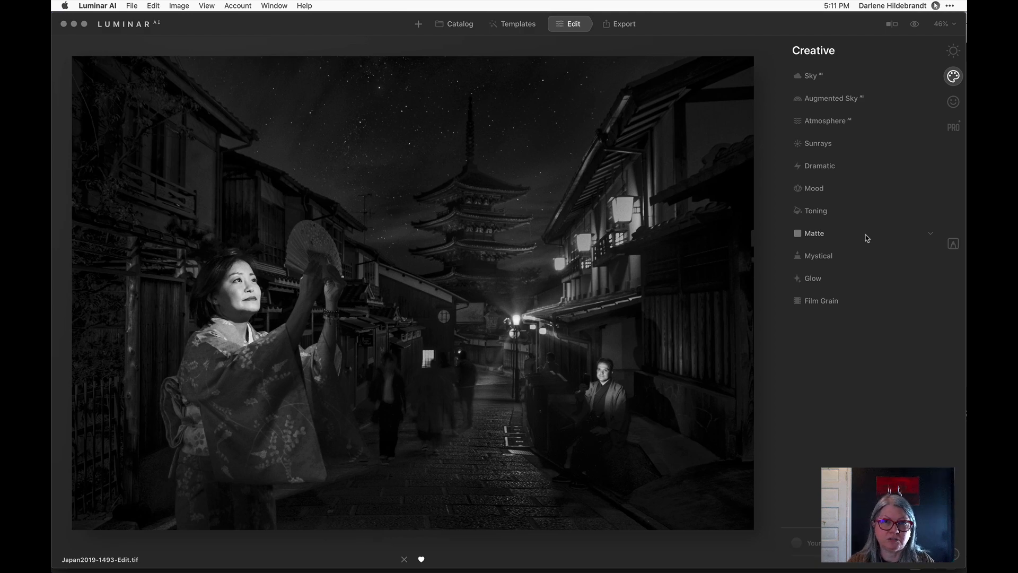
Open the torii gate photo Japan2019-1588.RAF in Templates and show the template collections suggested for it
key("g")
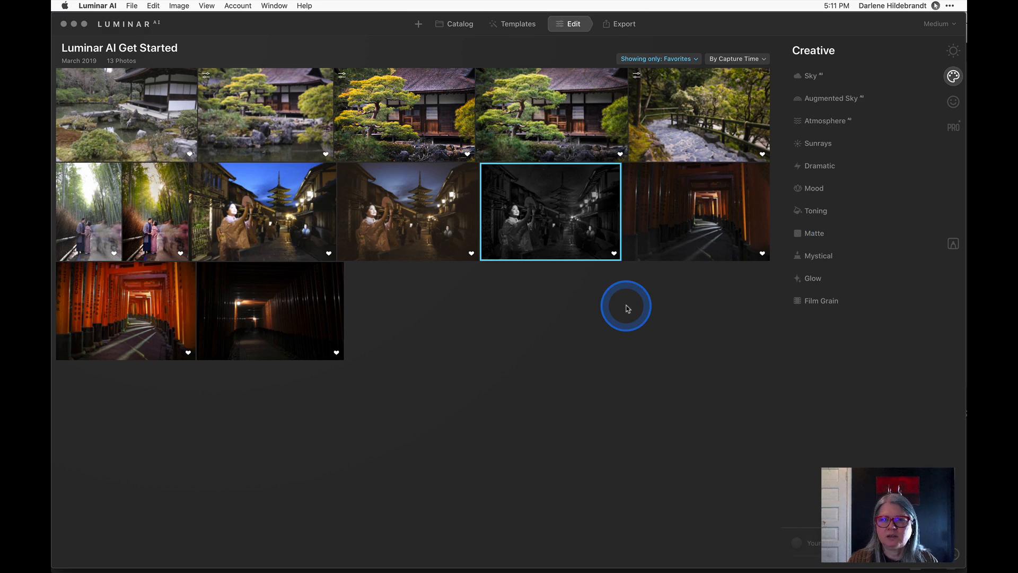
left_click(681, 227)
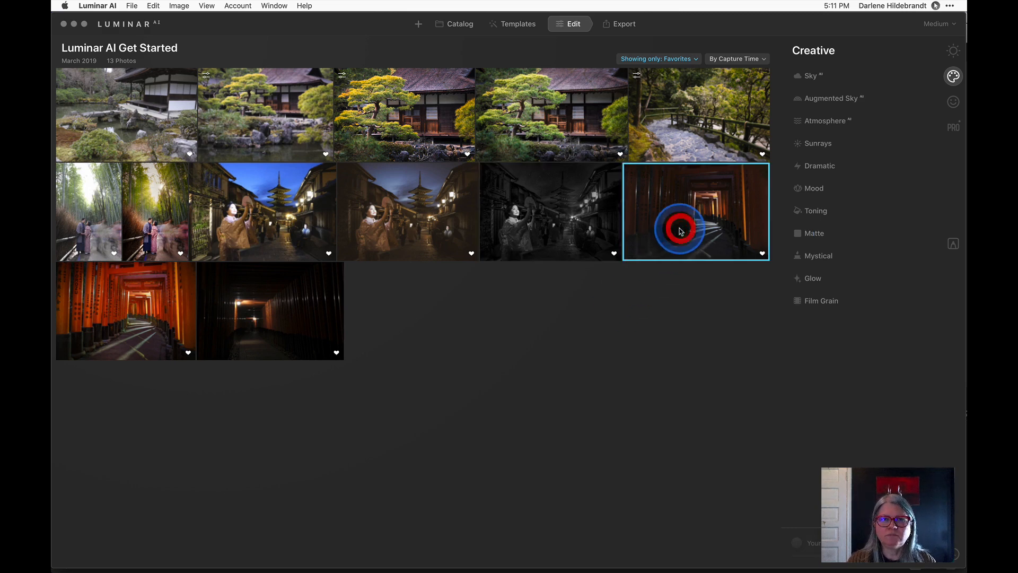
left_click(522, 25)
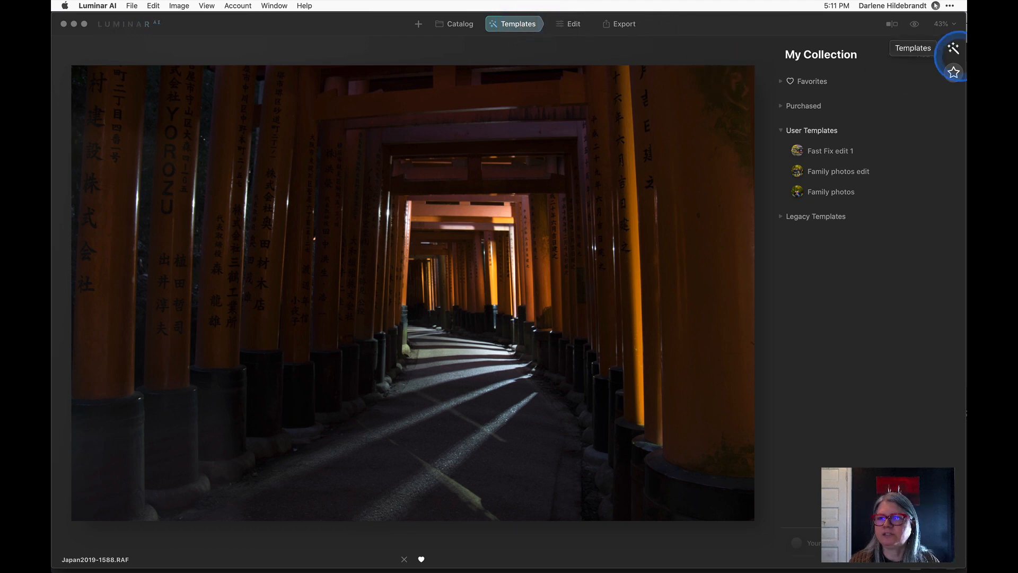
left_click(956, 49)
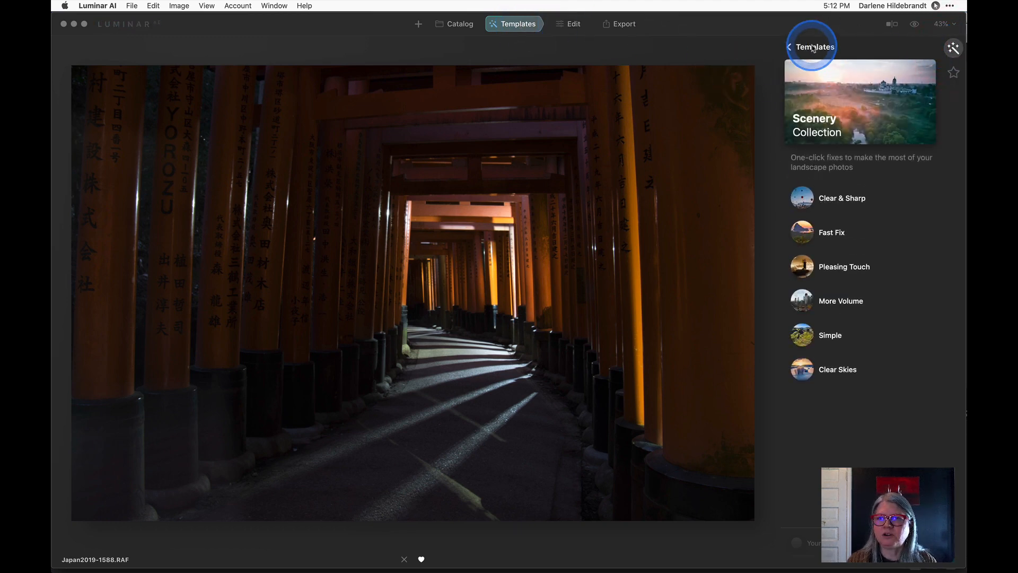
left_click(811, 46)
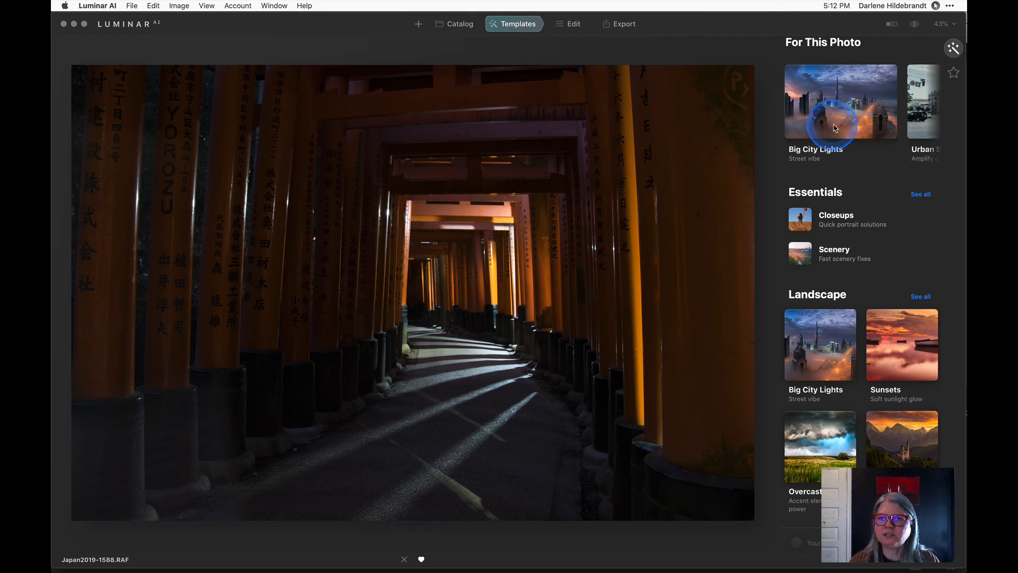
Try the Frosty template from the suggested Big City Lights collection on the torii gate photo and compare it with the original
left_click(837, 126)
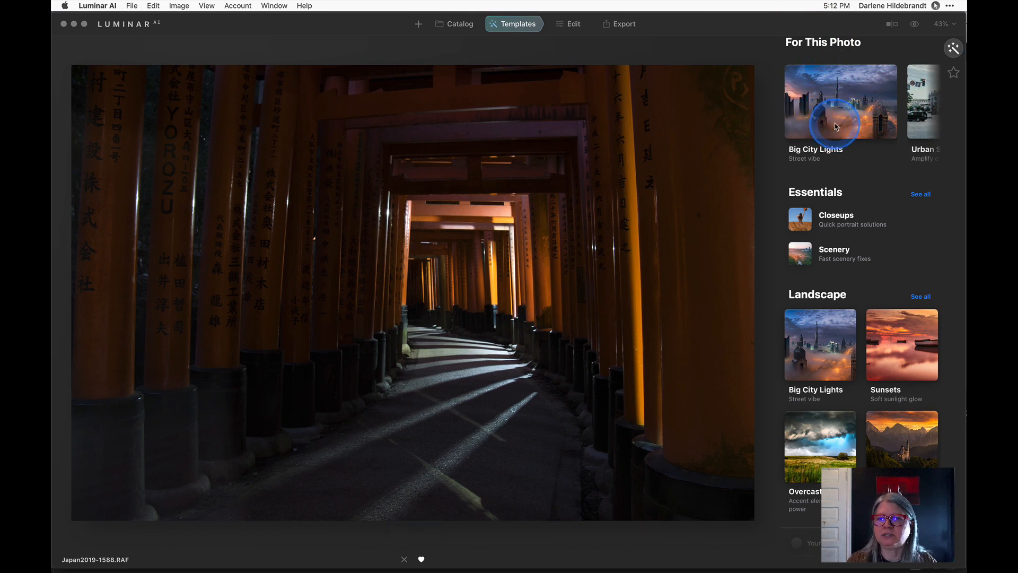
scroll(834, 126, "right", 4)
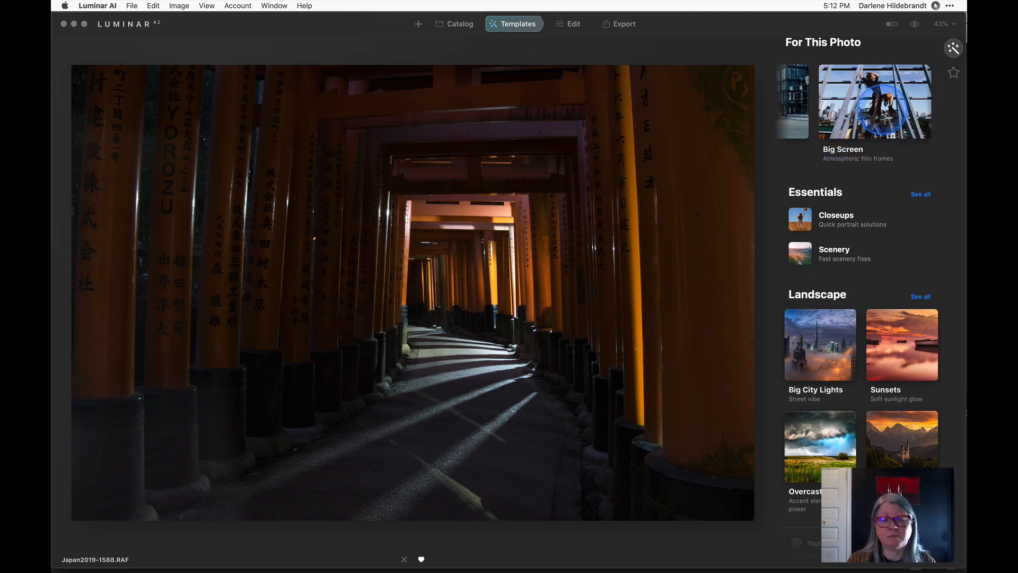
scroll(883, 109, "left", 3)
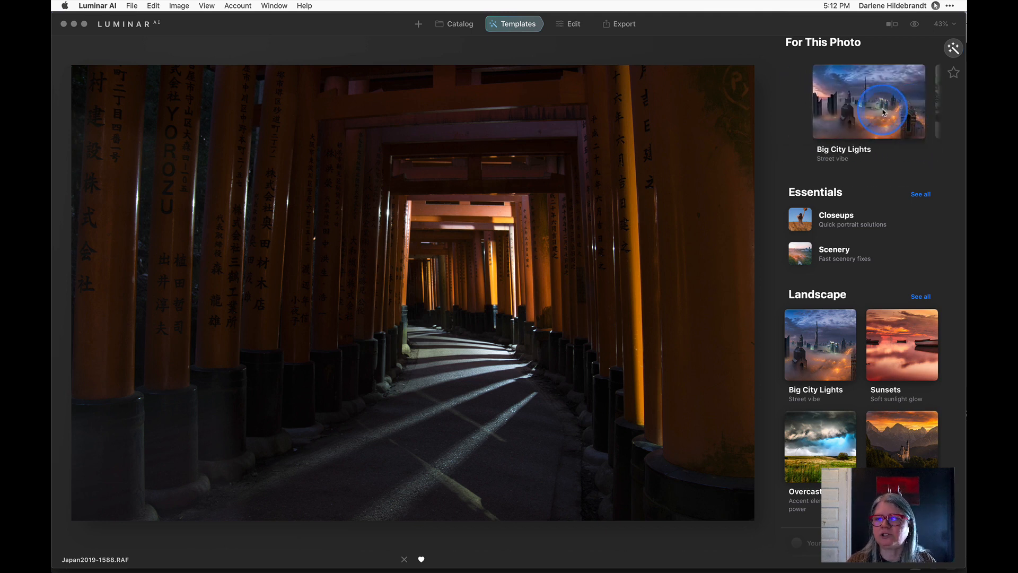
left_click(841, 111)
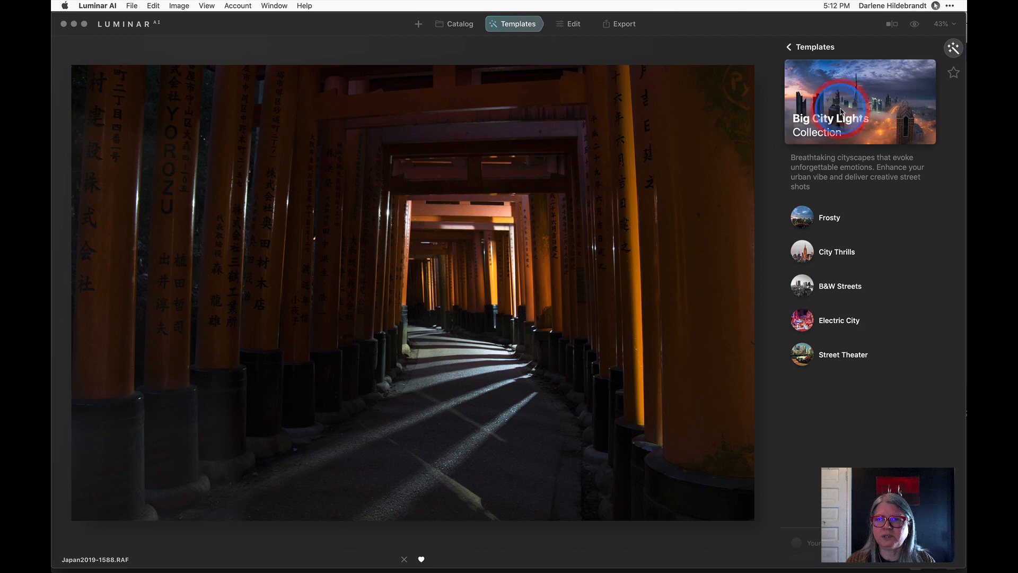
left_click(829, 220)
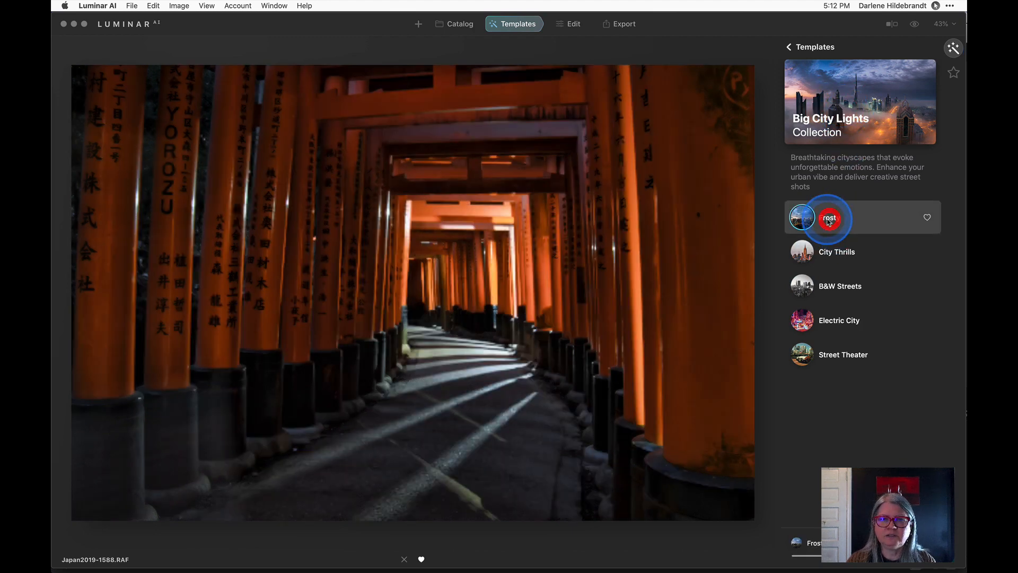
left_click(836, 253)
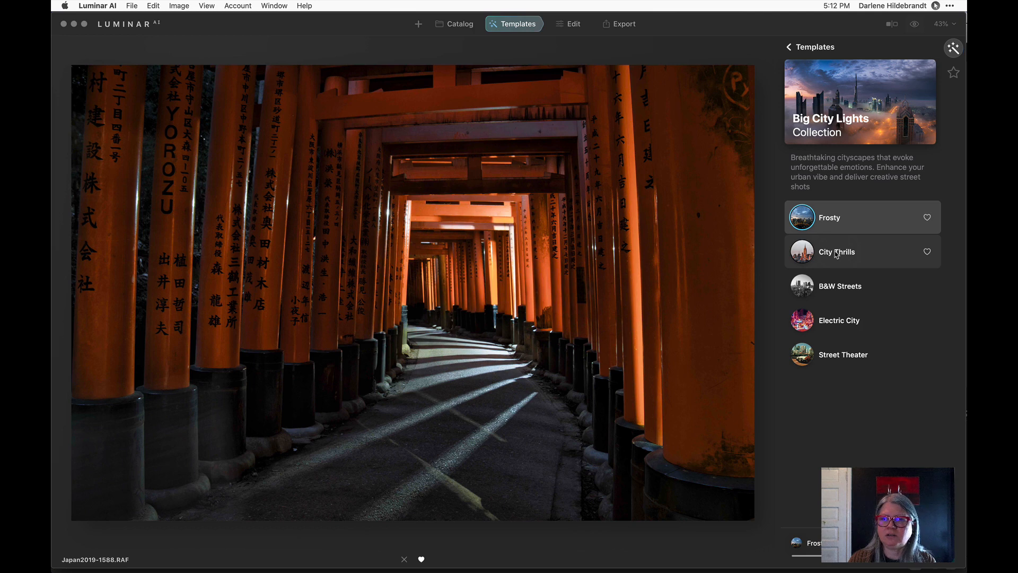
key("backslash")
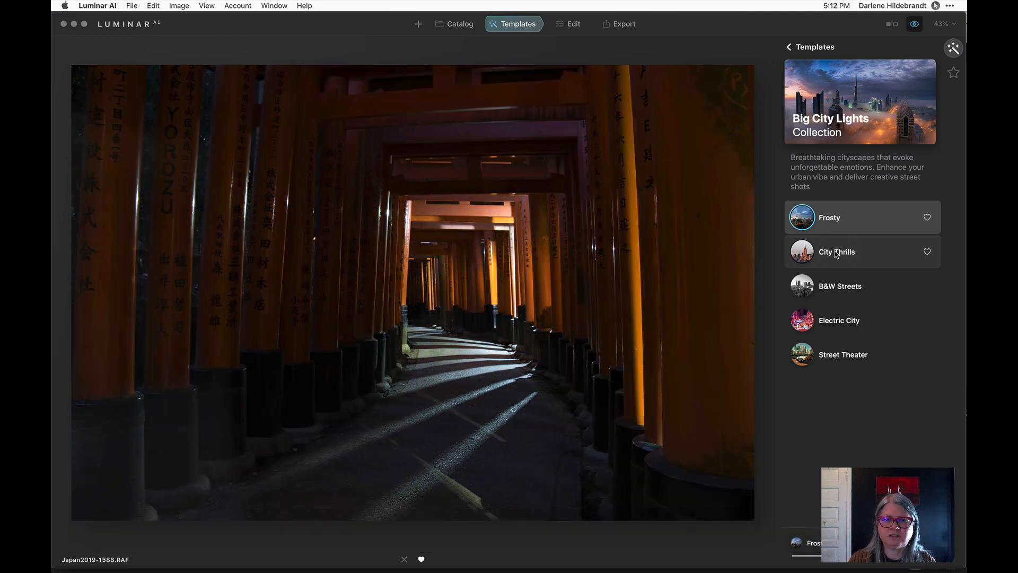
key("backslash")
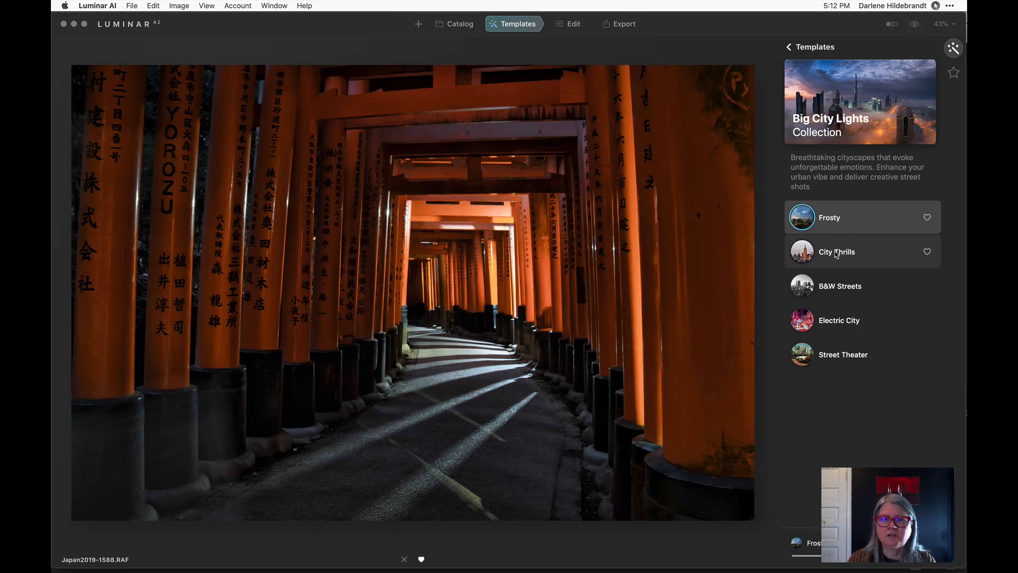
Try the City Thrills, B&W Streets, Electric City and Street Theater templates on the torii gate photo, and compare the last with the original
left_click(836, 253)
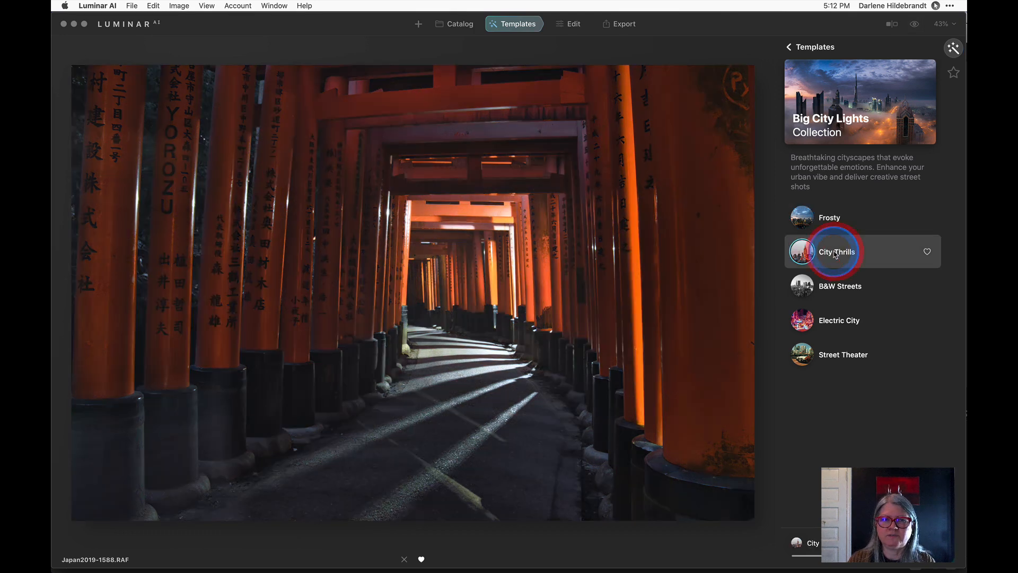
left_click(837, 289)
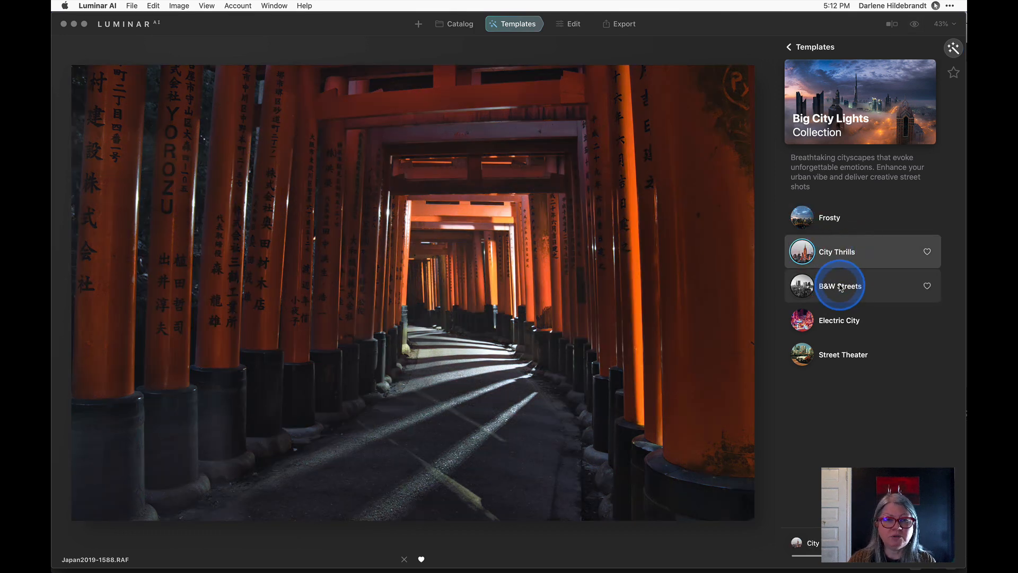
left_click(835, 321)
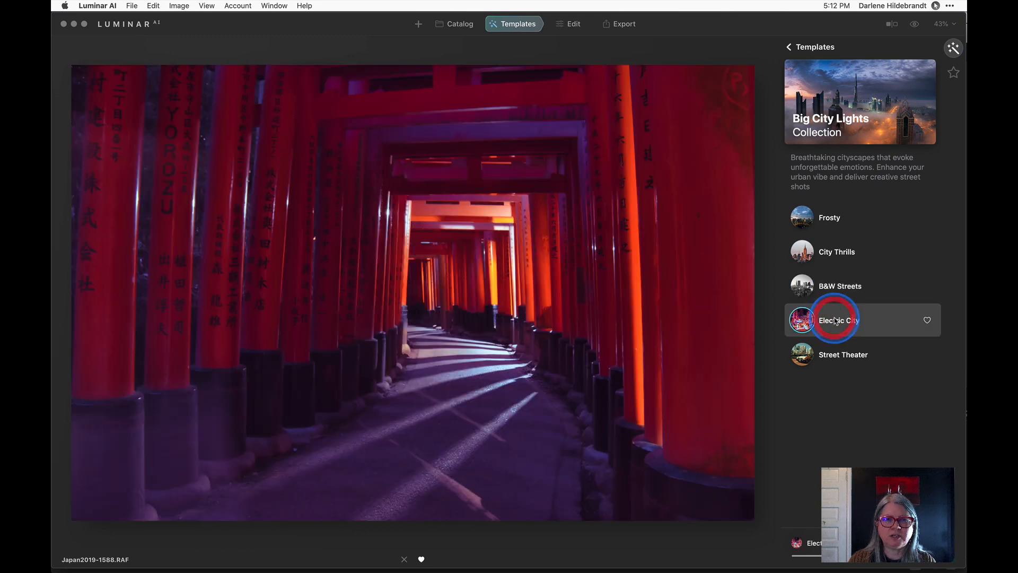
left_click(836, 356)
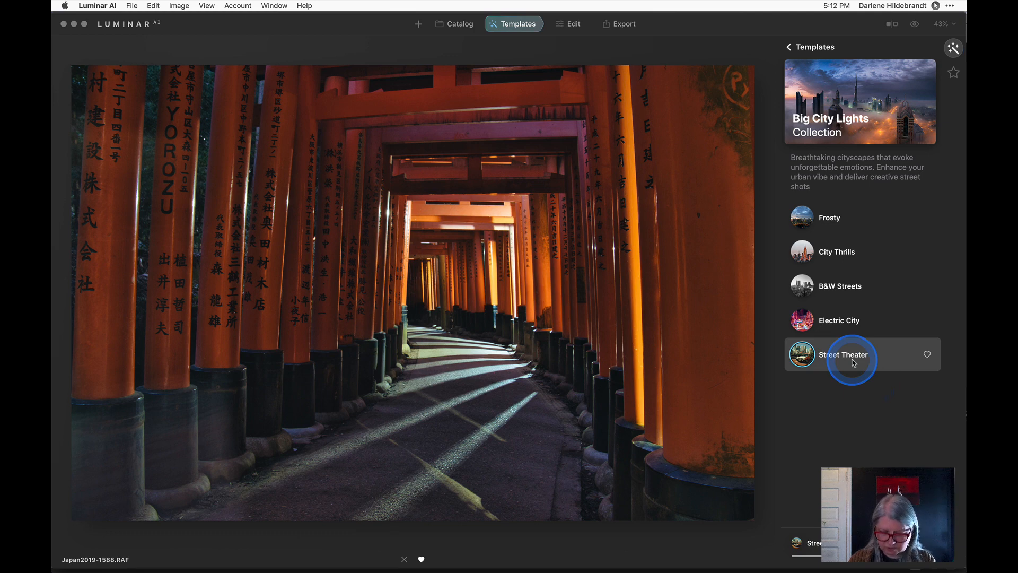
key("backslash")
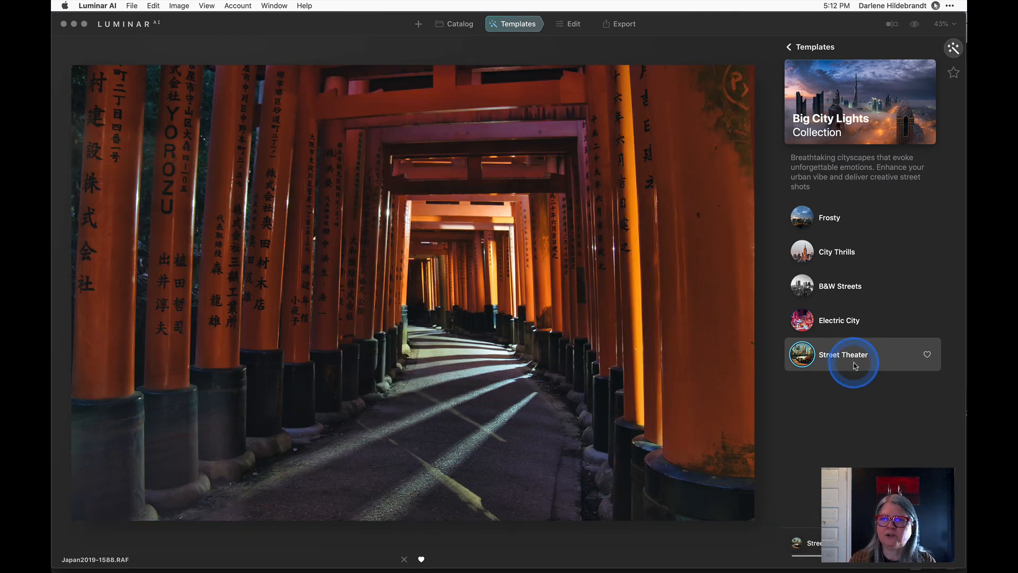
key("backslash")
Return to the collections suggested for this photo and open the Urban Style collection
left_click(822, 47)
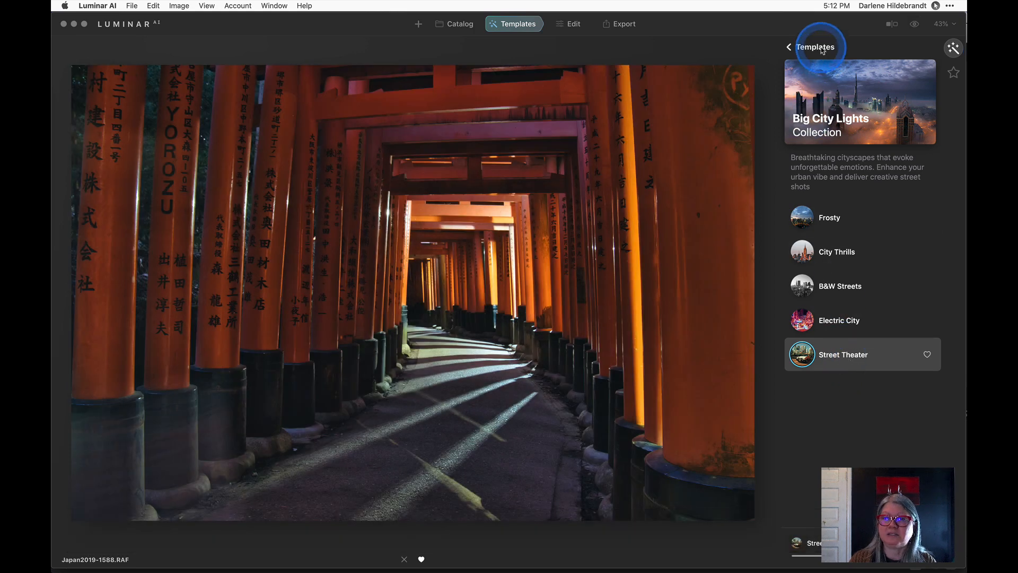
scroll(841, 94, "right", 3)
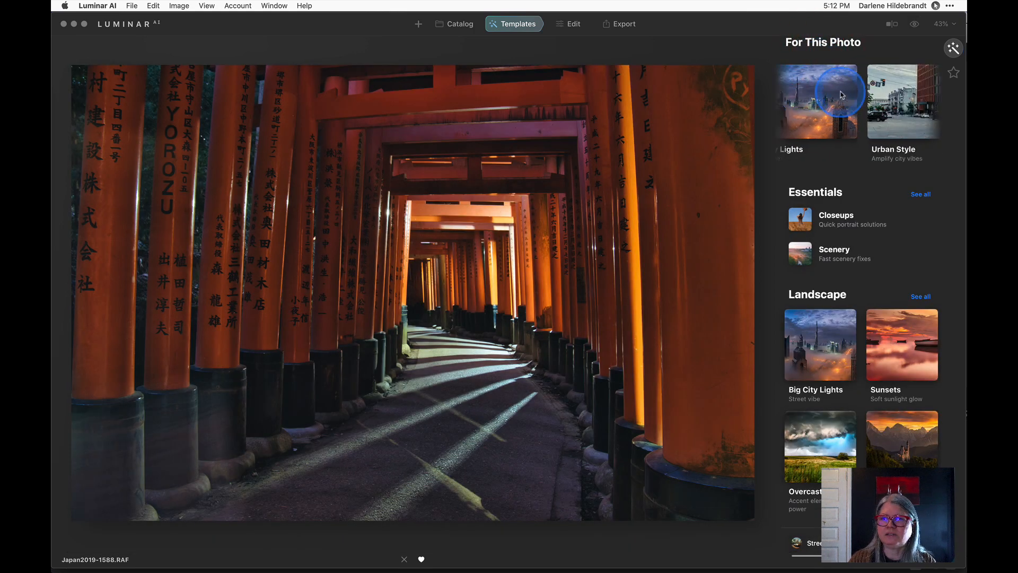
scroll(840, 94, "left", 3)
scroll(841, 94, "right", 3)
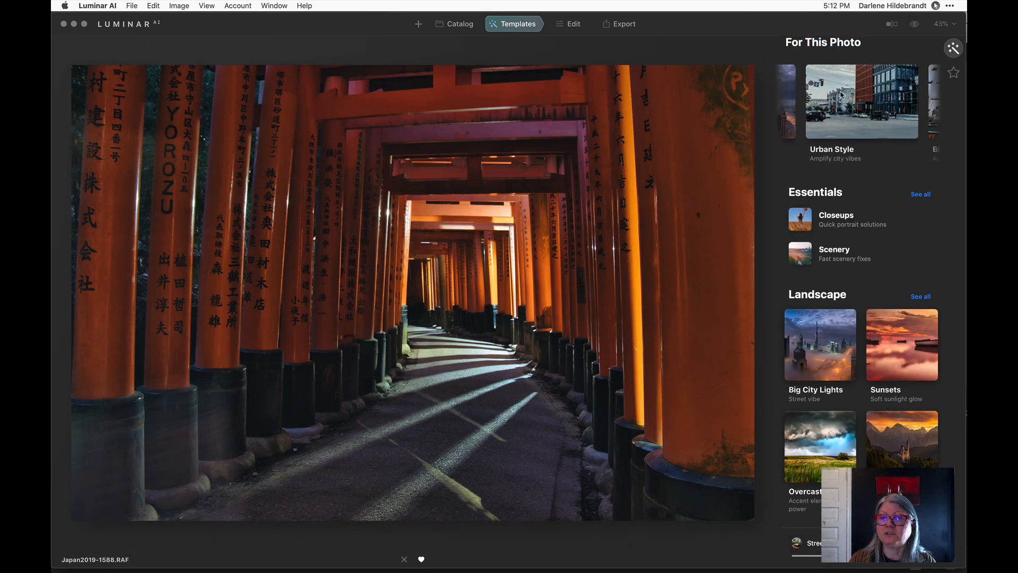
left_click(841, 94)
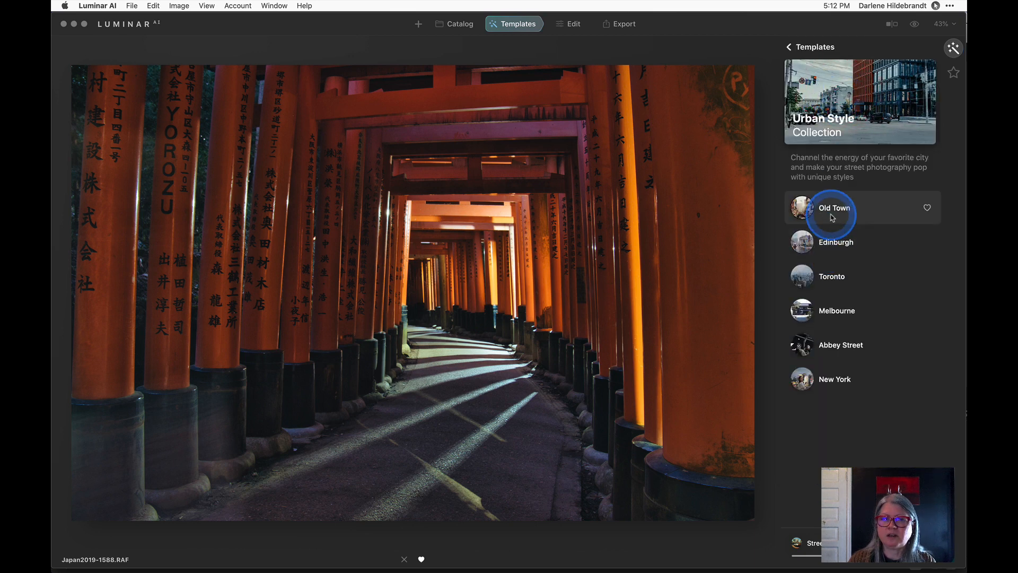
Try the Urban Style templates from Old Town to New York, leave Edinburgh applied, and return to the template collections
left_click(833, 217)
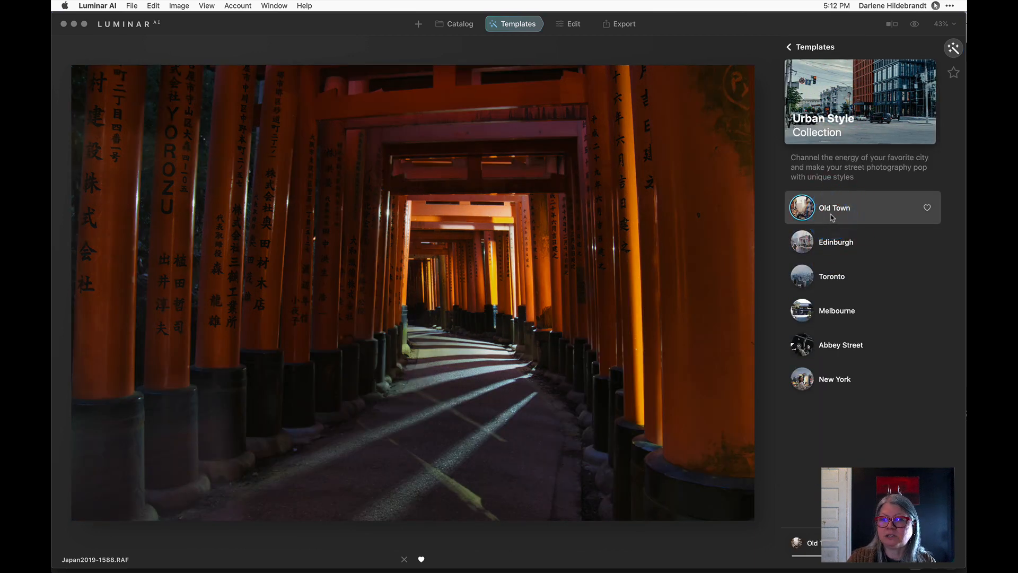
left_click(834, 240)
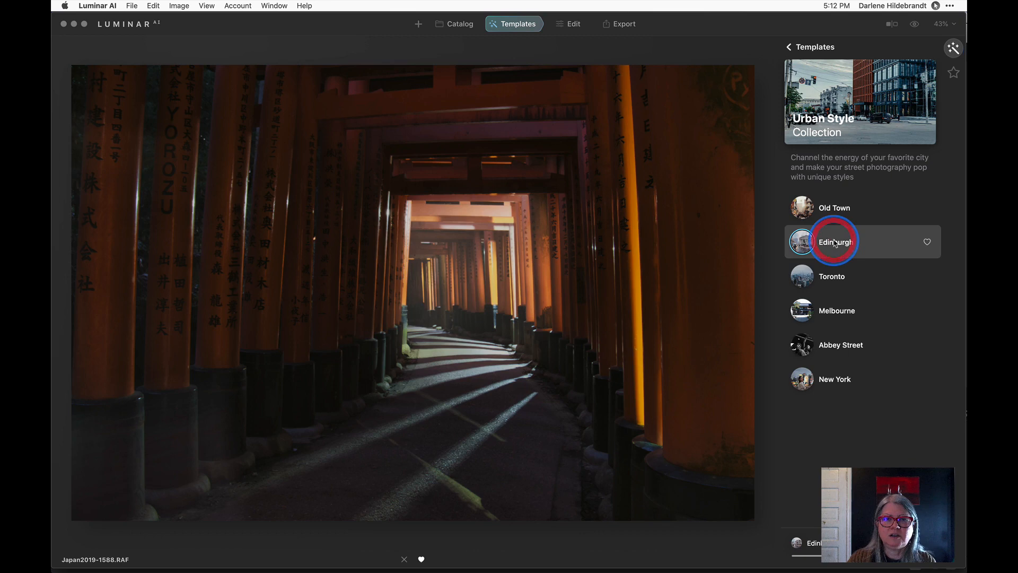
left_click(833, 278)
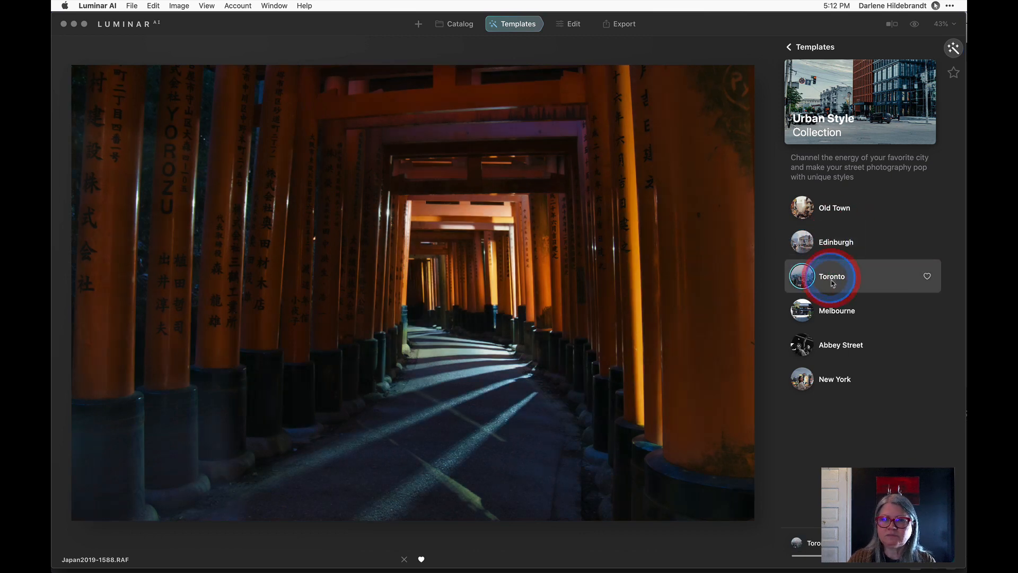
left_click(834, 310)
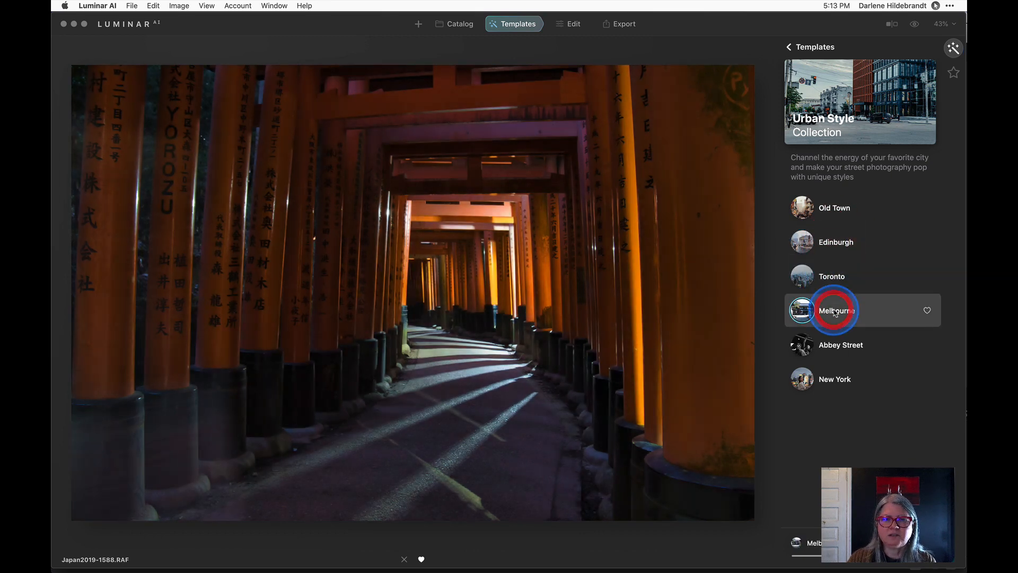
left_click(835, 337)
left_click(836, 378)
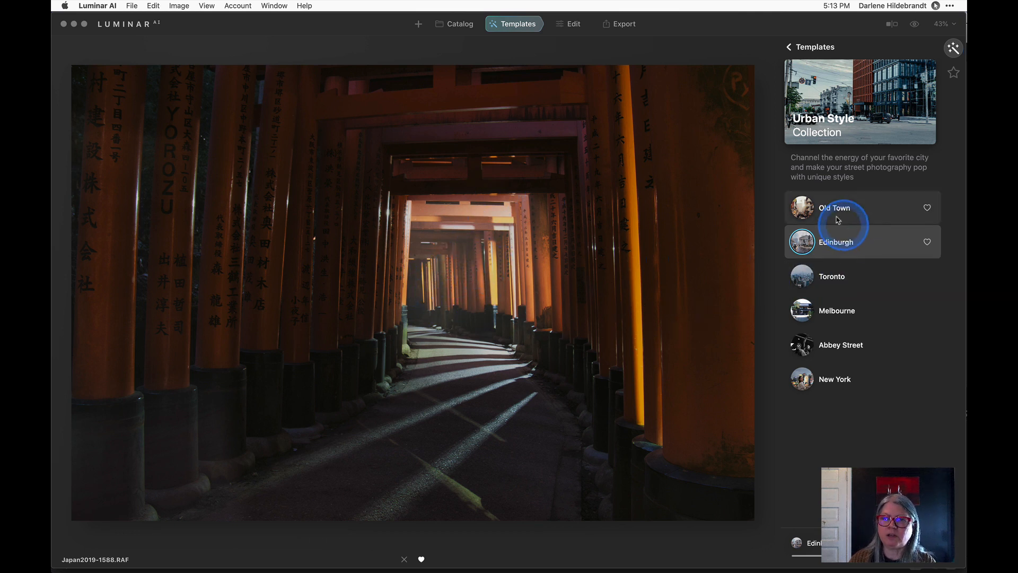
left_click(810, 48)
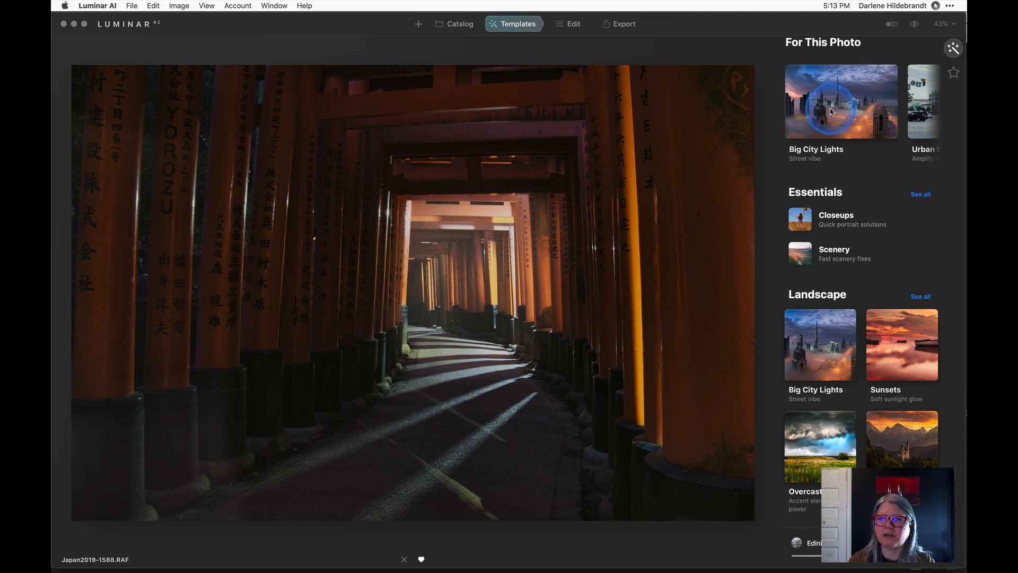
Reopen the suggested Big City Lights collection, try its Street Theater template, and leave Frosty applied to the torii gate photo
left_click(849, 112)
left_click(815, 229)
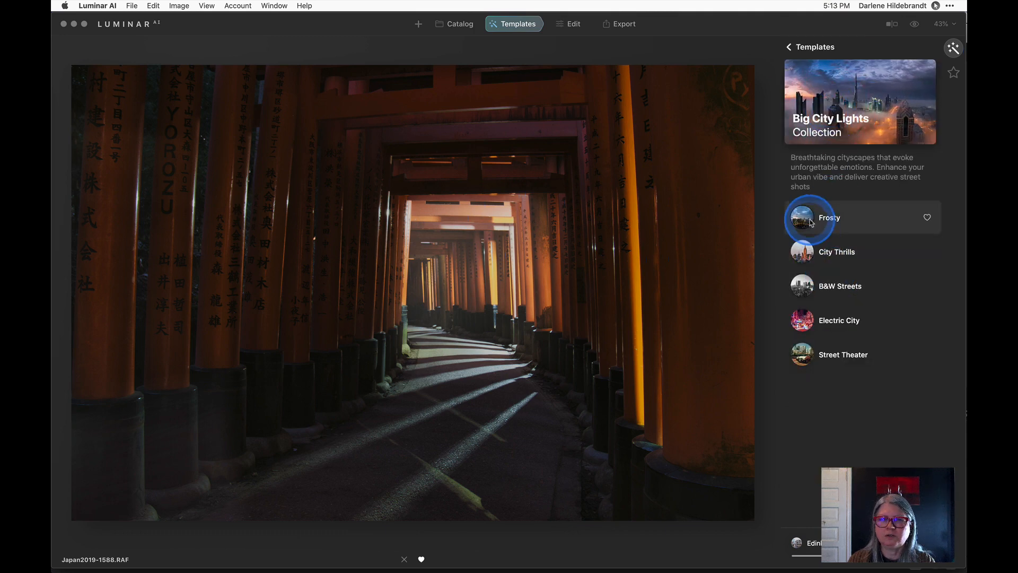
left_click(802, 354)
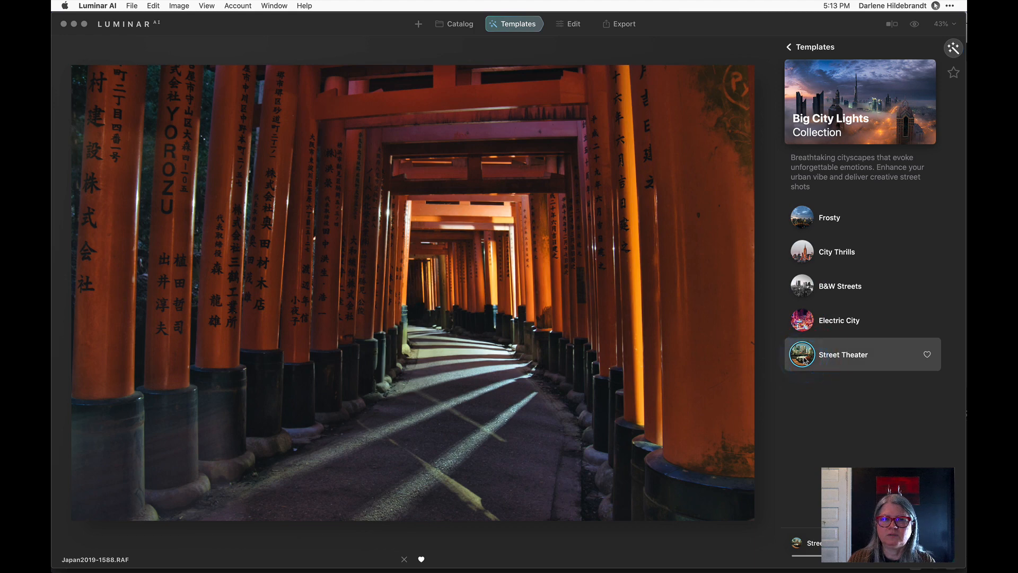
left_click(803, 217)
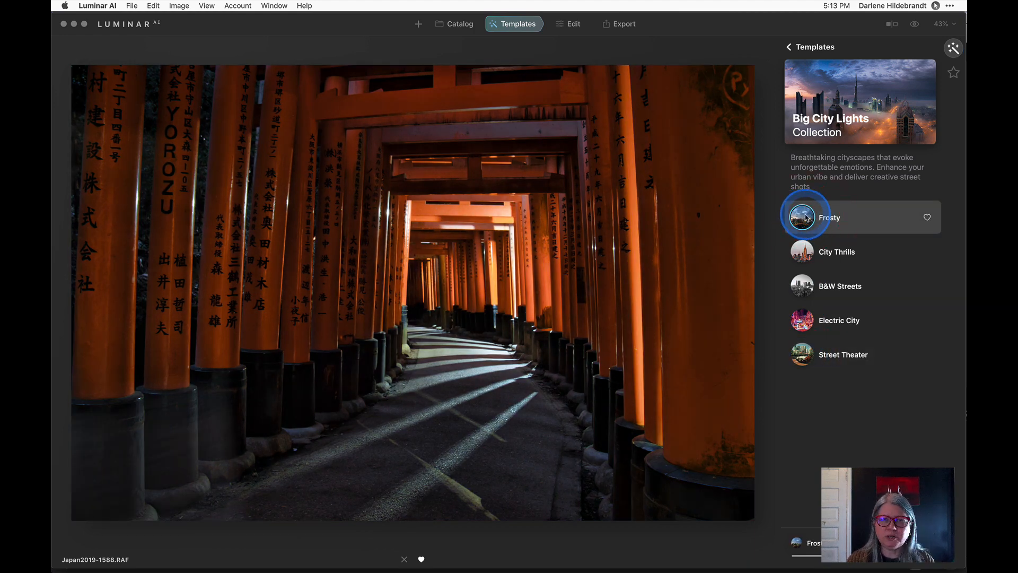
Switch to editing the photo and open the Atmosphere AI settings among the creative tools
left_click(574, 24)
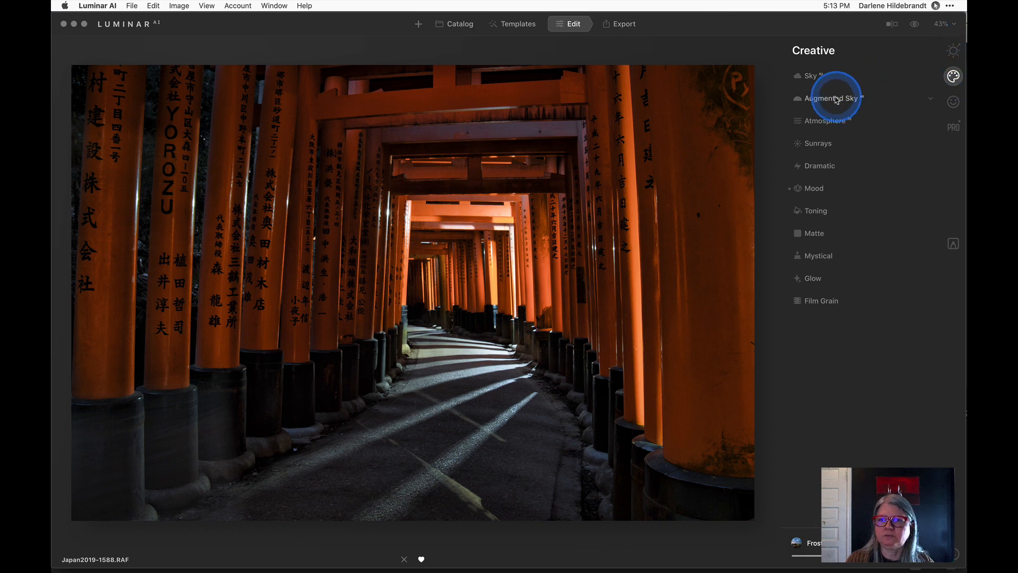
left_click(826, 122)
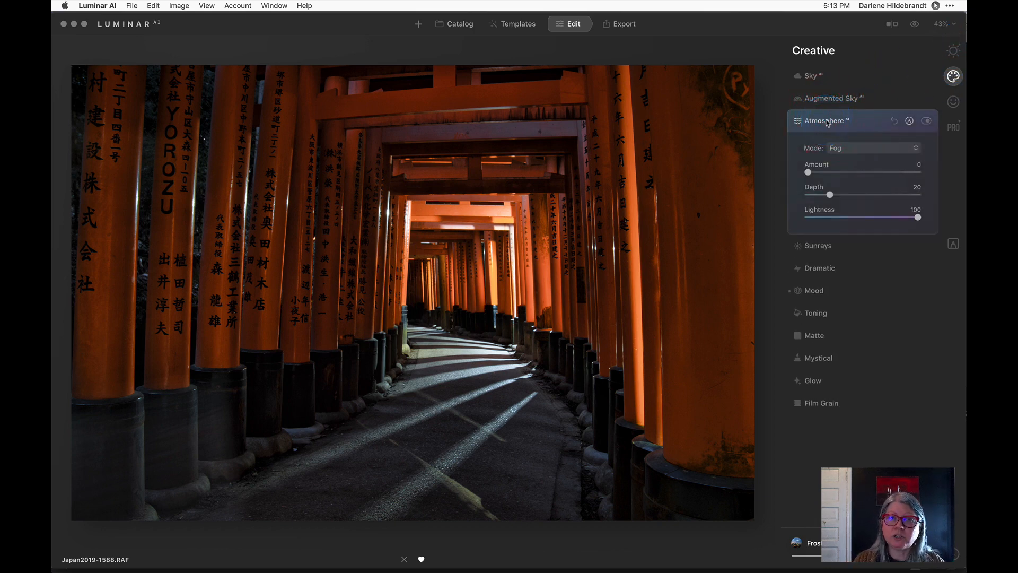
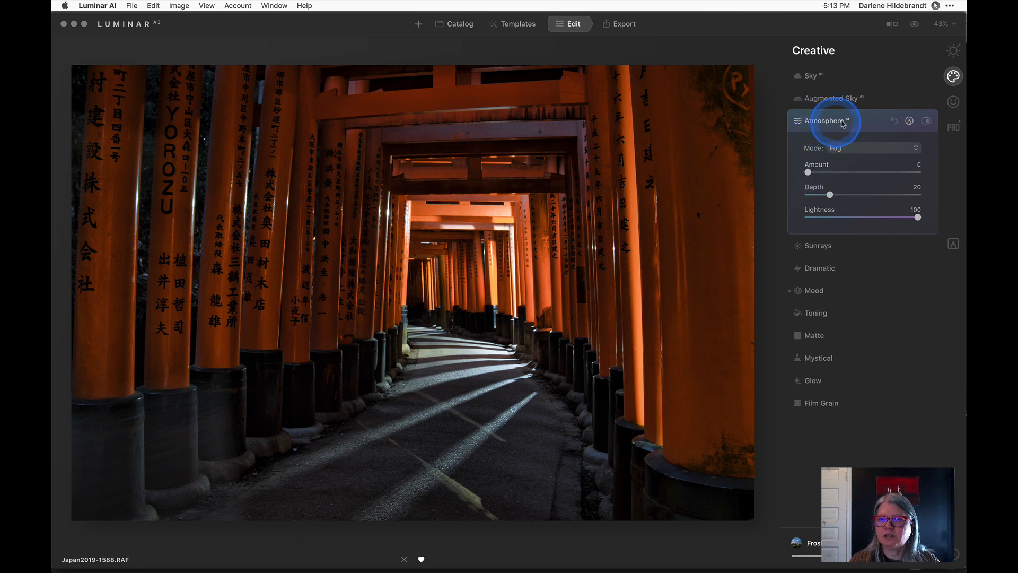
left_click(859, 123)
left_click(823, 121)
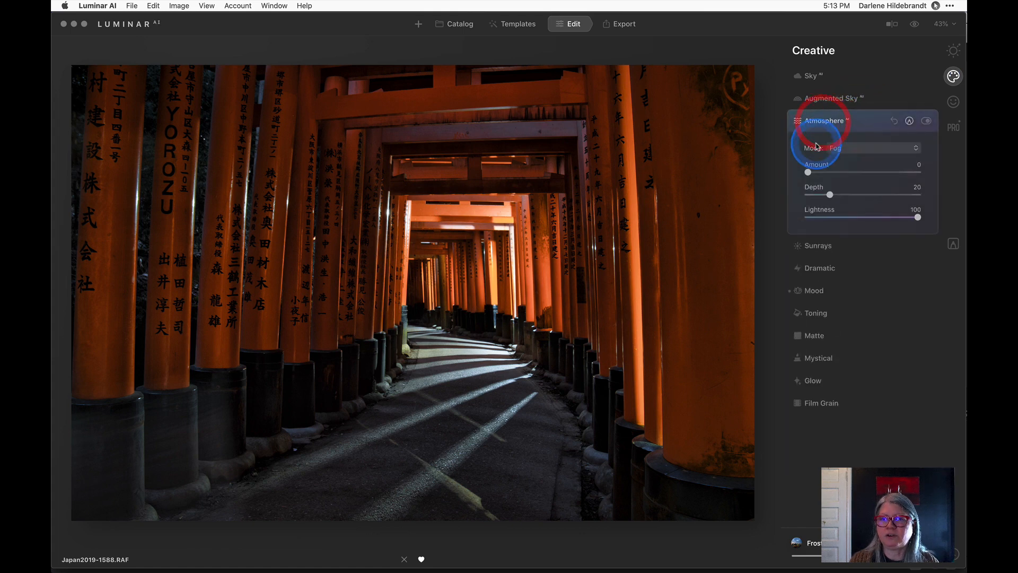
Try the Layered Fog atmosphere on the torii gate photo with amount 91 and depth 34
left_click(836, 150)
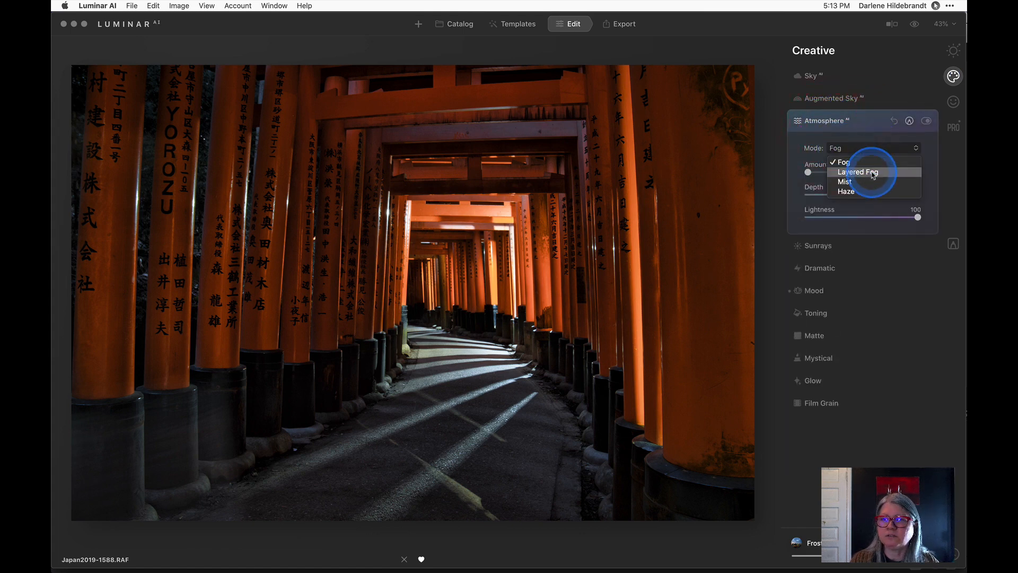
left_click(872, 172)
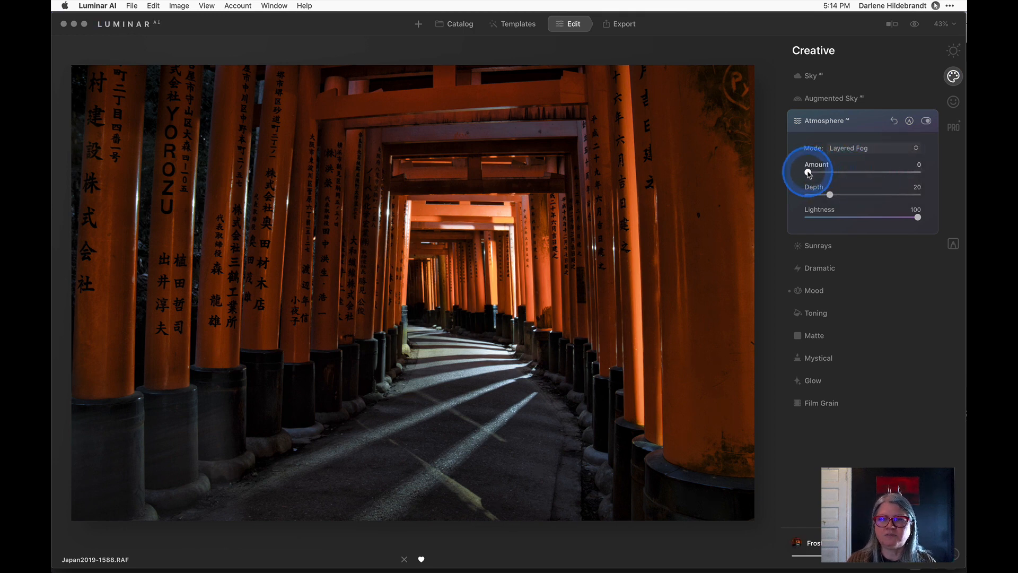
left_click_drag(809, 174, 910, 176)
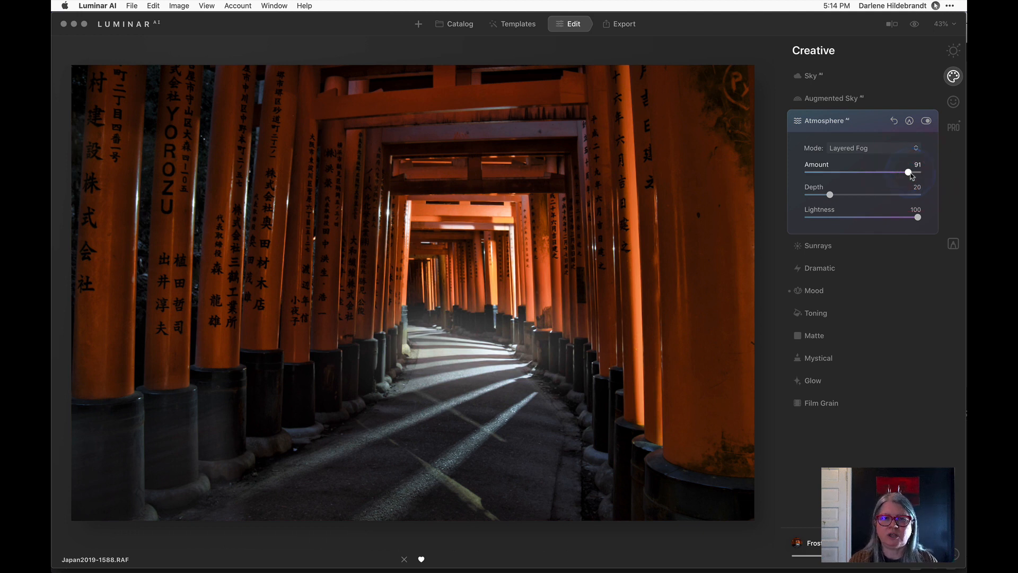
left_click(831, 195)
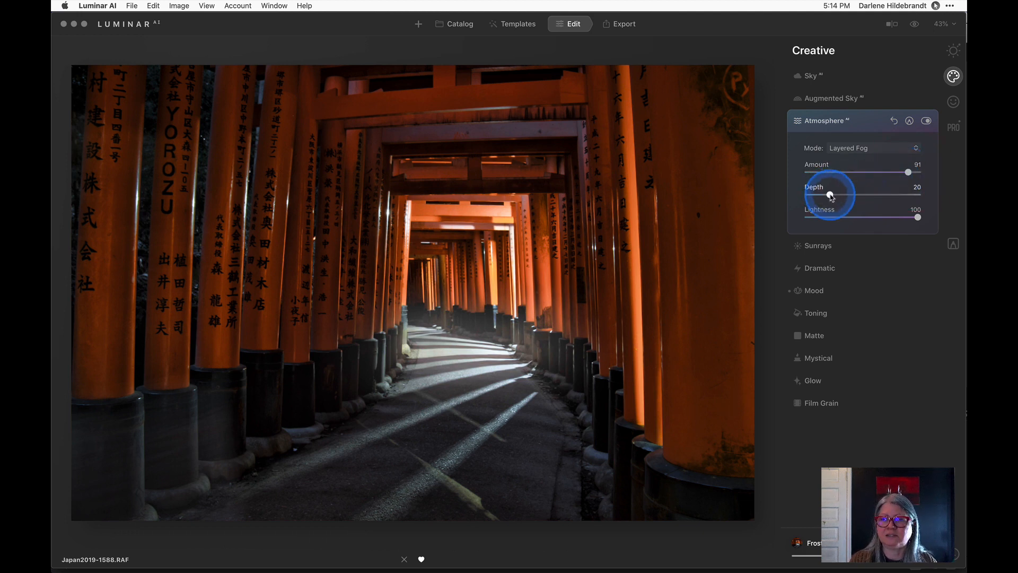
mouse_move(831, 196)
left_mouse_down()
mouse_move(873, 195)
mouse_move(832, 195)
mouse_move(868, 194)
mouse_move(849, 194)
left_mouse_up()
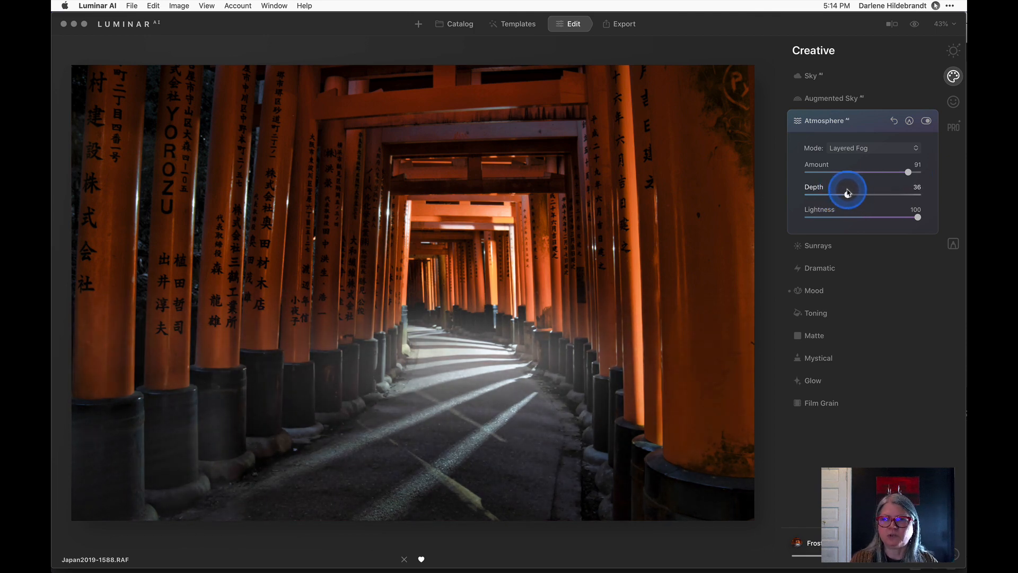
Change the atmosphere to Fog and reduce its amount to 58 and its depth to 23
left_click(857, 148)
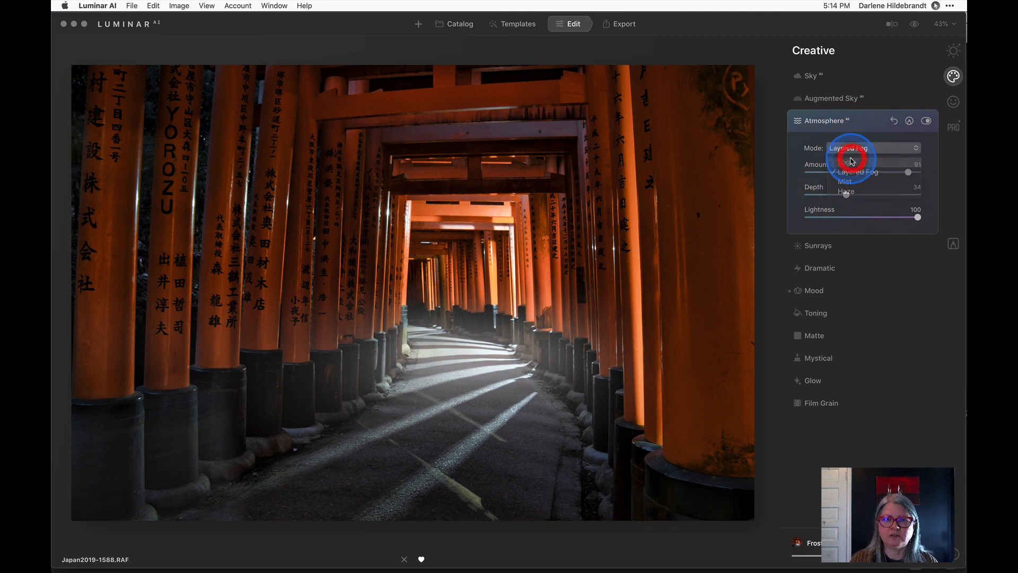
left_click(852, 161)
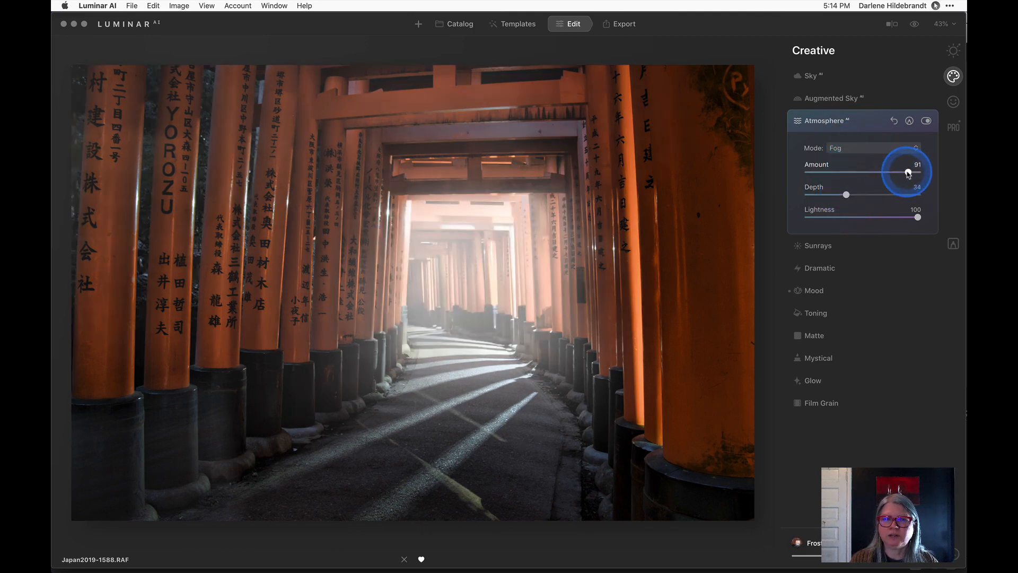
left_click_drag(908, 173, 845, 193)
Try the Mist atmosphere with amount 57, depth 18 and lightness 22, and try the Haze mode
left_click(841, 148)
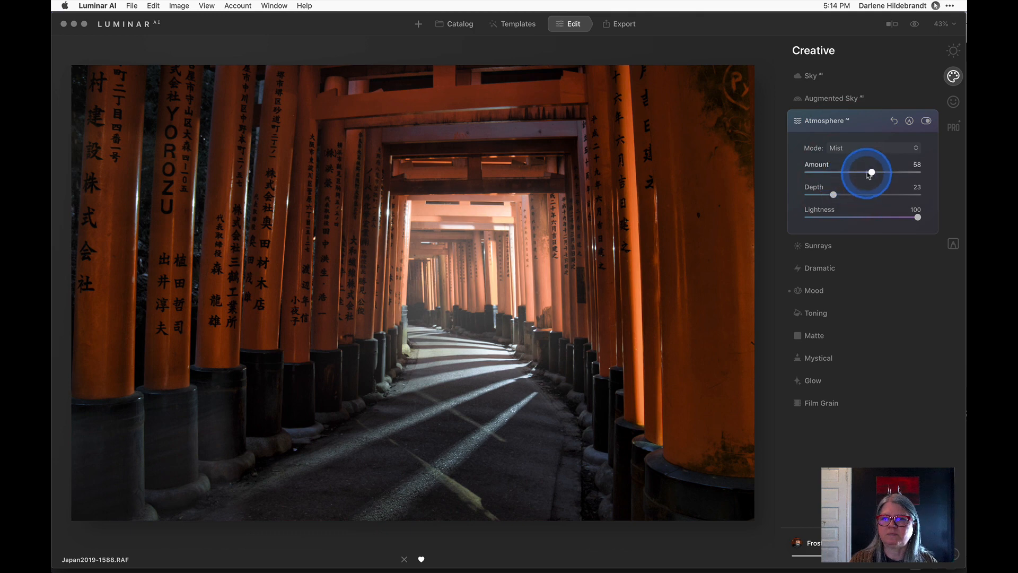
left_click_drag(877, 173, 832, 217)
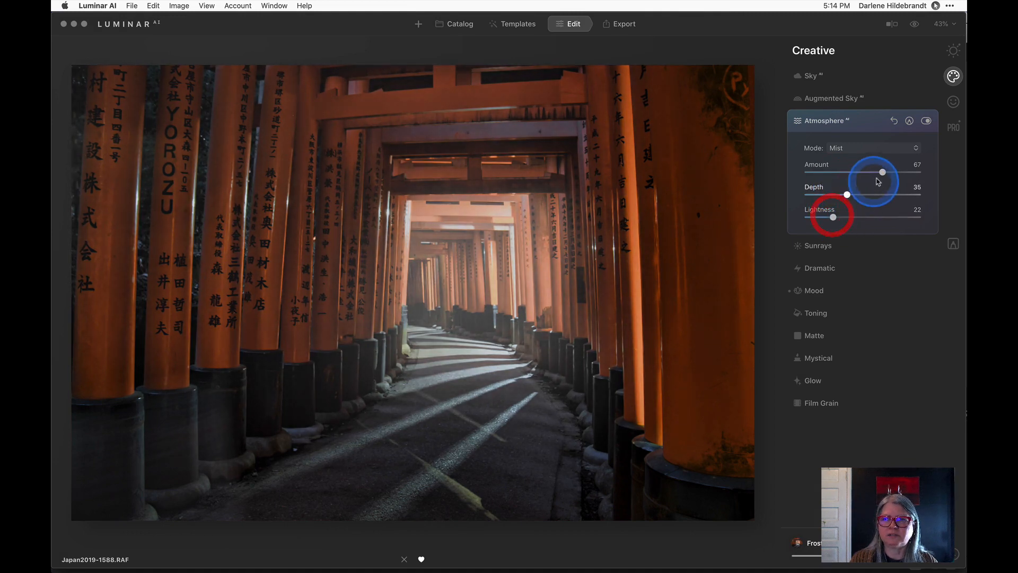
left_click_drag(882, 174, 869, 174)
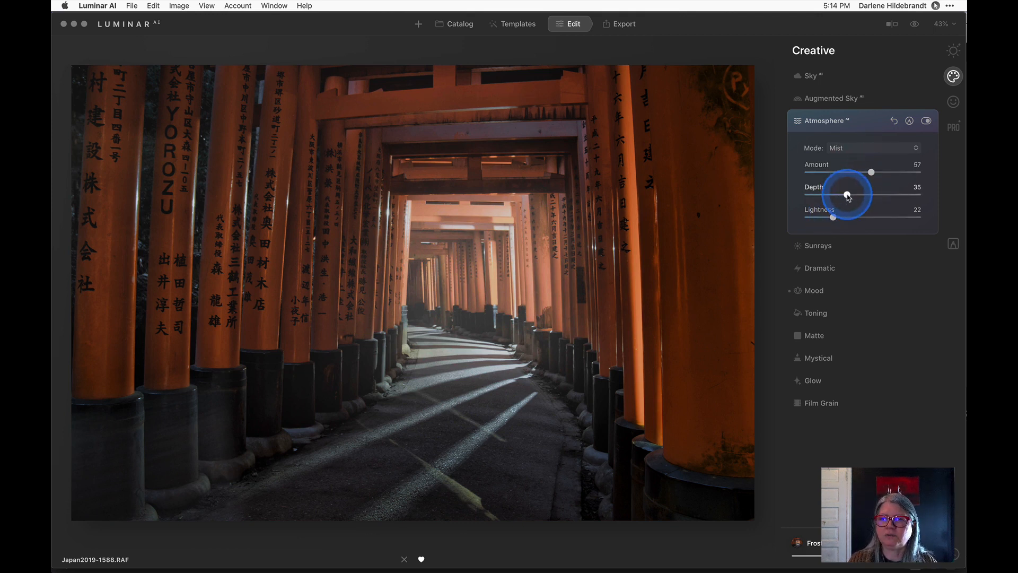
left_click_drag(848, 196, 825, 193)
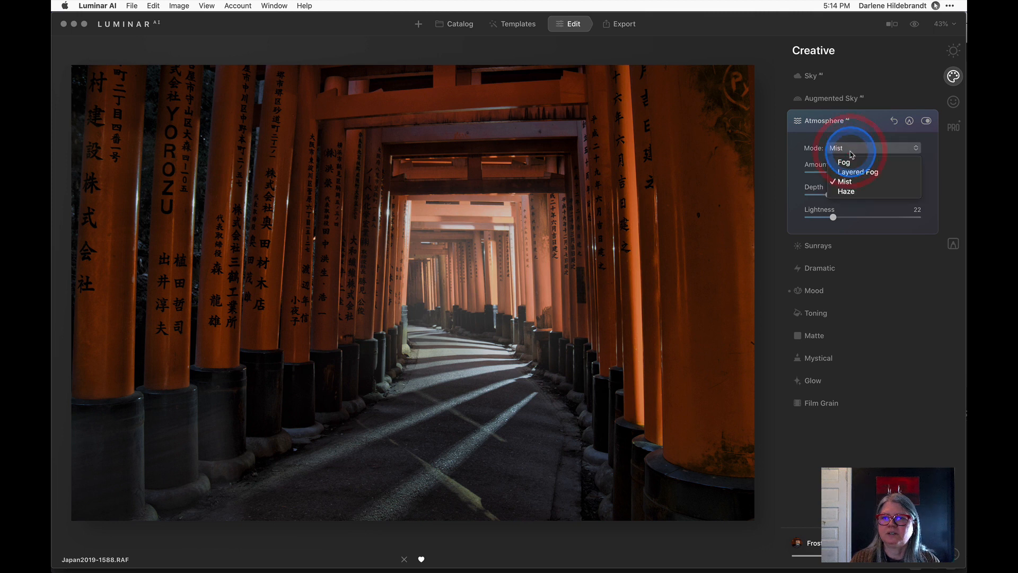
left_click(843, 190)
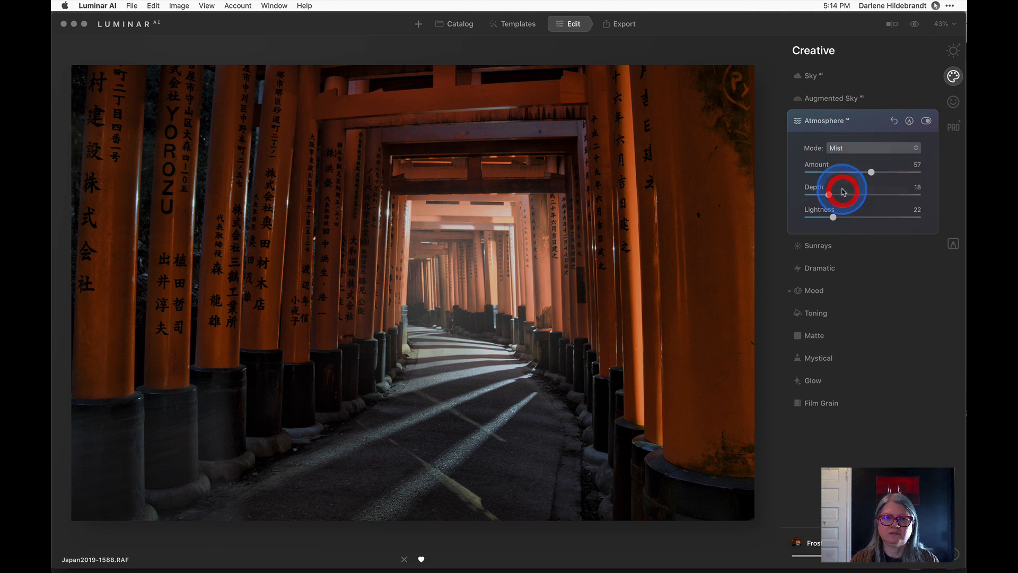
Set the atmosphere to Fog with amount 51, depth 32 and lightness 74
left_click(858, 150)
left_click(860, 163)
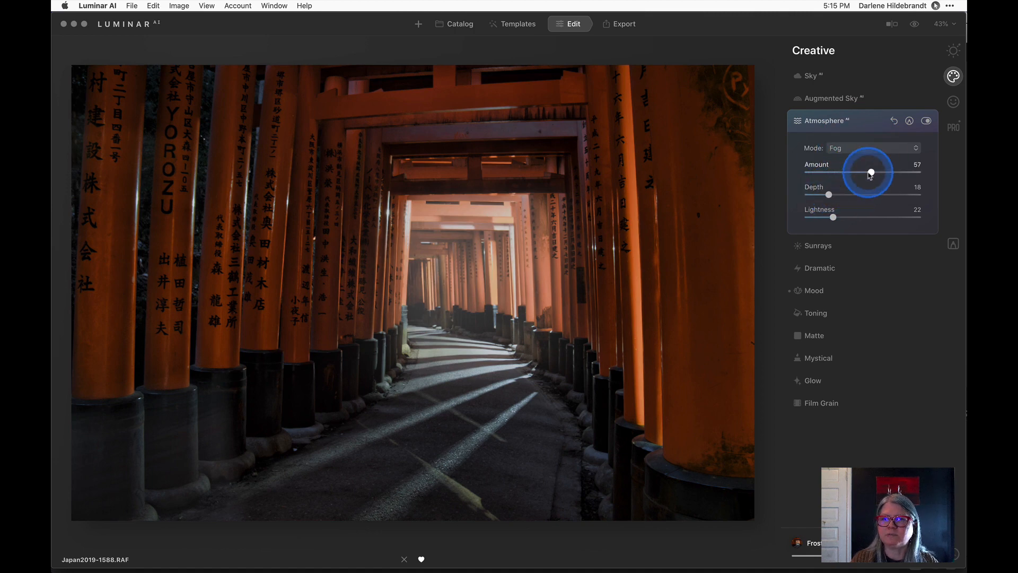
left_click_drag(870, 173, 906, 172)
left_click_drag(830, 196, 856, 193)
left_click_drag(909, 173, 864, 171)
left_click_drag(833, 217, 843, 194)
left_click_drag(870, 171, 864, 172)
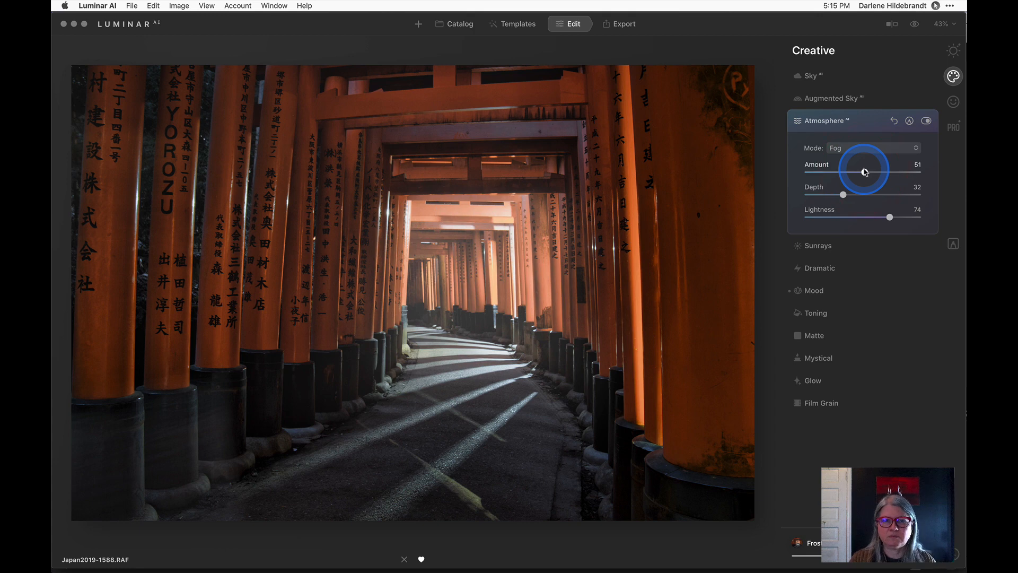
Compare the fog-treated torii gate photo with its original and collapse the Atmosphere AI settings
key("backslash")
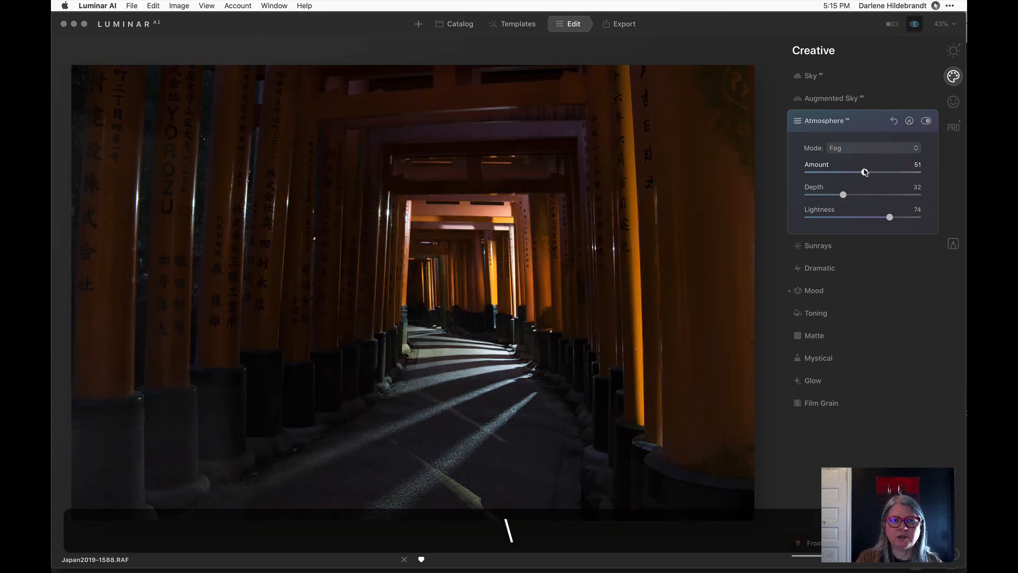
key("backslash")
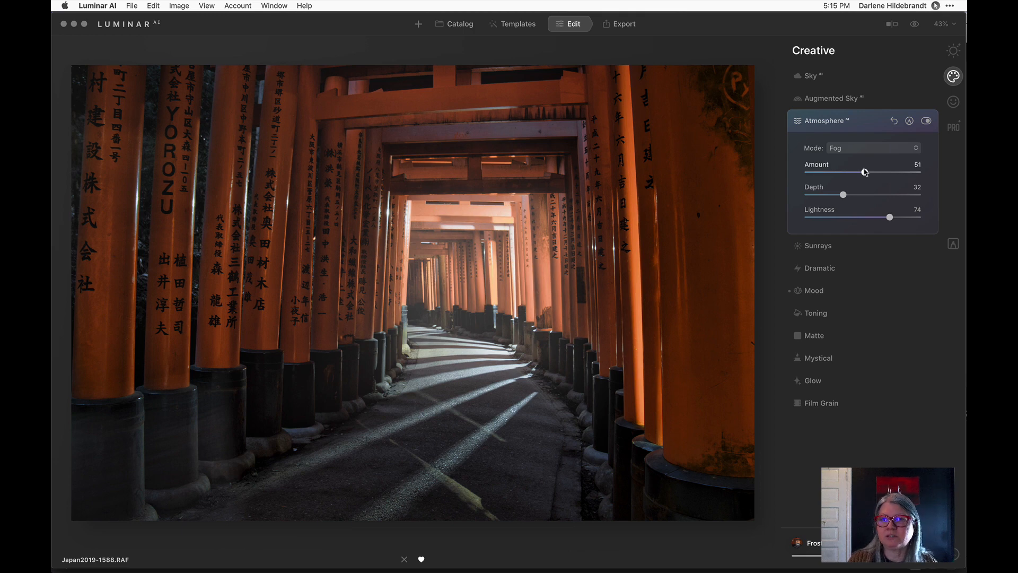
left_click(863, 170)
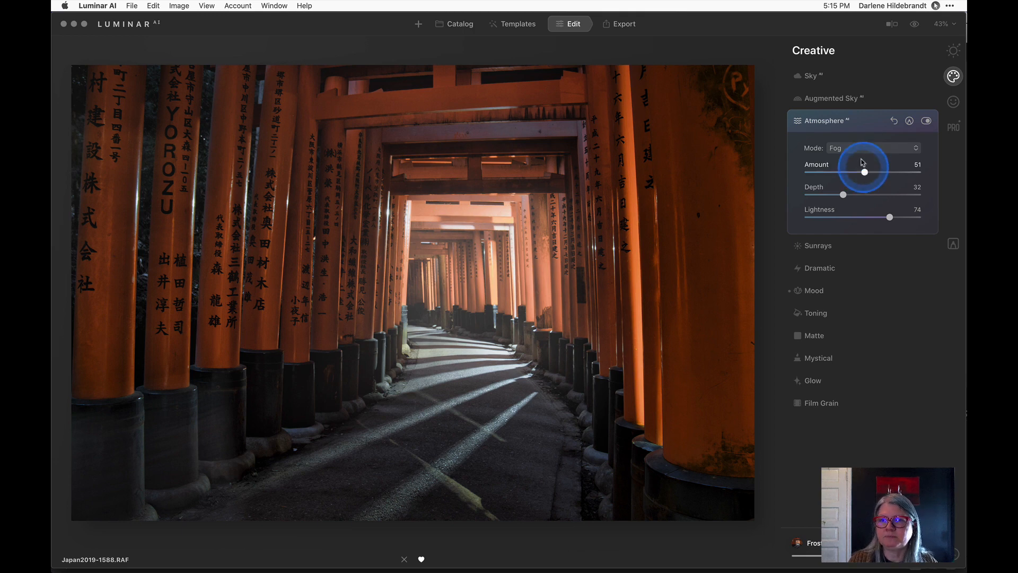
left_click(870, 125)
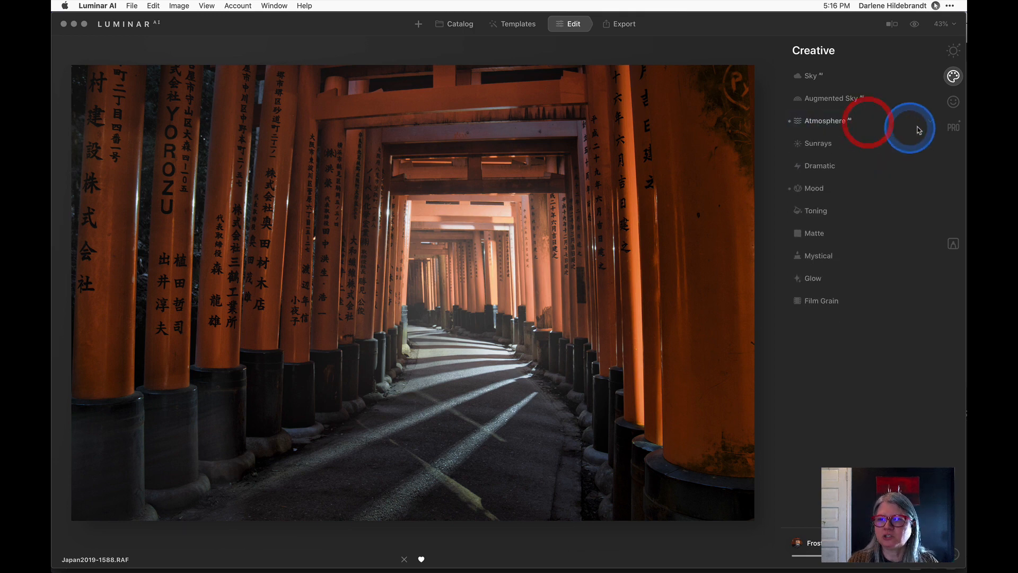
Enable Auto Distortion Corrections and Remove Chromatic Aberrations in the professional Optics settings
left_click(951, 129)
left_click(827, 75)
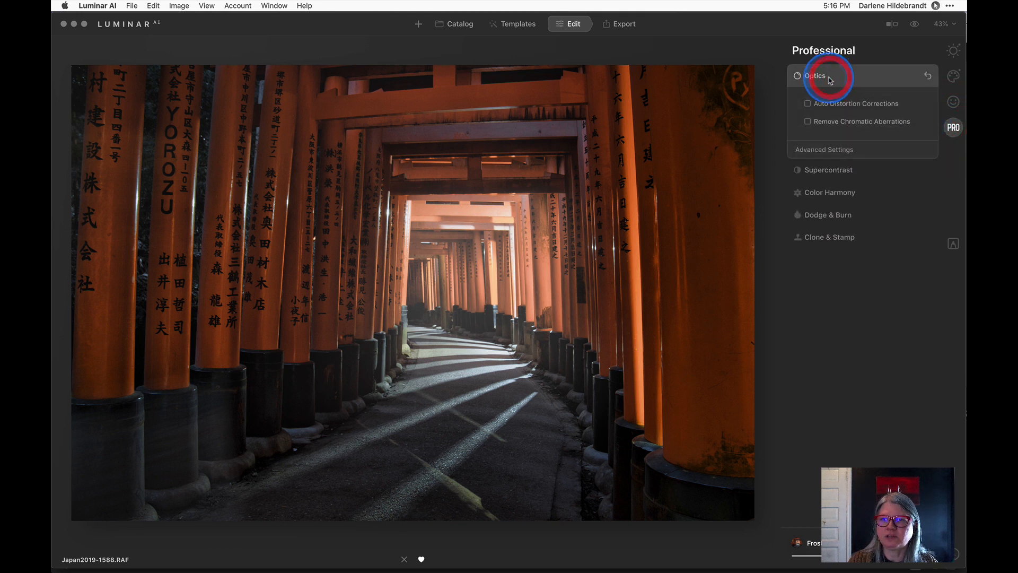
left_click(807, 104)
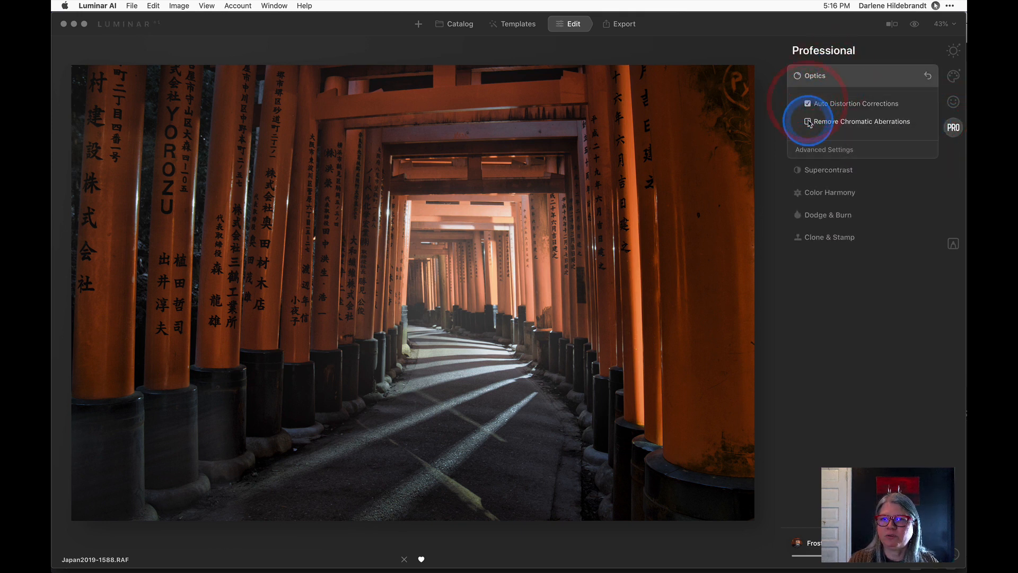
left_click(808, 122)
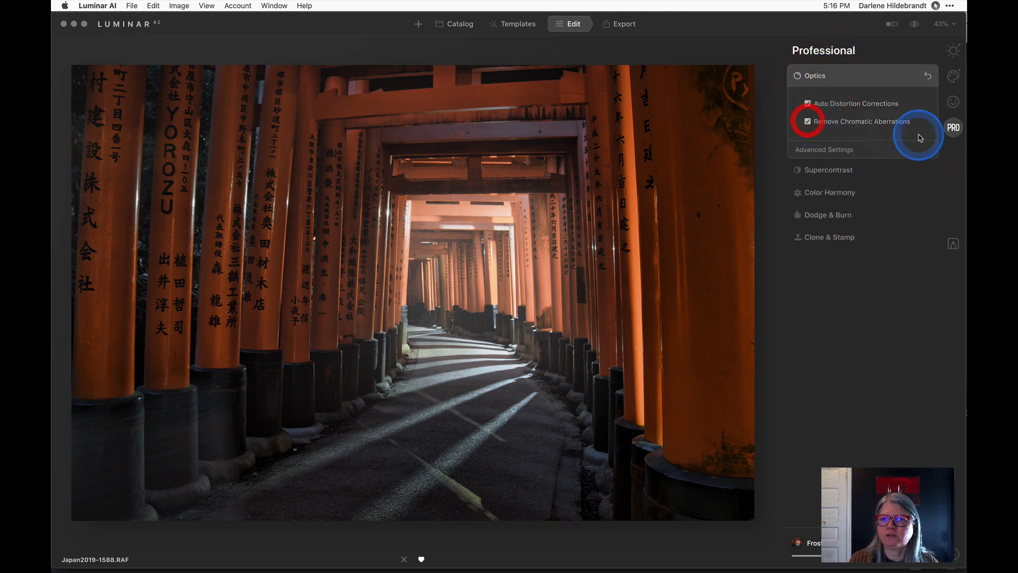
left_click(869, 78)
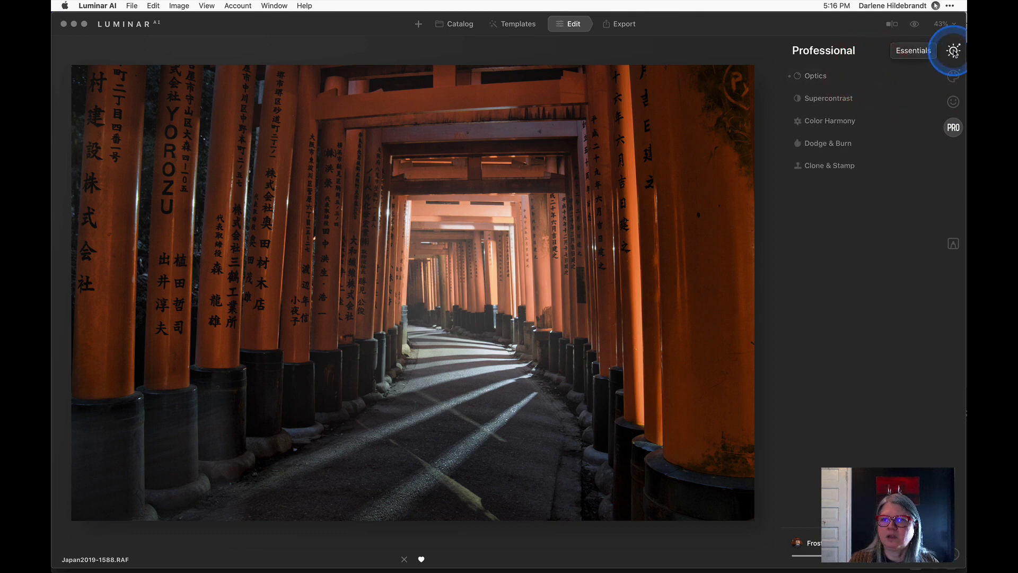
Open Composition AI among the essential tools and apply the automatic horizon alignment to the torii gate photo
left_click(953, 51)
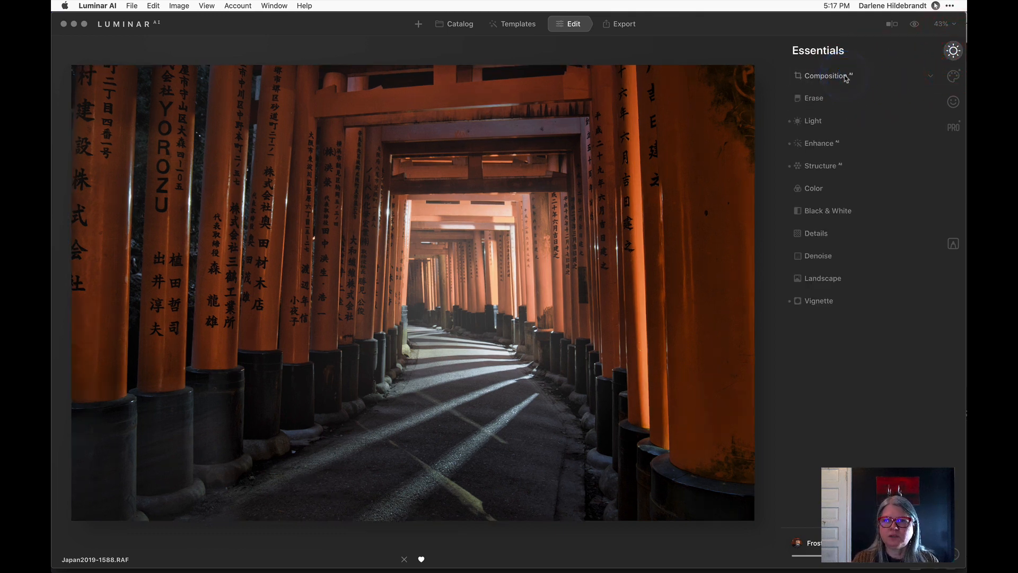
left_click(845, 77)
left_click(831, 165)
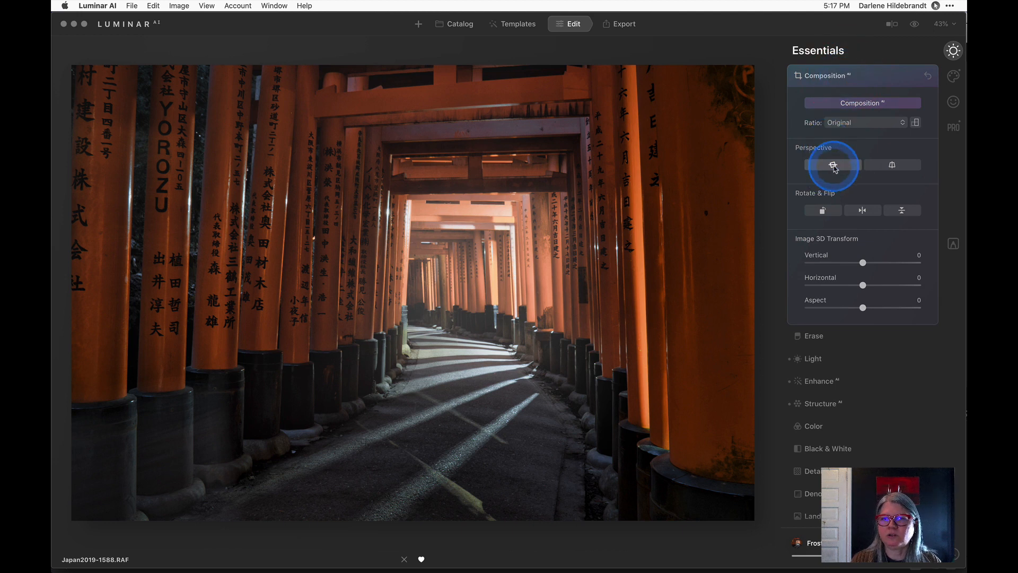
left_click(830, 168)
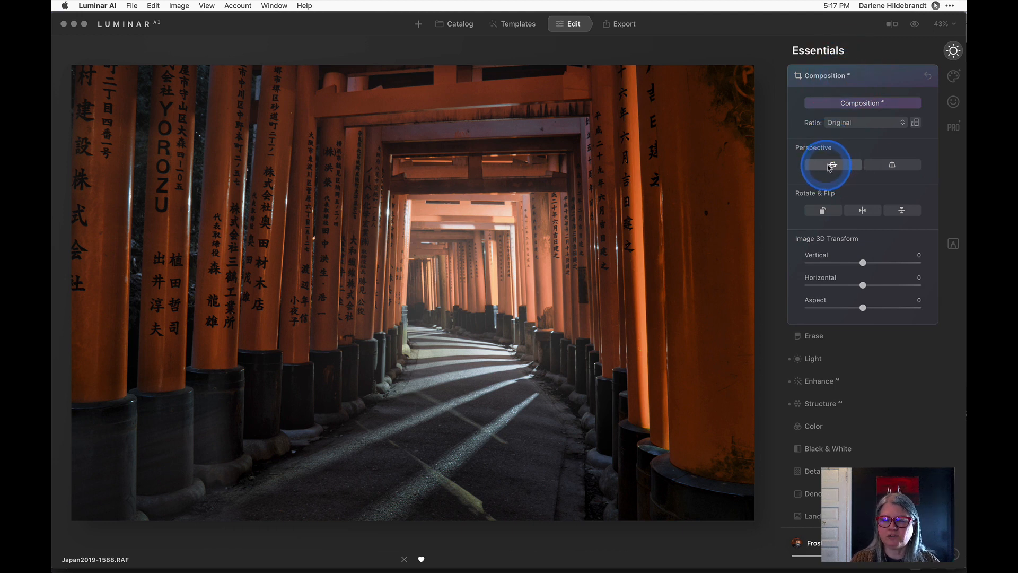
left_click(838, 167)
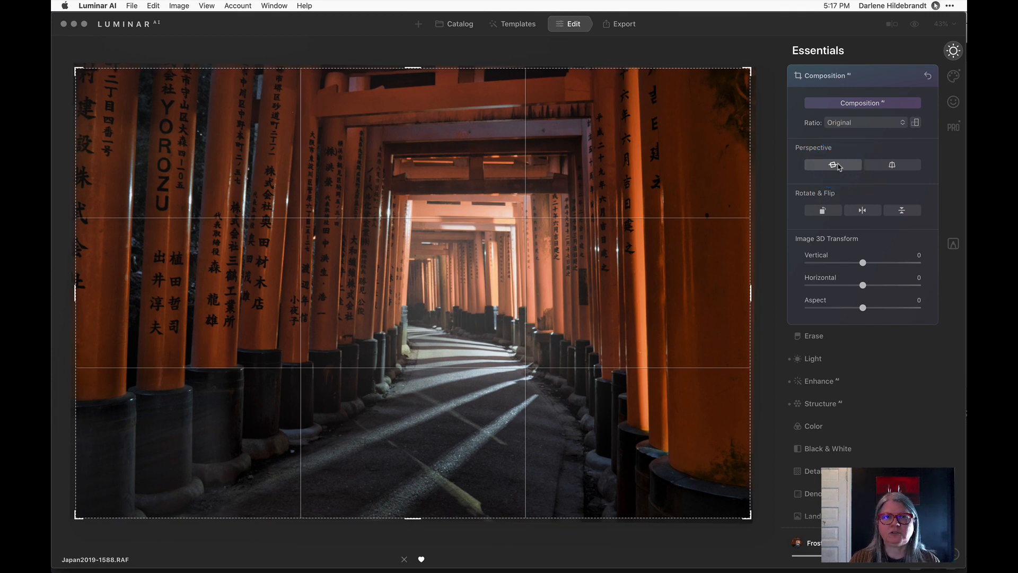
left_click(839, 166)
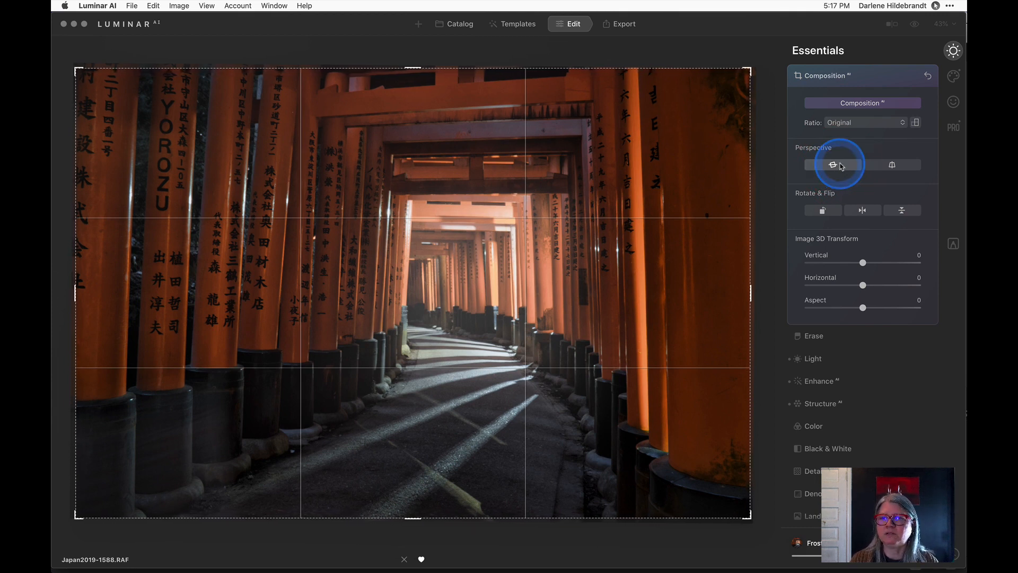
left_click(847, 166)
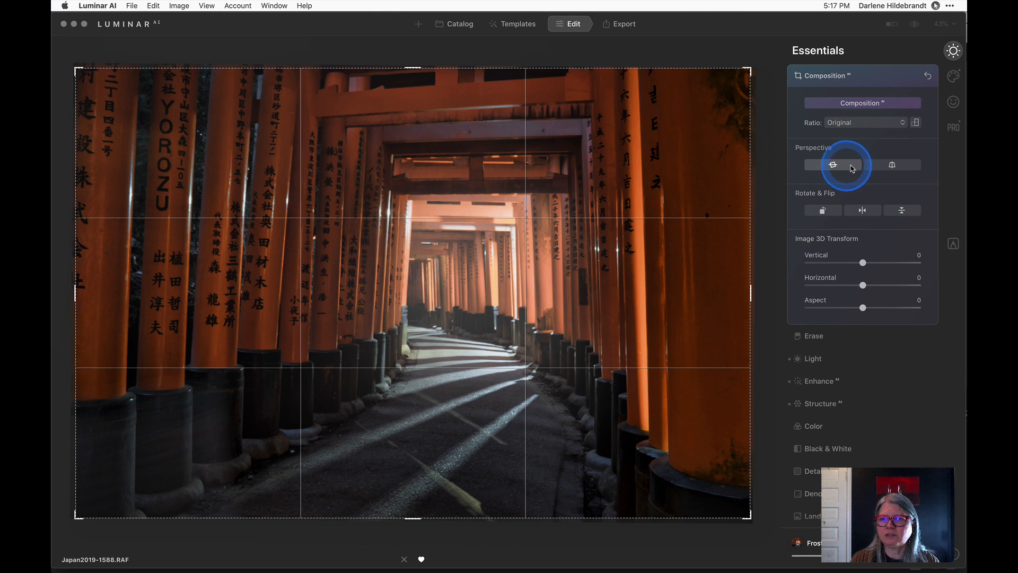
Apply the automatic vertical perspective alignment to the torii gate photo and compare it with the original
left_click(892, 166)
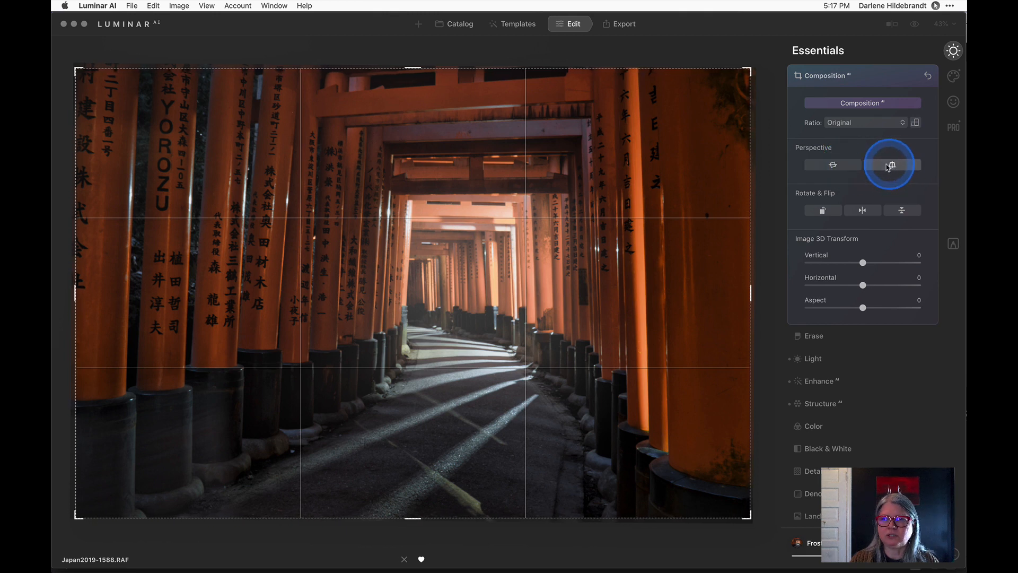
left_click(892, 166)
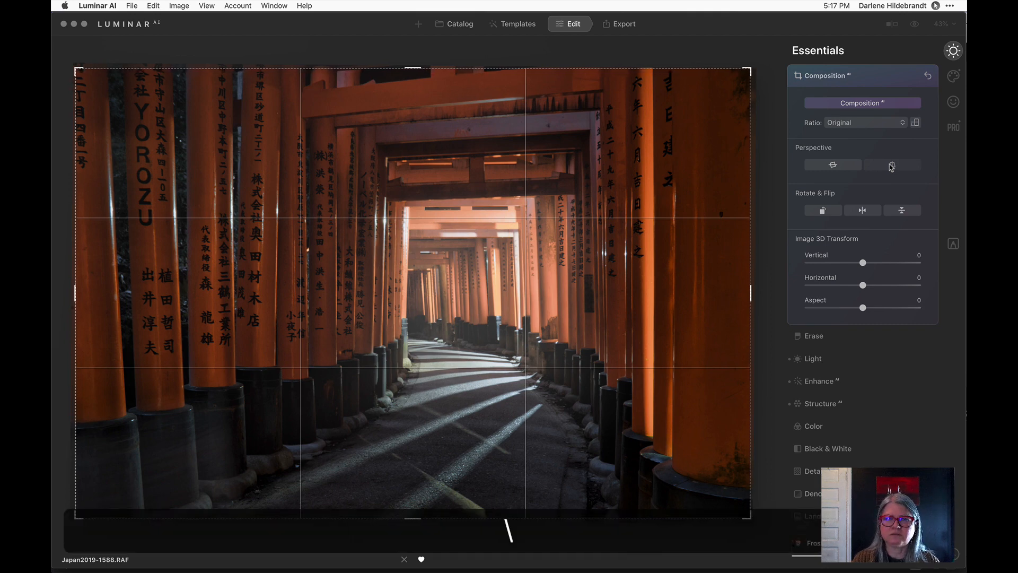
left_click(891, 166)
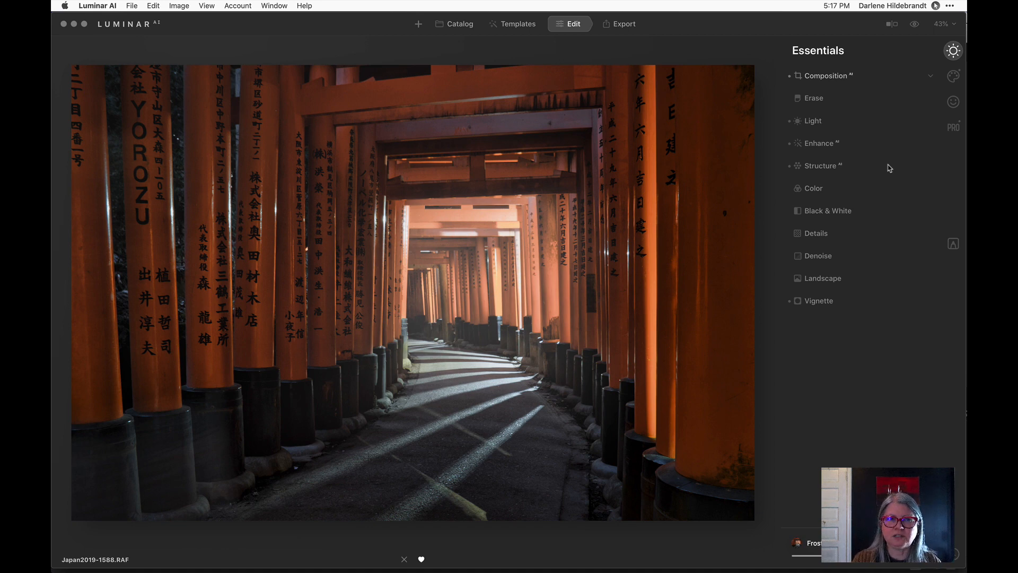
key("backslash")
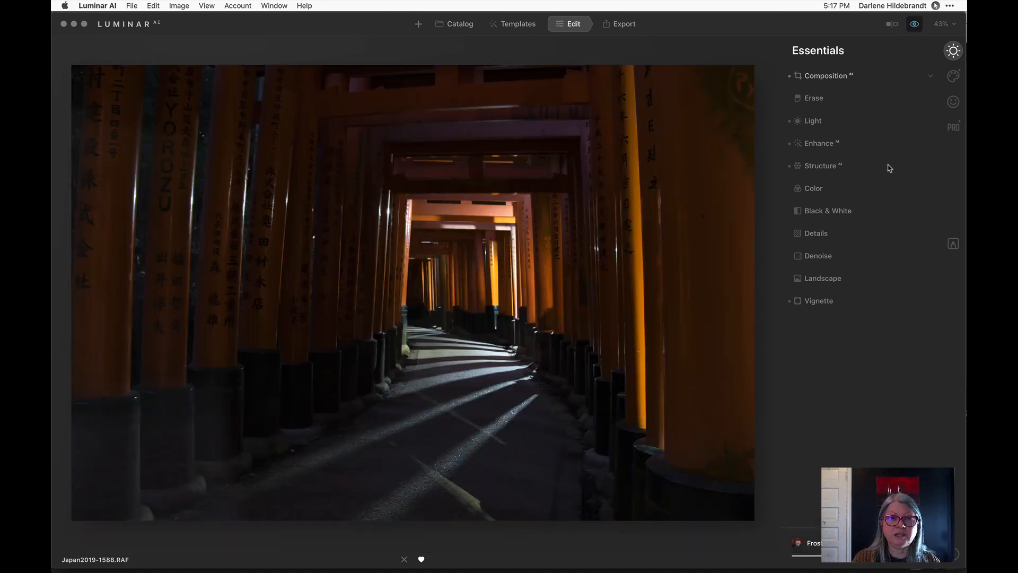
key("backslash")
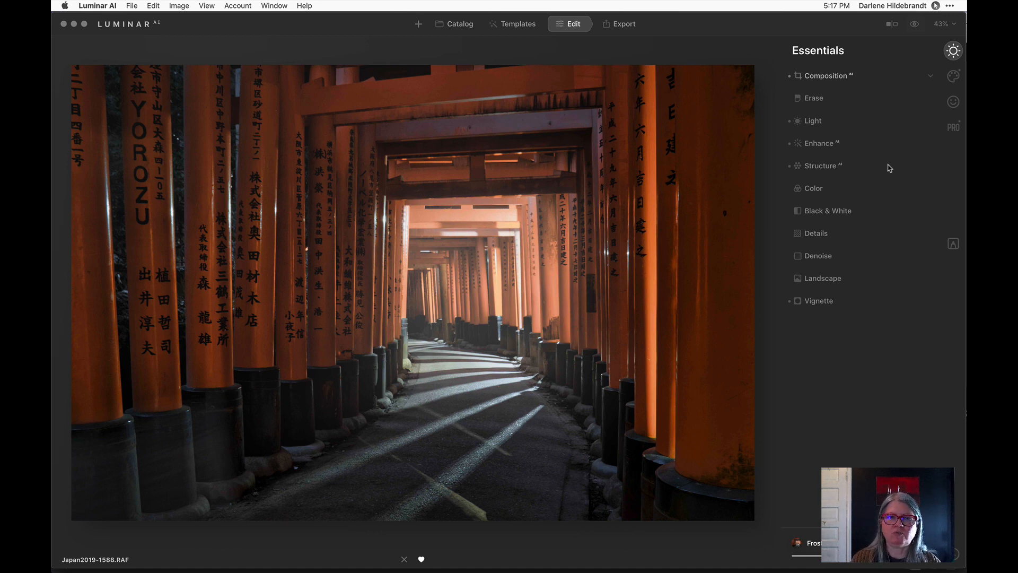
Reset the Composition AI changes and reapply the automatic horizon alignment
left_click(828, 75)
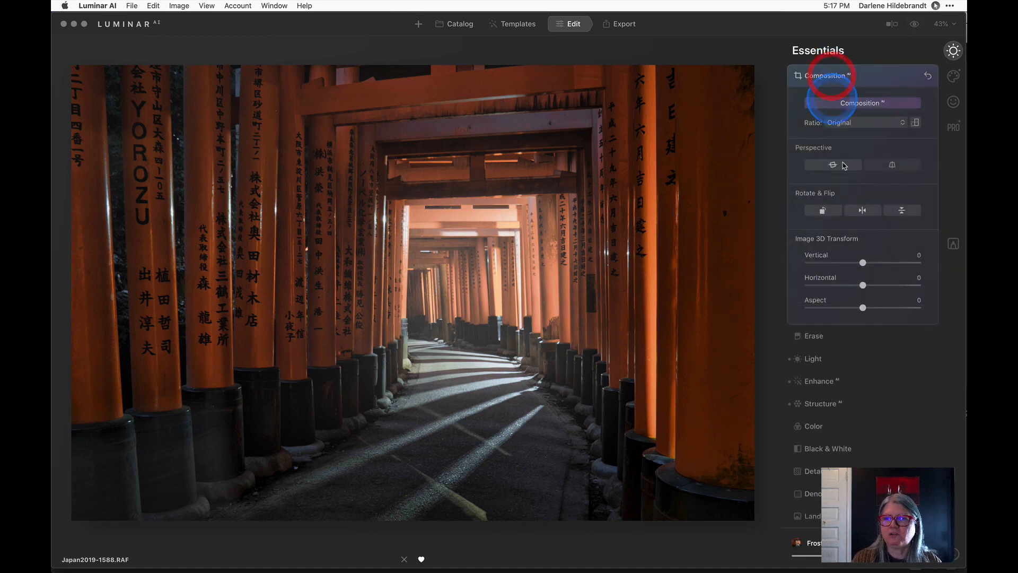
left_click(928, 76)
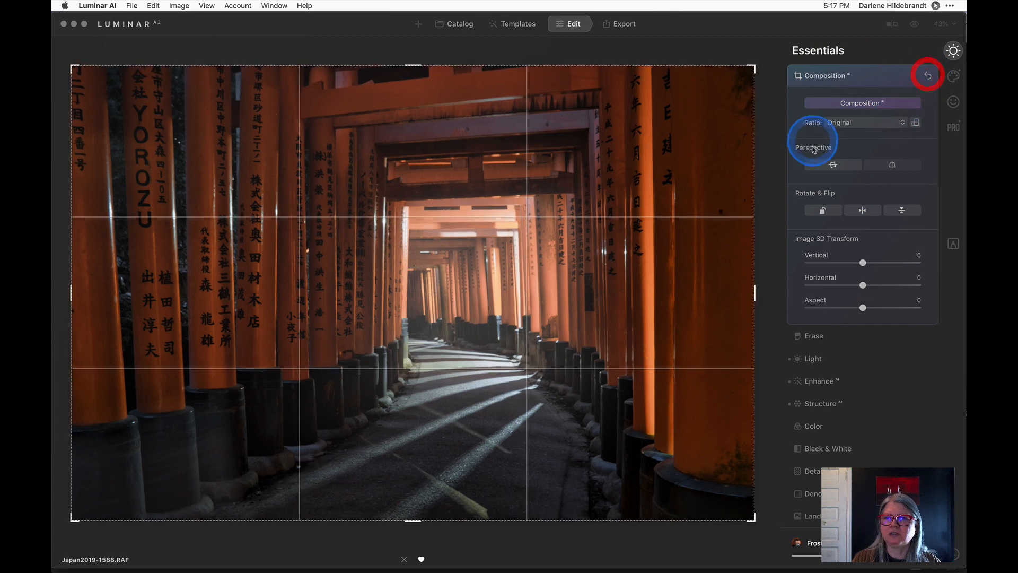
left_click(833, 165)
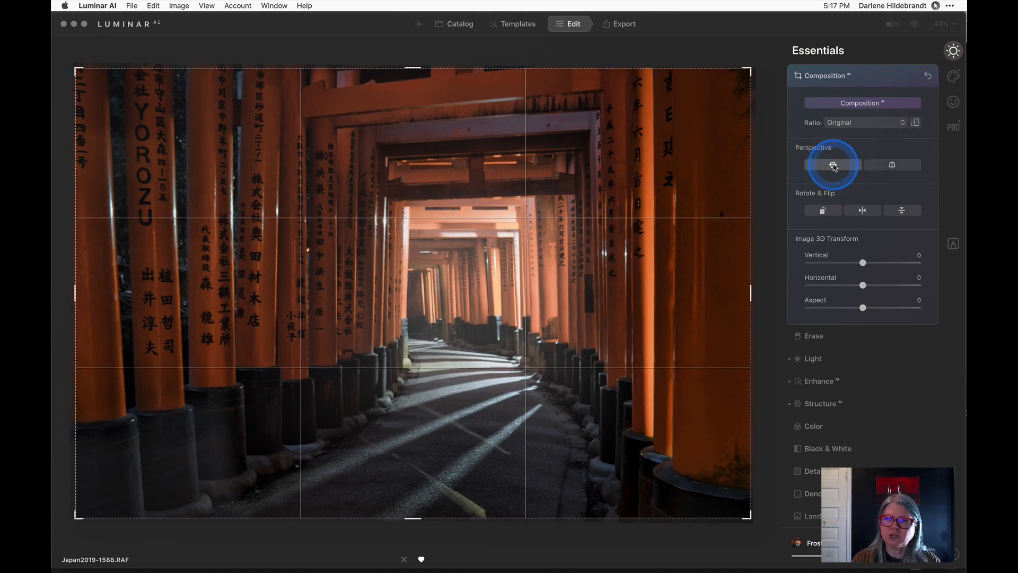
Set the vertical value of the Image 3D Transform to -7 and apply the composition
left_click(862, 263)
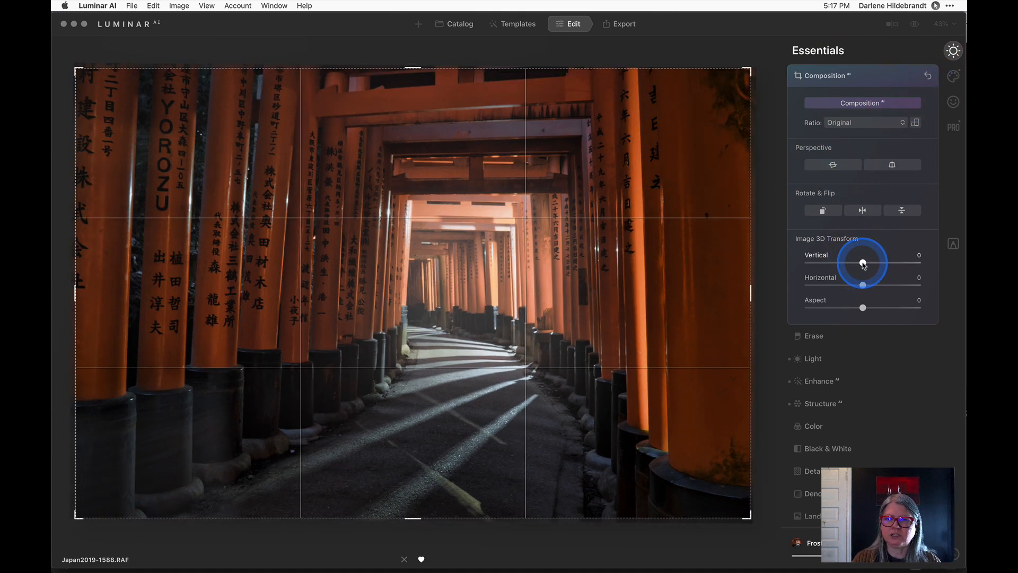
mouse_move(863, 265)
left_mouse_down()
mouse_move(850, 265)
mouse_move(859, 265)
left_mouse_up()
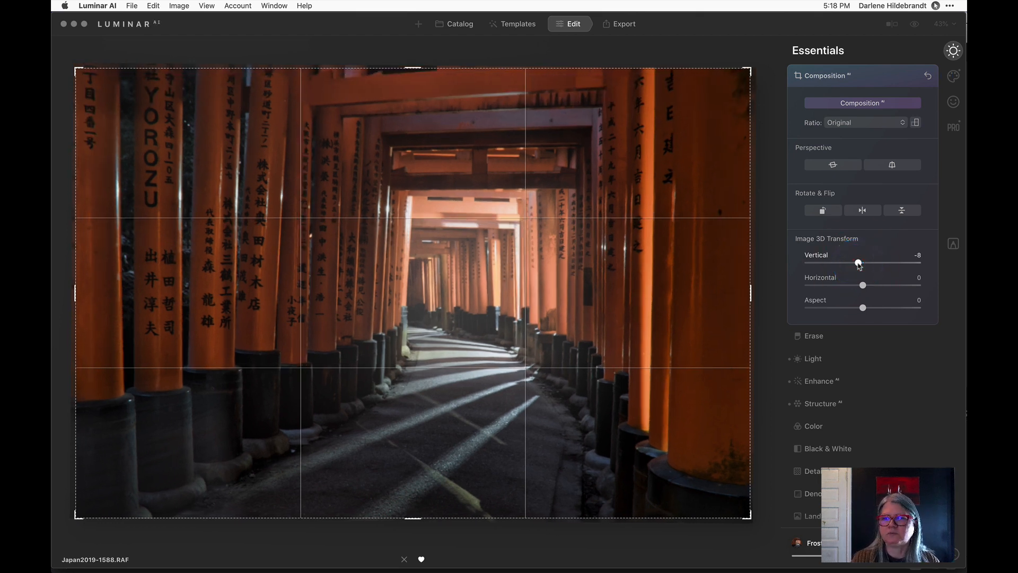
left_click(859, 265)
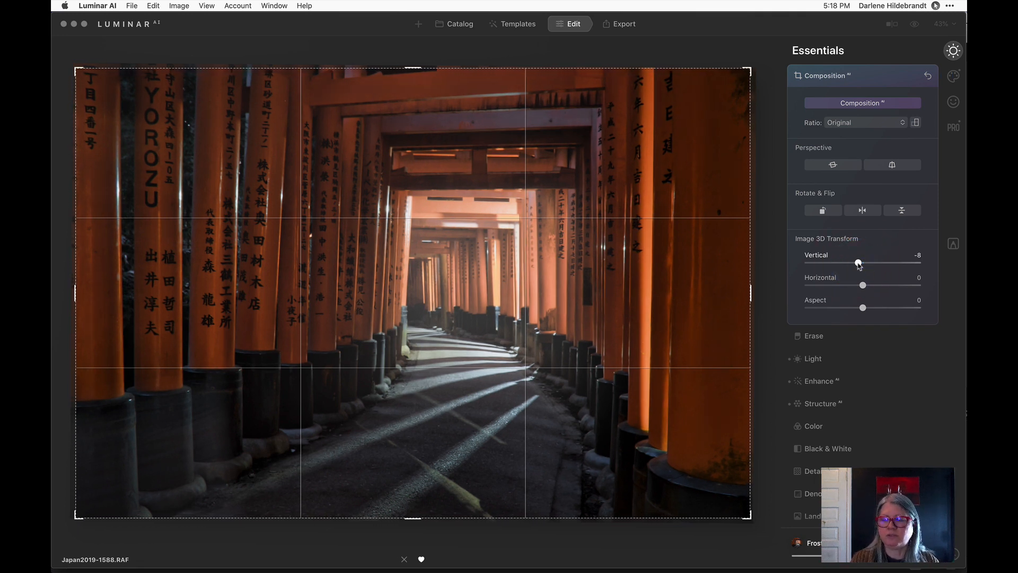
left_click(859, 263)
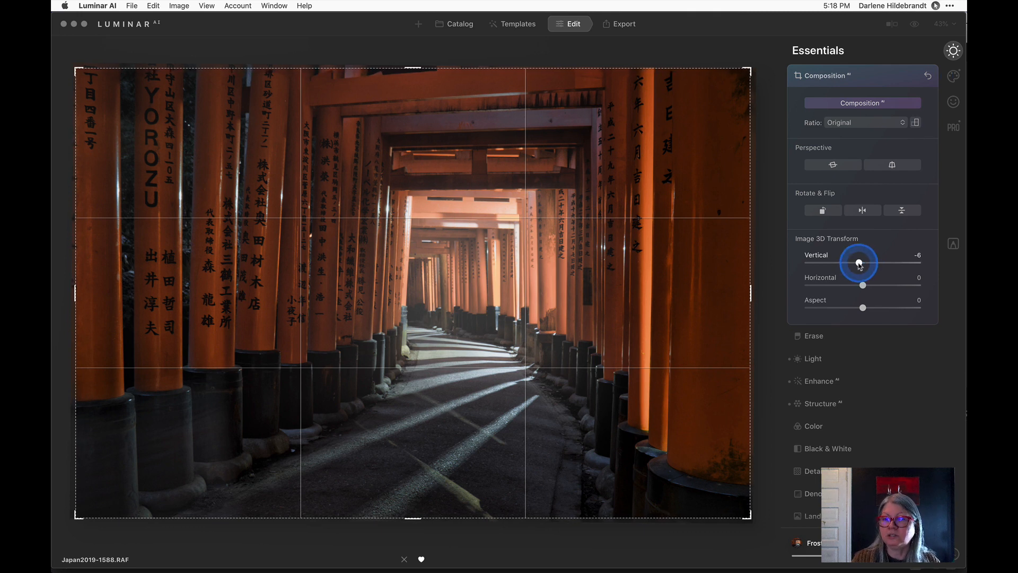
left_click_drag(859, 264, 859, 264)
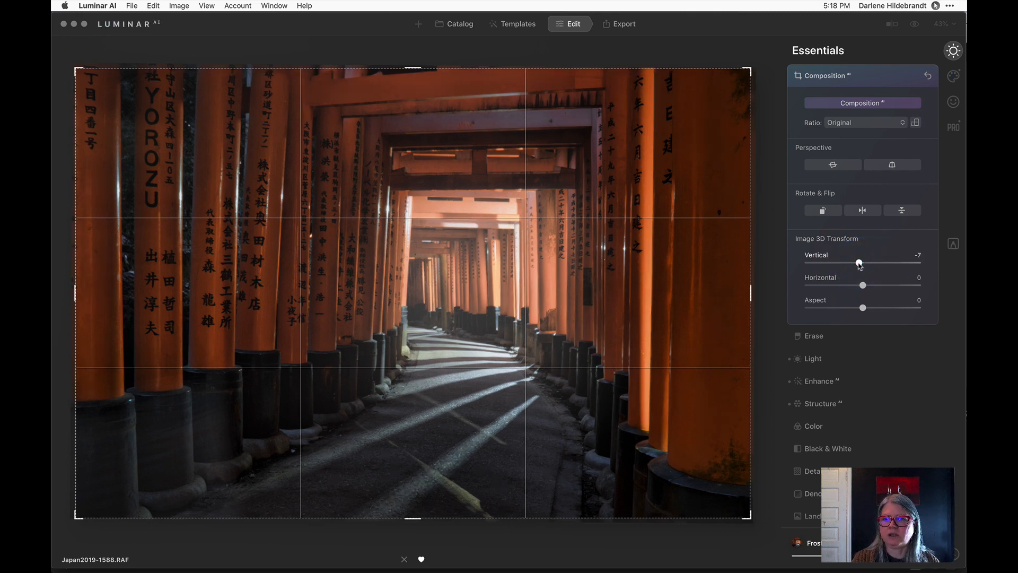
key("Return")
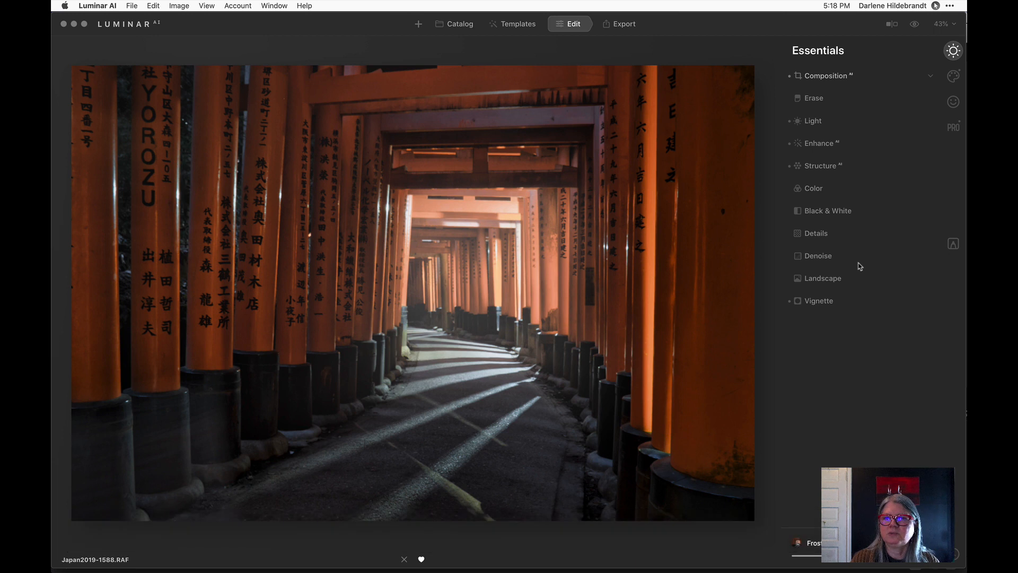
Set Smart Contrast to 30 in the Light settings
left_click(825, 120)
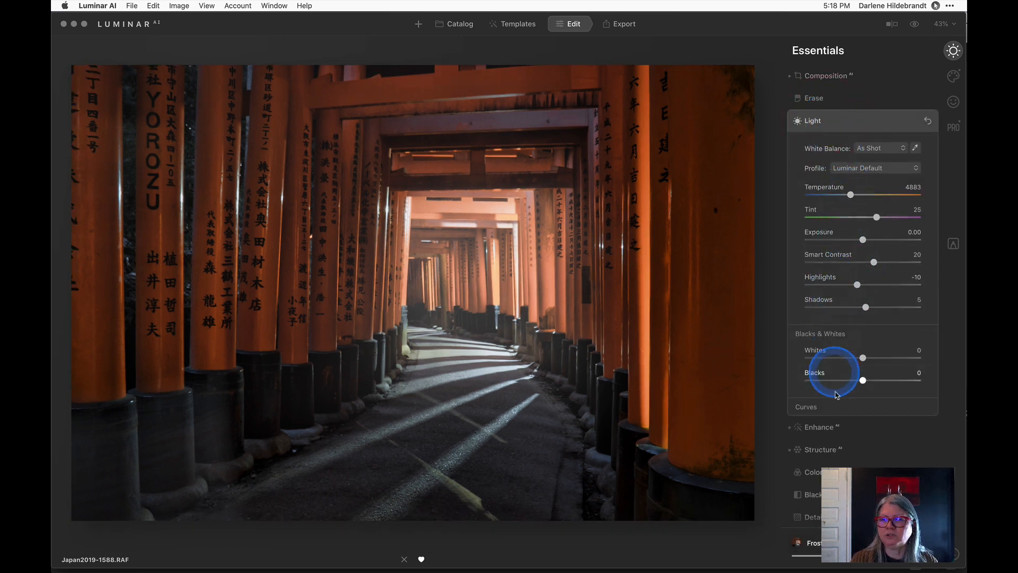
left_click_drag(874, 262, 878, 263)
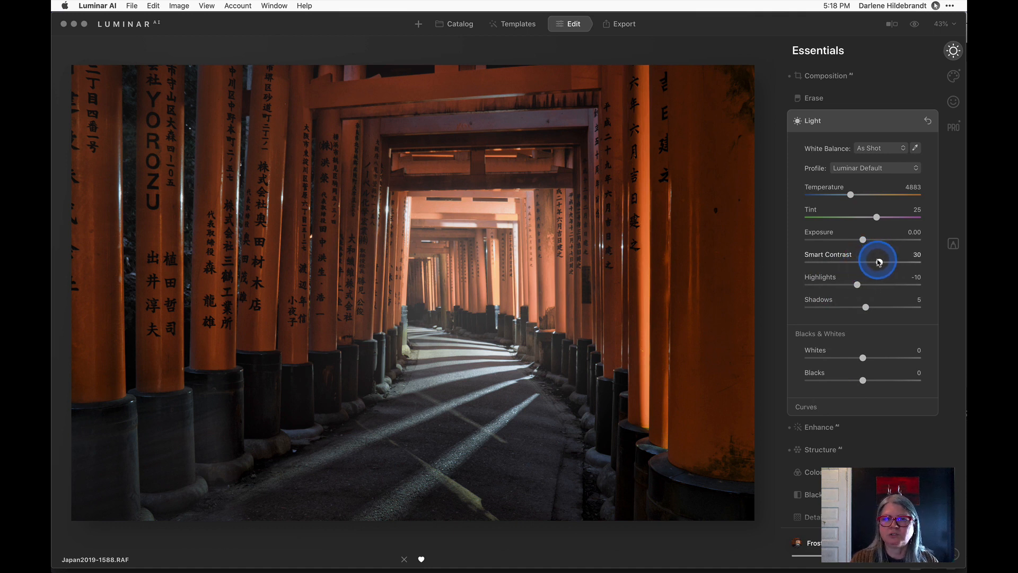
left_click(879, 262)
left_click(855, 124)
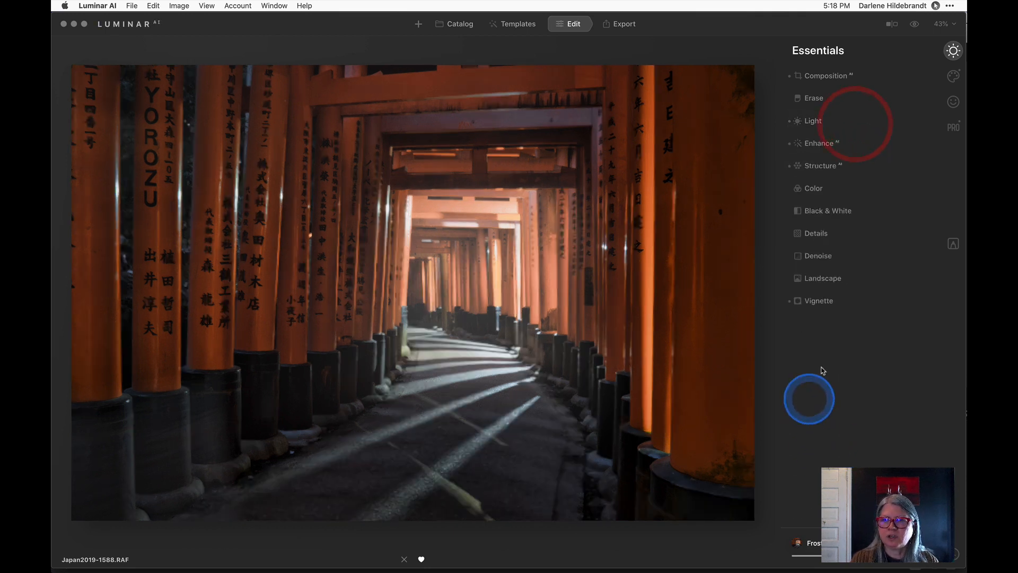
Adjust the vignette to amount -55, size 26, roundness 10 and feather 43
left_click(827, 303)
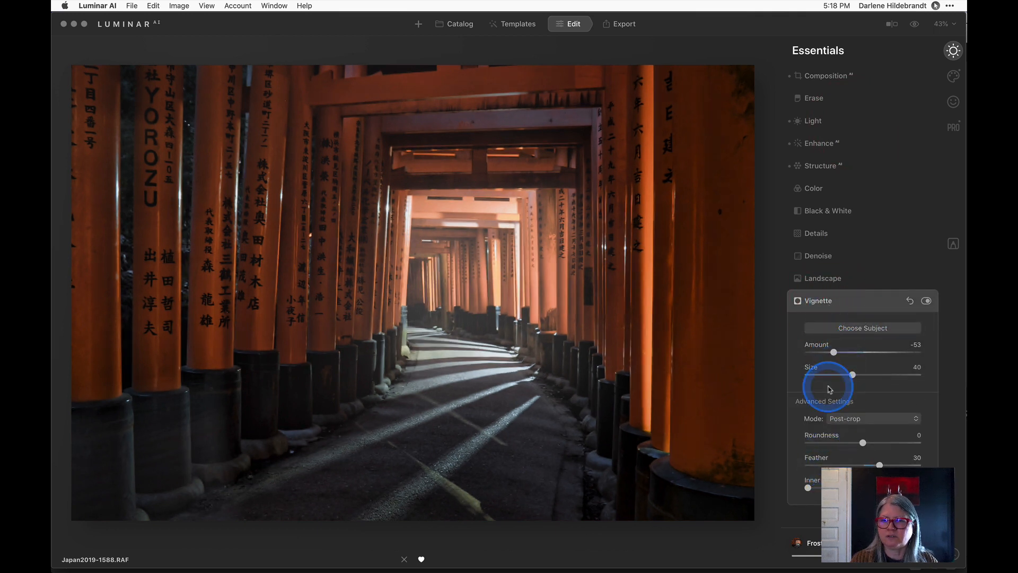
left_click_drag(880, 464, 801, 464)
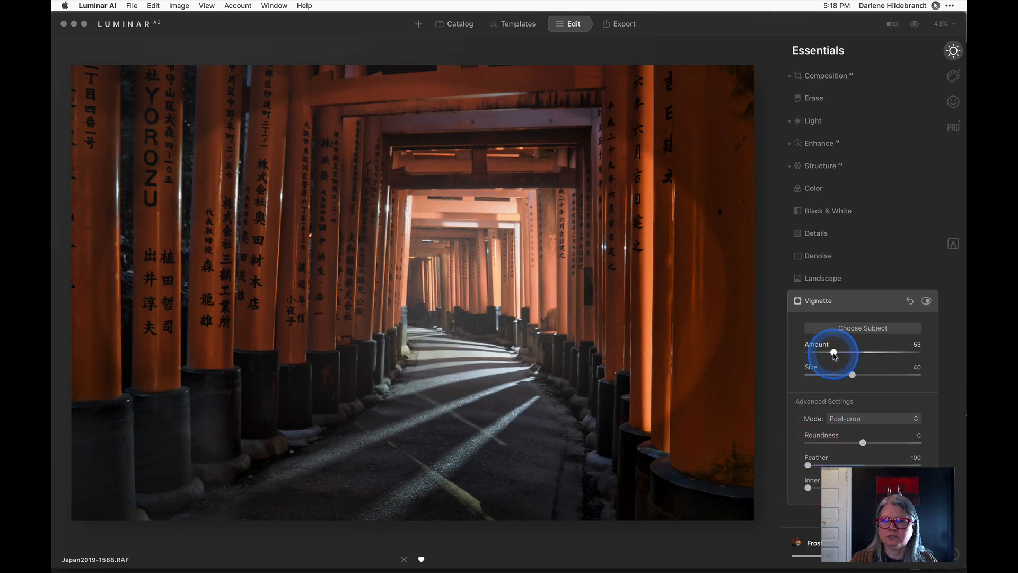
left_click_drag(832, 352, 826, 356)
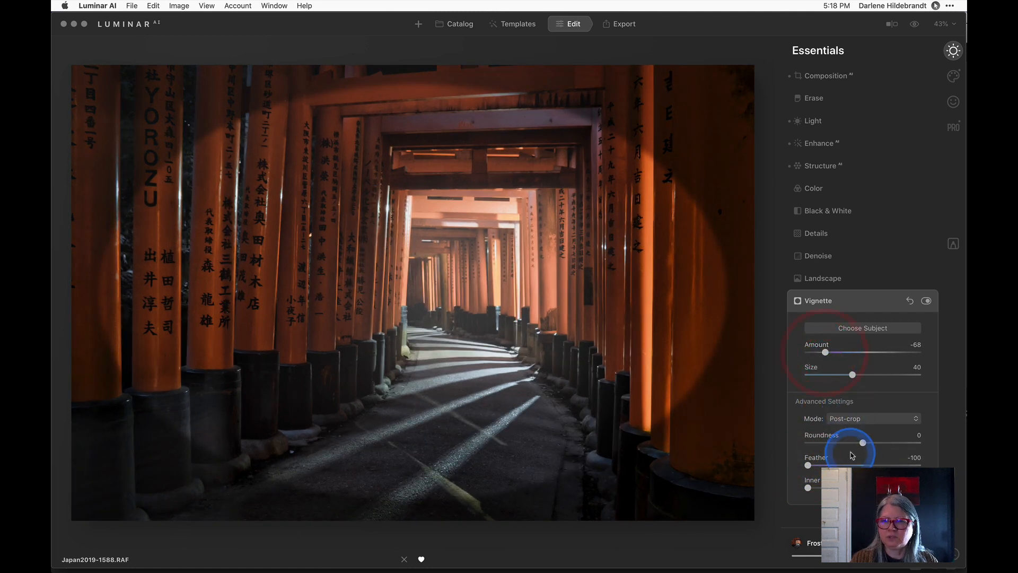
left_click_drag(860, 441, 869, 441)
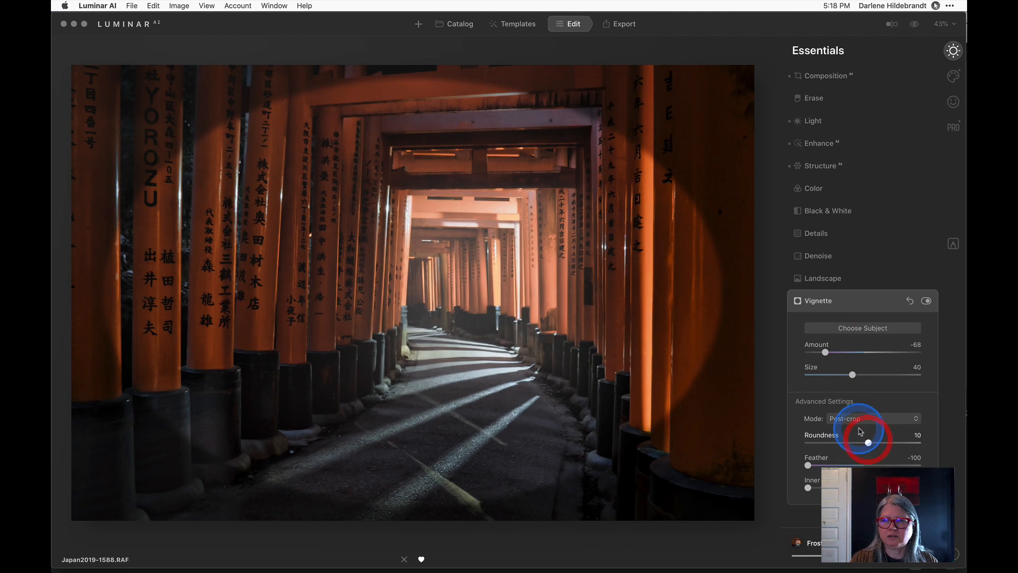
left_click_drag(852, 374, 836, 376)
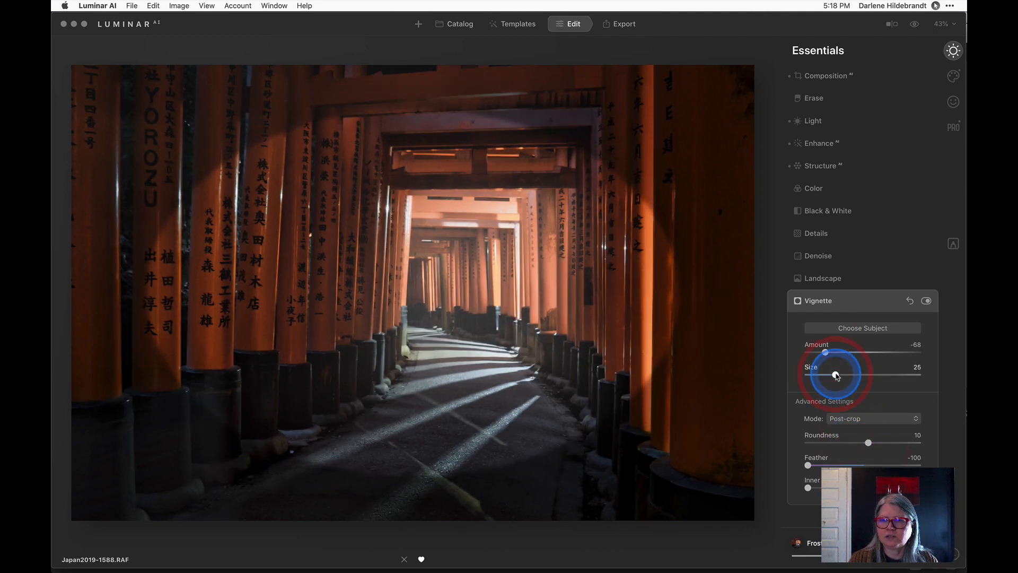
left_click_drag(808, 465, 890, 465)
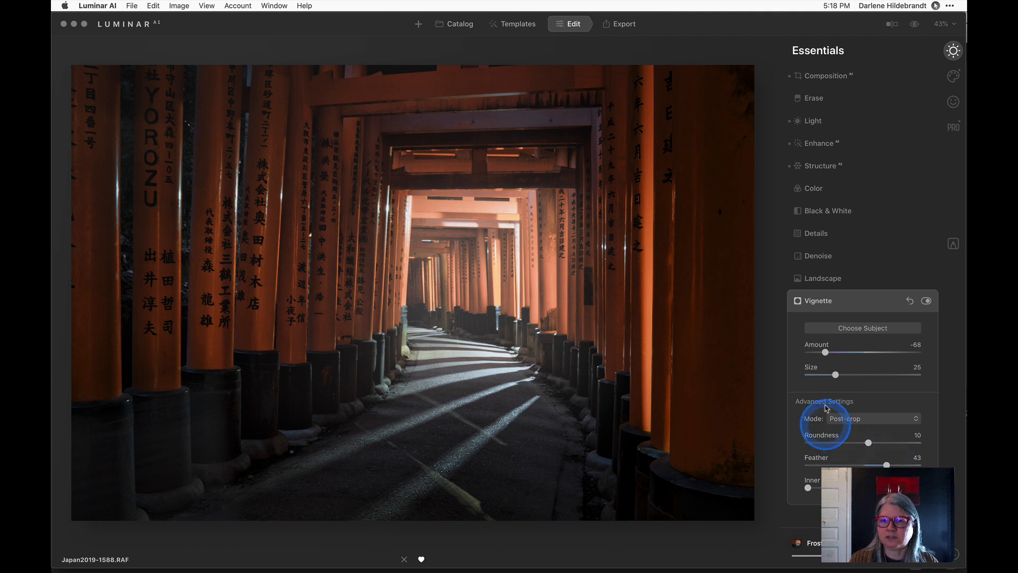
left_click_drag(825, 352, 831, 350)
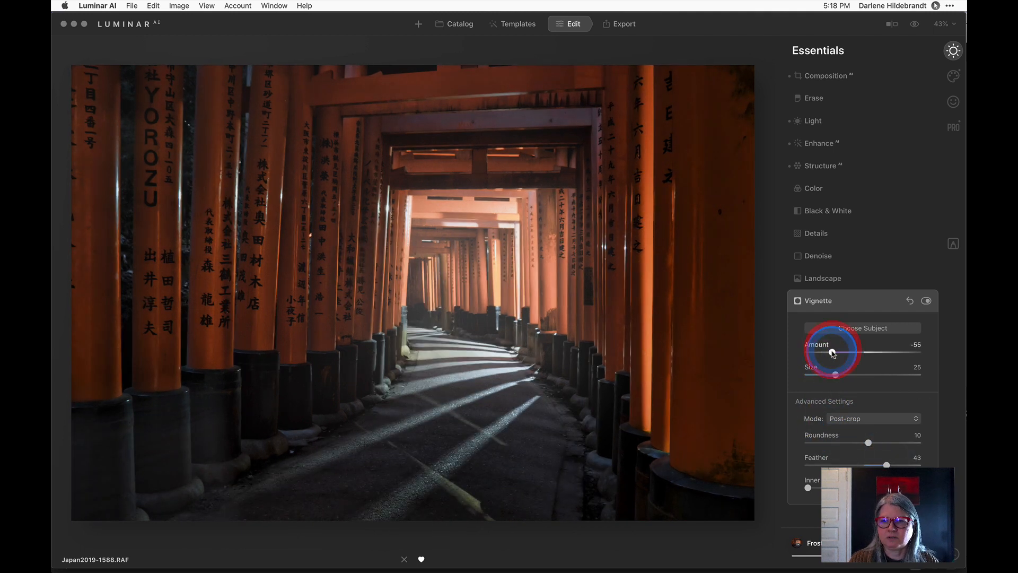
left_click(854, 301)
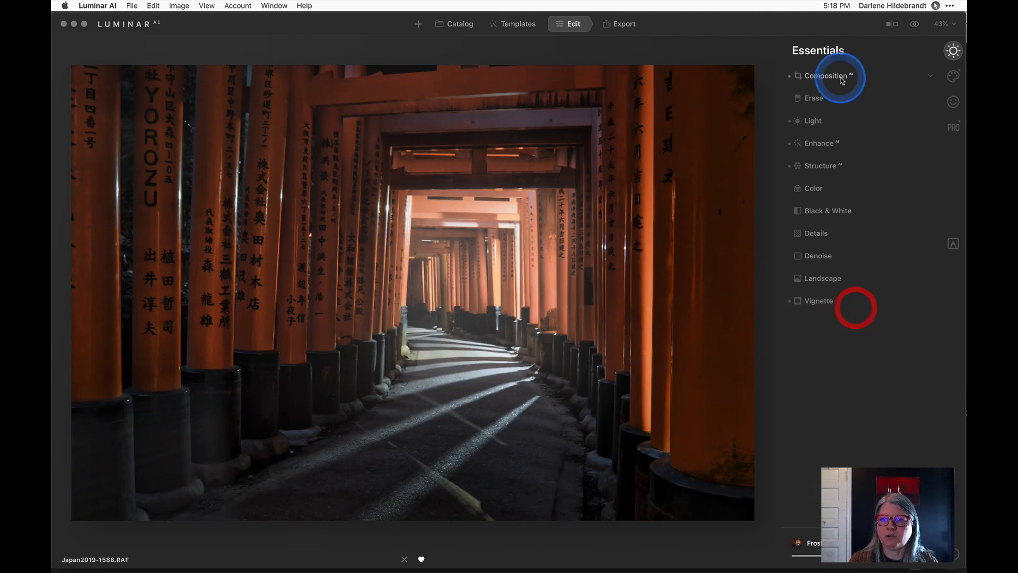
Darken the photo in the Light settings with exposure -0.78, highlights -23 and blacks -20
left_click(836, 121)
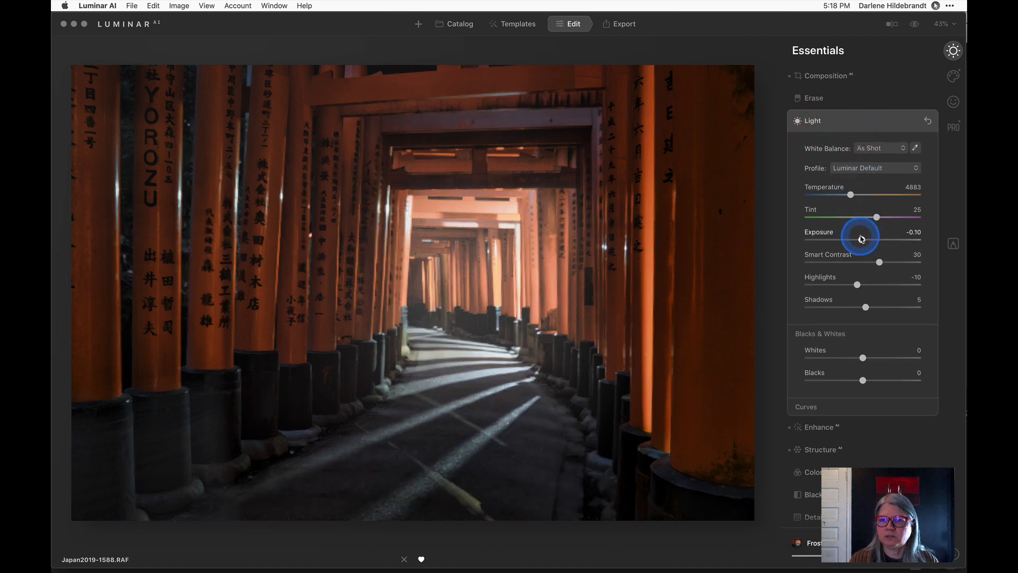
left_click_drag(863, 239, 859, 239)
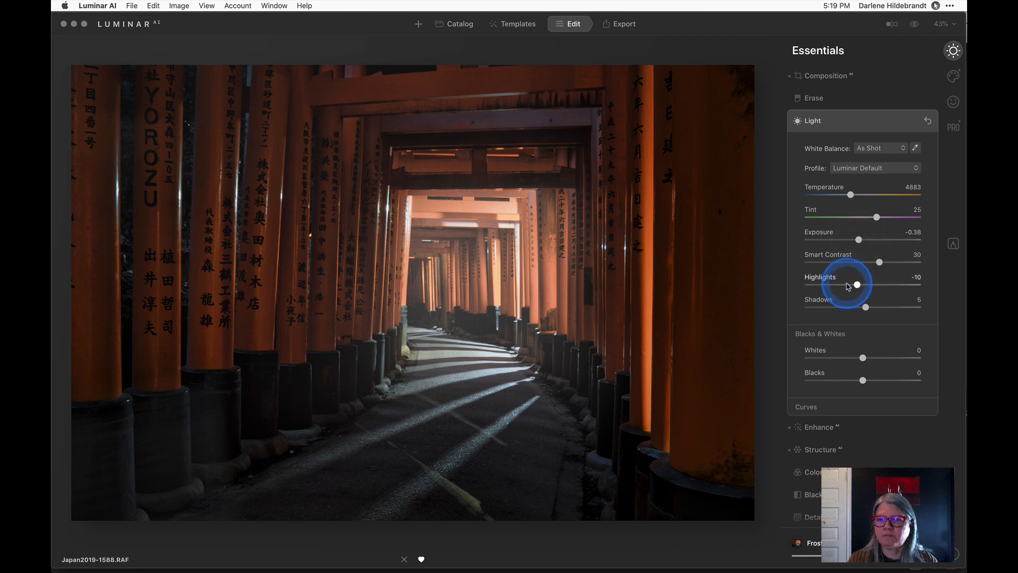
left_click_drag(852, 282, 849, 285)
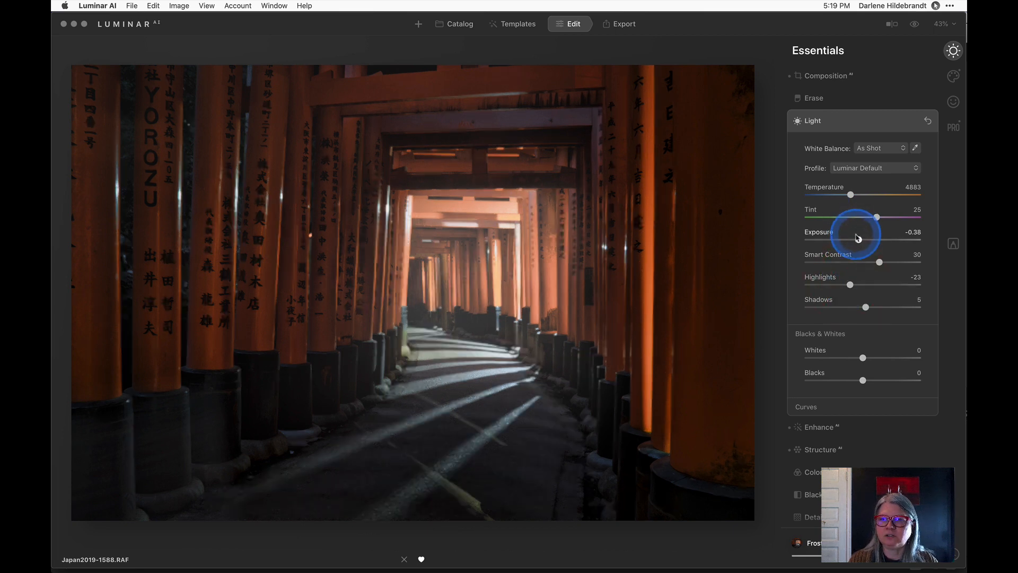
left_click_drag(858, 239, 854, 240)
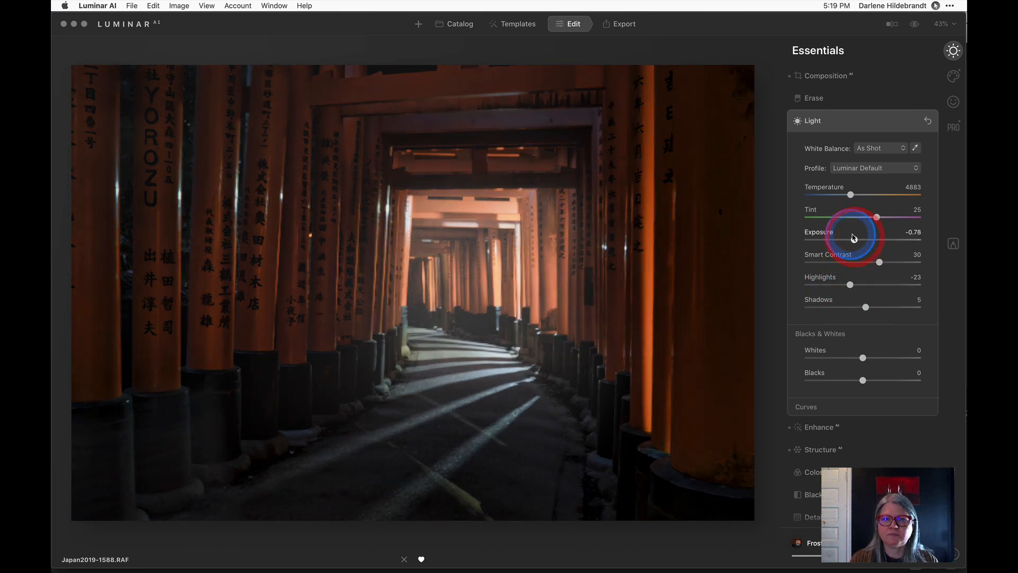
left_click_drag(859, 383, 852, 381)
left_click(866, 308)
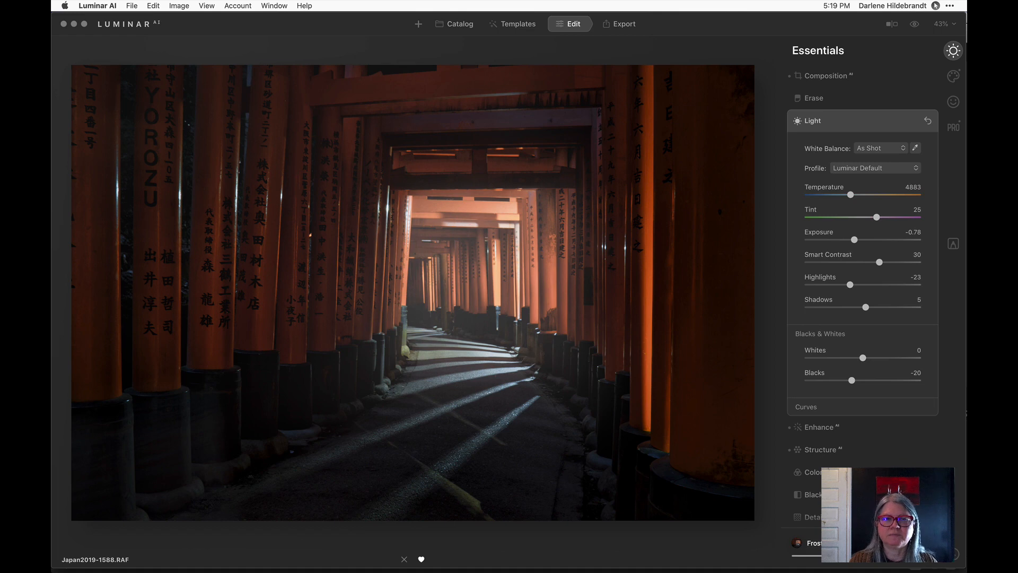
Open the dark night photo of the torii tunnel from the catalog and apply the user template Frosty edit
left_click(450, 24)
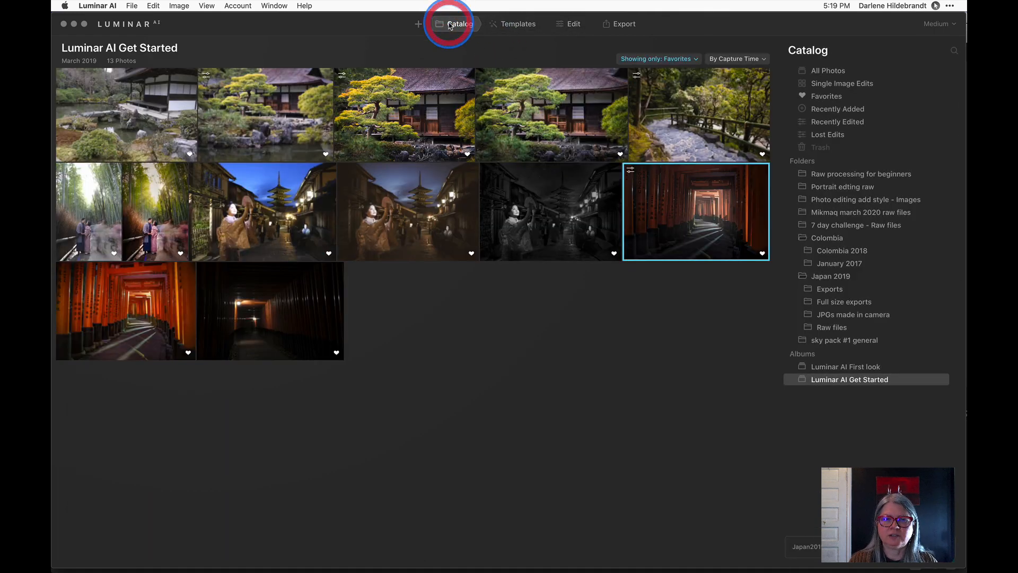
double_click(243, 316)
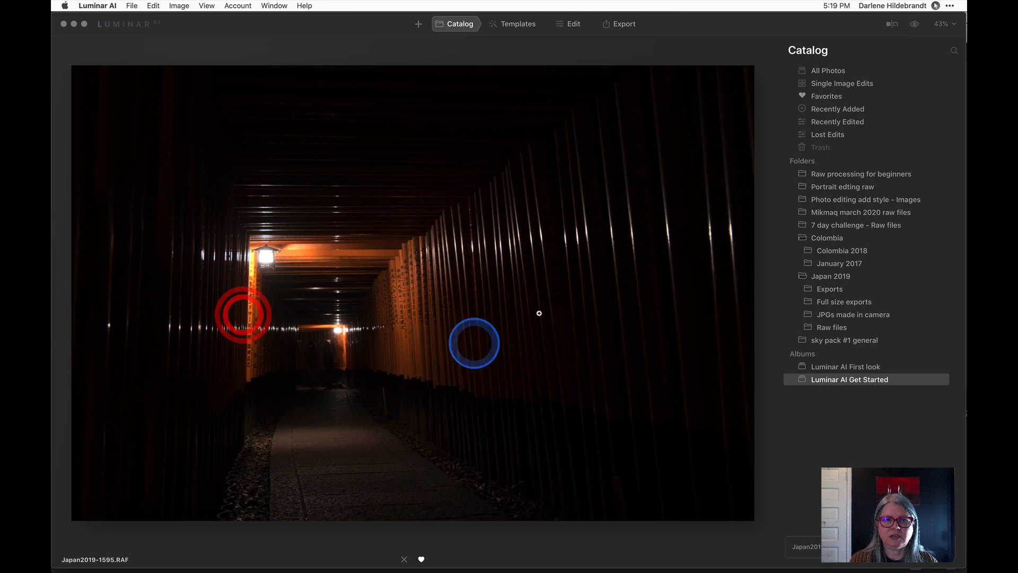
left_click(511, 26)
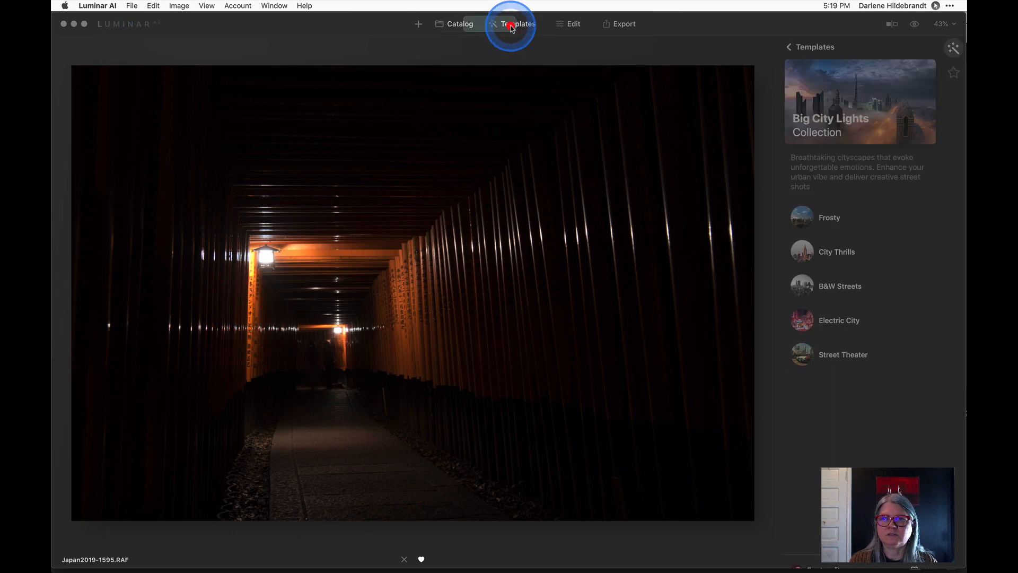
left_click(949, 77)
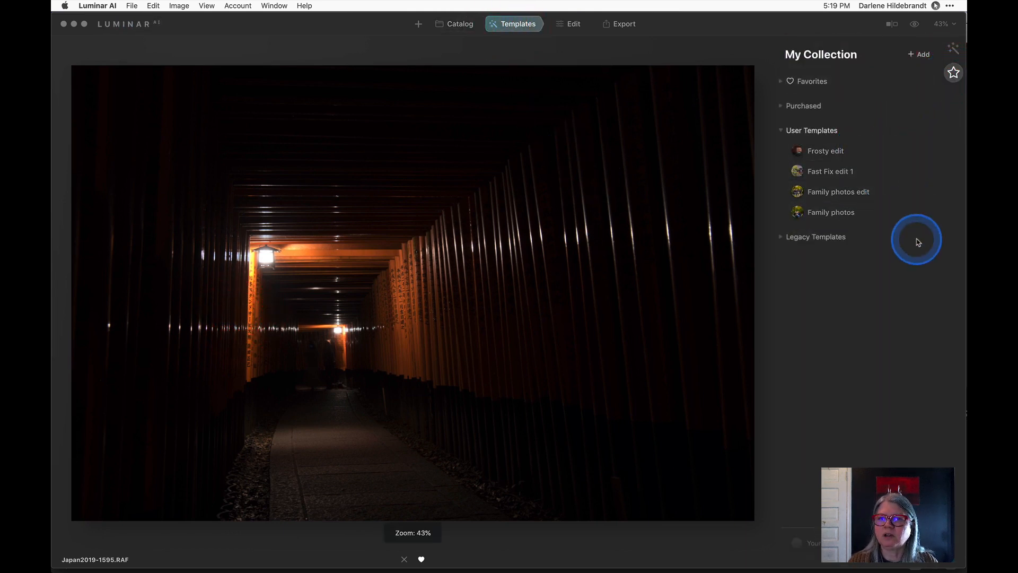
left_click(836, 154)
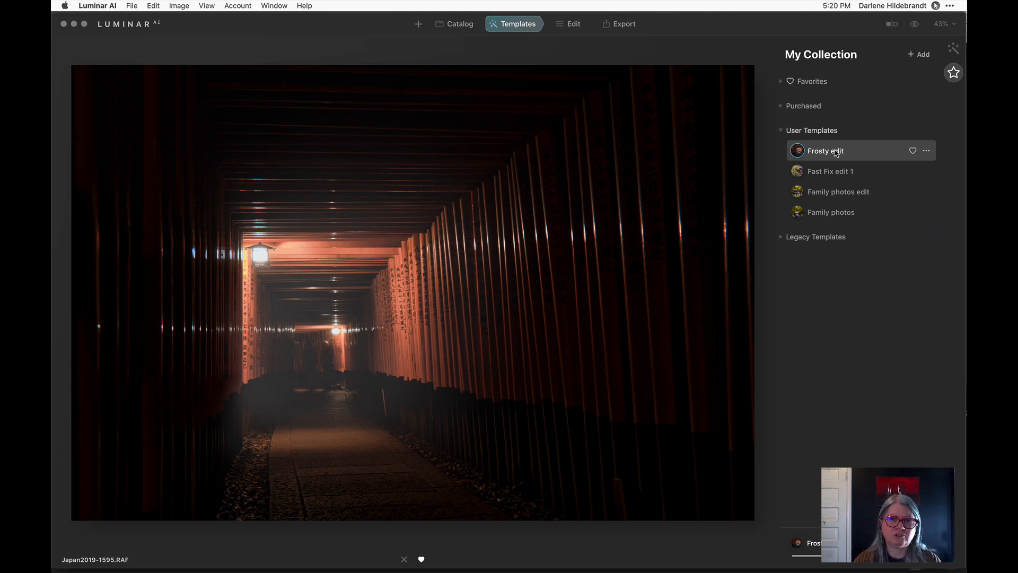
Compare the night photo with the Frosty edit template against its original
key("backslash")
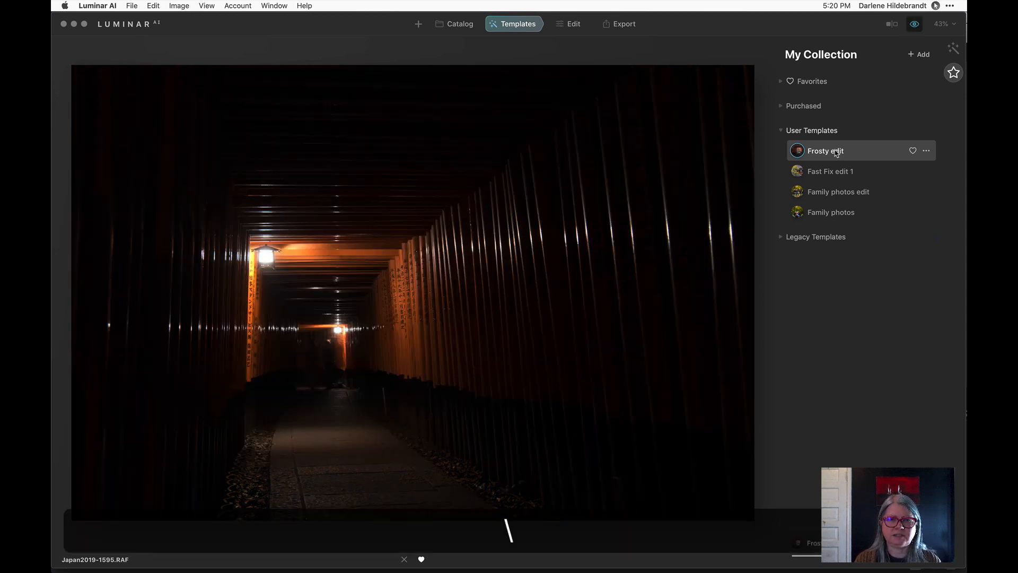
key("backslash")
key("backslash")
key("backslash")
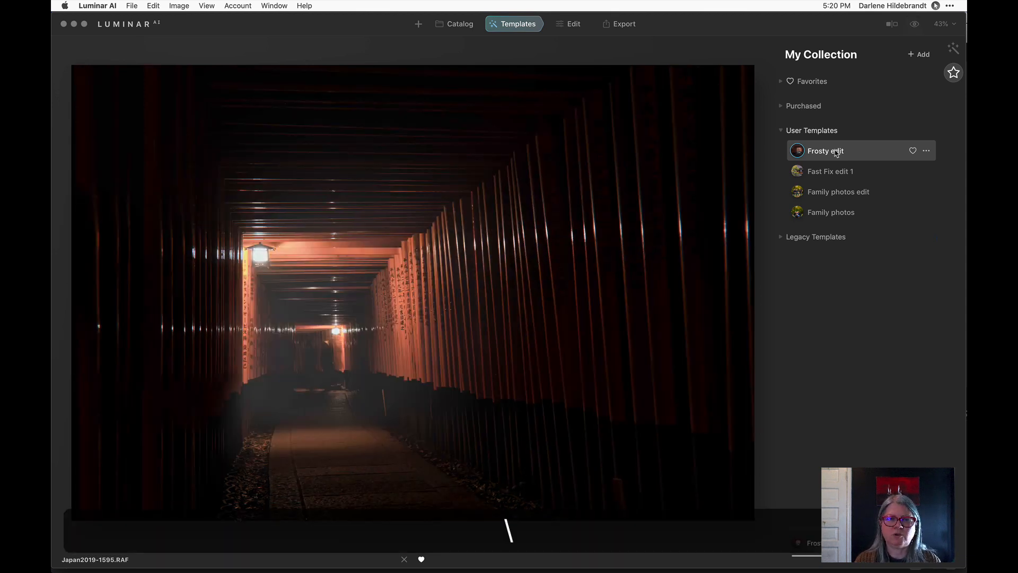